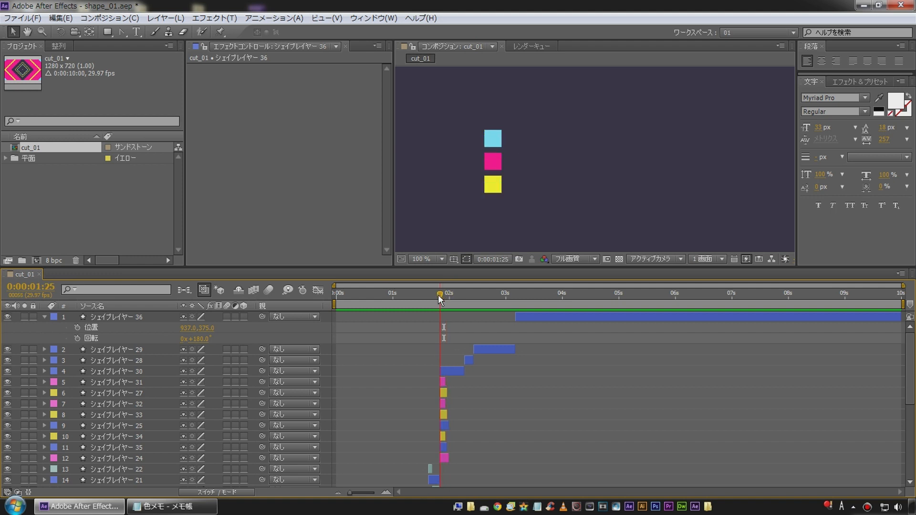
Add the text line "TORAERA TUTPRIAL" to the composition, starting over the blue square
click(140, 34)
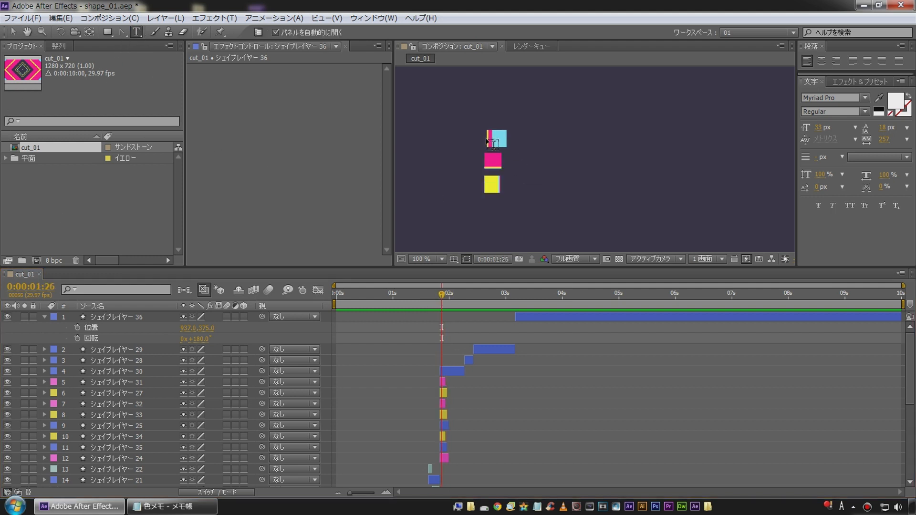
click(486, 129)
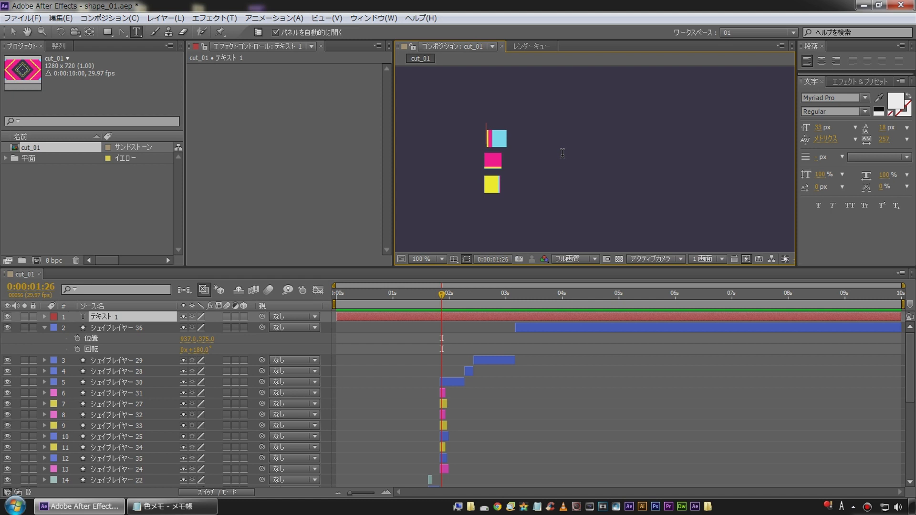
text(TORAERA)
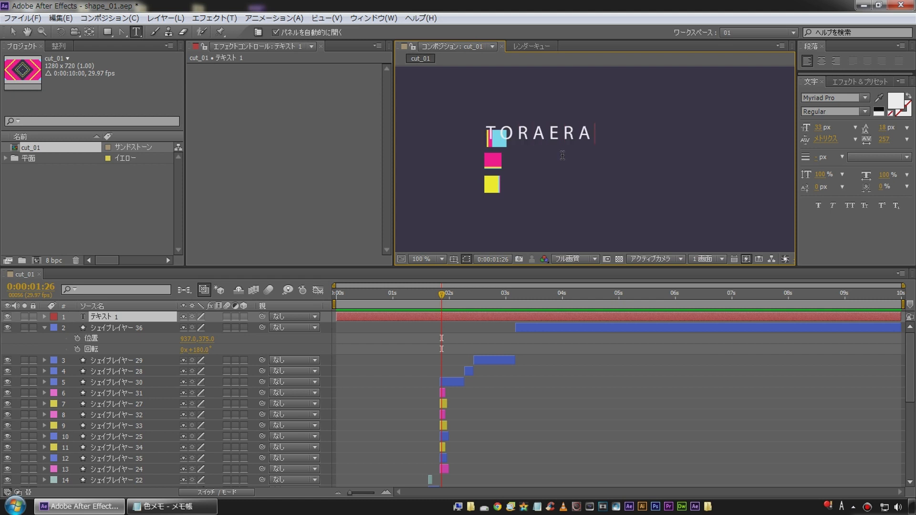
text( TUTPRIAL)
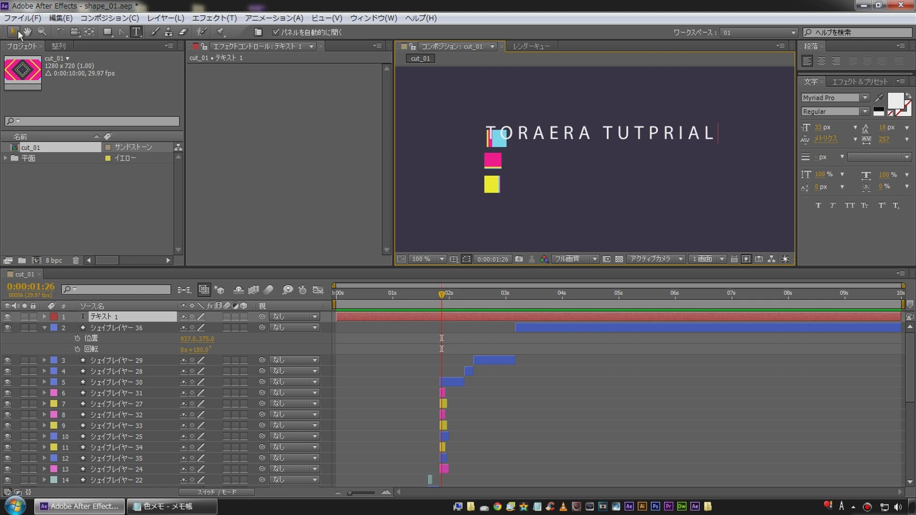
click(13, 32)
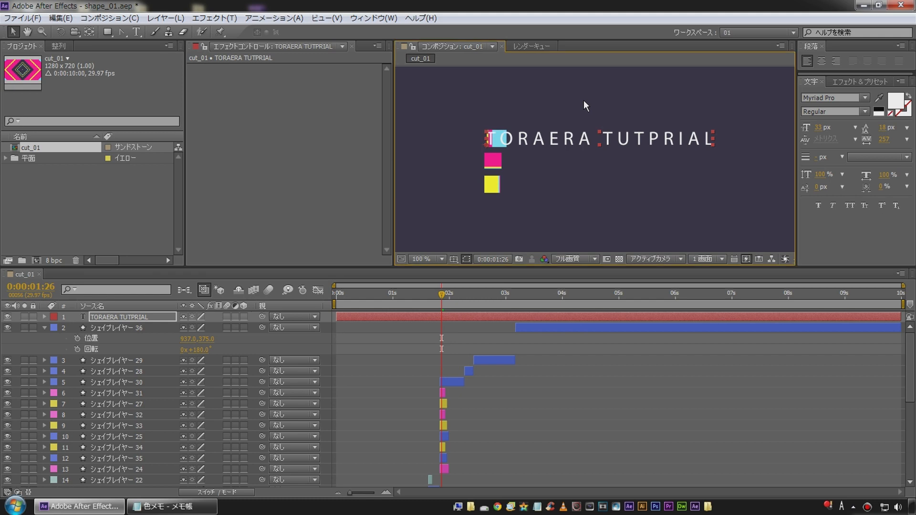
Align the text's T with the blue square at 0:00:01:24 and tighten the kerning after the T
key(Page_Up)
key(Page_Up)
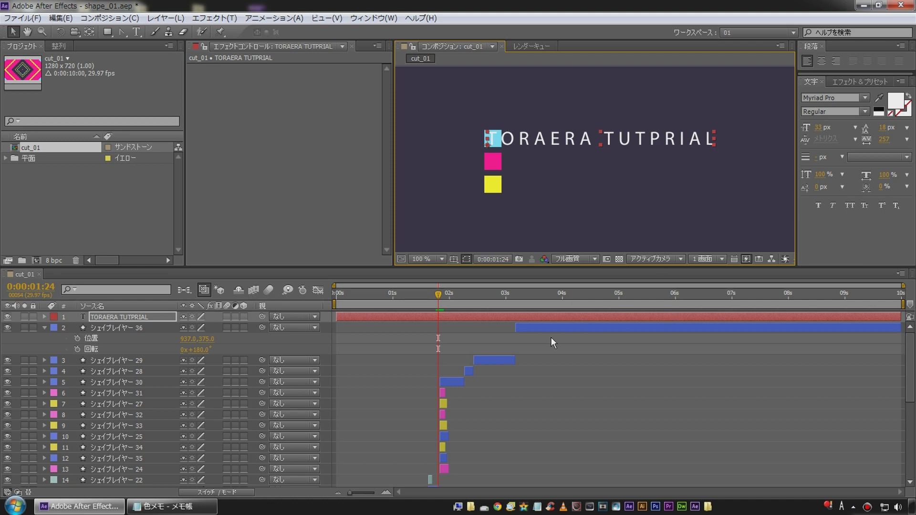
click(111, 317)
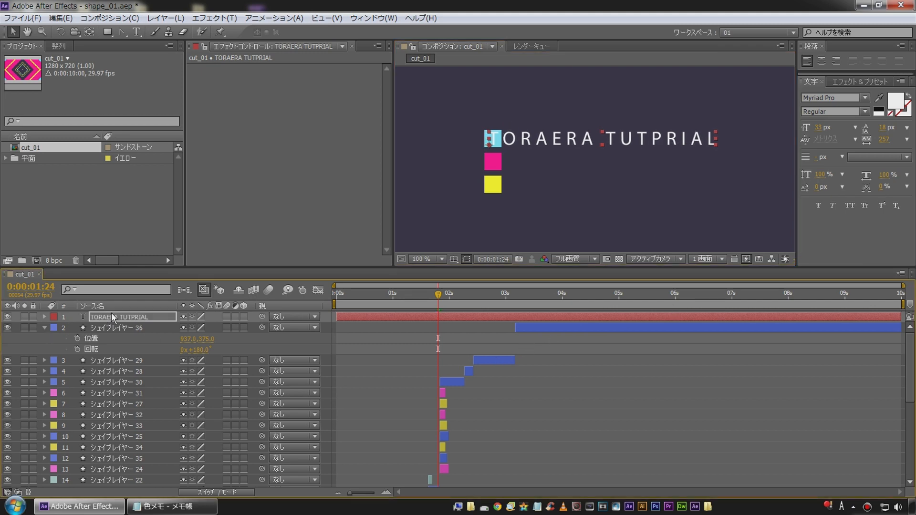
double_click(103, 316)
click(500, 139)
key(alt+Left)
click(115, 317)
Check the text against the animated squares and fine-tune its position over the blue square at 0:00:01:25
drag(445, 293, 464, 302)
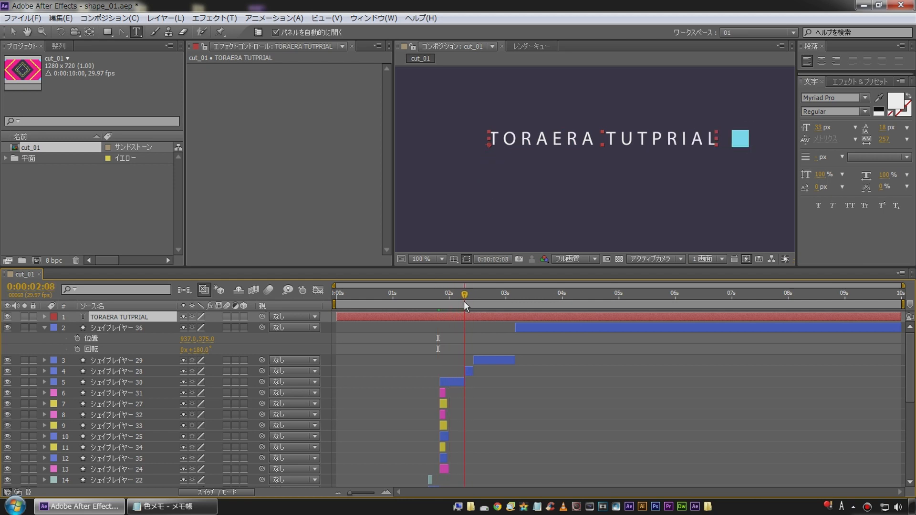
click(439, 299)
key(Page_Down)
key(Page_Down)
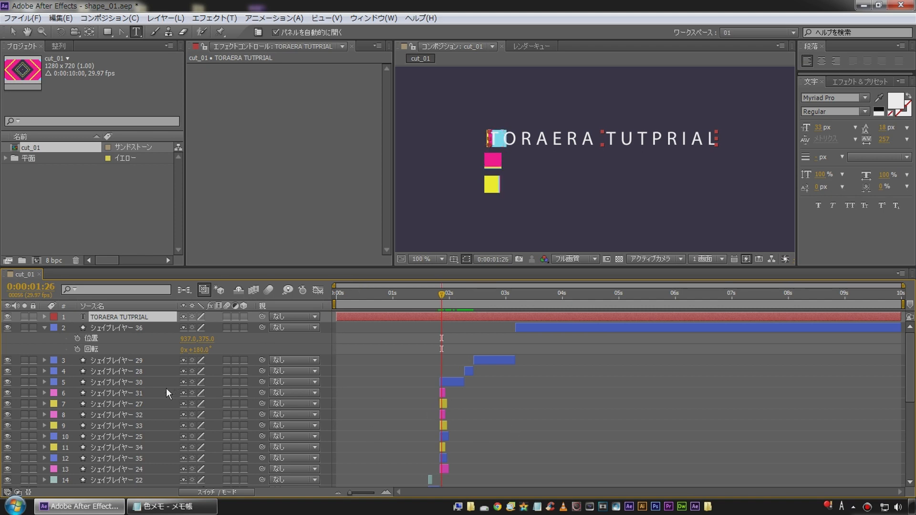
click(126, 391)
key(Page_Up)
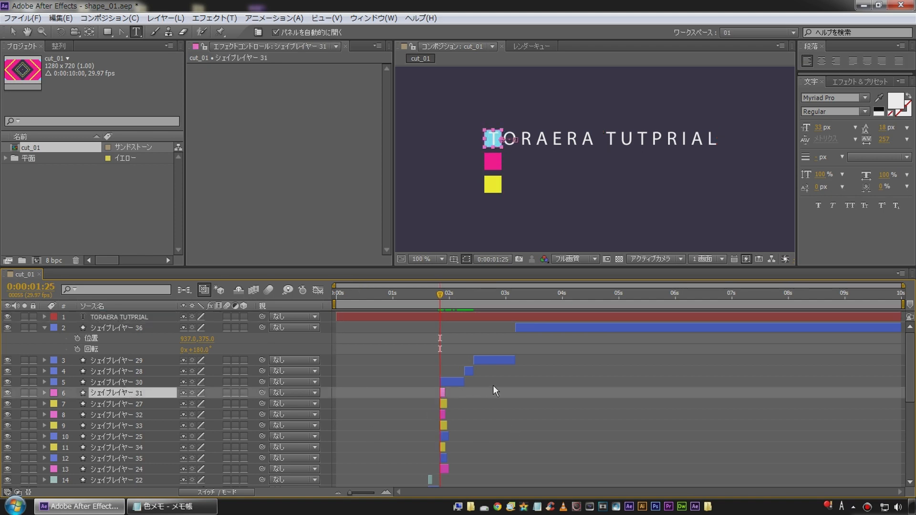
click(534, 365)
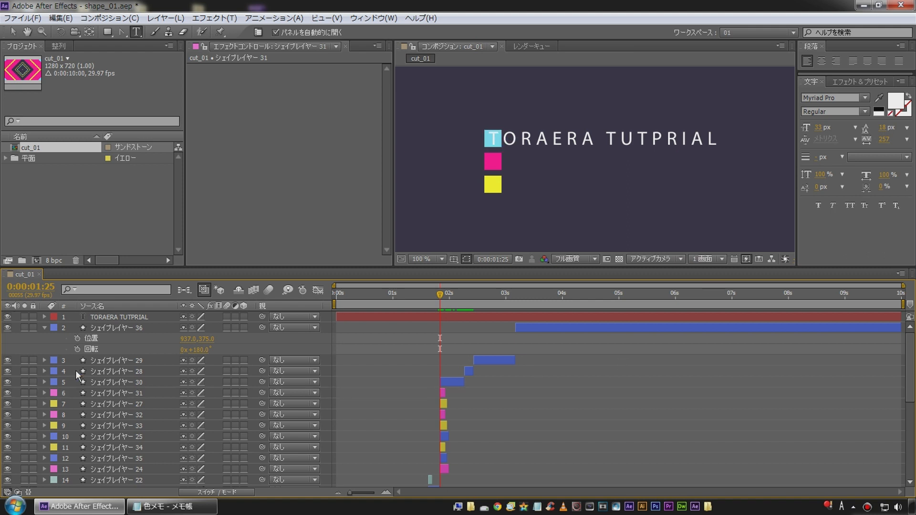
click(123, 318)
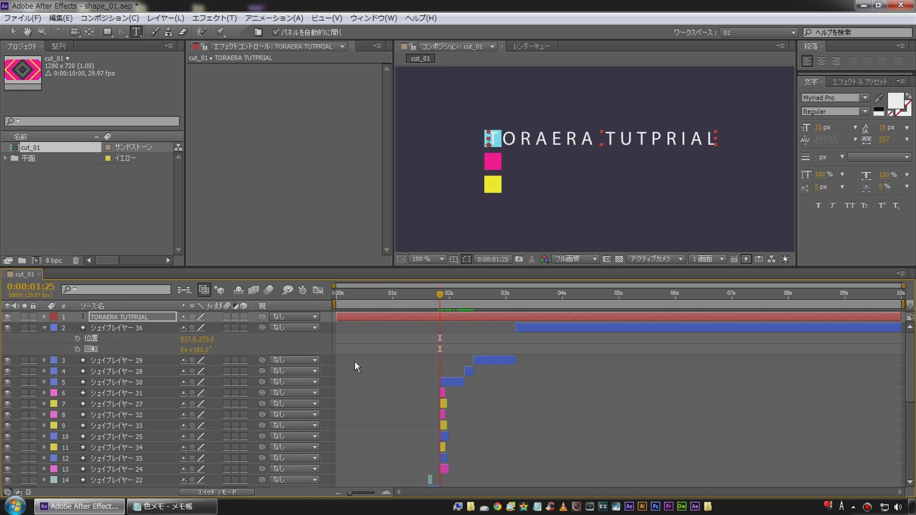
click(533, 416)
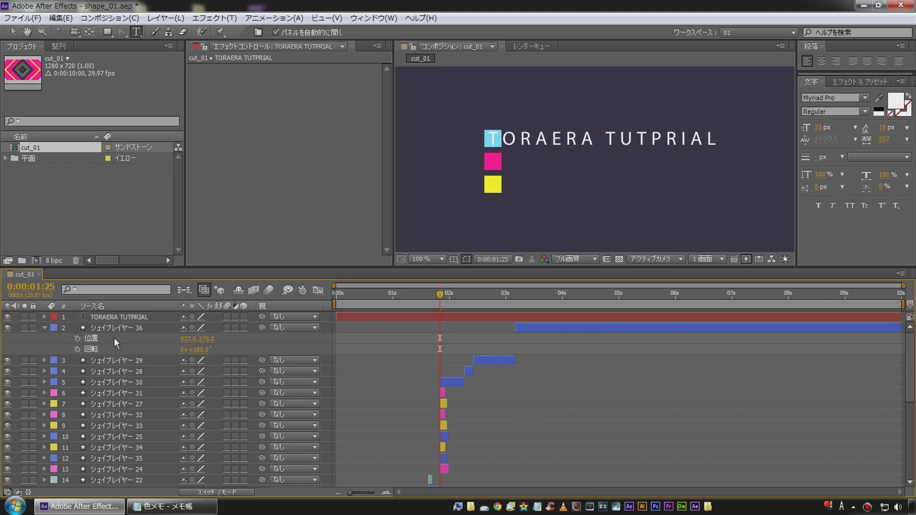
Duplicate the text line and move the lower layer's text down about 26 px so its T sits on the pink square
click(123, 317)
key(ctrl+d)
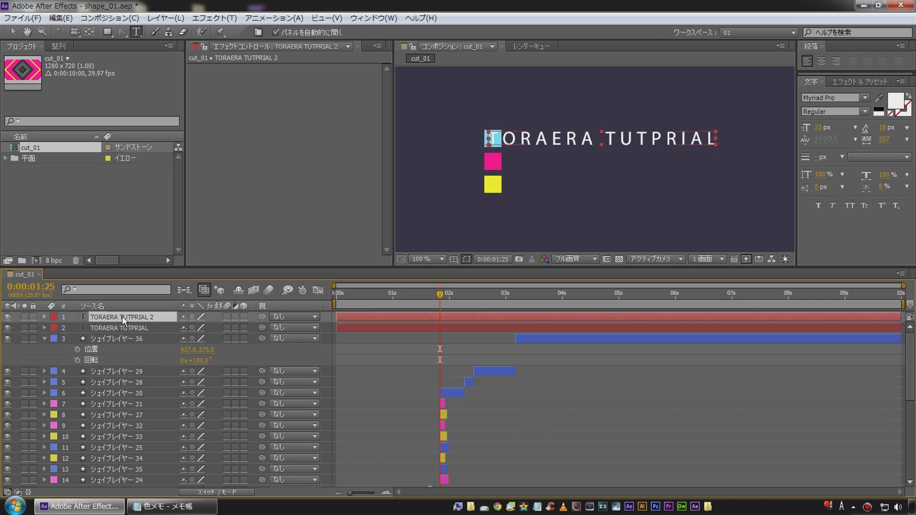
click(124, 329)
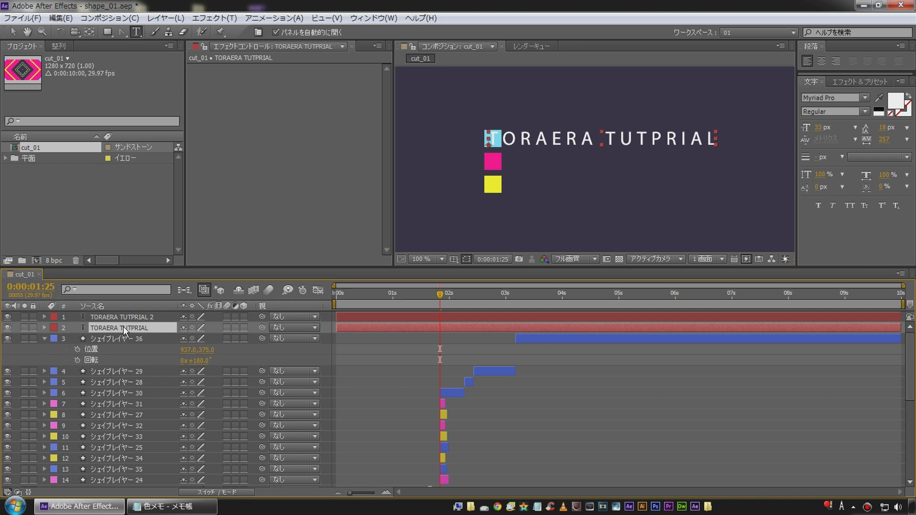
key(Down)
key(Down)
key(Down)
key(Down)
key(Down)
key(Down)
key(Down)
key(Down)
key(Down)
key(Down)
key(Down)
key(Down)
key(Down)
key(Down)
key(Down)
key(Down)
key(Down)
key(Down)
key(Down)
key(Down)
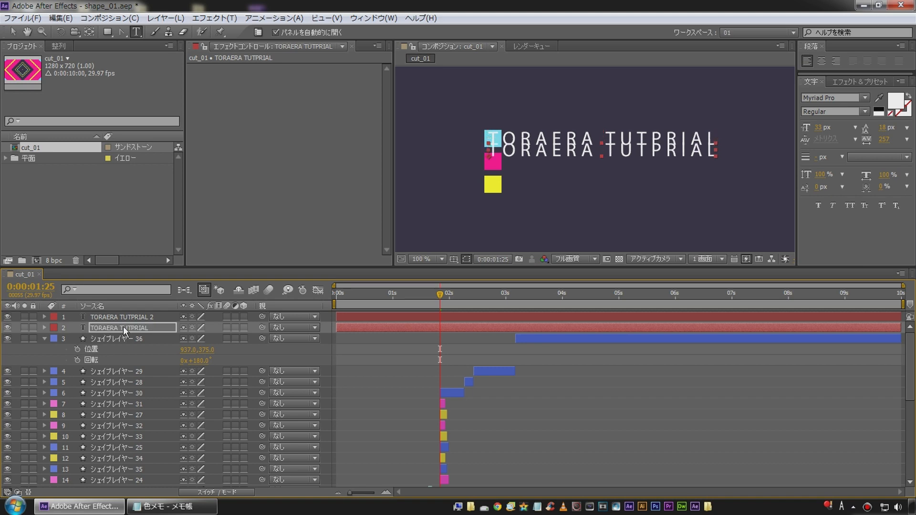
key(Down)
key(Down)
key(Down)
key(Down)
key(Down)
key(Down)
key(Down)
key(Down)
key(Down)
key(Down)
key(Down)
key(Down)
Correct the spelling in the upper text line so it reads "TORAERA TUTORIAL"
click(110, 315)
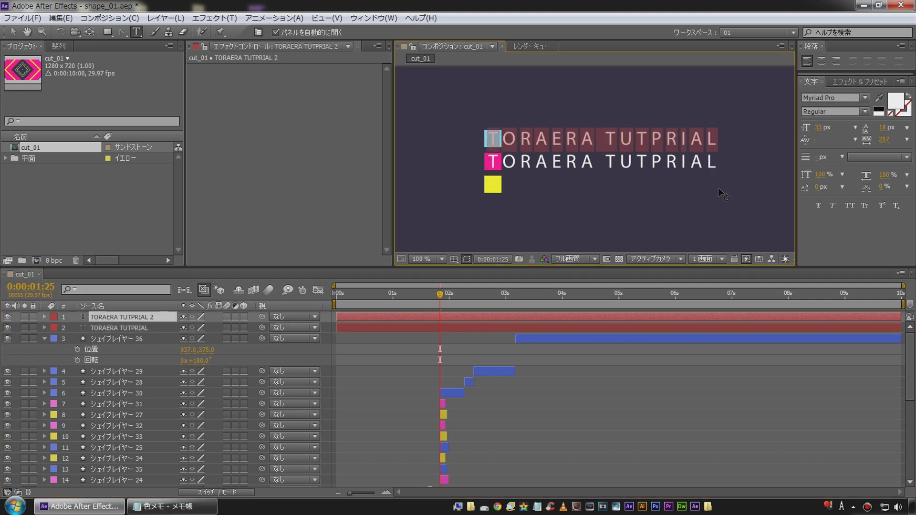
click(653, 139)
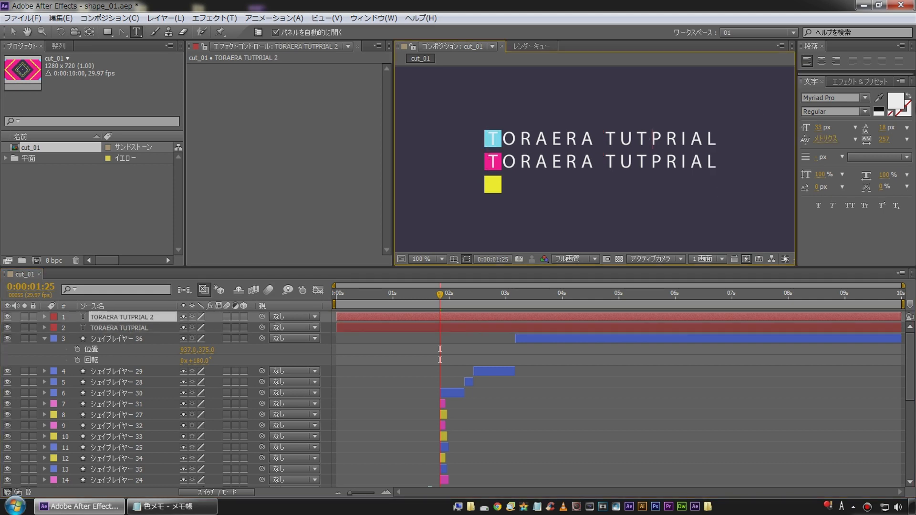
text(O)
key(Delete)
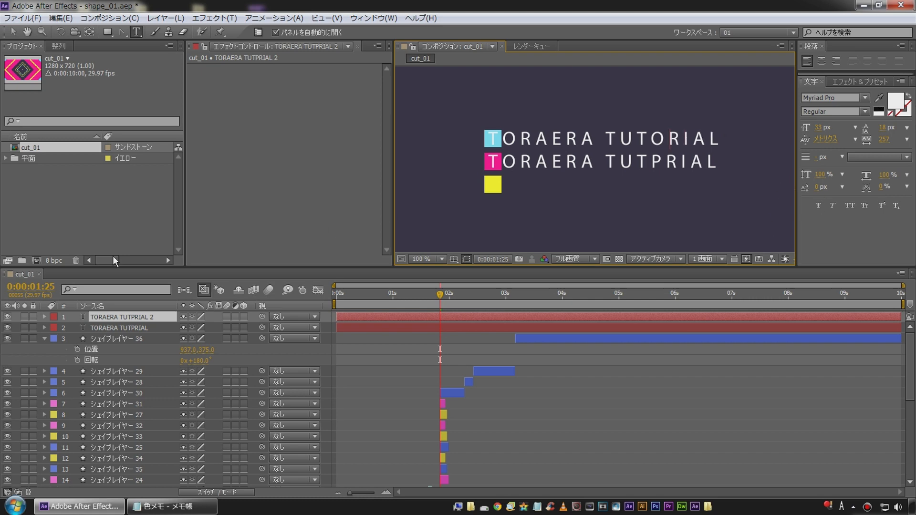
Replace the text on the pink square's line with "TRY & ERROR"
click(117, 328)
double_click(133, 327)
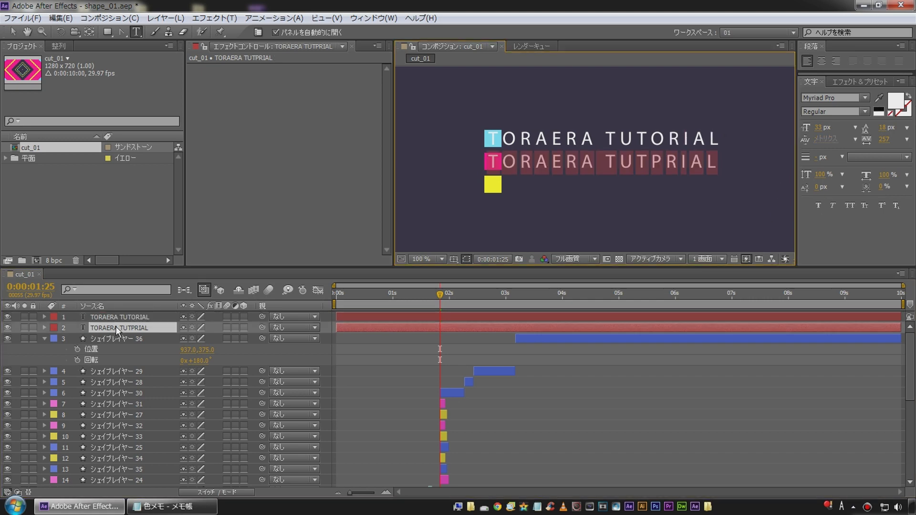
text(TRY &)
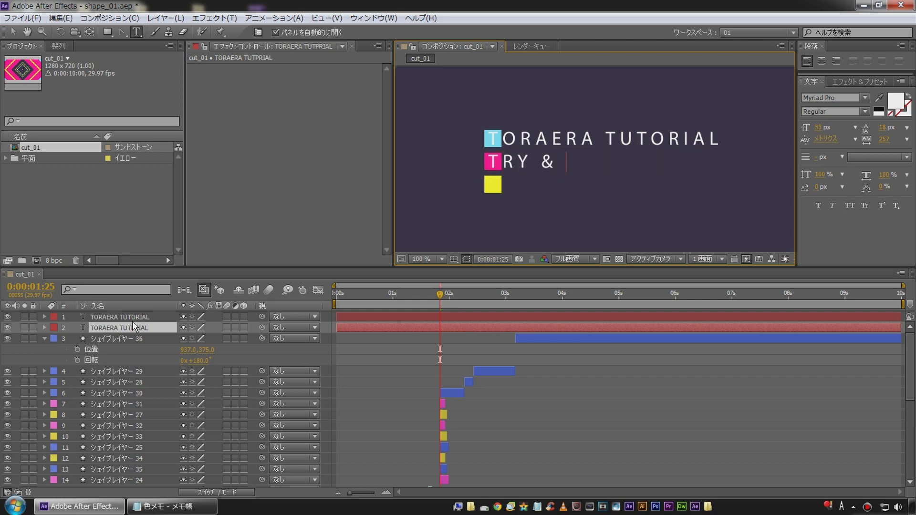
text( ERROR)
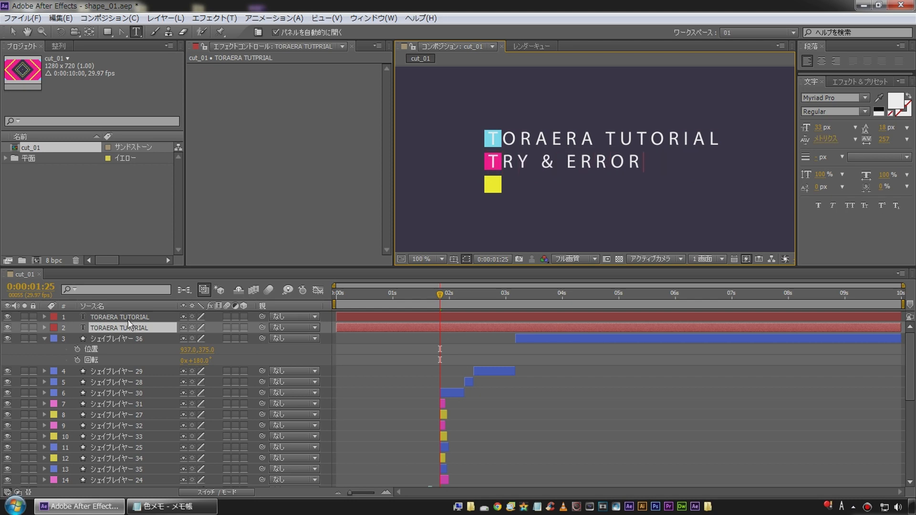
Duplicate the TRY & ERROR line and move the lower layer's text down onto the yellow square
click(111, 329)
key(ctrl+d)
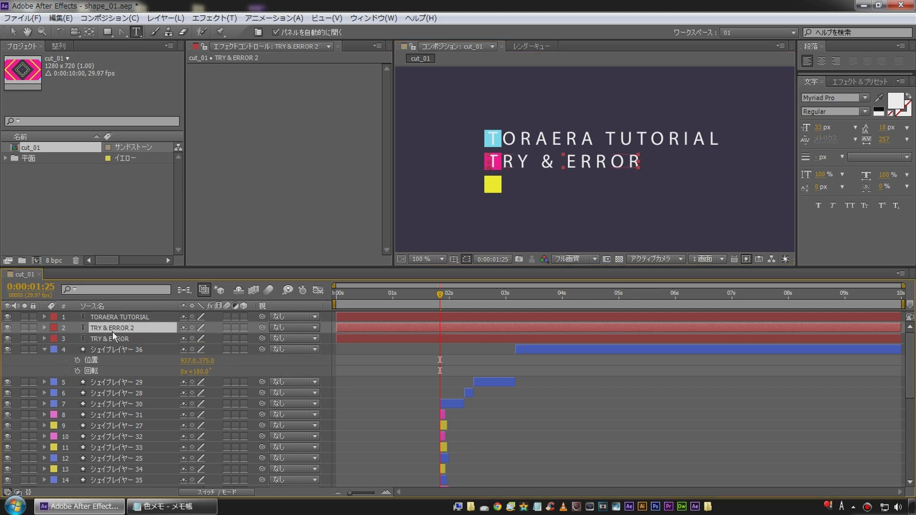
click(114, 338)
key(shift+Down)
key(shift+Down)
key(shift+Down)
key(shift+Down)
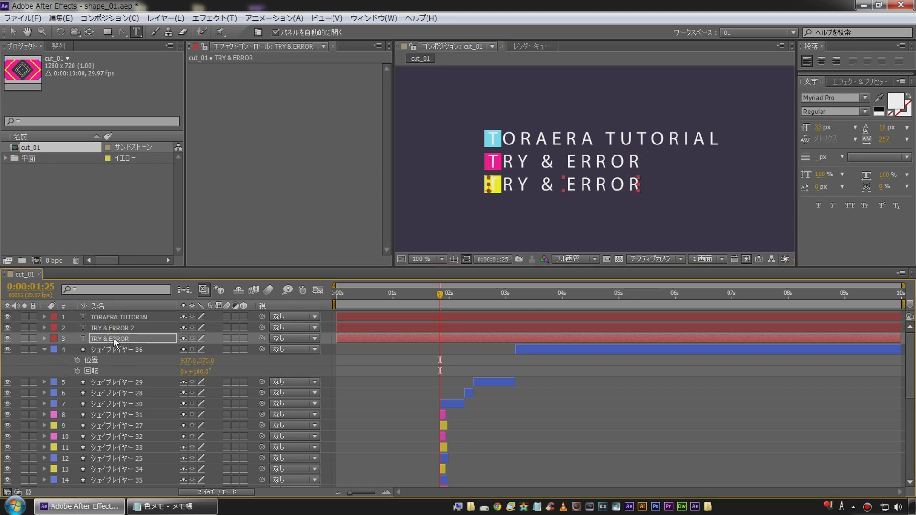
key(shift+Up)
Replace the text on the yellow square's line with "SHAPE"
double_click(139, 338)
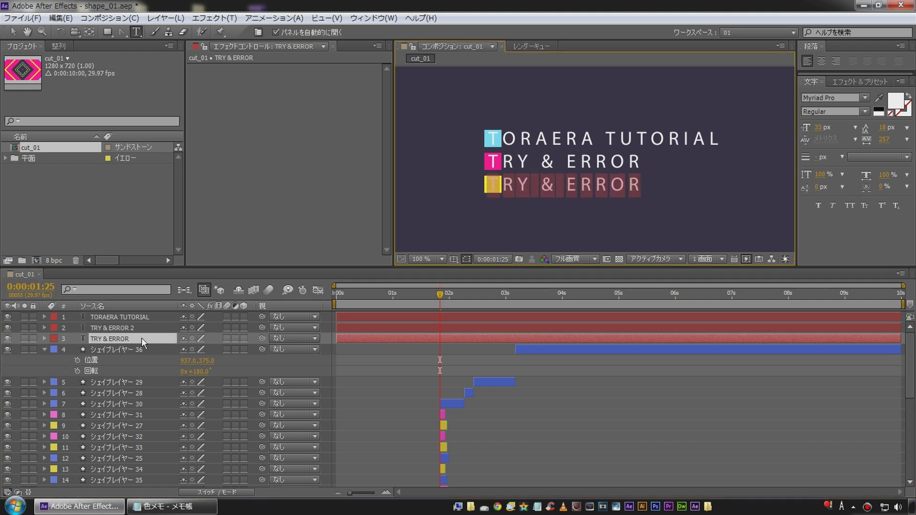
text(SHAPE)
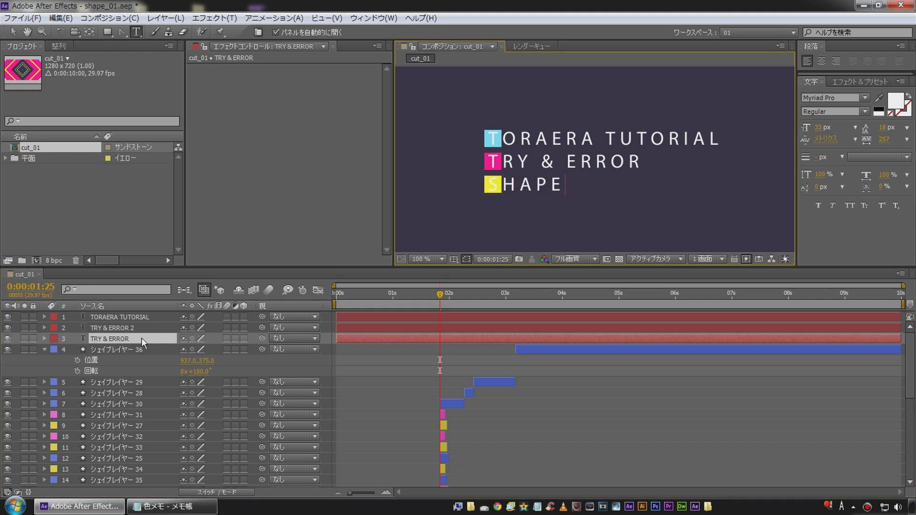
click(12, 32)
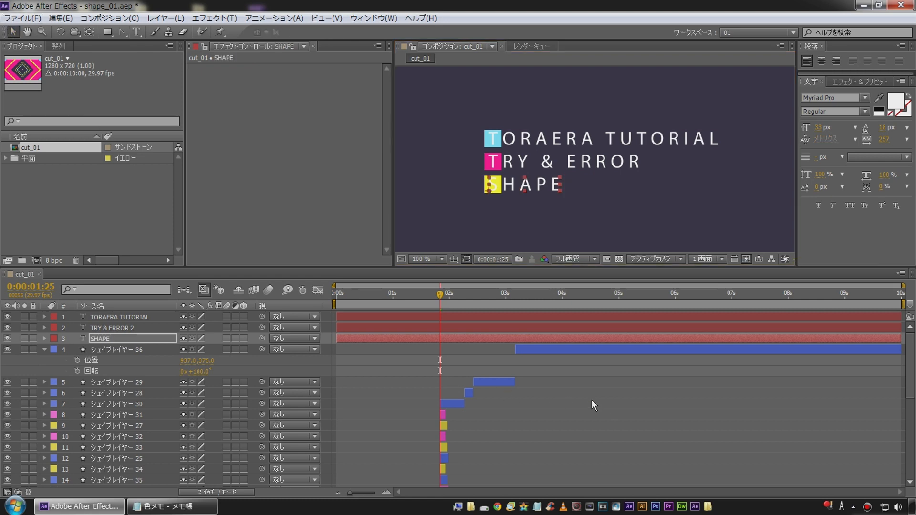
click(602, 405)
Check the squares' animation over the text and move all three text layers below シェイプレイヤー 24 in the layer stack
drag(451, 293, 434, 293)
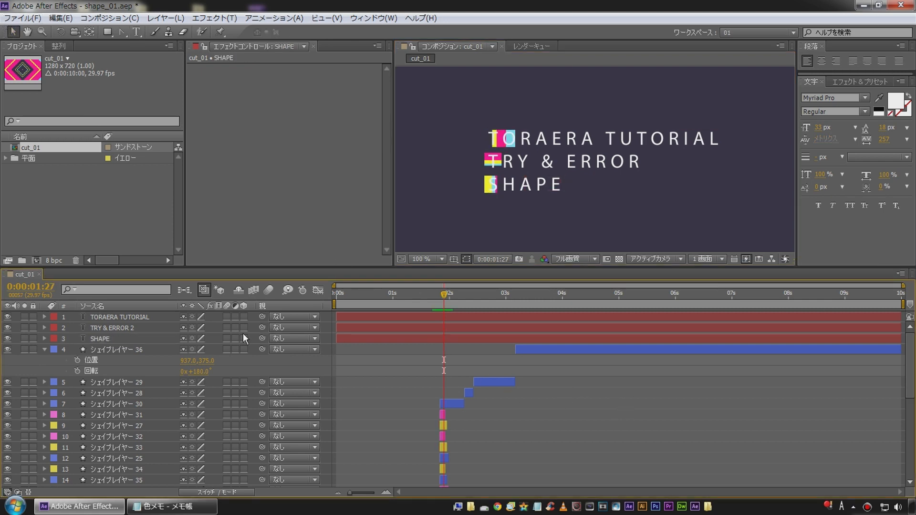
click(115, 405)
click(112, 413)
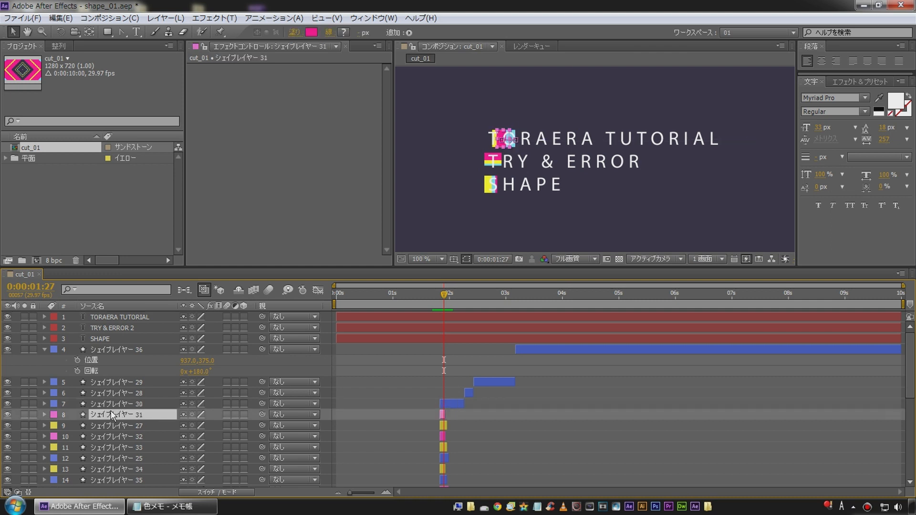
key(Page_Up)
key(Page_Up)
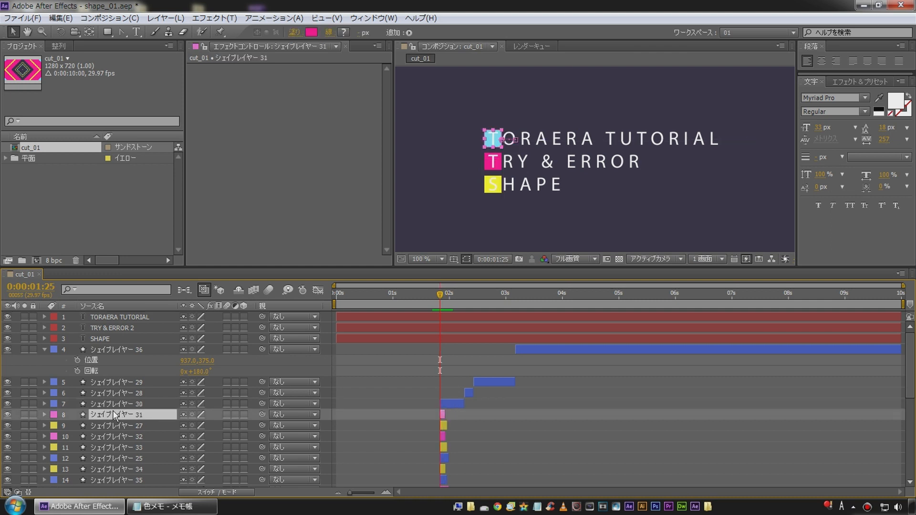
click(111, 335)
shift+click(115, 314)
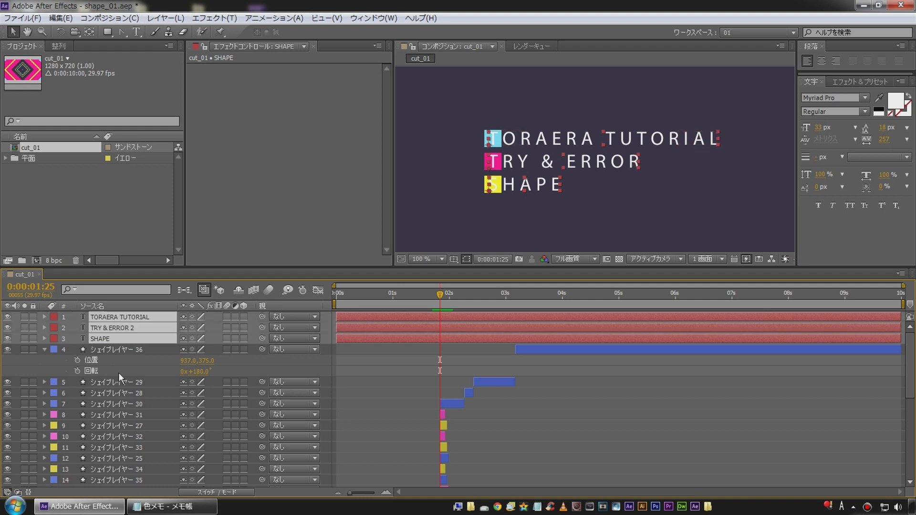
drag(210, 453, 162, 444)
At 0:00:02:02, draw a rectangular mask around the first T on the TORAERA TUTORIAL layer
drag(444, 298, 452, 296)
key(period)
key(period)
drag(504, 167, 818, 218)
click(158, 421)
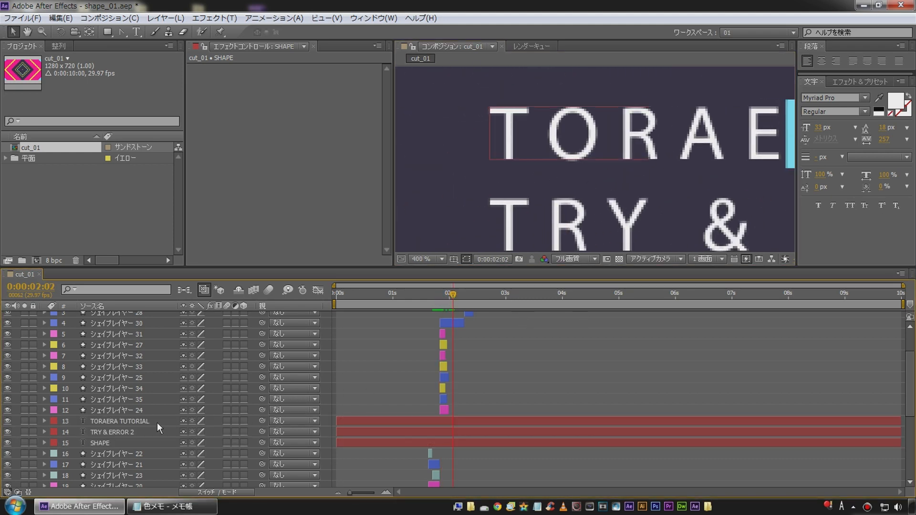
click(107, 32)
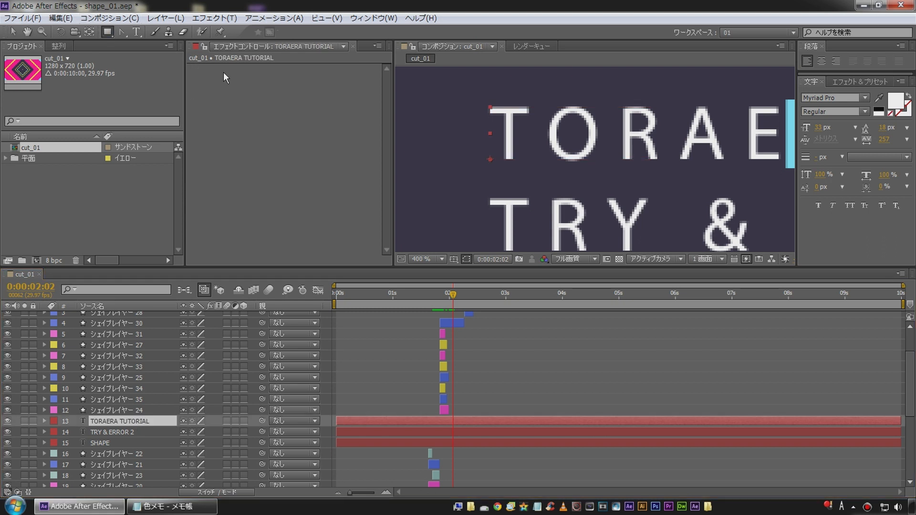
drag(464, 96, 540, 173)
Draw a rectangular mask around the first T on the TRY & ERROR 2 layer
click(365, 475)
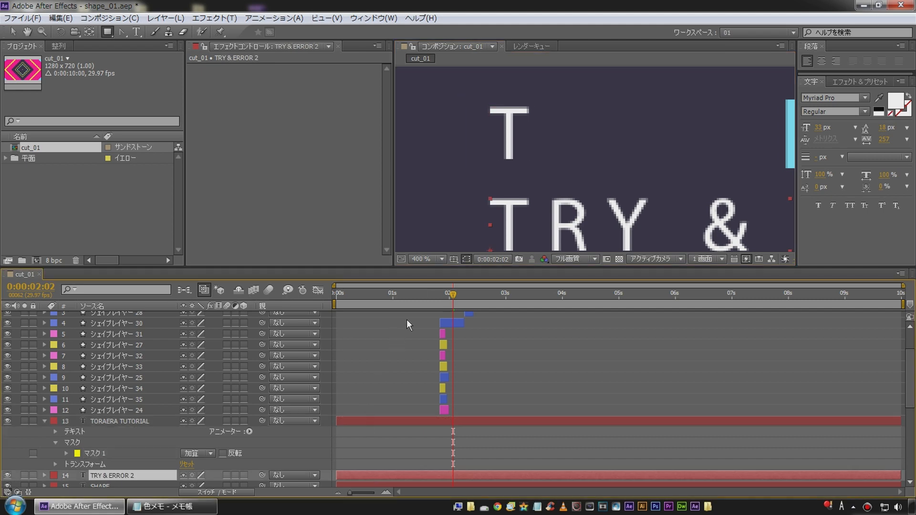
mouse_move(471, 206)
mouse_down()
mouse_move(454, 129)
mouse_move(529, 191)
mouse_up()
drag(511, 238, 527, 155)
click(422, 448)
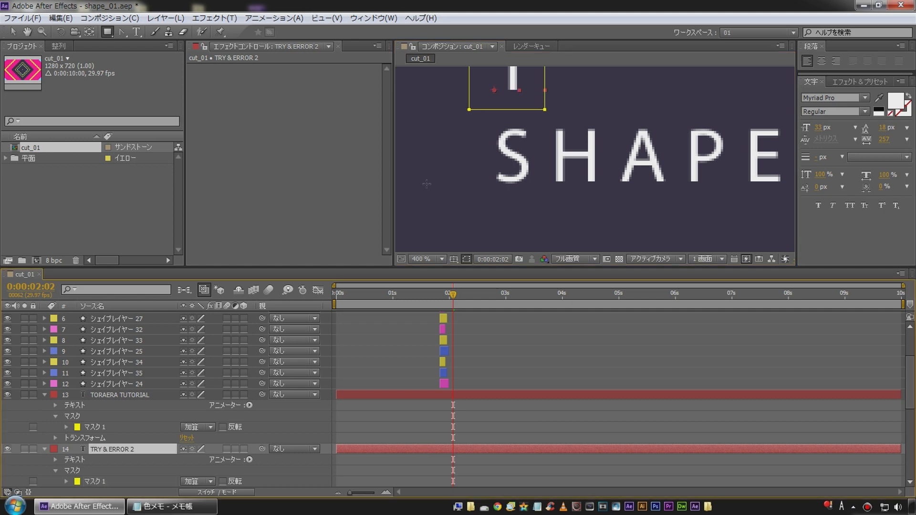
Draw a rectangular mask around the S on the SHAPE layer
scroll(419, 388, down, 5)
click(415, 375)
mouse_move(467, 116)
mouse_down()
mouse_move(526, 198)
mouse_move(547, 197)
mouse_up()
click(426, 345)
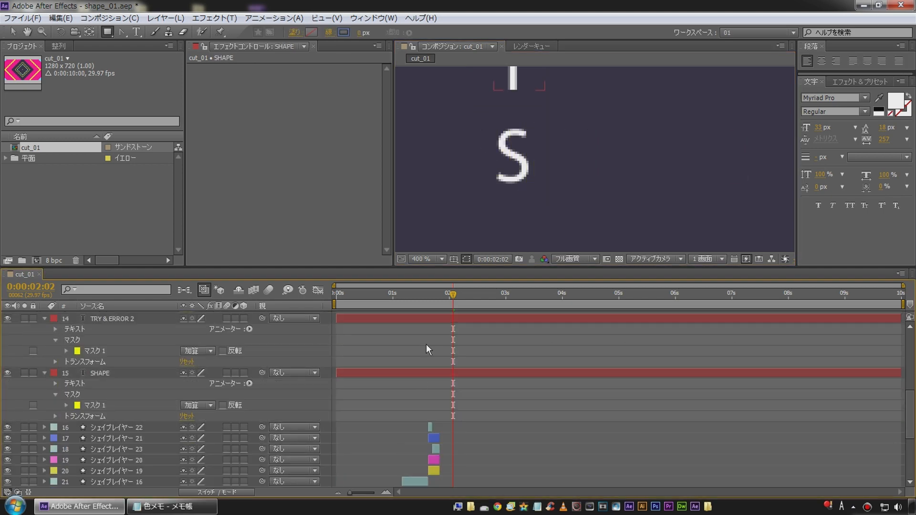
Play back the squares' animation and compare the frames around 0:00:01:24 and 0:00:01:25 where the squares cover the letters
scroll(428, 324, up, 5)
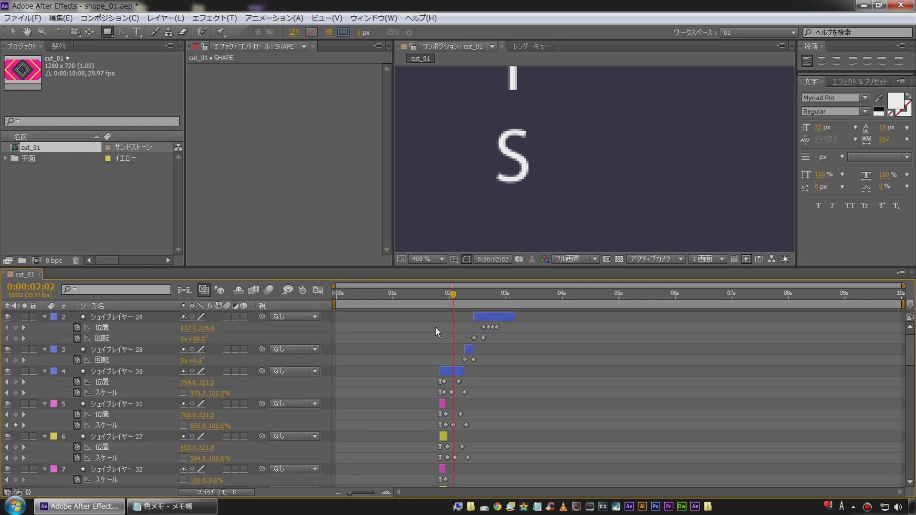
scroll(517, 120, down, 2)
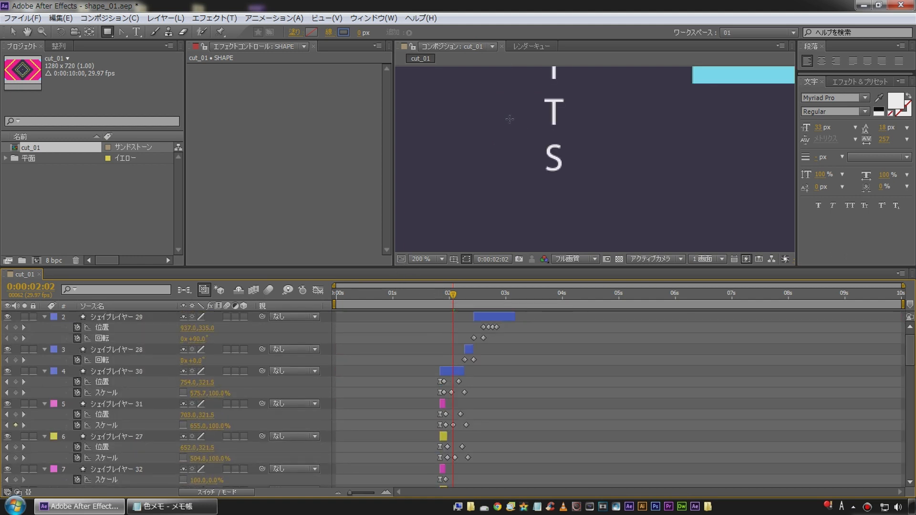
drag(435, 295, 419, 290)
key(space)
key(space)
key(Page_Up)
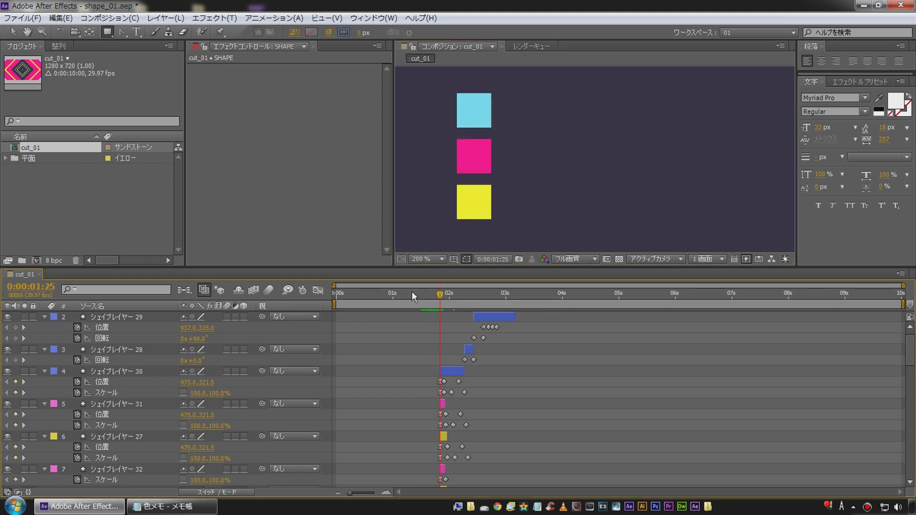
key(Page_Up)
key(Page_Down)
key(Page_Up)
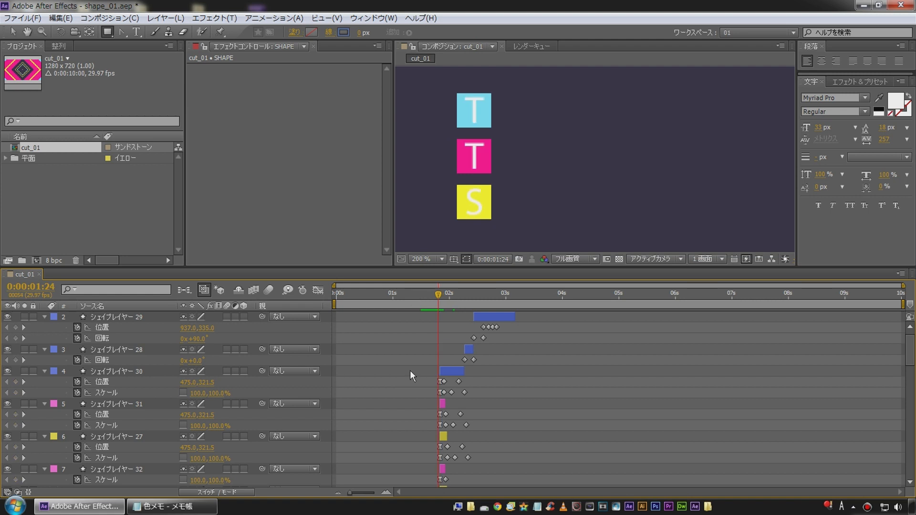
Trim the start of the TORAERA TUTORIAL, TRY & ERROR 2 and SHAPE layers to 0:00:01:25
click(442, 406)
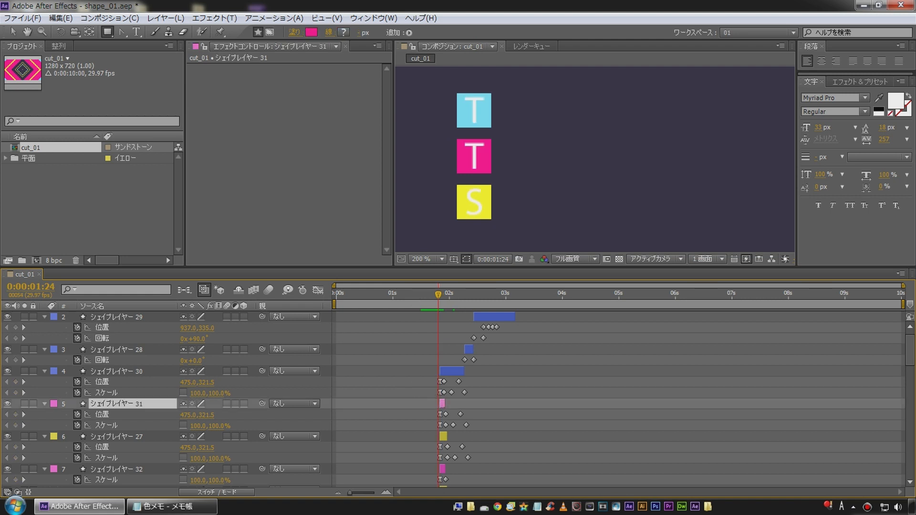
drag(351, 493, 375, 493)
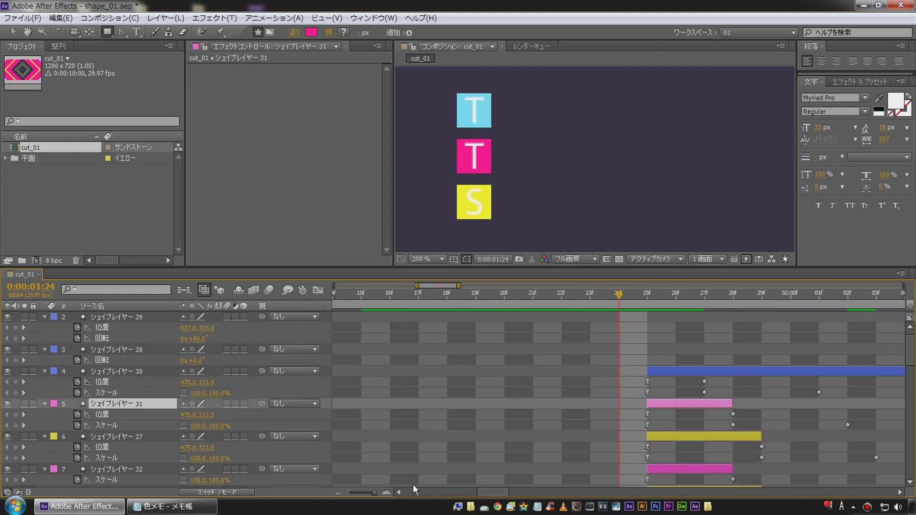
scroll(525, 408, down, 3)
click(674, 447)
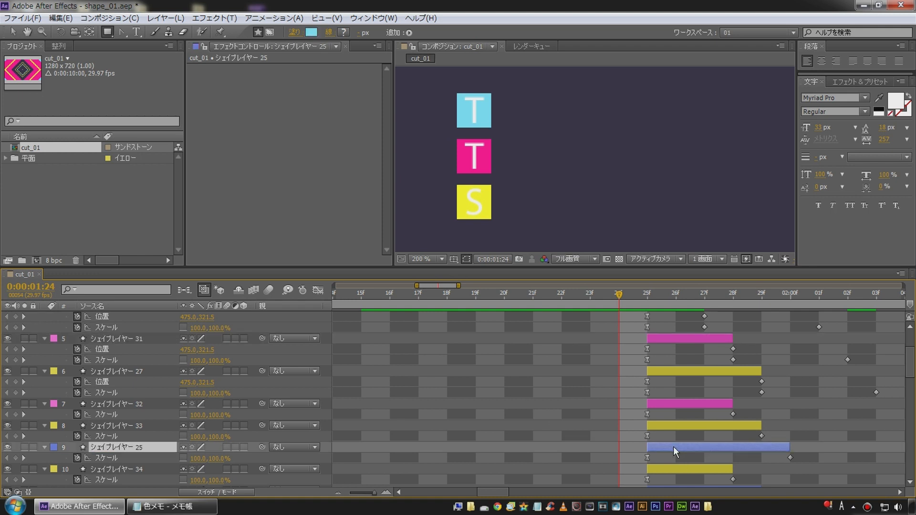
key(Page_Down)
scroll(604, 382, down, 2)
scroll(605, 382, down, 3)
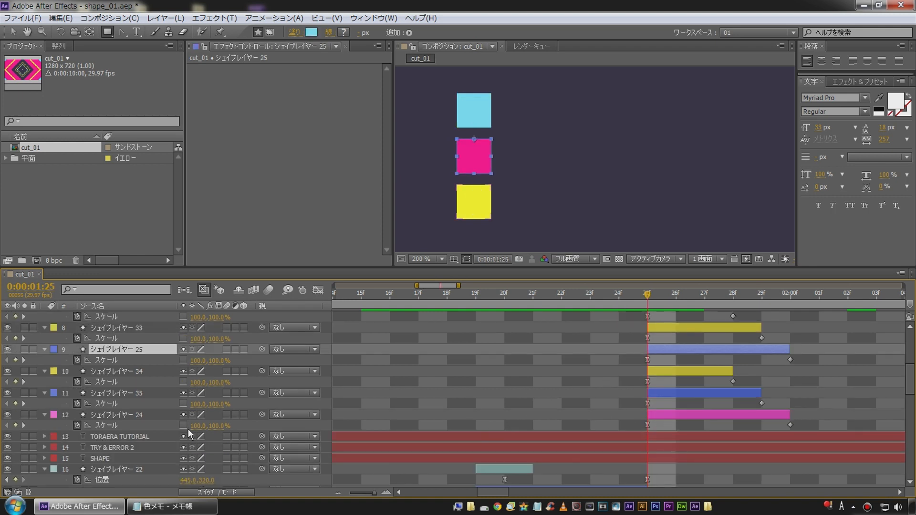
click(101, 437)
shift+click(101, 458)
key(alt+bracketleft)
drag(375, 492, 360, 495)
click(613, 352)
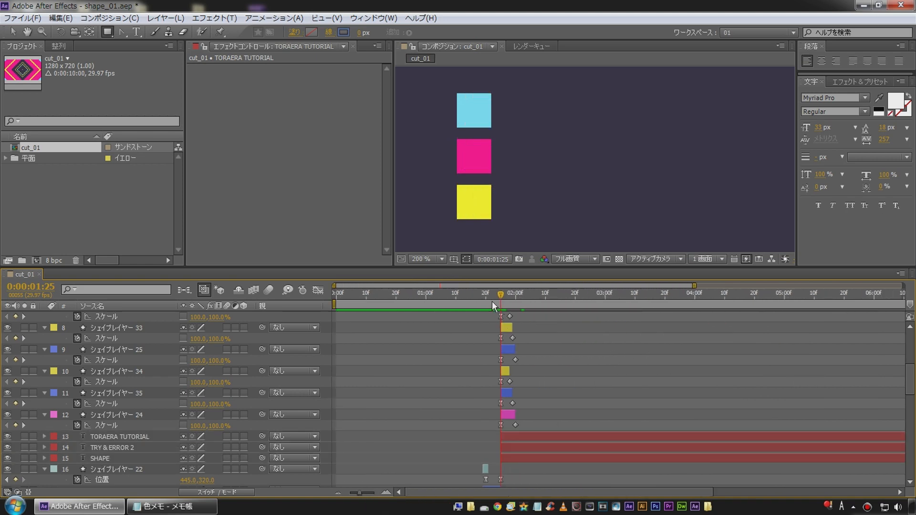
Play back the animation from just before 0:00:01:25 to check how the squares uncover the three initial letters
click(492, 295)
key(space)
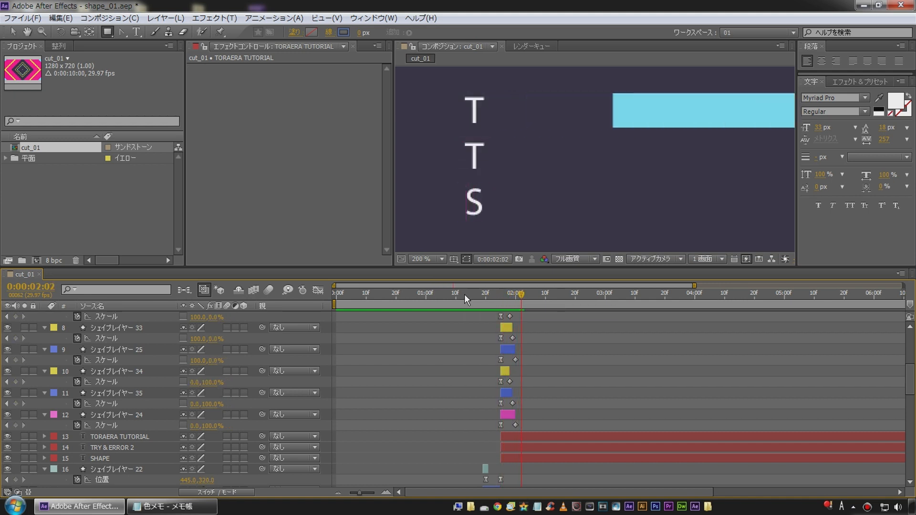
click(498, 298)
key(space)
click(493, 299)
key(space)
key(space)
key(space)
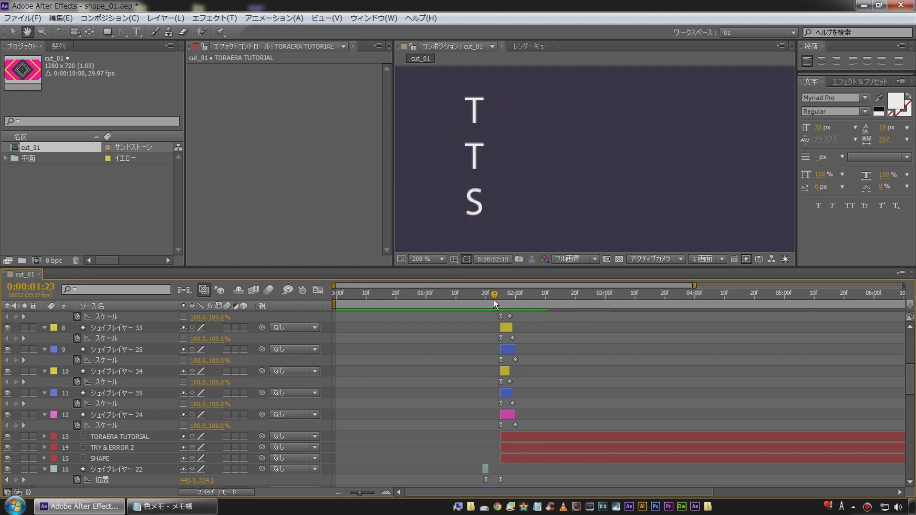
key(space)
drag(498, 300, 519, 300)
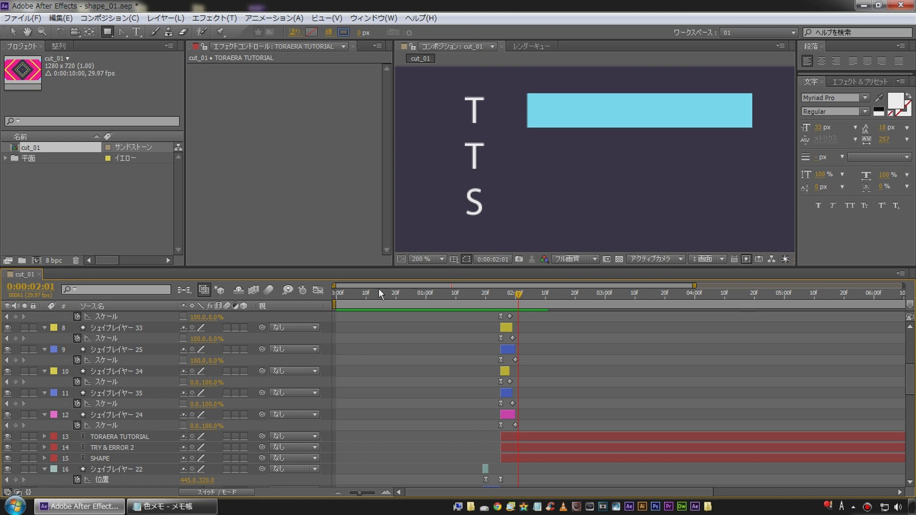
At 0:00:02:08, draw a second rectangular mask around the remaining letters after the T on the TORAERA TUTORIAL layer
scroll(548, 152, down, 2)
drag(573, 173, 499, 162)
drag(518, 293, 540, 300)
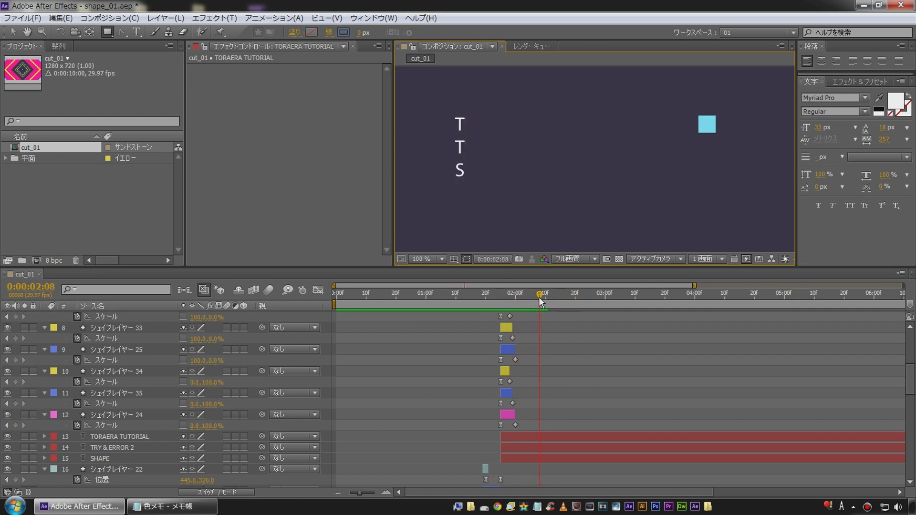
click(119, 437)
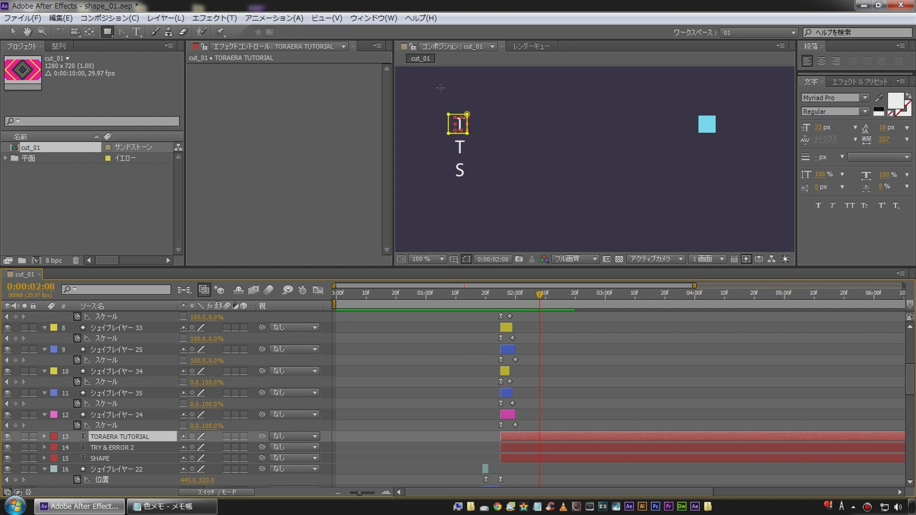
drag(695, 137, 466, 110)
Align the left edge of マスク 2 with the right edge of the mask around the first T
key(period)
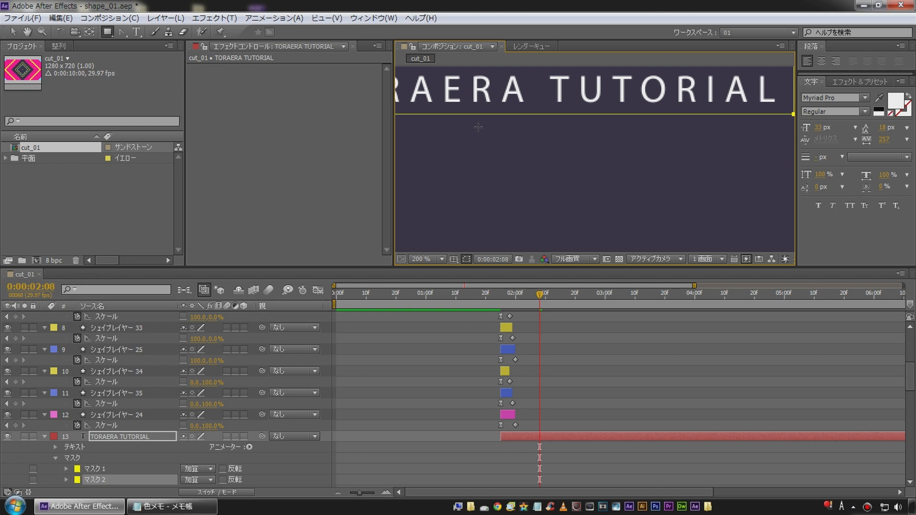
key(space)
drag(476, 126, 551, 150)
click(12, 32)
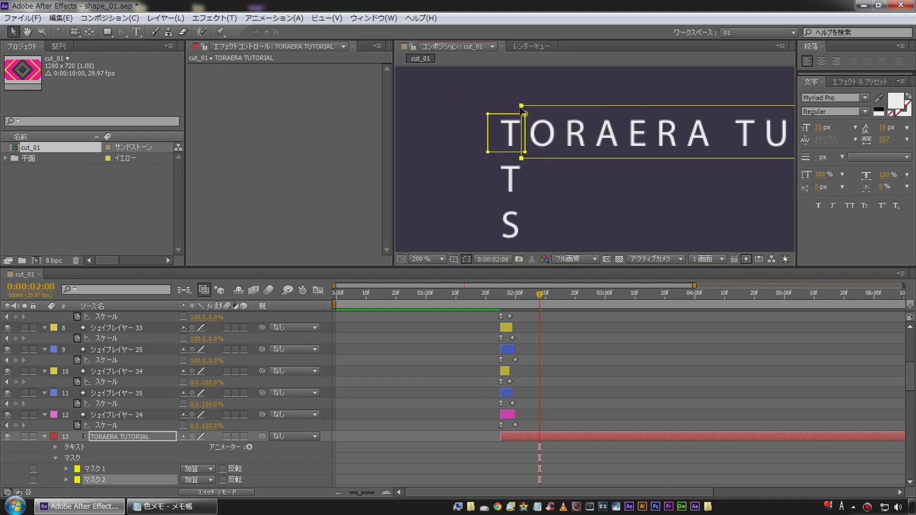
key(space)
drag(787, 139, 532, 143)
drag(646, 143, 618, 168)
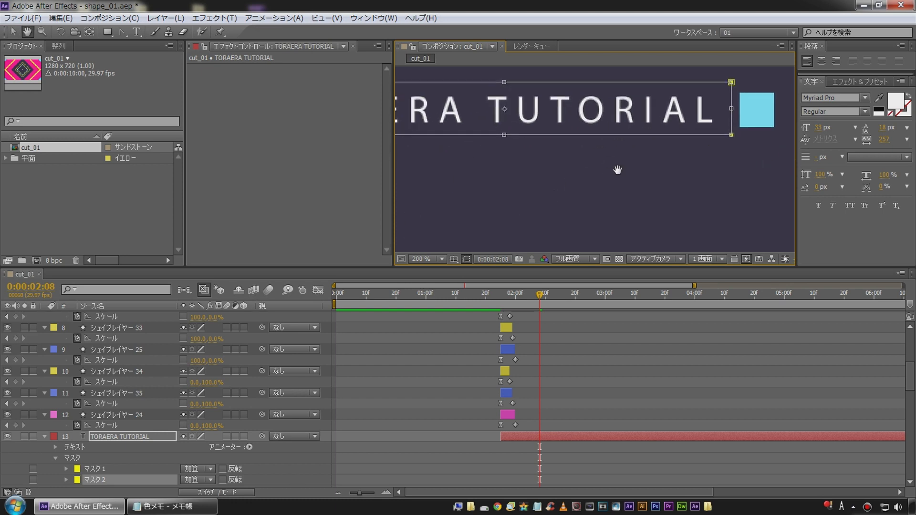
click(131, 436)
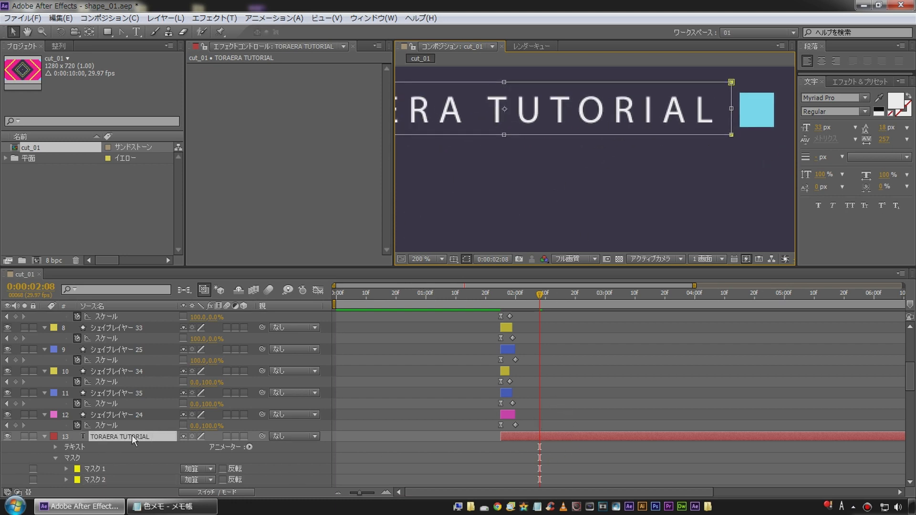
Set a マスクパス keyframe for マスク 2 on the TORAERA TUTORIAL layer at 0:00:02:08
key(Page_Up)
key(Page_Up)
key(Page_Down)
key(Page_Down)
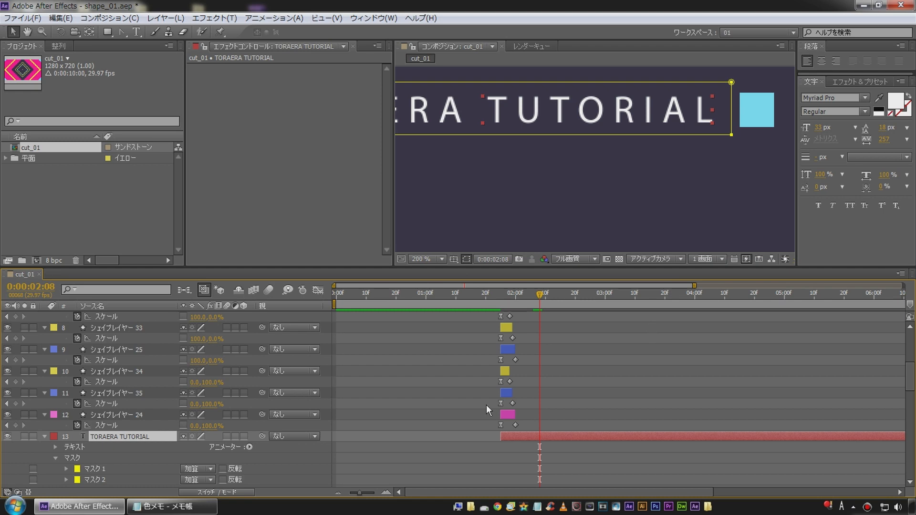
click(94, 477)
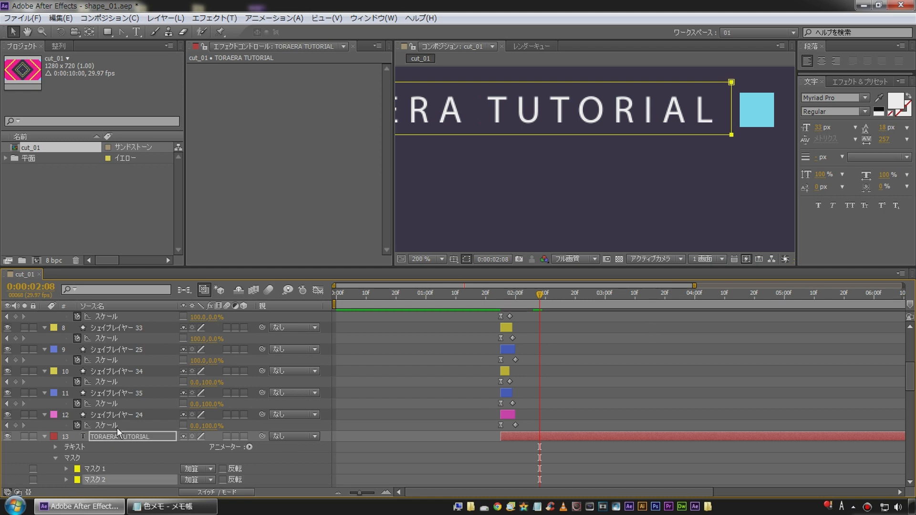
scroll(116, 428, down, 3)
click(66, 381)
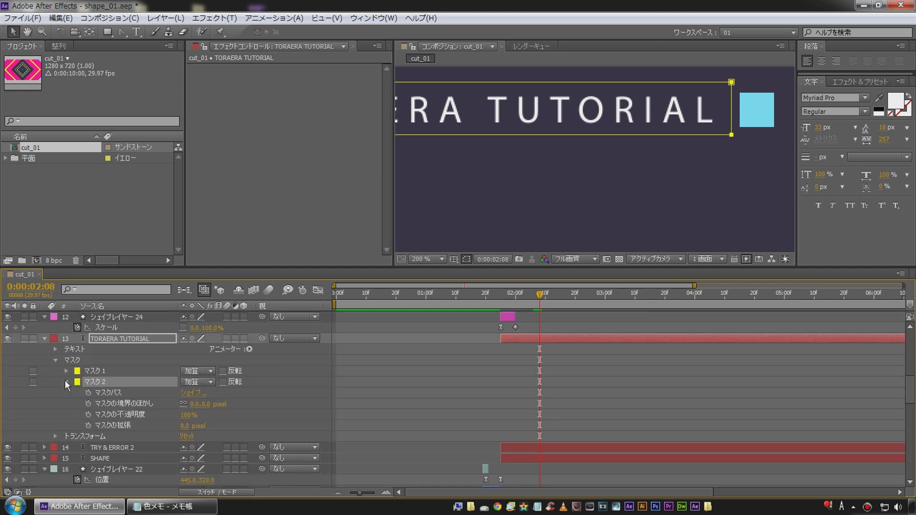
click(113, 395)
click(88, 393)
At 0:00:01:26, collapse マスク 2 horizontally onto its left edge so the letters after the T are hidden
key(h)
drag(511, 186, 511, 221)
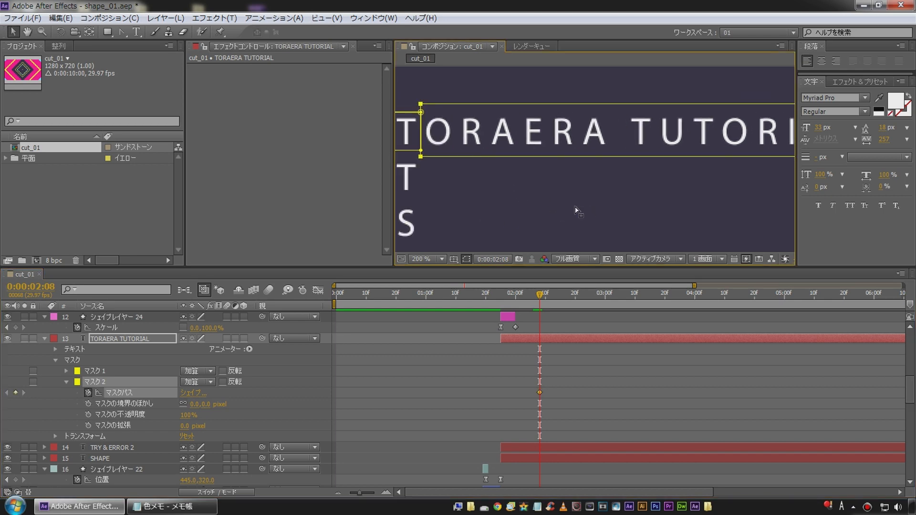
scroll(579, 210, down, 1)
drag(579, 207, 557, 199)
key(Page_Up)
key(Page_Up)
key(Page_Up)
key(Page_Up)
key(Page_Up)
key(Page_Up)
key(Page_Up)
key(Page_Up)
key(Page_Up)
key(Page_Up)
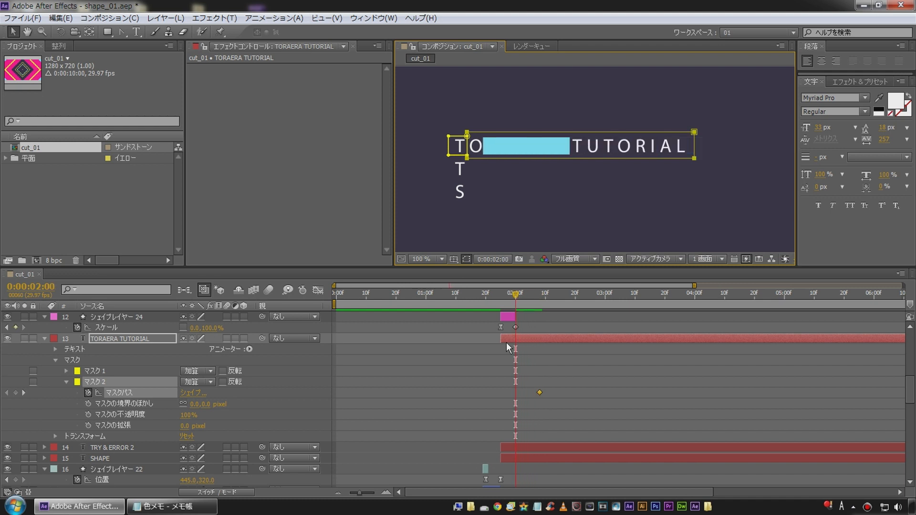
key(Page_Up)
key(Page_Up)
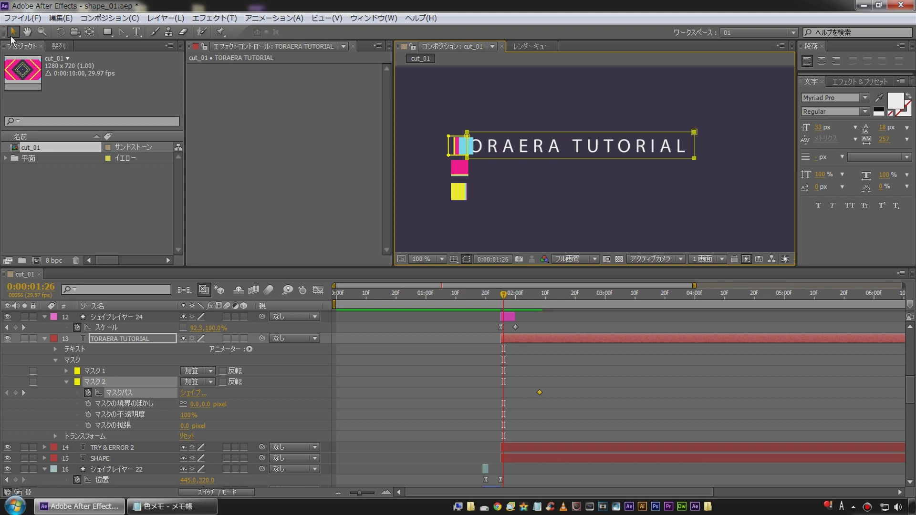
click(695, 145)
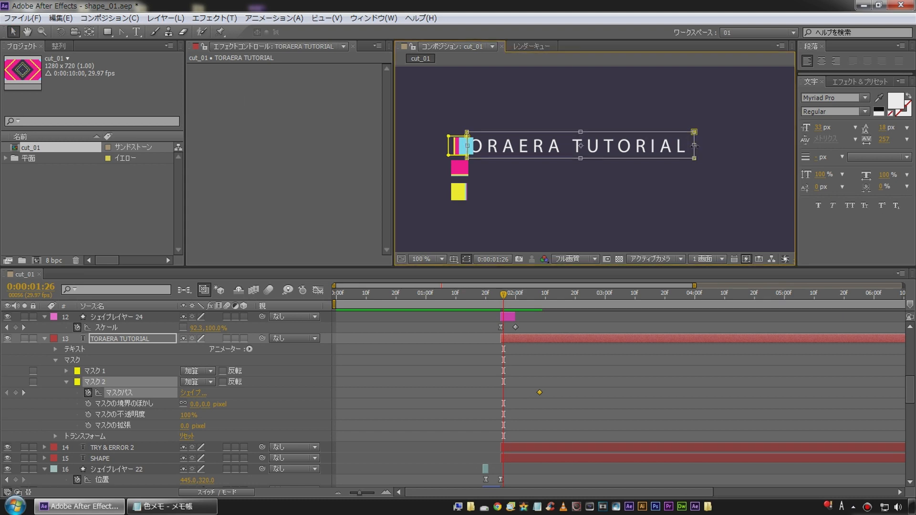
drag(694, 145, 468, 150)
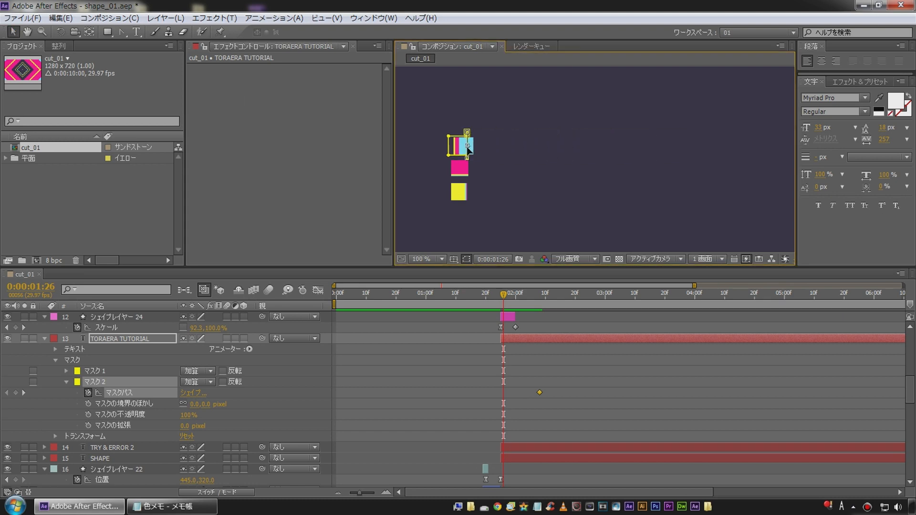
click(615, 392)
At 0:00:01:27, pull the right edge of マスク 2 slightly inward so it stays within the blue bar
key(space)
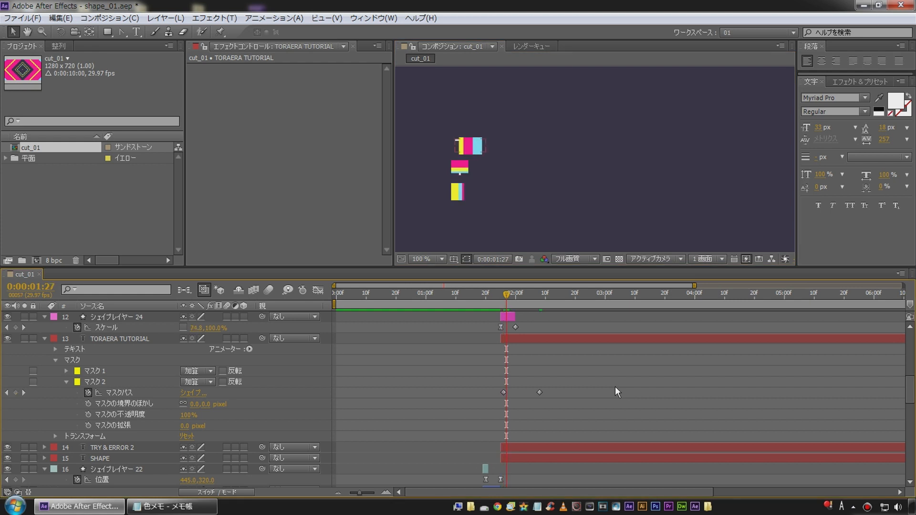
click(545, 337)
key(Page_Up)
key(Page_Up)
key(Page_Up)
key(Page_Up)
key(Page_Up)
key(Page_Down)
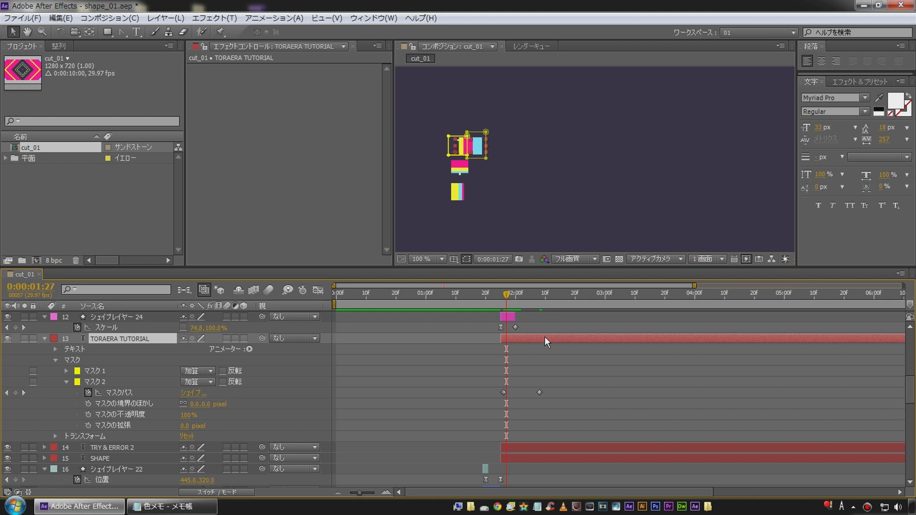
click(486, 138)
drag(487, 146, 481, 146)
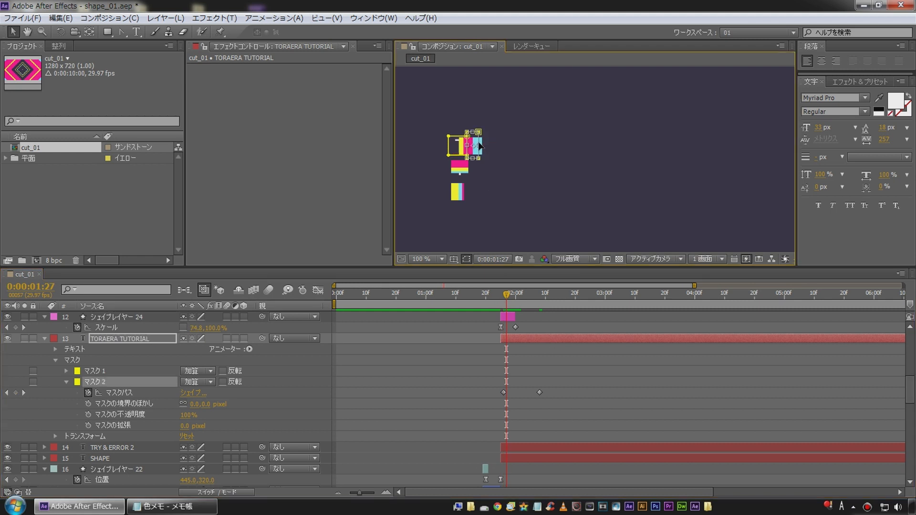
click(615, 385)
At 0:00:02:05, extend the right edge of マスク 2 outward so it reaches into the blue bar
key(Page_Down)
key(Page_Down)
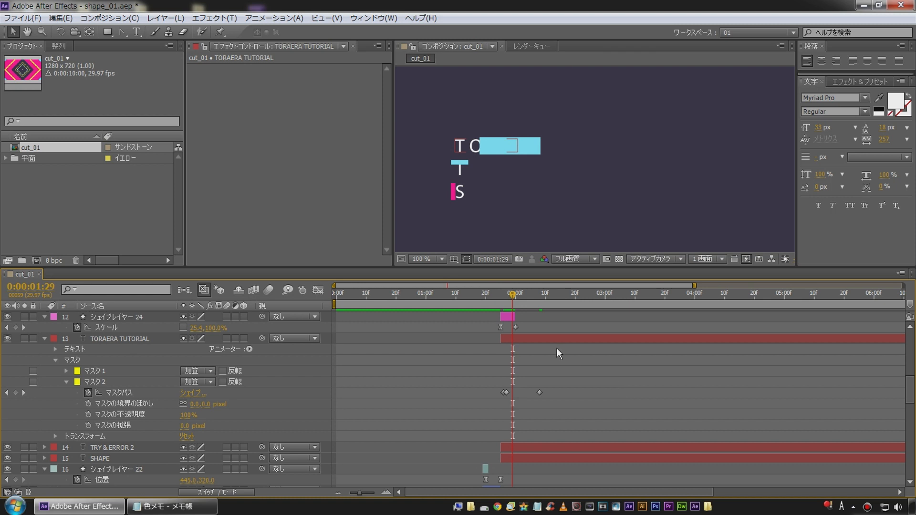
click(551, 338)
key(Page_Down)
key(Page_Down)
key(Page_Down)
key(Page_Down)
key(Page_Down)
key(Page_Down)
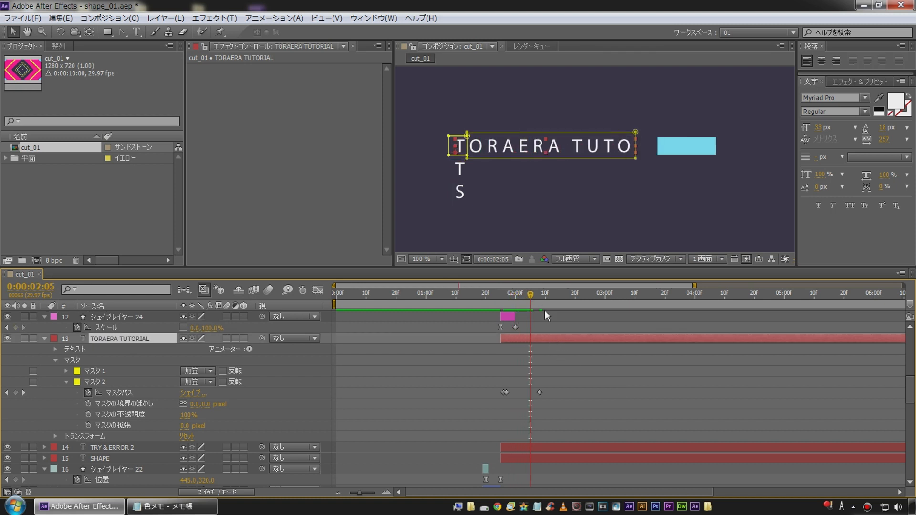
key(Page_Down)
key(Page_Up)
double_click(636, 149)
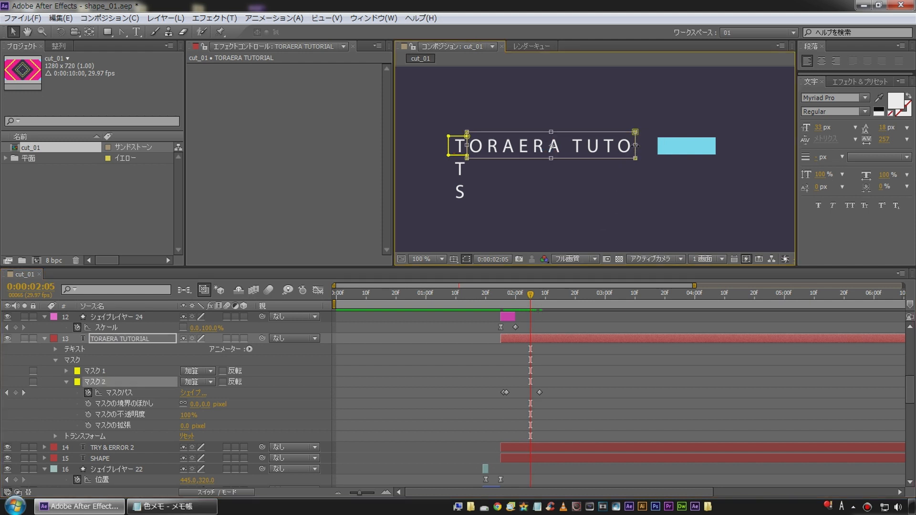
drag(636, 145, 691, 149)
click(616, 388)
Step through the frames up to 0:00:02:08 to check the text reveal against the blue bar
key(Page_Down)
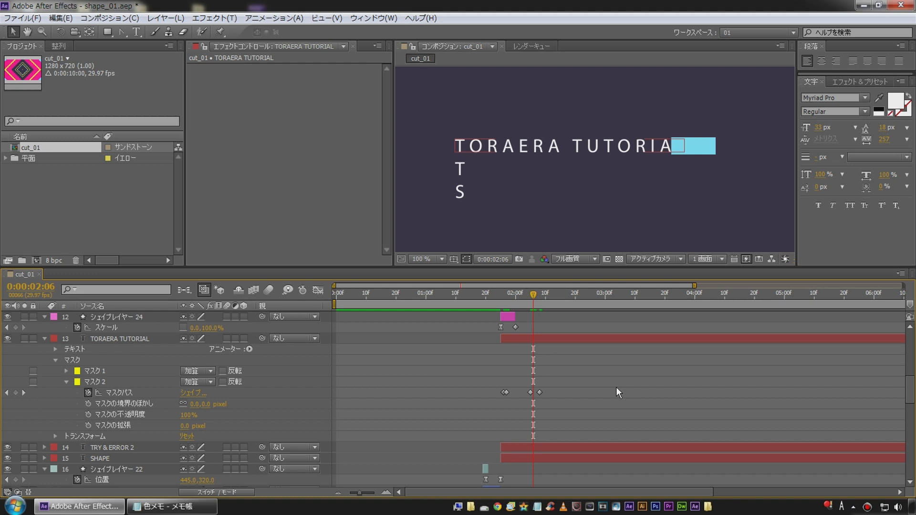
click(576, 338)
key(Page_Down)
key(Page_Down)
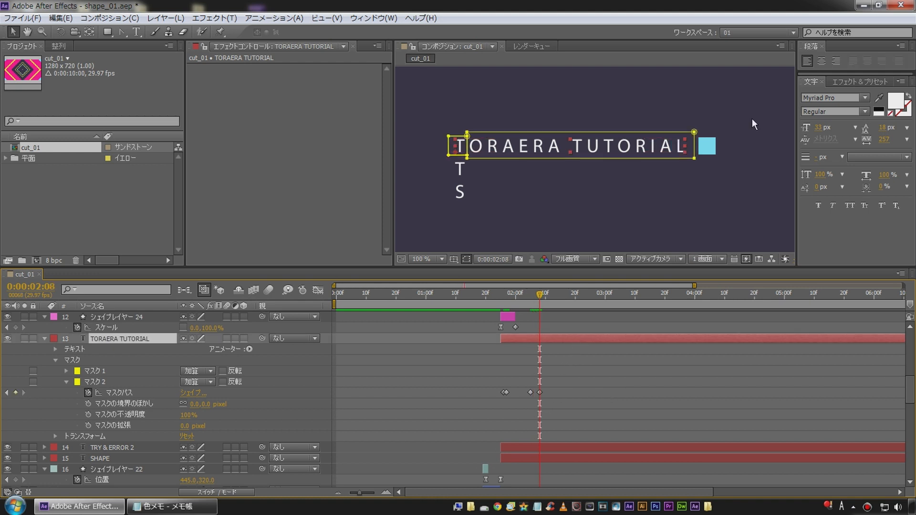
At 0:00:02:08, extend the right edge of マスク 2 outward past the last letter to the far side of the blue square
key(Page_Down)
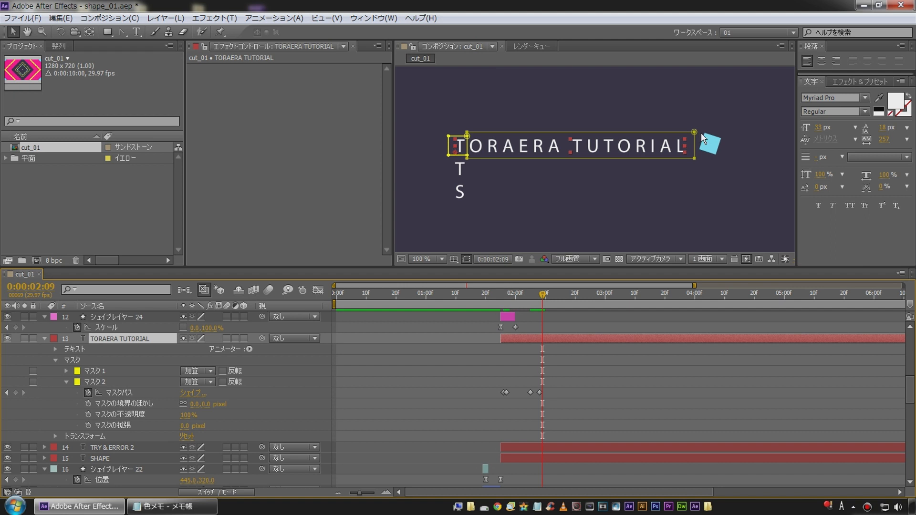
key(Page_Up)
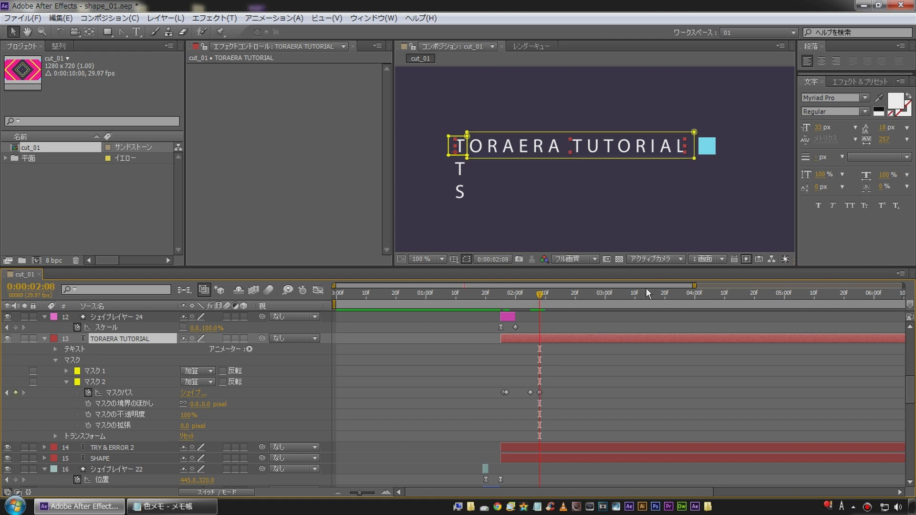
double_click(701, 135)
drag(695, 145, 720, 154)
click(644, 411)
Step back through the frames from 0:00:02:07 to 0:00:01:24 to check the TORAERA TUTORIAL mask reveal
key(Page_Up)
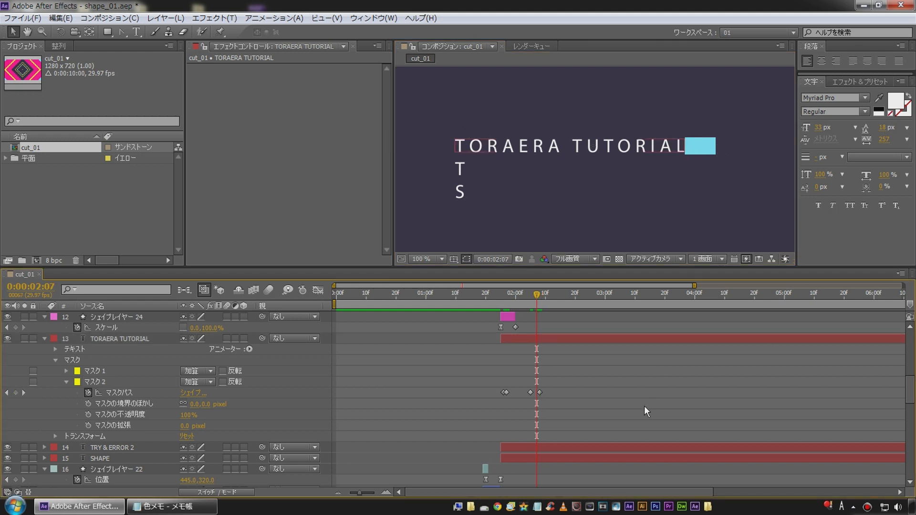
click(571, 335)
key(Page_Up)
key(Page_Up)
key(Page_Up)
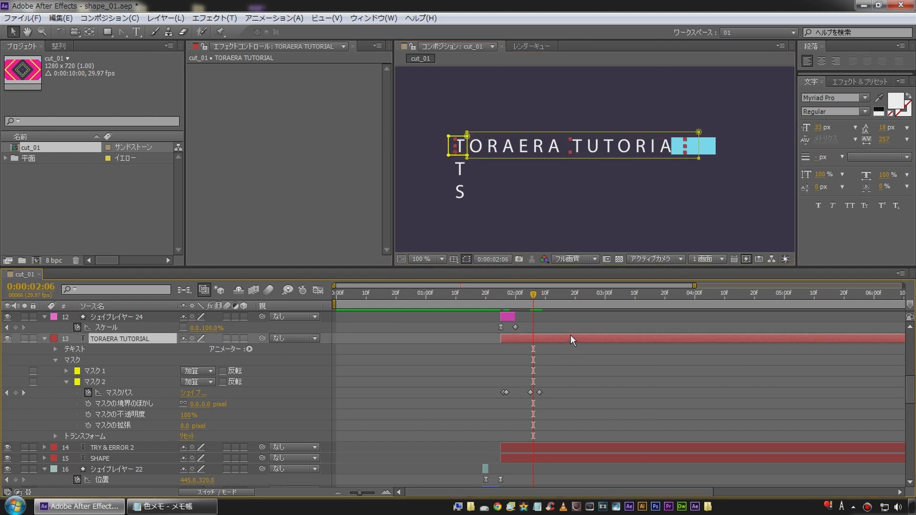
key(Page_Up)
key(Page_Up)
key(Page_Up)
key(Page_Up)
key(Page_Up)
key(Page_Up)
key(Page_Up)
key(Page_Up)
key(Page_Up)
key(Page_Up)
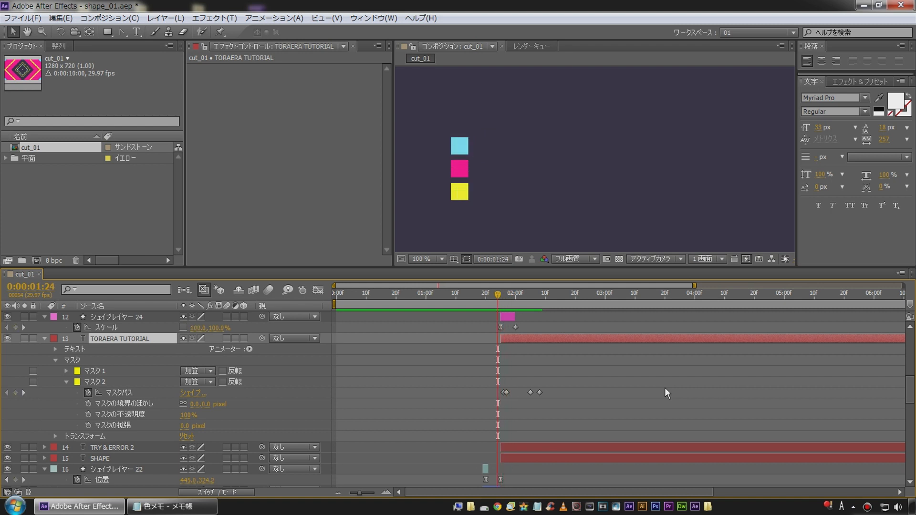
Preview the TORAERA TUTORIAL reveal twice, the second time starting from 0:00:01:22
click(665, 388)
key(space)
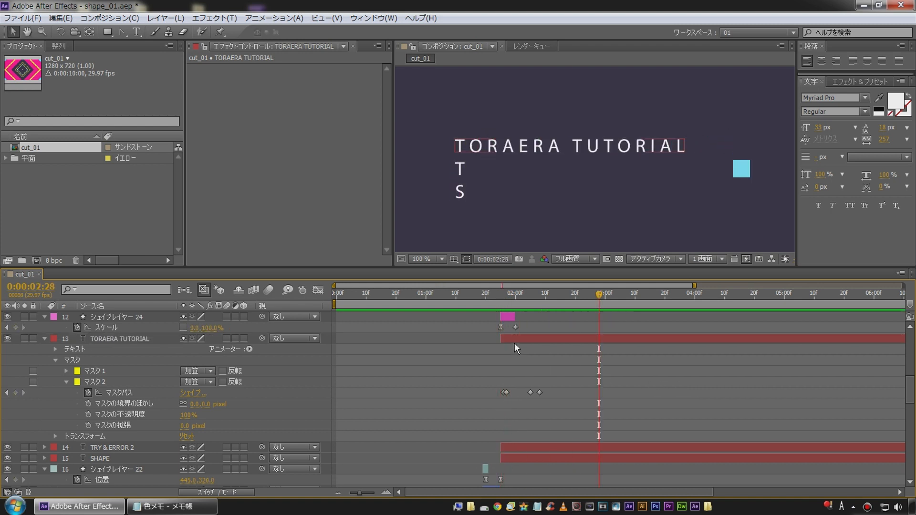
click(515, 342)
click(492, 294)
key(space)
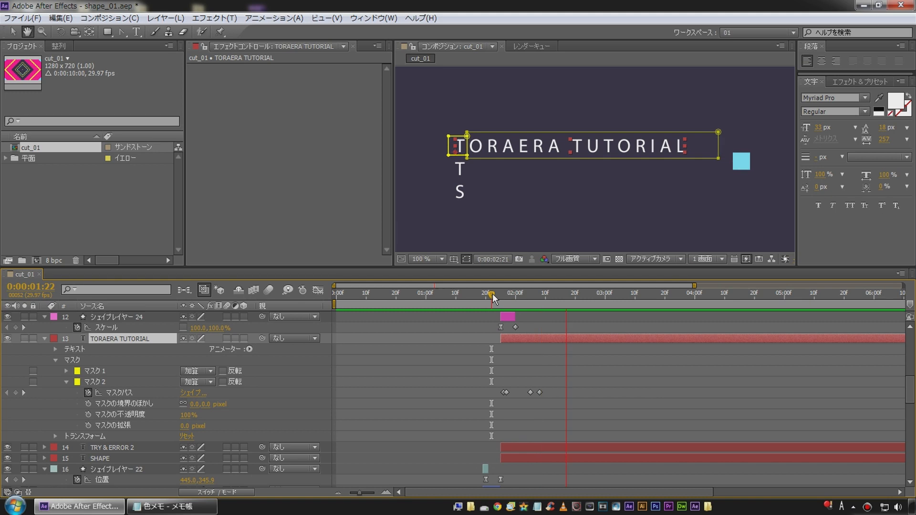
click(428, 352)
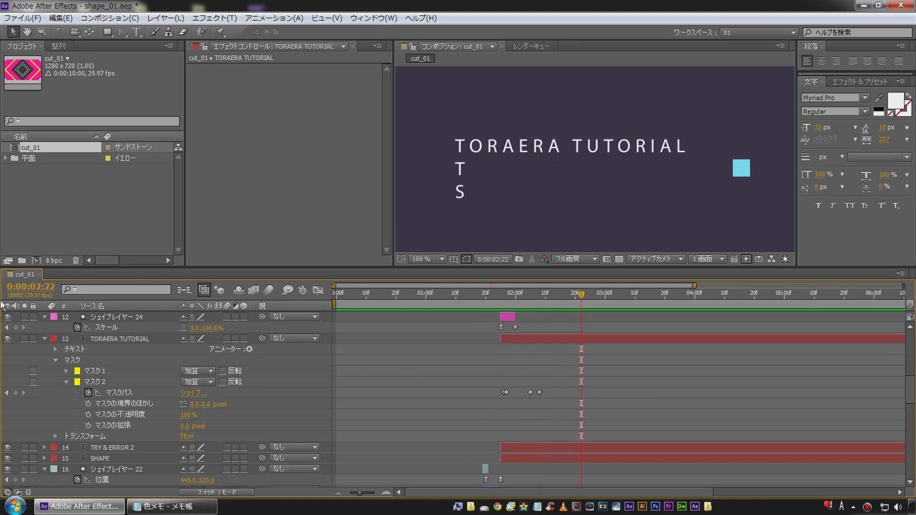
Collapse the TORAERA TUTORIAL layer and the expanded keyframe properties of the other layers
click(44, 338)
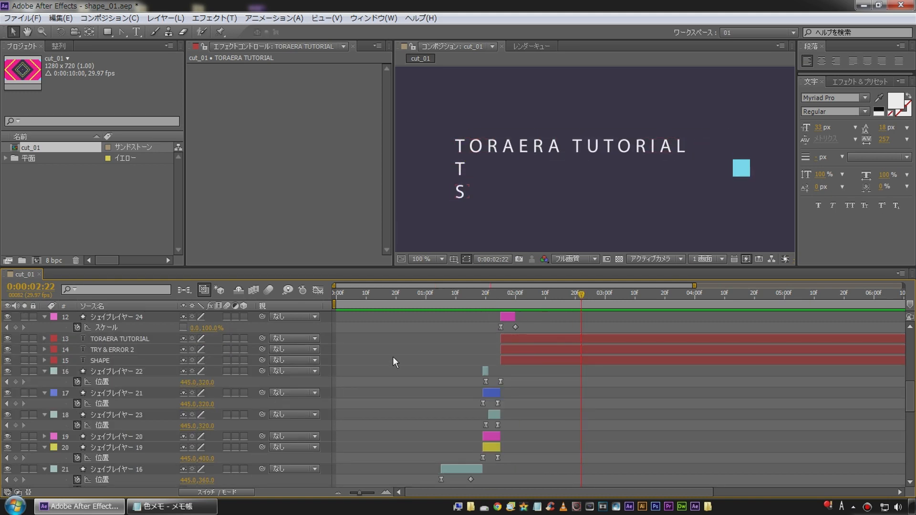
key(u)
scroll(622, 358, up, 5)
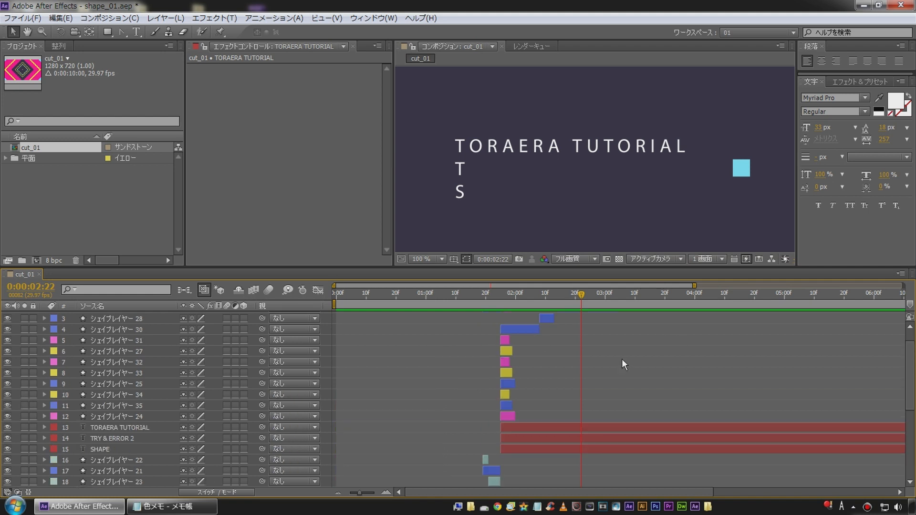
Move the anchor point of シェイプレイヤー 36, the last blue square, to its top-right corner
mouse_move(614, 294)
mouse_down()
mouse_move(623, 295)
mouse_move(597, 294)
mouse_up()
key(space)
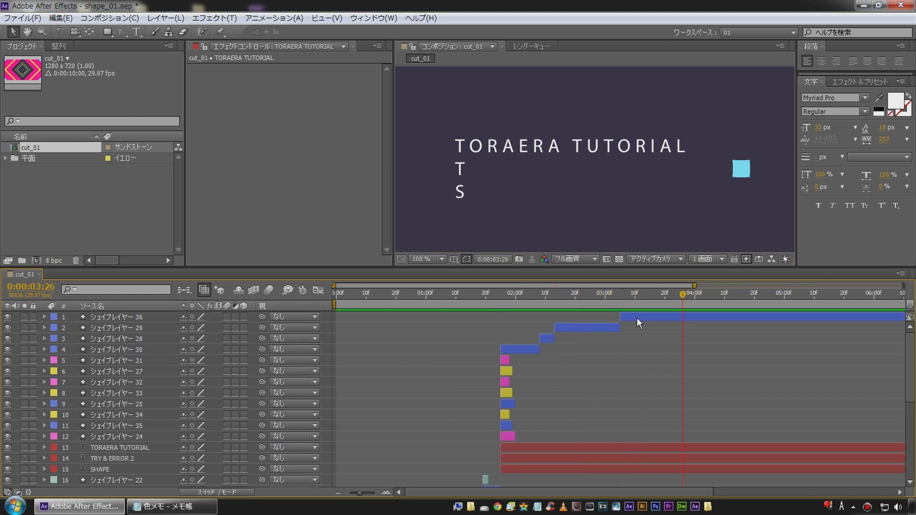
click(637, 318)
scroll(724, 193, up, 1)
key(h)
drag(734, 188, 583, 180)
key(v)
key(period)
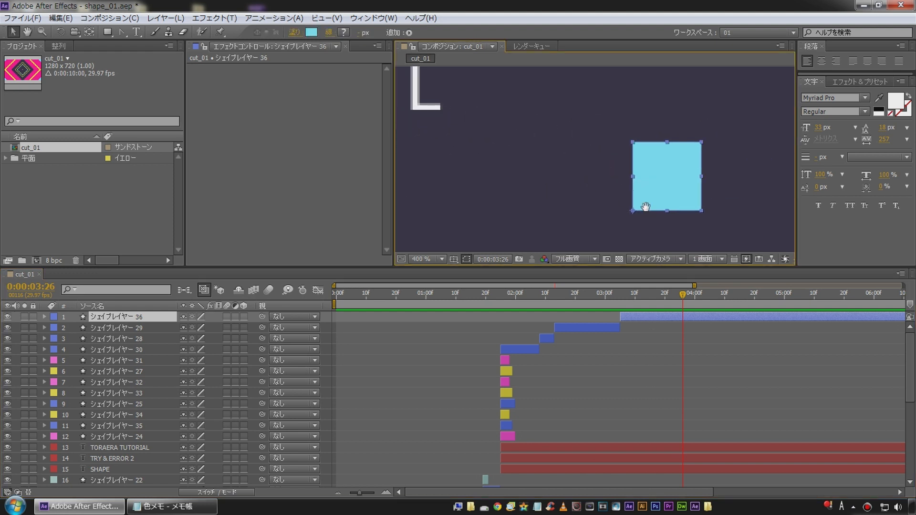
drag(648, 186, 574, 166)
click(89, 32)
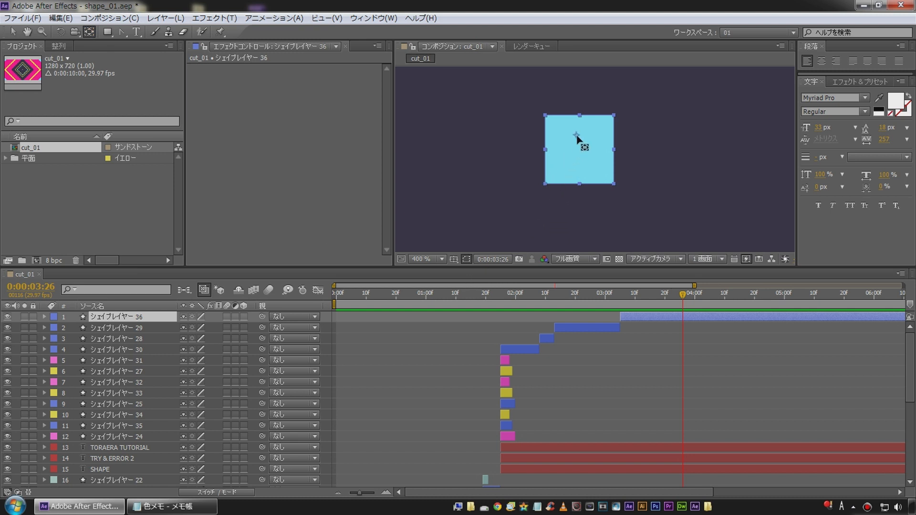
click(610, 123)
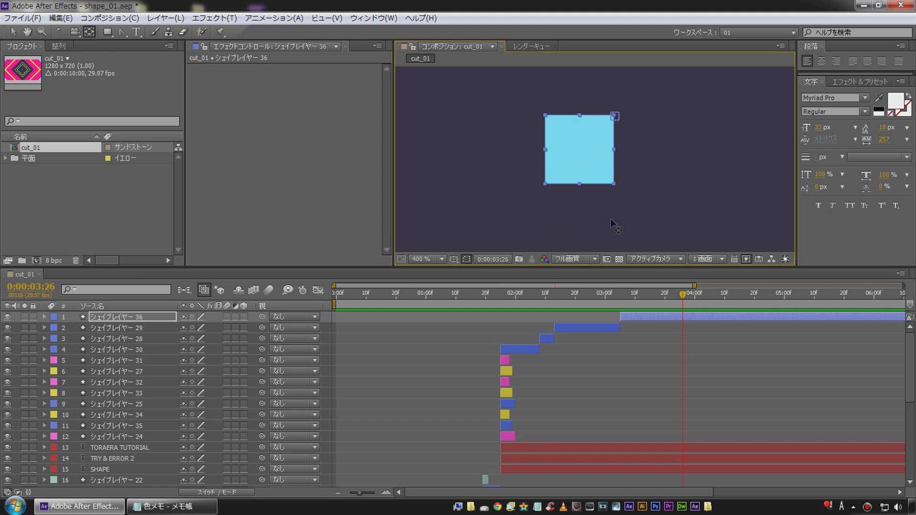
Add a scale keyframe of 100% to シェイプレイヤー 36 at its in point, 0:00:03:05
click(110, 318)
key(s)
key(i)
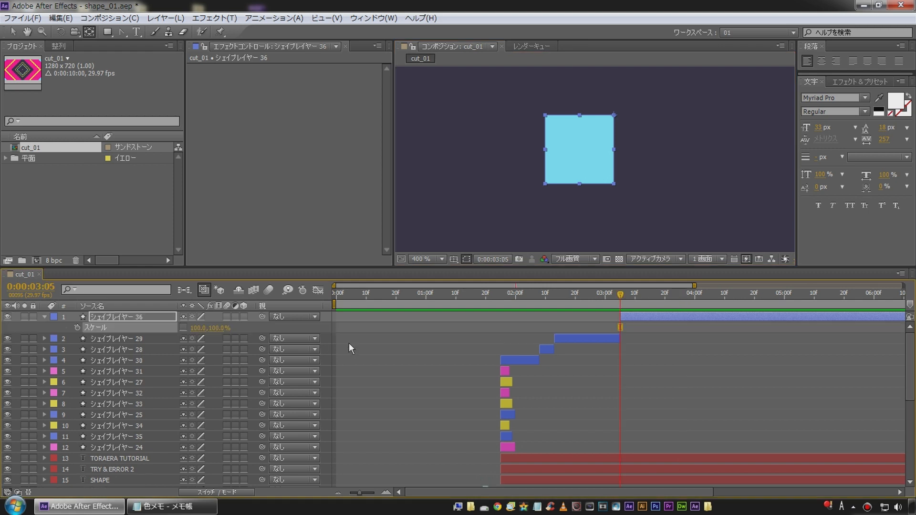
click(77, 328)
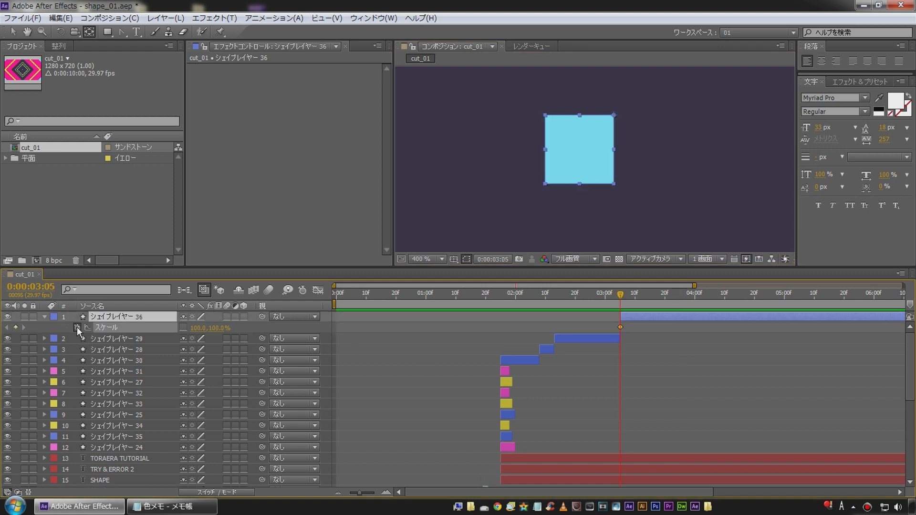
At 0:00:03:11, stretch シェイプレイヤー 36 horizontally to 1649% so it extends back to the second line's T
key(Page_Down)
key(Page_Down)
key(Page_Down)
key(Page_Down)
key(Page_Down)
key(Page_Down)
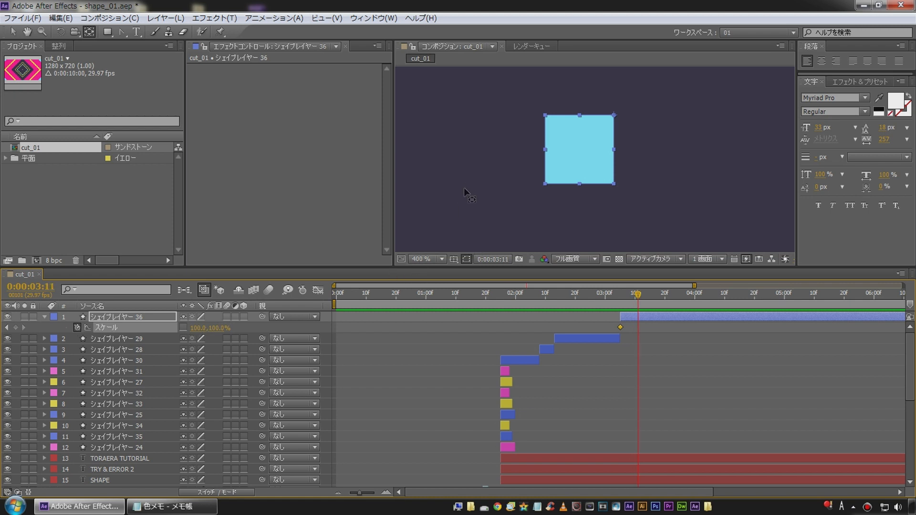
scroll(465, 182, down, 4)
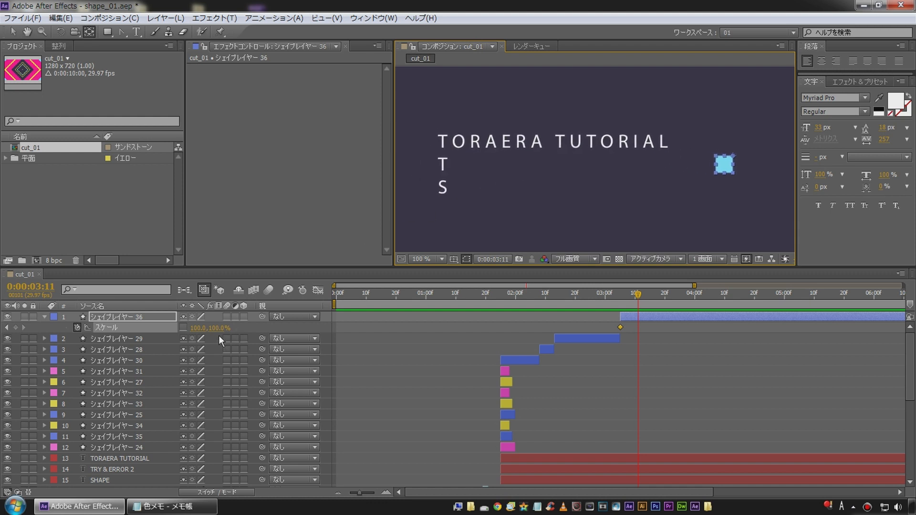
drag(200, 333, 252, 324)
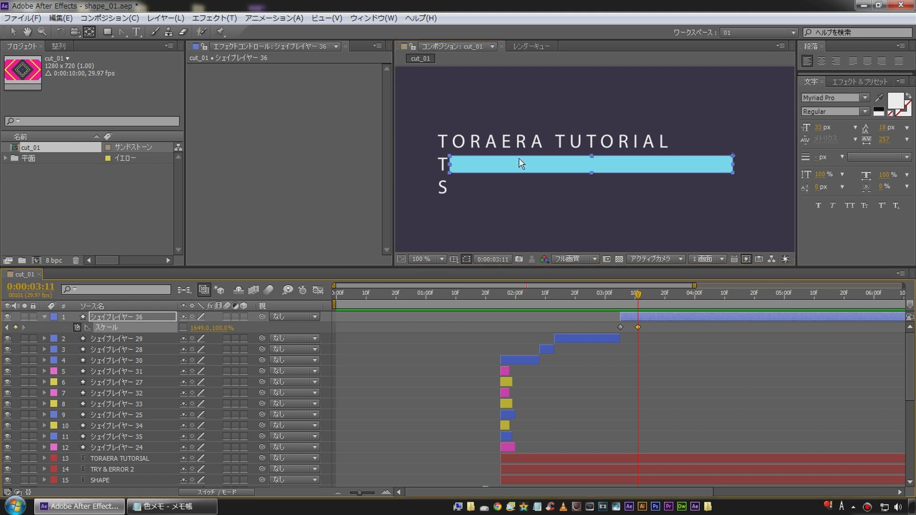
Fine-tune the horizontal scale of シェイプレイヤー 36 to 1647% to fit against the T
scroll(514, 160, up, 1)
key(h)
drag(440, 174, 535, 173)
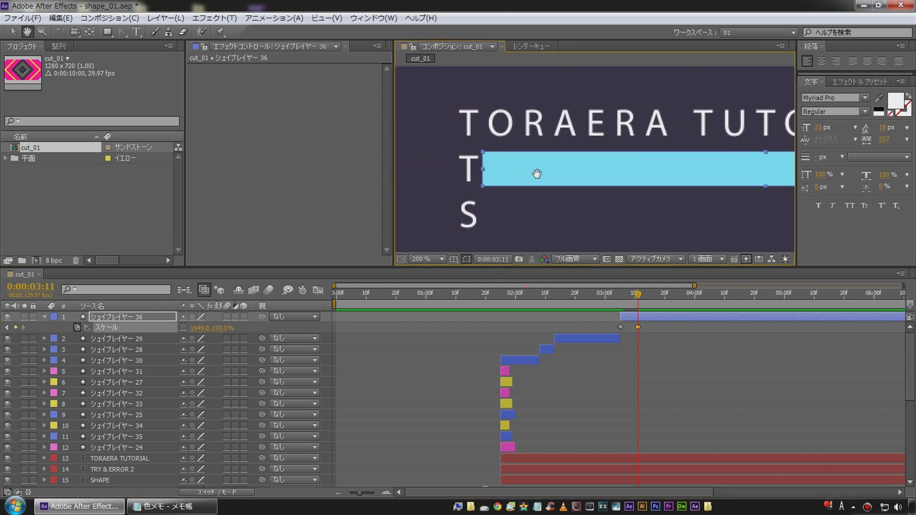
click(198, 330)
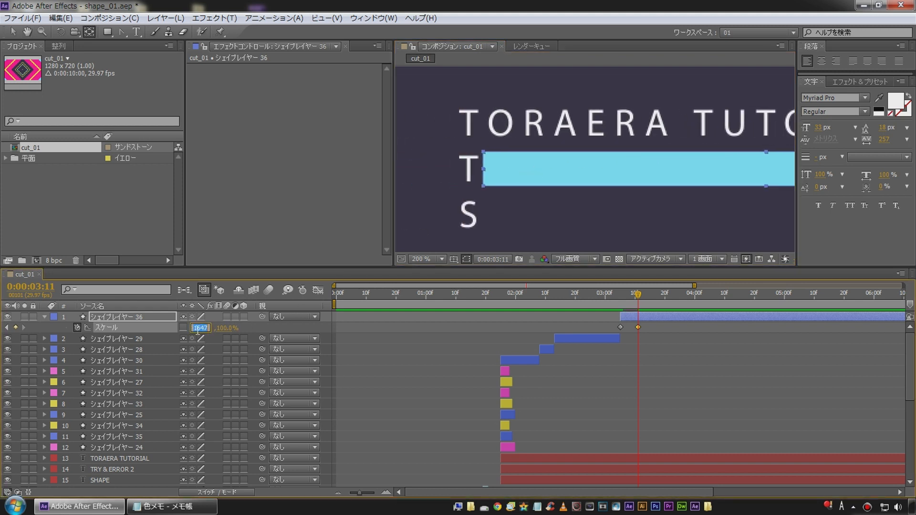
click(404, 340)
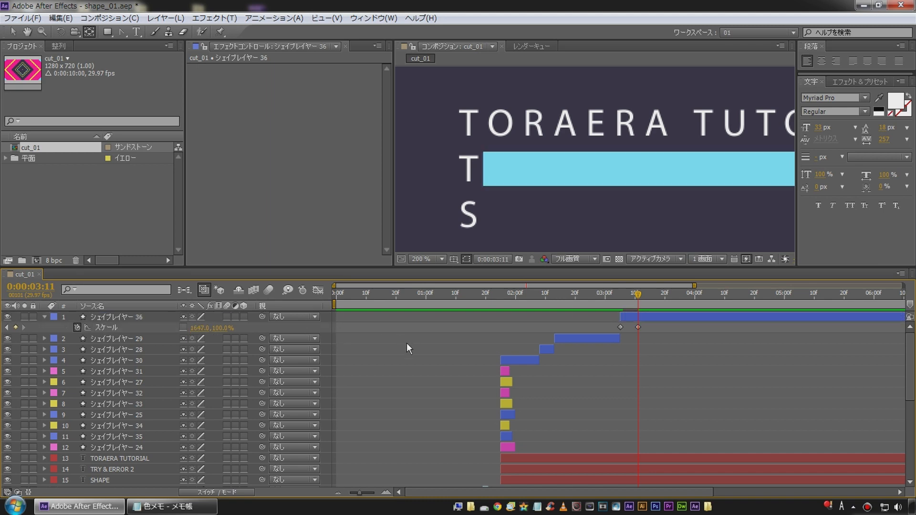
Set the vertical scale of シェイプレイヤー 36 to 108% at 0:00:03:11
click(224, 329)
text(107)
key(Up)
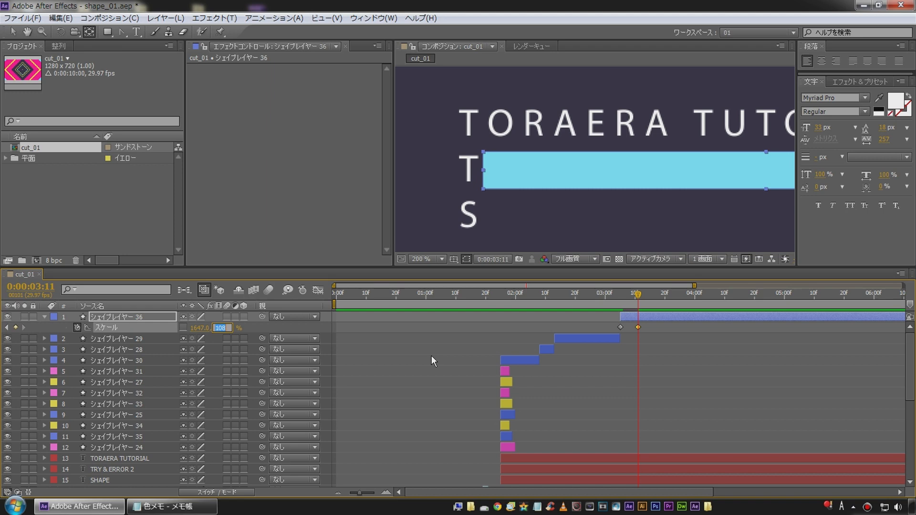
click(431, 356)
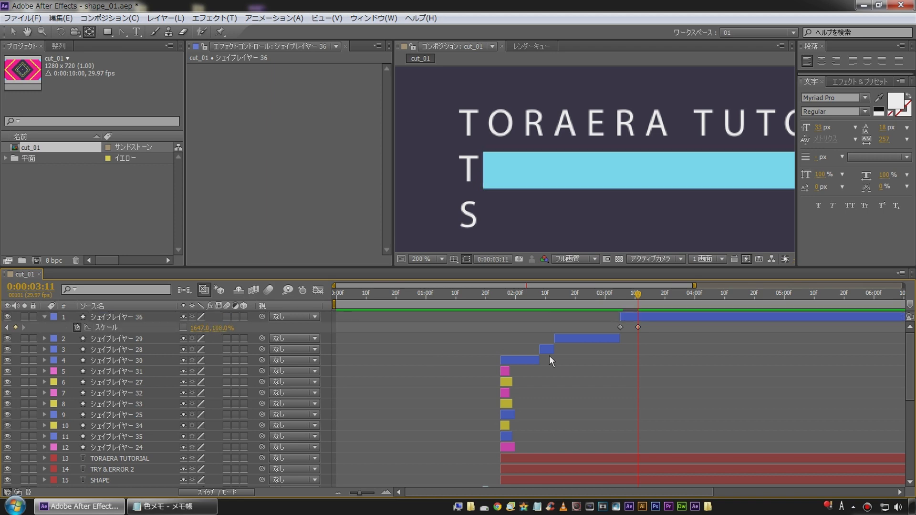
Apply Easy Ease to the first scale keyframe of シェイプレイヤー 36
click(621, 328)
key(F9)
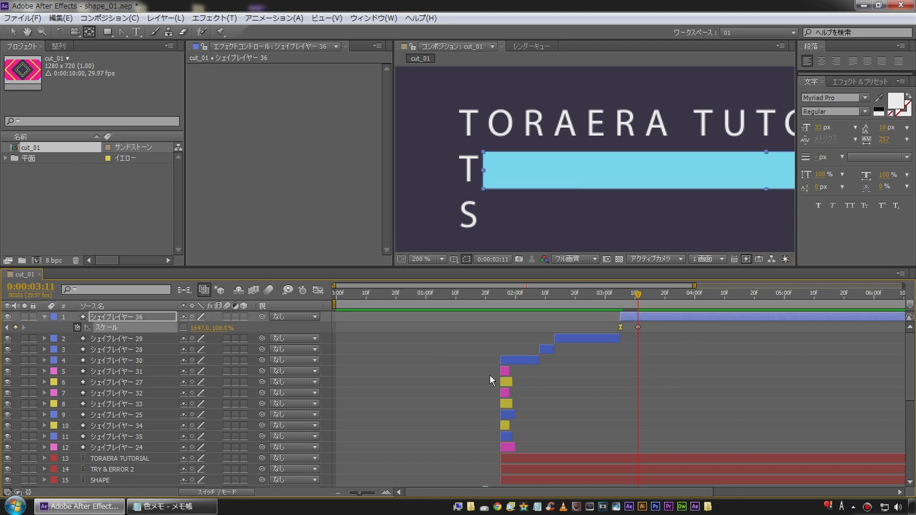
click(565, 405)
Fit the whole composition in the viewer and preview the blue bar's stretch from just before 0:00:03:05
click(429, 260)
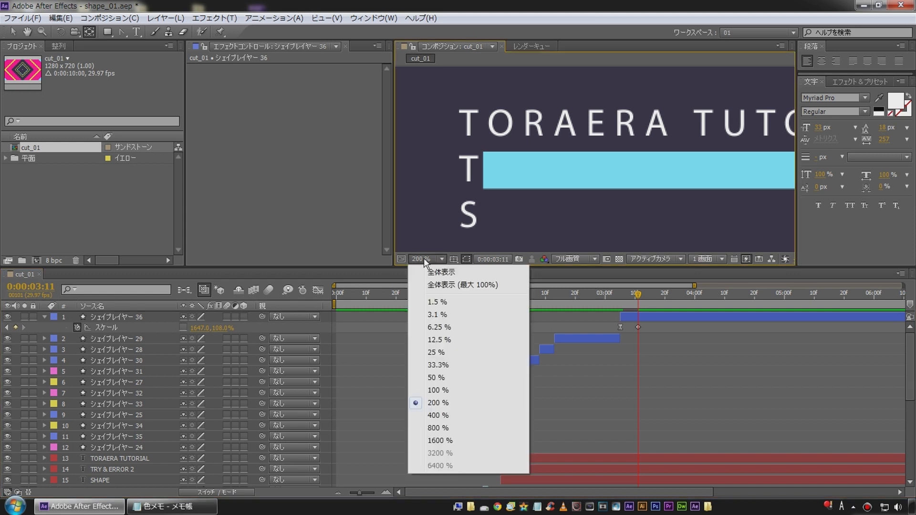
click(442, 274)
click(620, 299)
key(space)
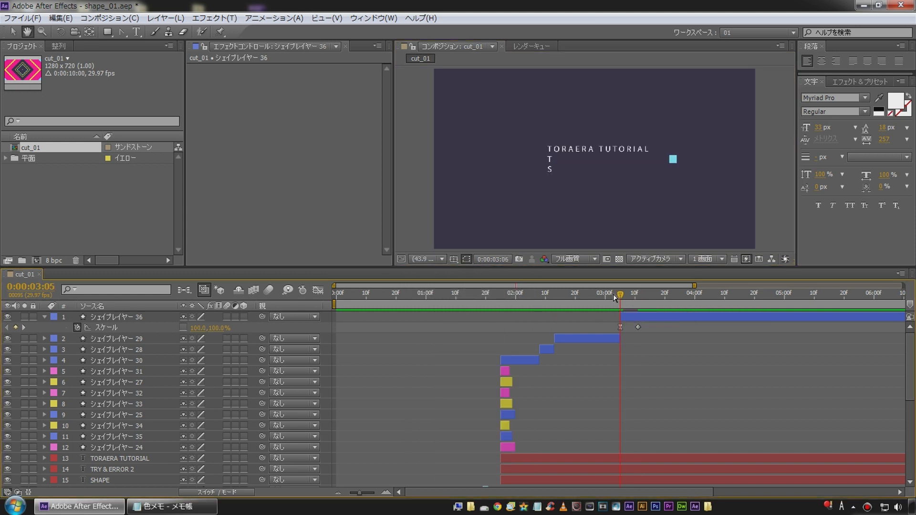
click(612, 293)
key(space)
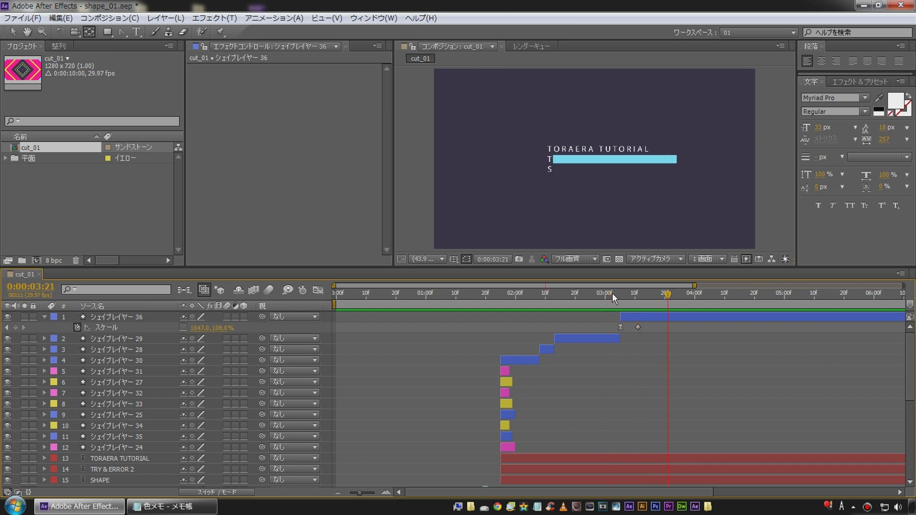
At 0:00:03:15, set the vertical scale of シェイプレイヤー 36 to 241% so it also spans the third text line
click(6, 328)
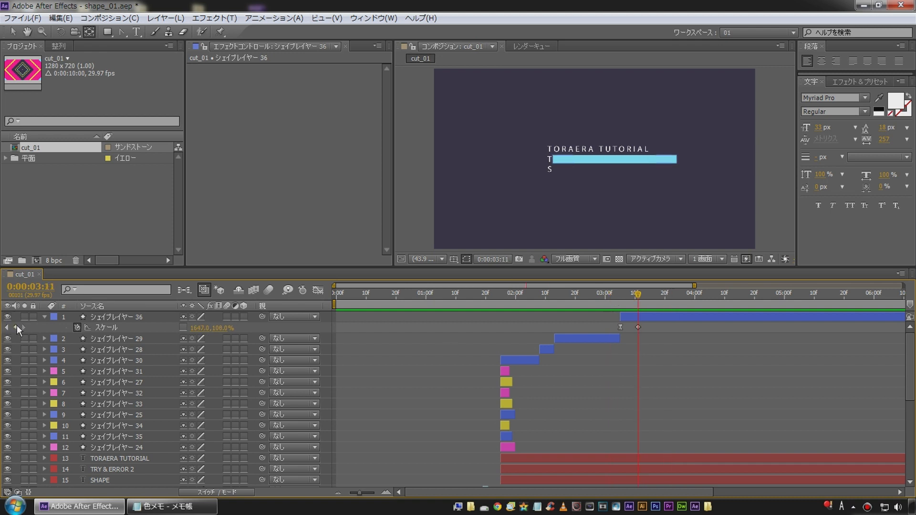
key(Page_Down)
key(Page_Down)
key(Page_Down)
key(Page_Down)
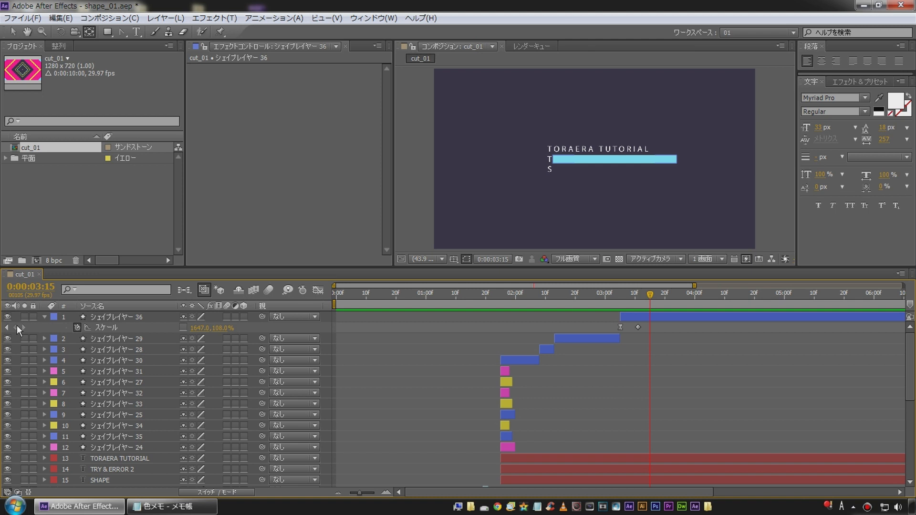
key(slash)
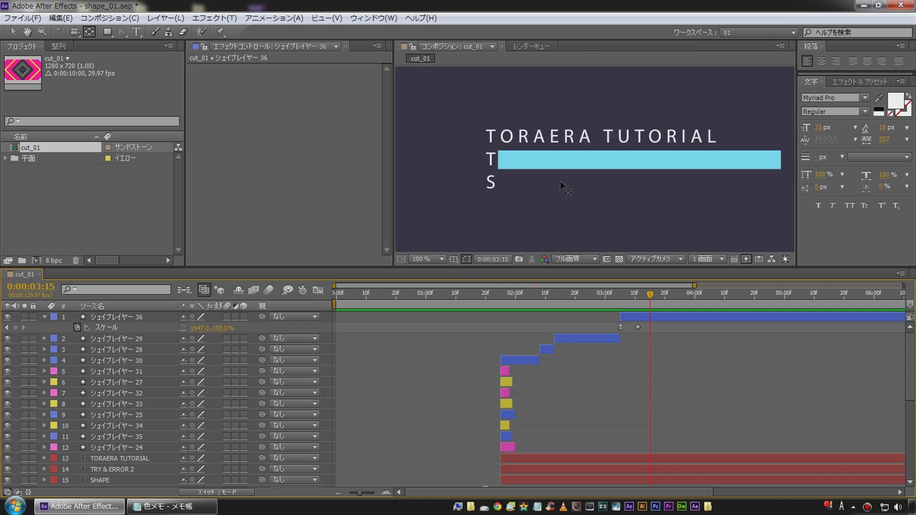
drag(224, 329, 297, 329)
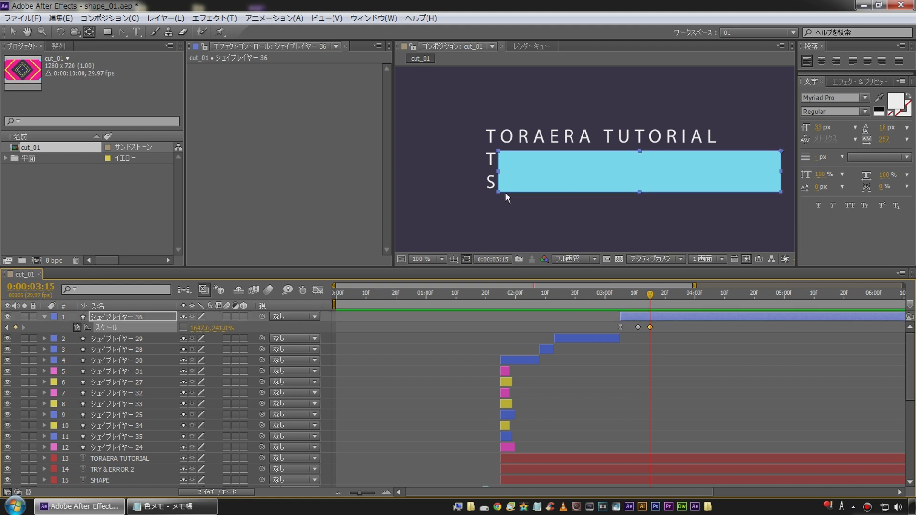
Inspect the enlarged blue rectangle beside the T and S, and preview its growth from 0:00:03:04 in the full frame
key(period)
key(h)
drag(450, 188, 566, 178)
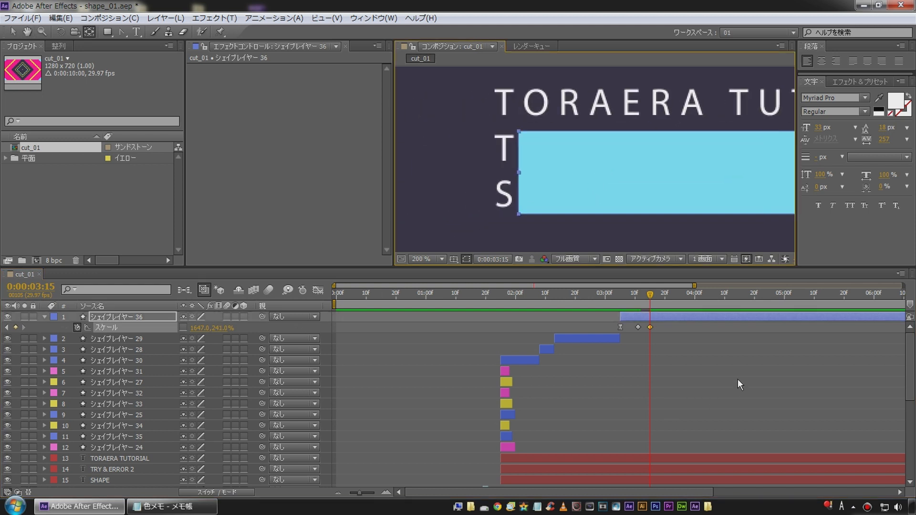
click(611, 299)
key(space)
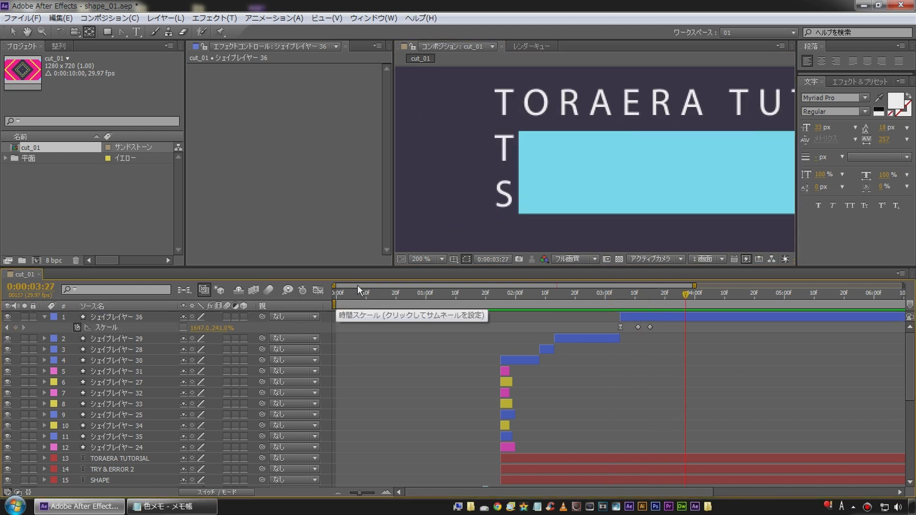
click(420, 259)
click(442, 276)
click(615, 295)
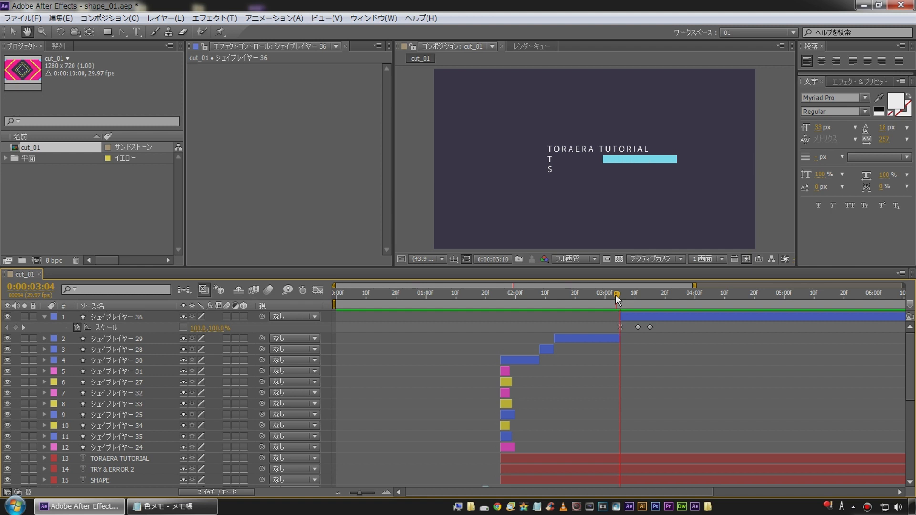
Split シェイプレイヤー 36 at 0:00:03:15 and remove all scale keyframes from the new second half
key(space)
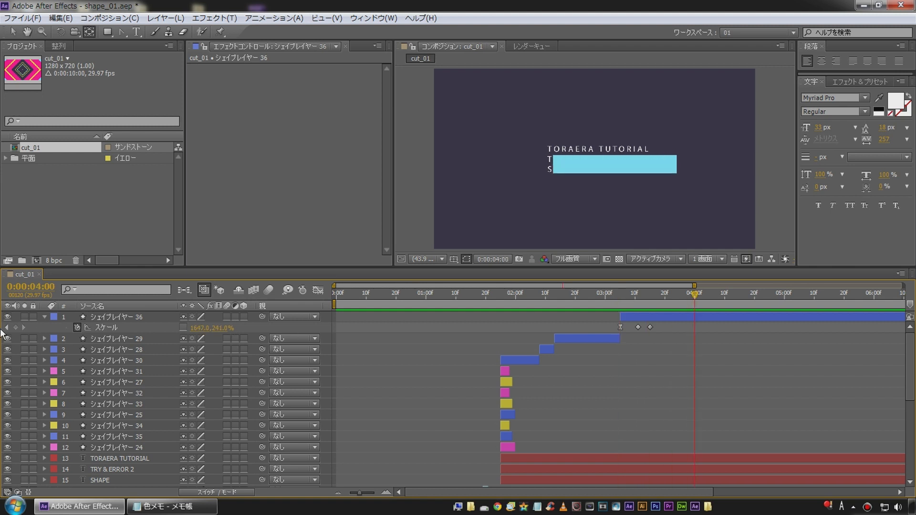
click(7, 328)
click(117, 317)
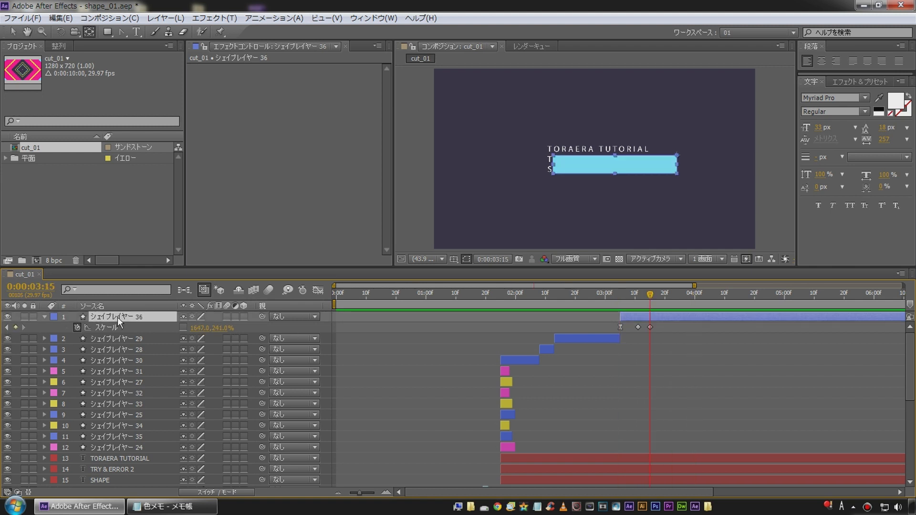
key(ctrl+shift+d)
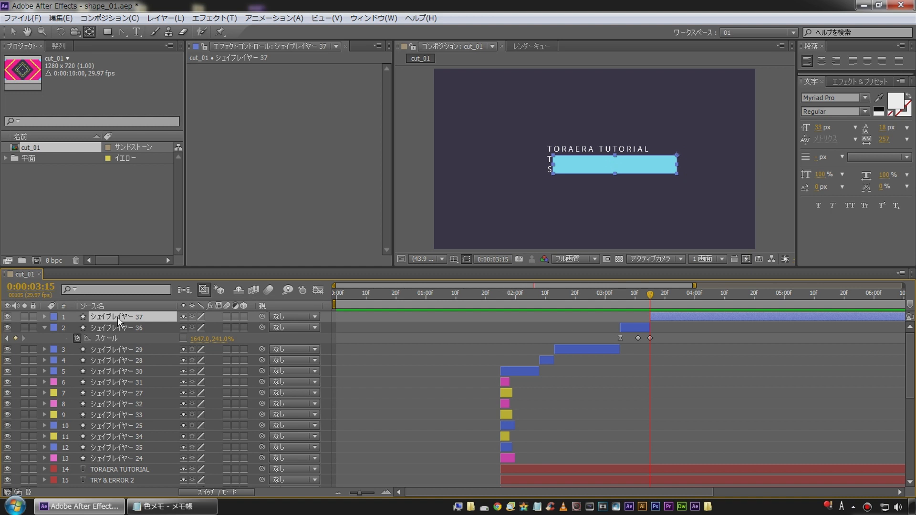
key(u)
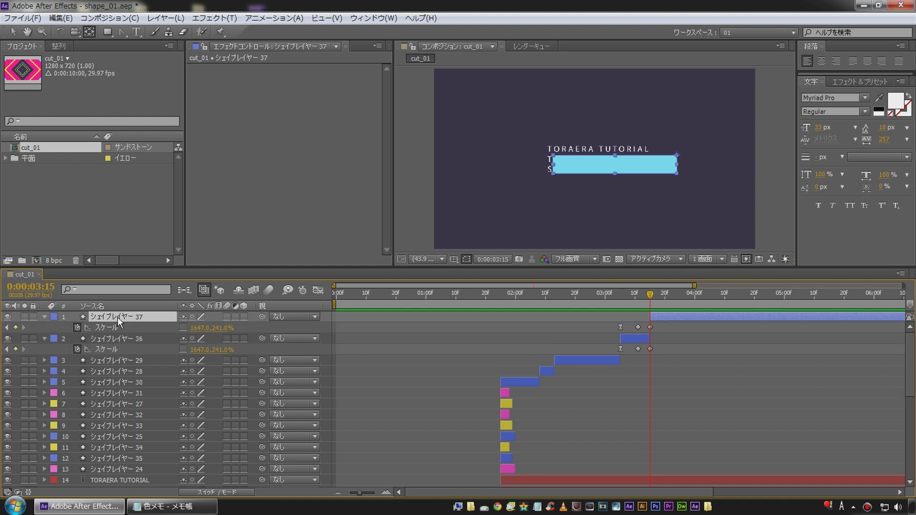
click(77, 328)
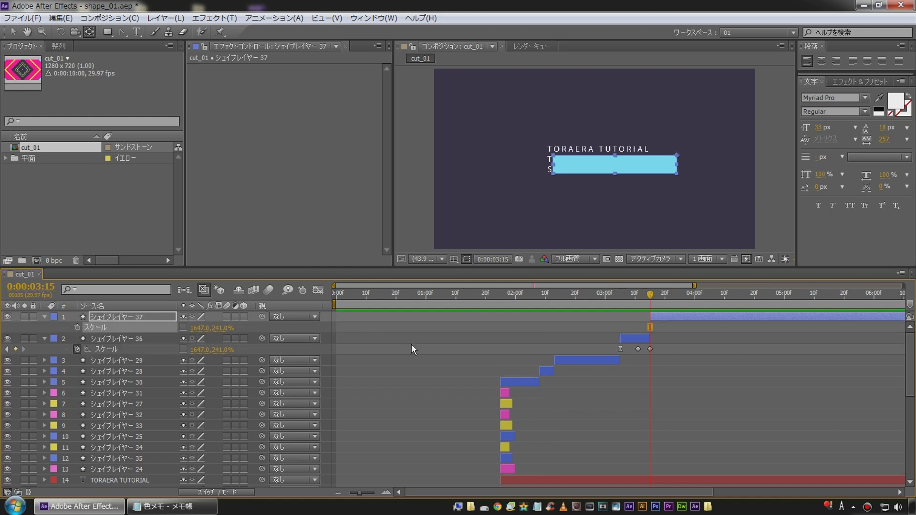
Move the anchor point of シェイプレイヤー 37 to the rectangle's lower-left corner and add a scale keyframe at 0:00:03:15
scroll(584, 152, up, 3)
key(h)
drag(583, 148, 528, 134)
key(y)
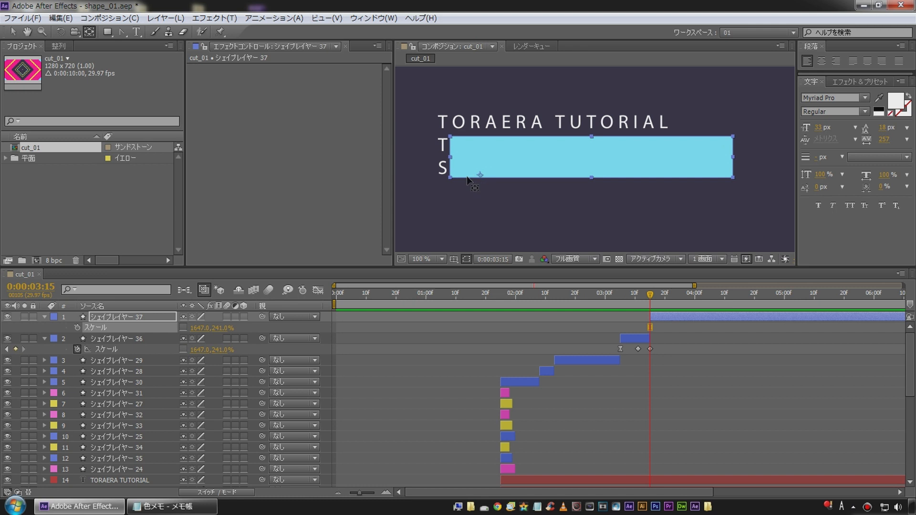
click(420, 205)
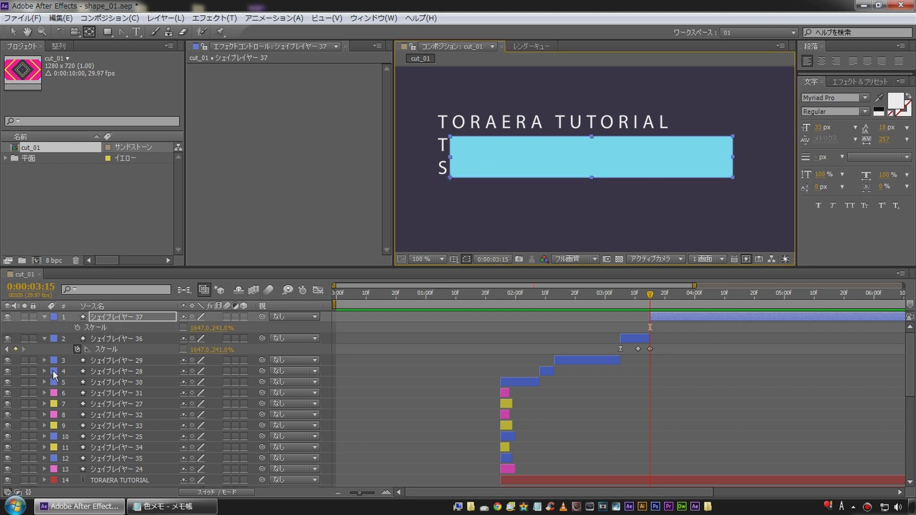
click(77, 327)
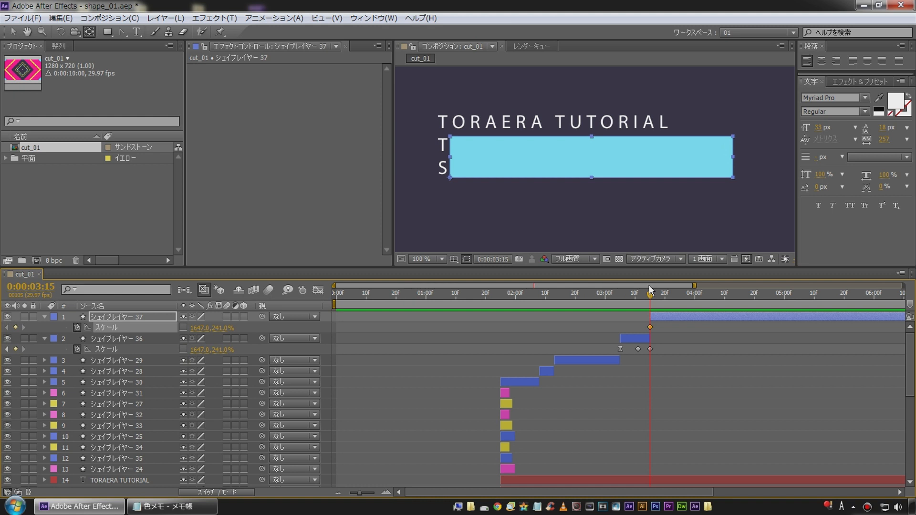
At 0:00:03:19, flatten シェイプレイヤー 37 into a thin line with a vertical scale of about 9%
key(Page_Down)
key(Page_Down)
key(Page_Down)
key(Page_Down)
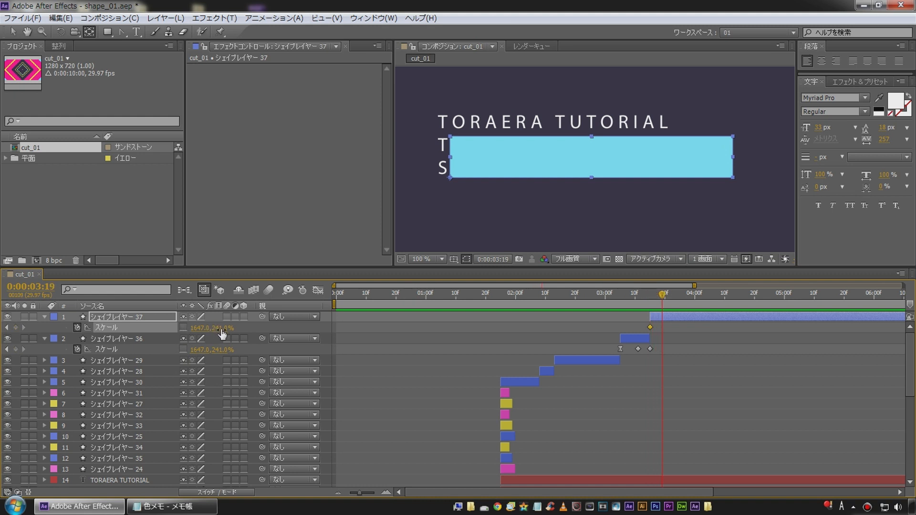
drag(221, 328, 95, 337)
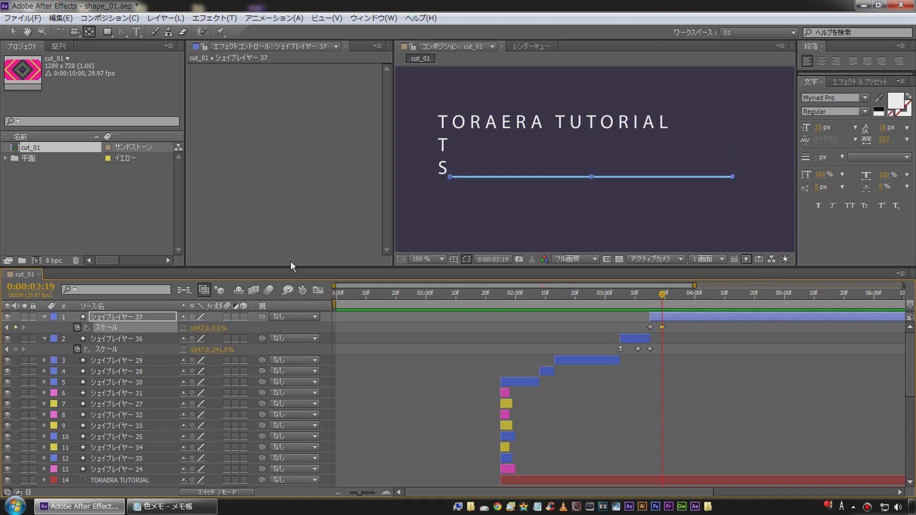
Refine the vertical scale of シェイプレイヤー 37 at 0:00:03:19 to 11%, checking the line's thickness beside the S
scroll(498, 172, up, 1)
key(space)
drag(420, 174, 594, 176)
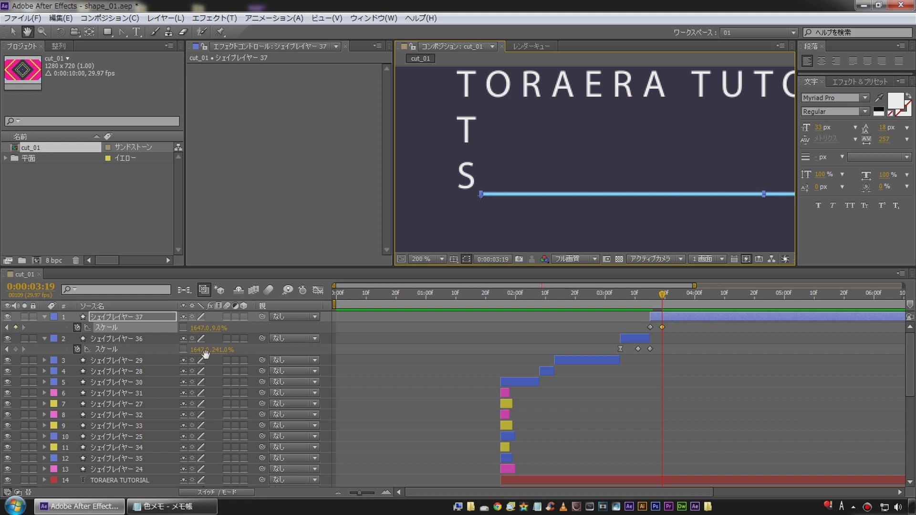
click(218, 328)
text(11)
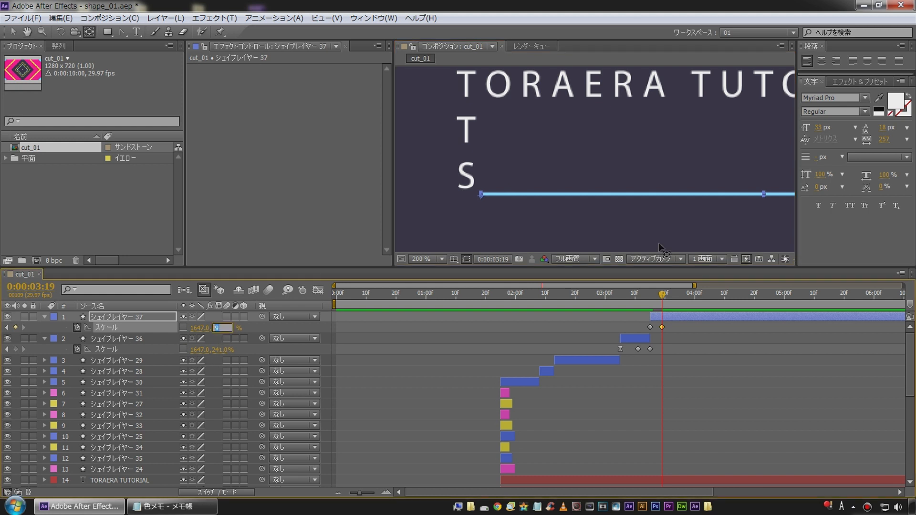
key(Up)
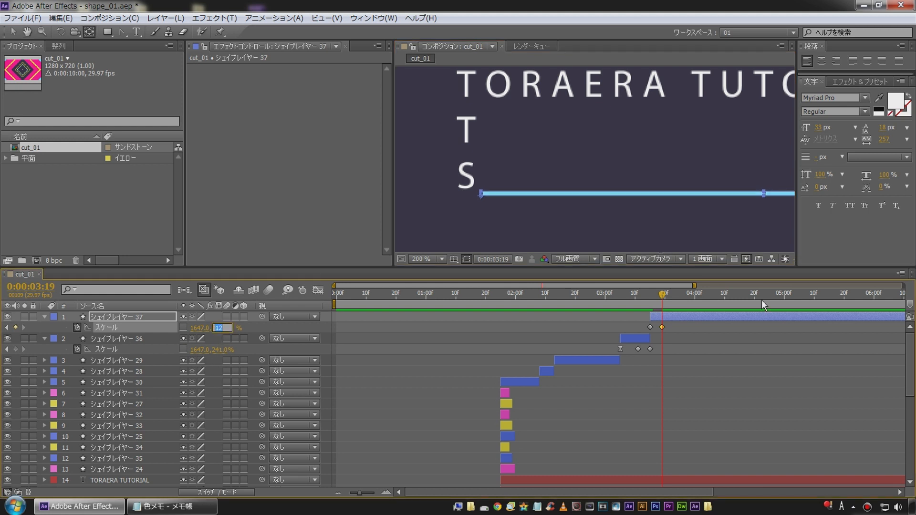
text(241)
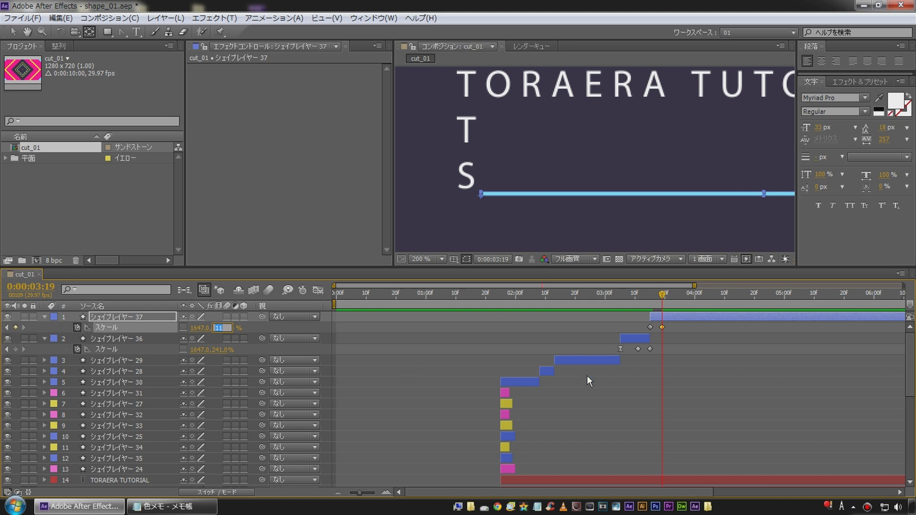
click(720, 397)
Preview the blue rectangle's growth and its flattening into a line from about 0:00:03:03 with all the text in view
drag(653, 299, 615, 303)
key(space)
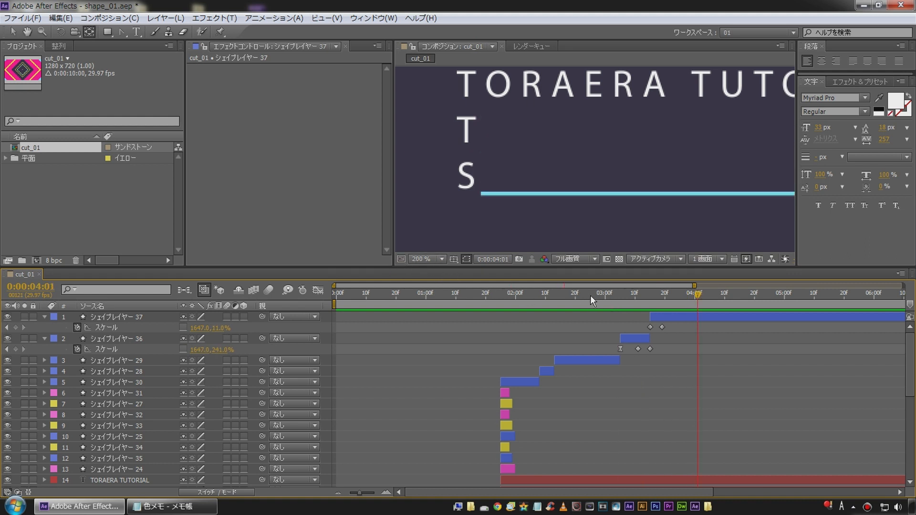
drag(530, 200, 445, 200)
scroll(557, 178, down, 1)
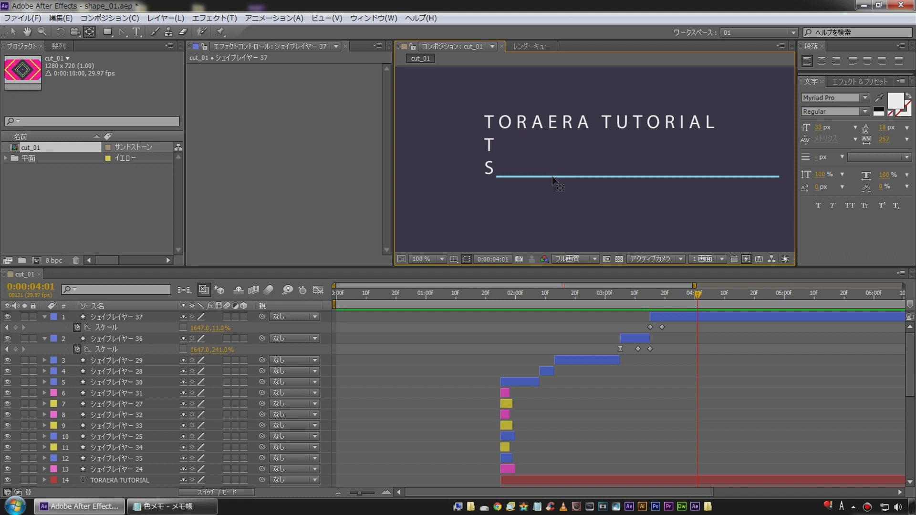
drag(556, 192, 514, 217)
click(615, 300)
key(space)
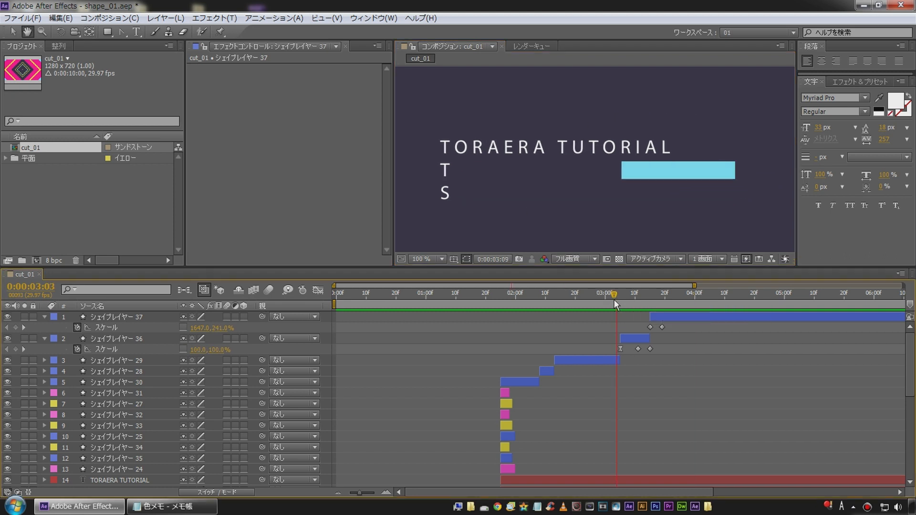
click(614, 300)
key(space)
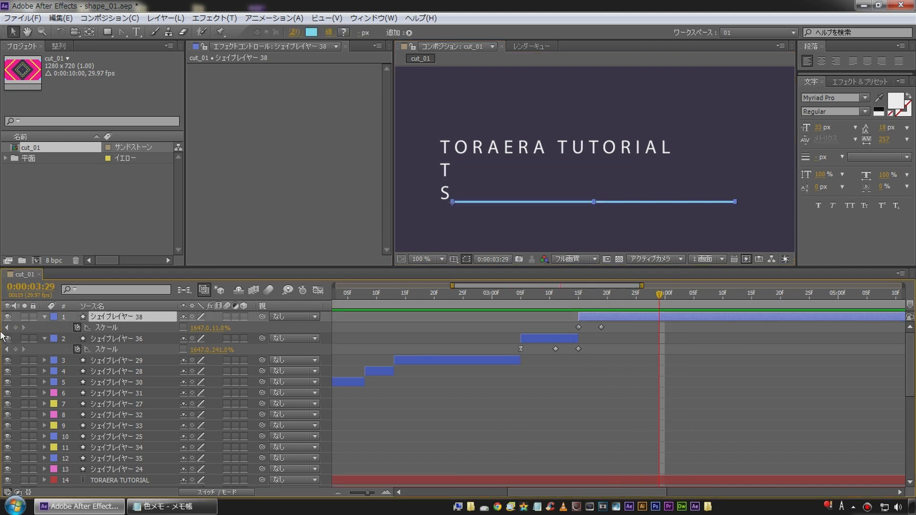
At 0:00:03:22, set the horizontal scale of シェイプレイヤー 38 to 1% and preview the line's collapse toward the S
click(7, 328)
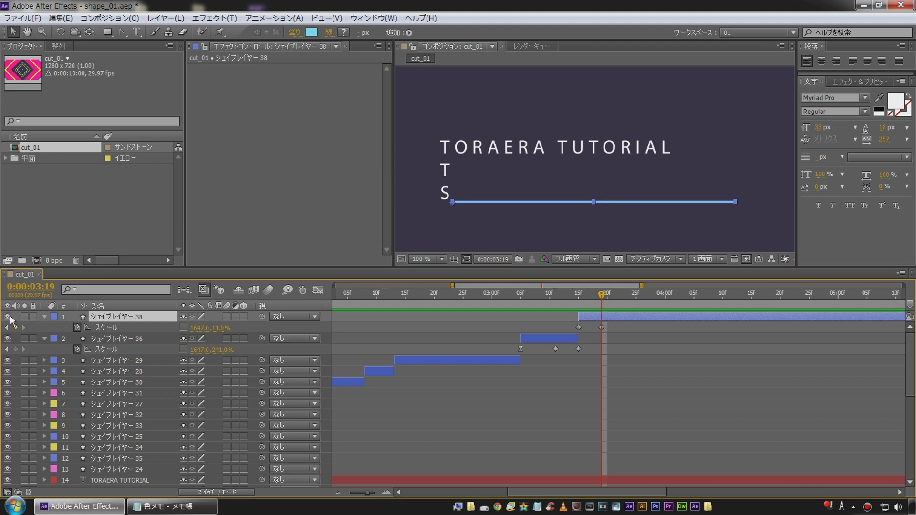
key(Page_Down)
key(Page_Down)
key(Page_Down)
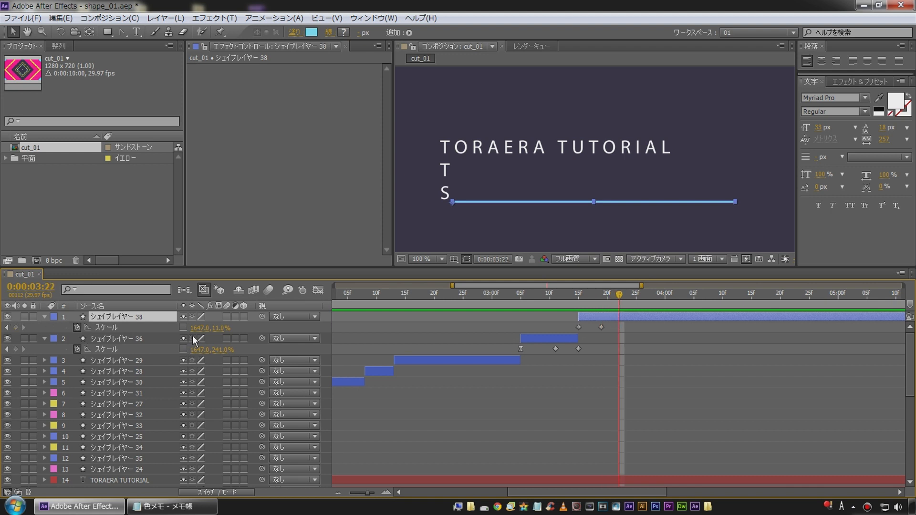
drag(195, 329, 3, 329)
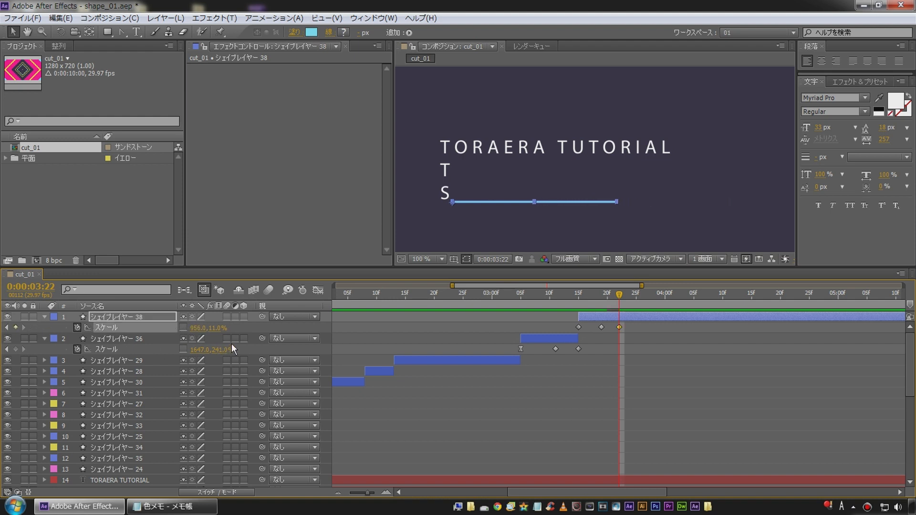
click(198, 328)
text(1)
key(Return)
click(551, 394)
drag(575, 301, 526, 294)
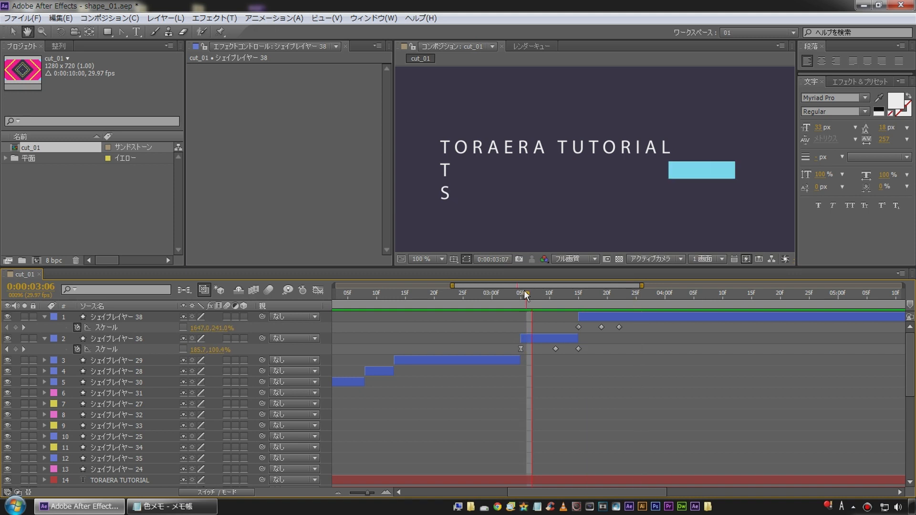
key(space)
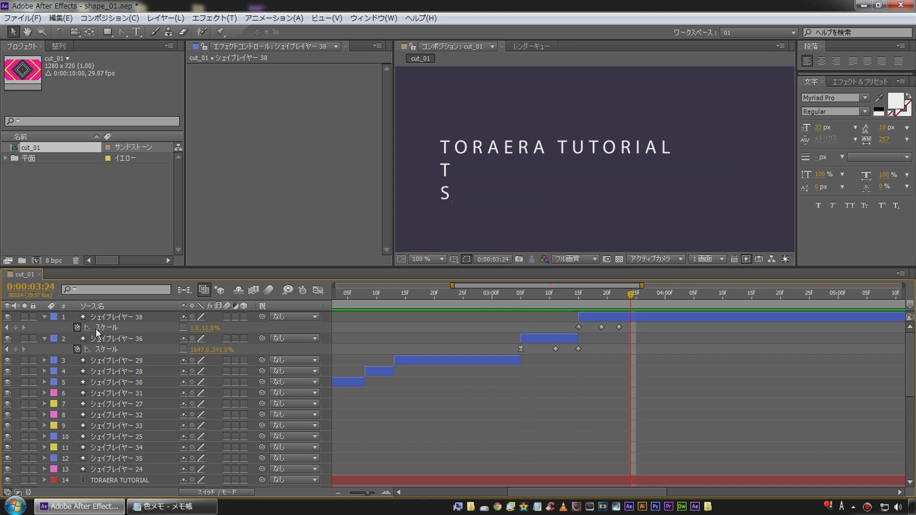
Stretch the timing of all シェイプレイヤー 38 scale keyframes proportionally so the last one falls at about 0:00:03:27
click(105, 327)
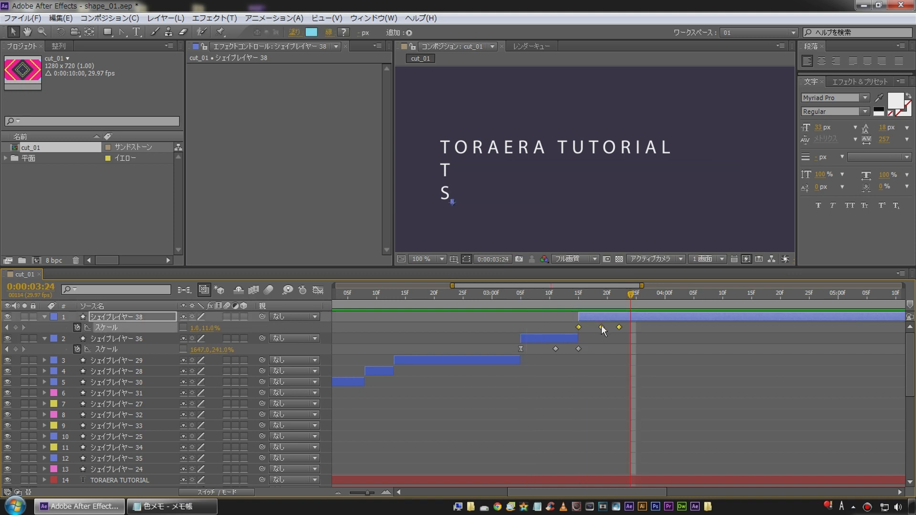
drag(622, 327, 650, 328)
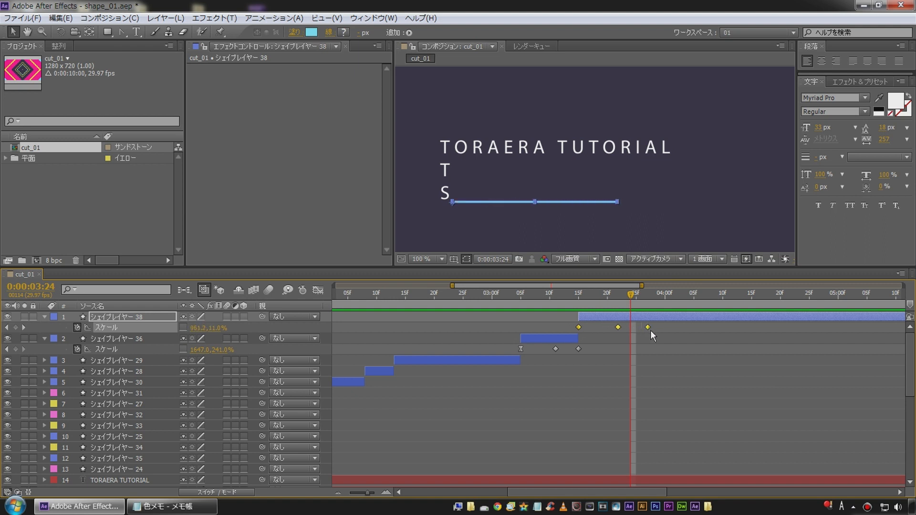
click(546, 315)
Preview the slower flattening and collapse of the blue shape several times from about 0:00:03:04
click(514, 299)
key(space)
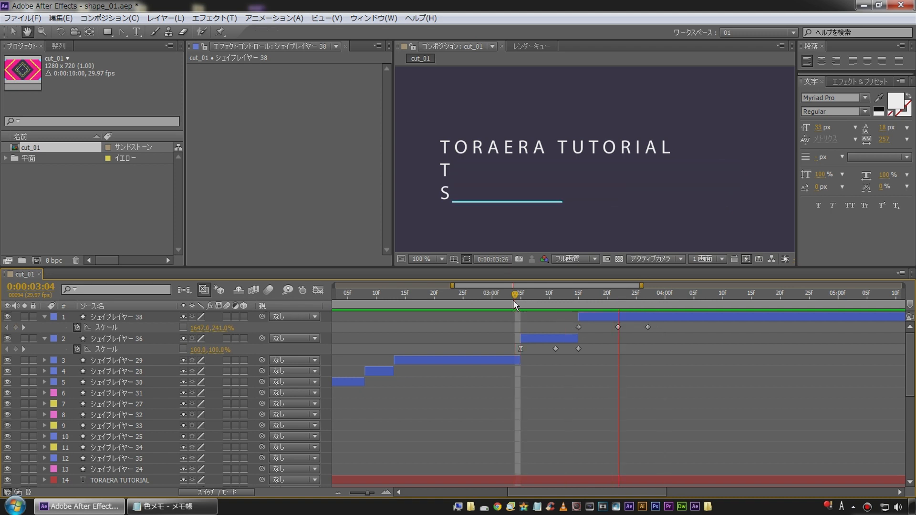
drag(514, 300, 544, 304)
key(space)
key(space)
click(515, 302)
key(space)
key(space)
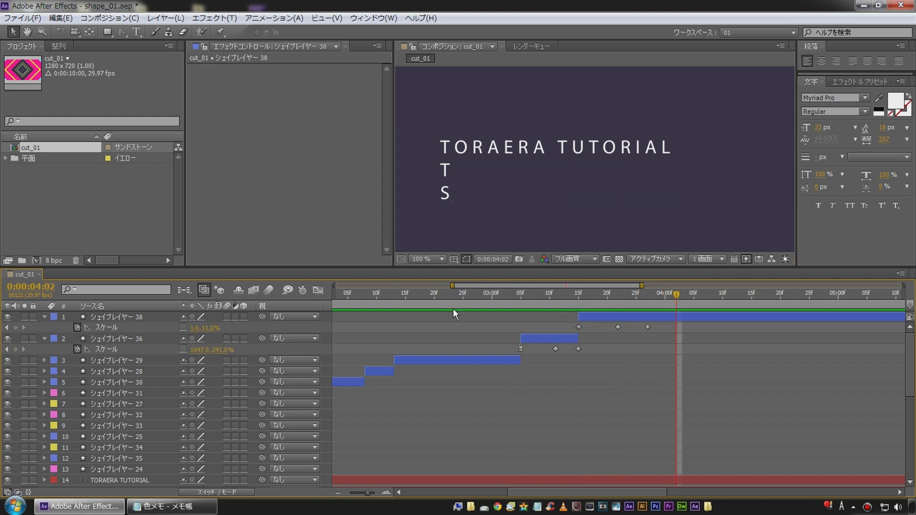
Apply Easy Ease to the middle scale keyframe of シェイプレイヤー 38 and preview the motion from 0:00:03:06
click(618, 328)
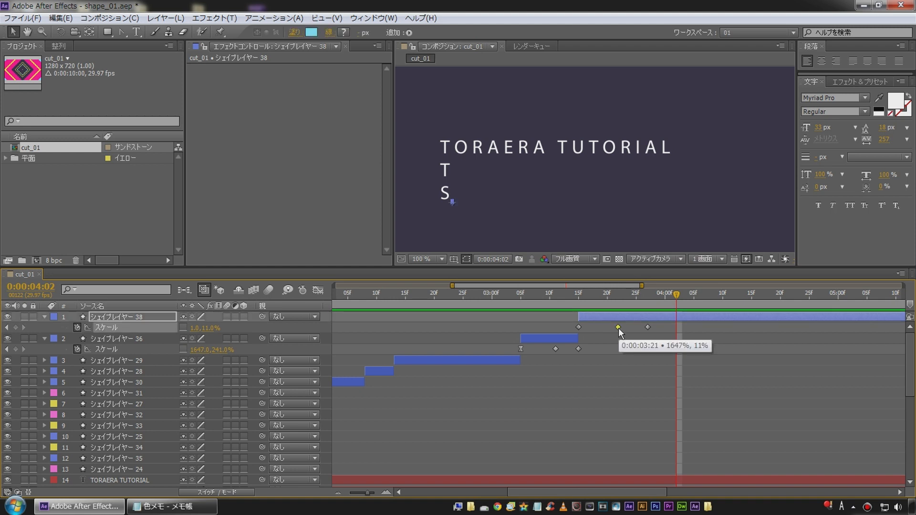
click(593, 364)
click(526, 296)
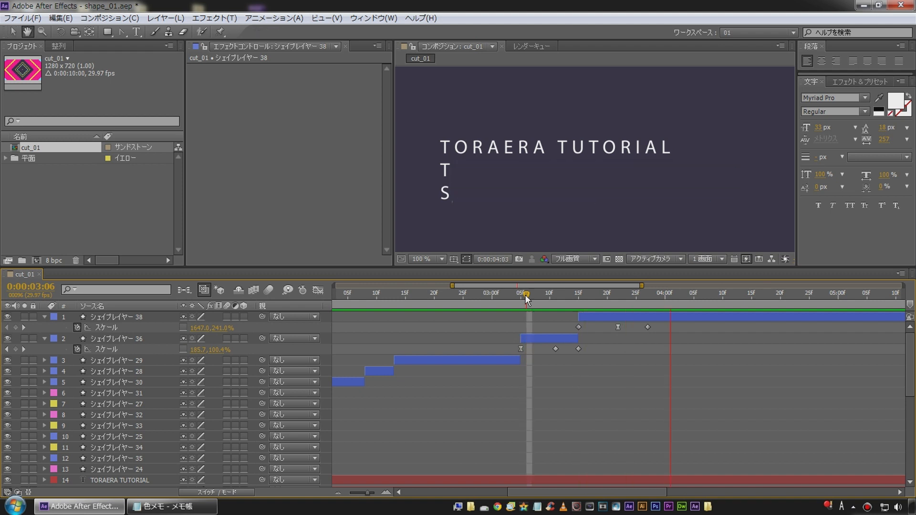
key(space)
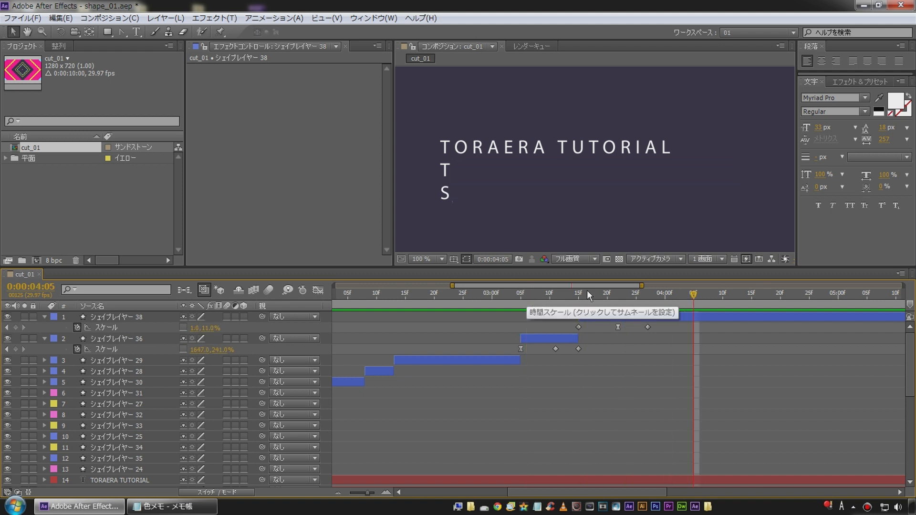
Duplicate シェイプレイヤー 38 and give the lower of the two layers the yellow (イエロー) label
click(114, 317)
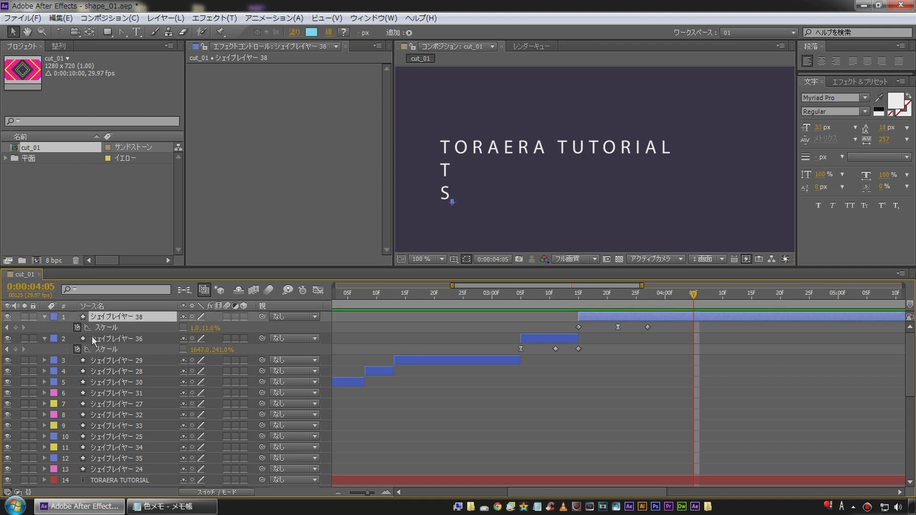
key(ctrl+d)
click(123, 329)
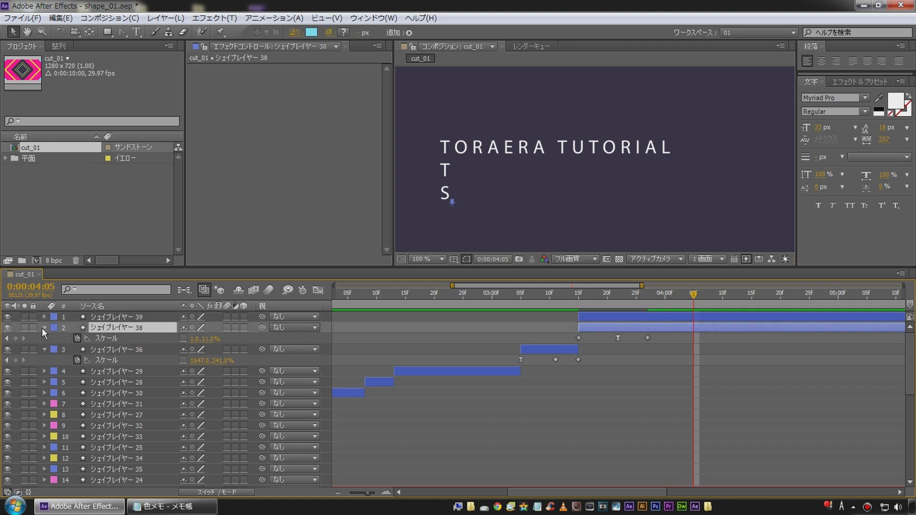
click(54, 328)
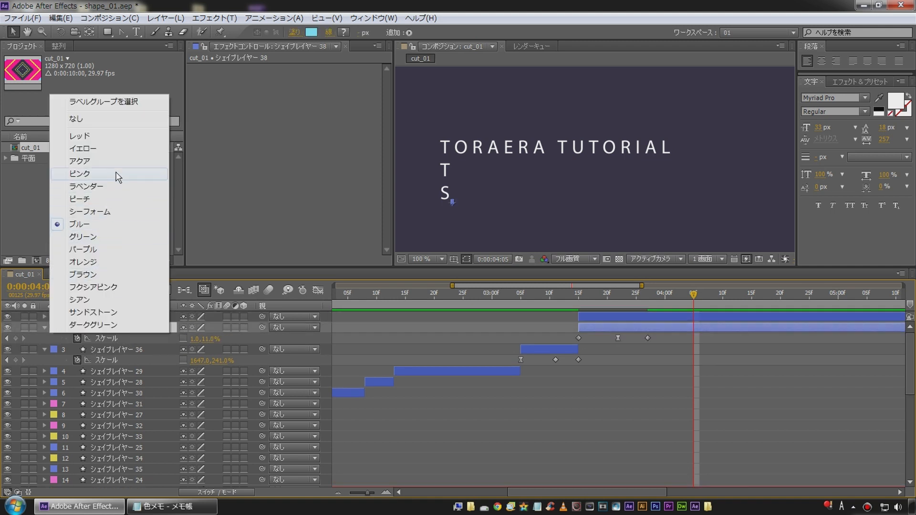
click(123, 149)
Set the fill colour of the yellow-labelled シェイプレイヤー 38 to FFFD2B, copied from the 色メモ colour notes
key(alt+Tab)
right_click(506, 232)
click(530, 267)
click(109, 329)
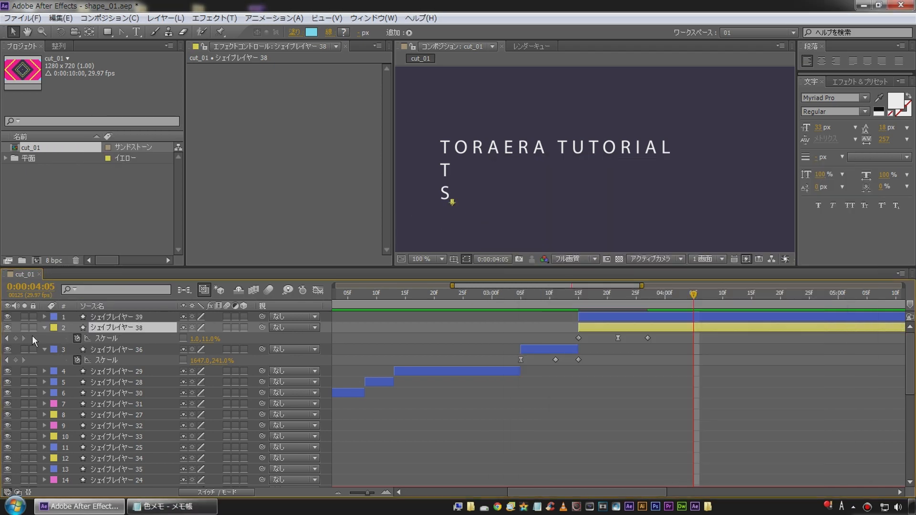
double_click(44, 327)
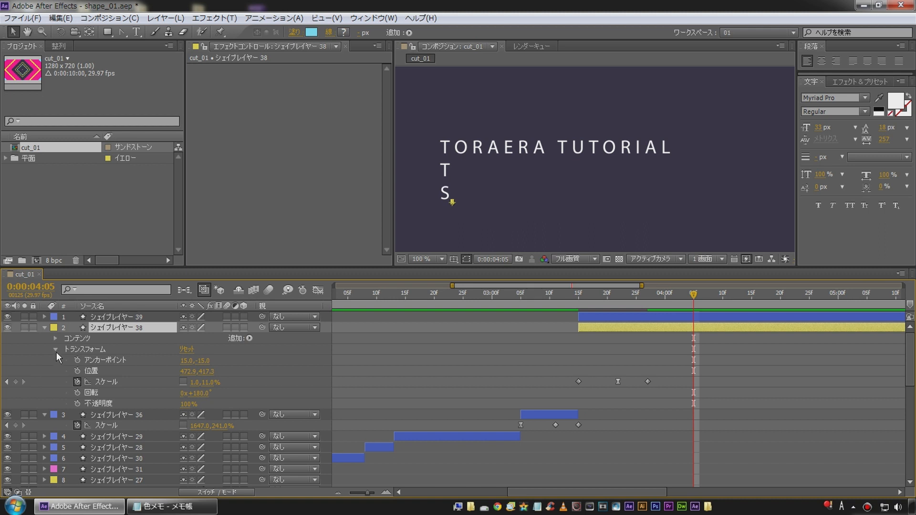
click(54, 339)
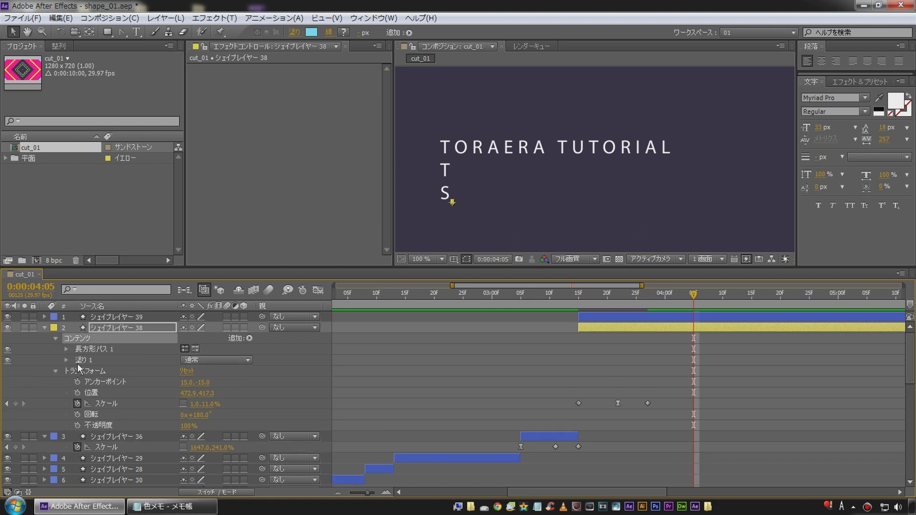
click(77, 362)
click(66, 361)
click(186, 393)
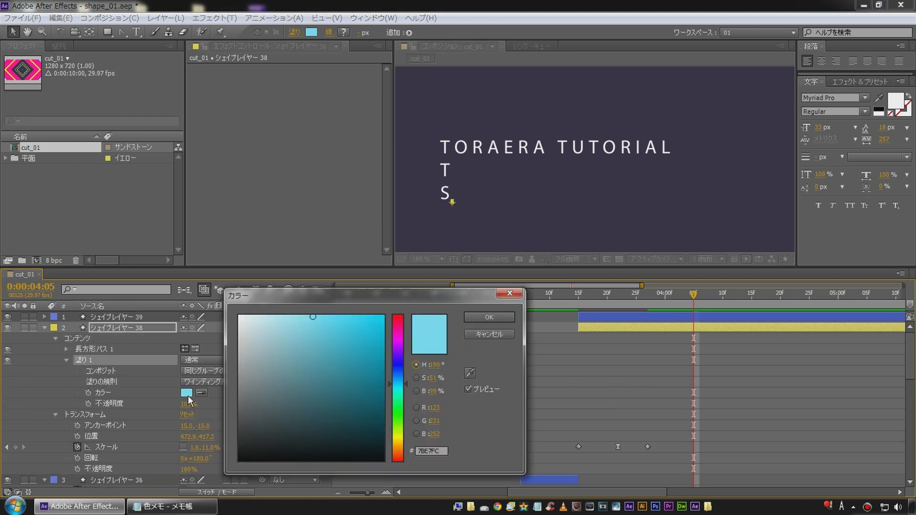
key(ctrl+v)
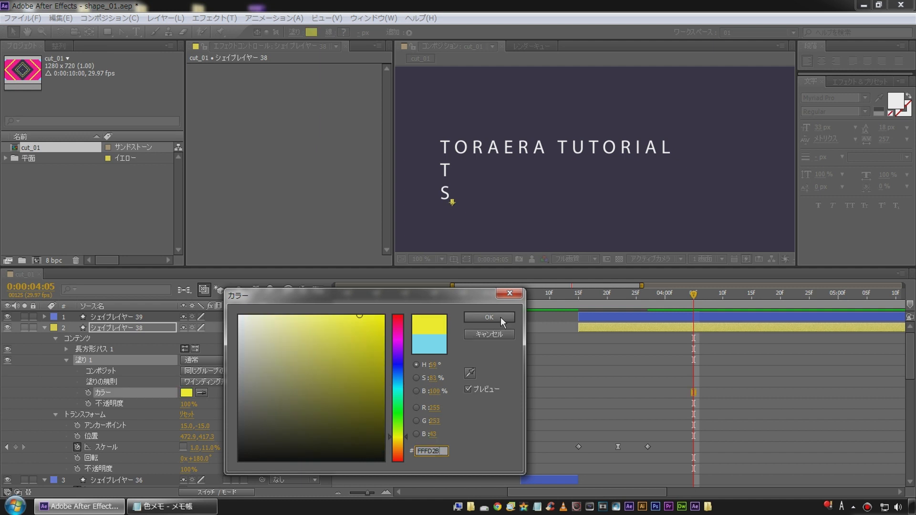
click(500, 317)
Move the middle scale keyframe of シェイプレイヤー 38 to about 0:00:03:23 and check the offset against the blue layer
drag(572, 302, 606, 305)
drag(618, 448, 625, 448)
drag(579, 305, 618, 306)
key(space)
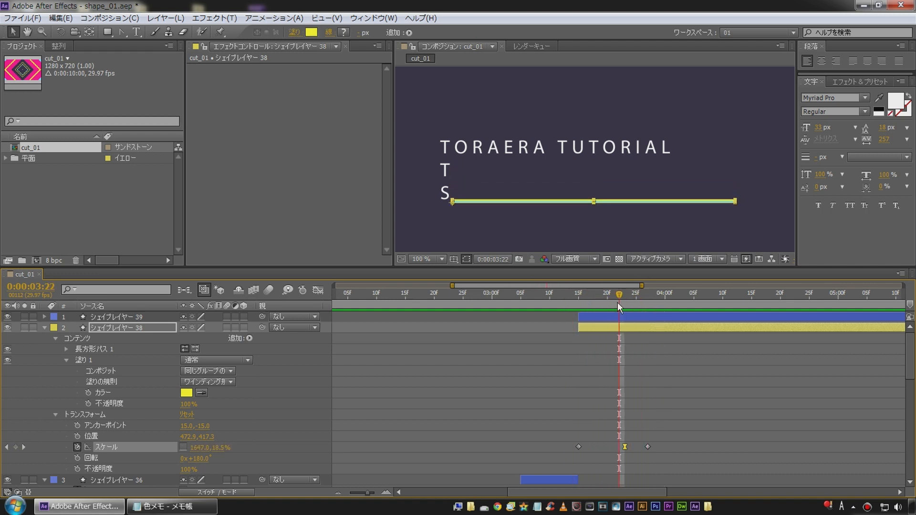
Duplicate シェイプレイヤー 38 and set the lower layer's fill colour to FF0E90, copied from the 色メモ colour notes
click(121, 328)
key(ctrl+d)
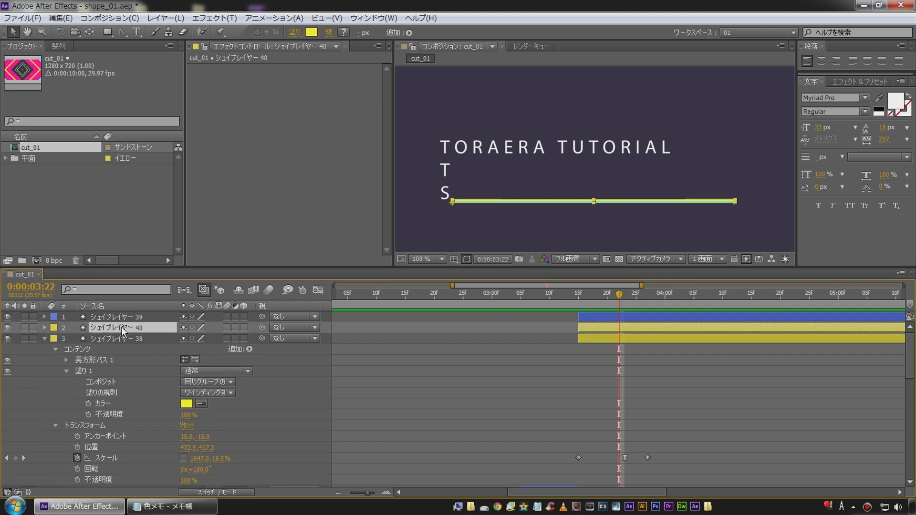
click(165, 506)
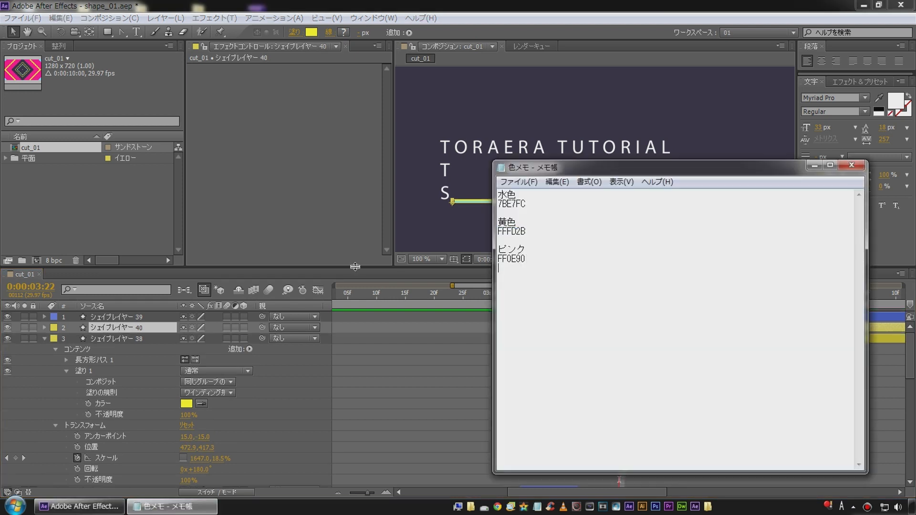
drag(527, 258, 457, 262)
key(ctrl+c)
click(187, 403)
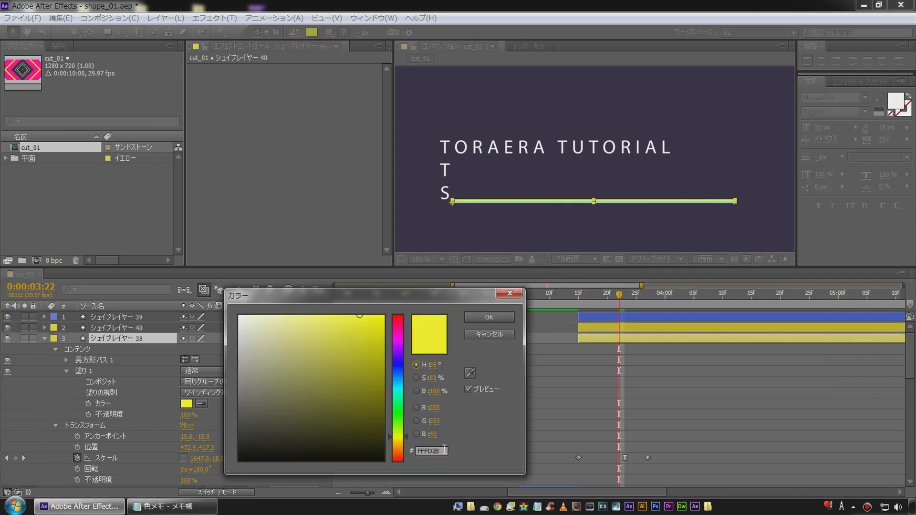
click(444, 450)
key(ctrl+v)
click(486, 317)
Give シェイプレイヤー 38 the フクシアピンク label and move its middle scale keyframe to about 0:00:03:24
click(54, 338)
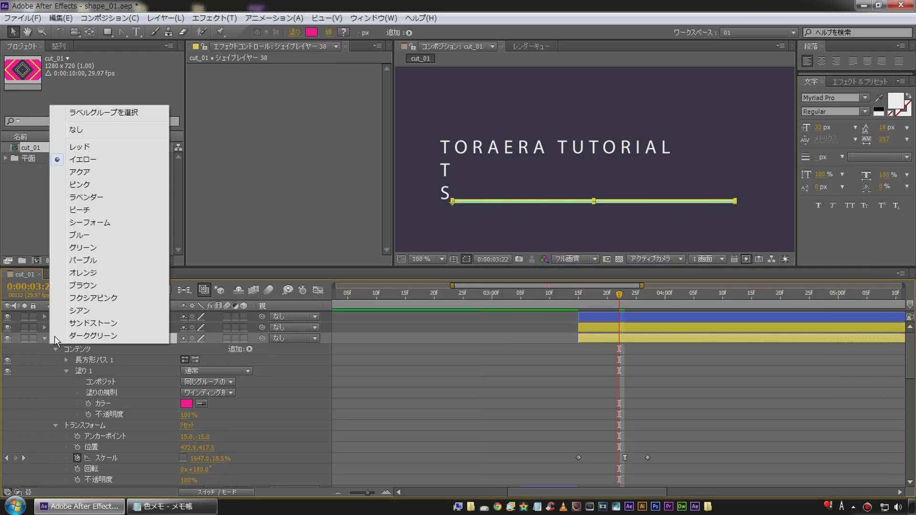
click(93, 298)
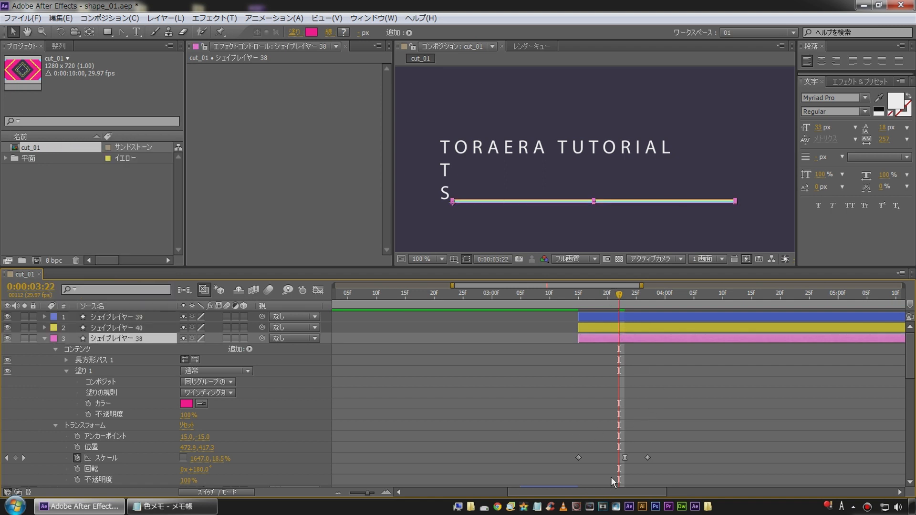
drag(626, 459, 631, 459)
click(611, 396)
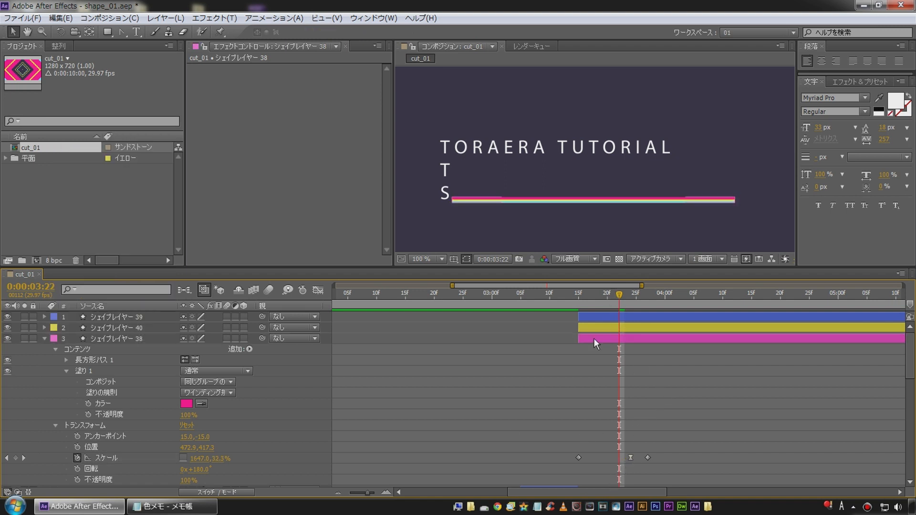
Preview the three-colour collapse from 0:00:03:11 and fit the whole composition in the viewer
drag(578, 295, 556, 294)
key(space)
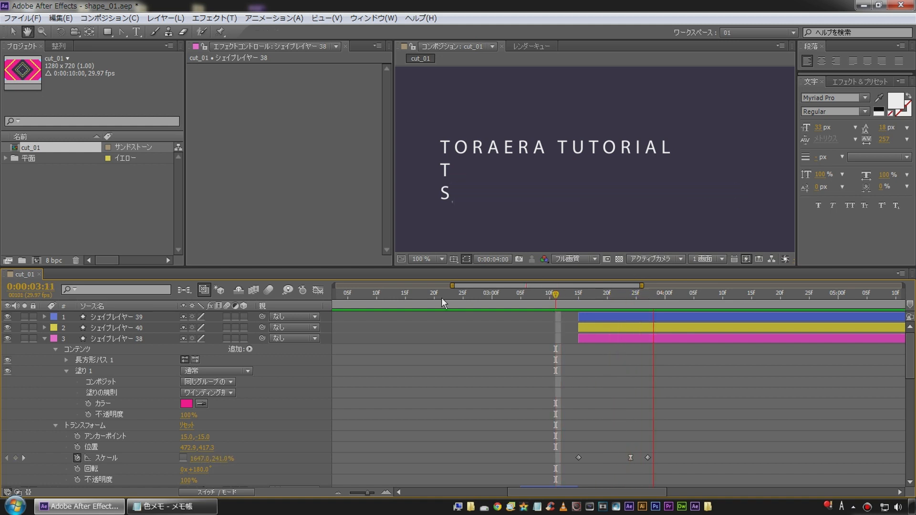
key(space)
click(424, 259)
click(432, 270)
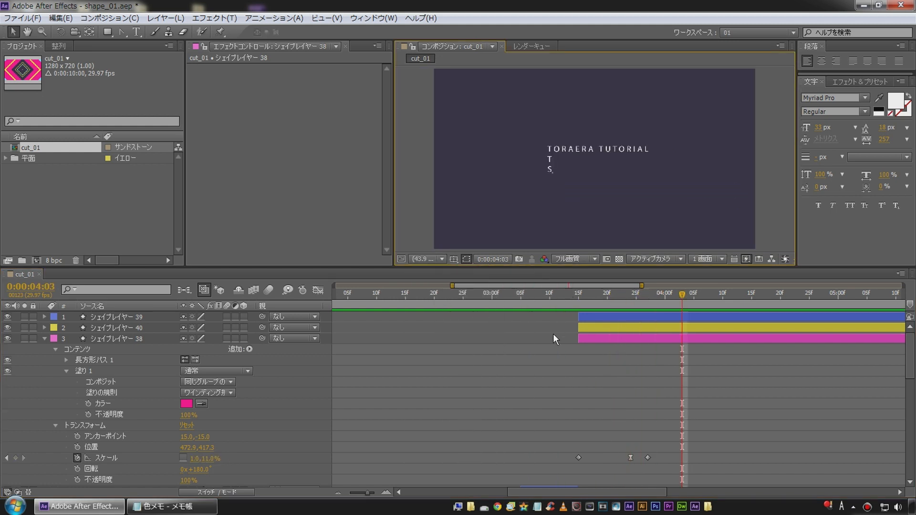
Reveal the scale keyframes of シェイプレイヤー 39, 40 and 38 and preview from about 0:00:03:02
click(618, 315)
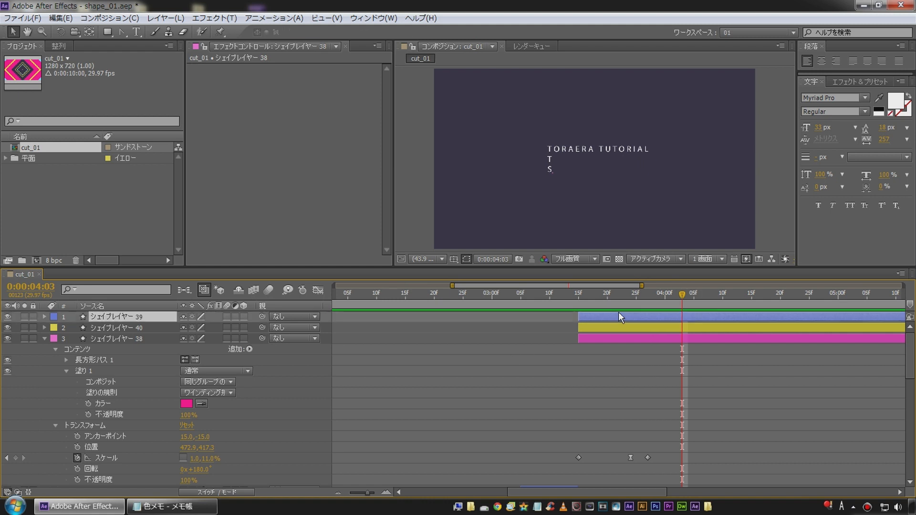
shift+click(609, 339)
key(u)
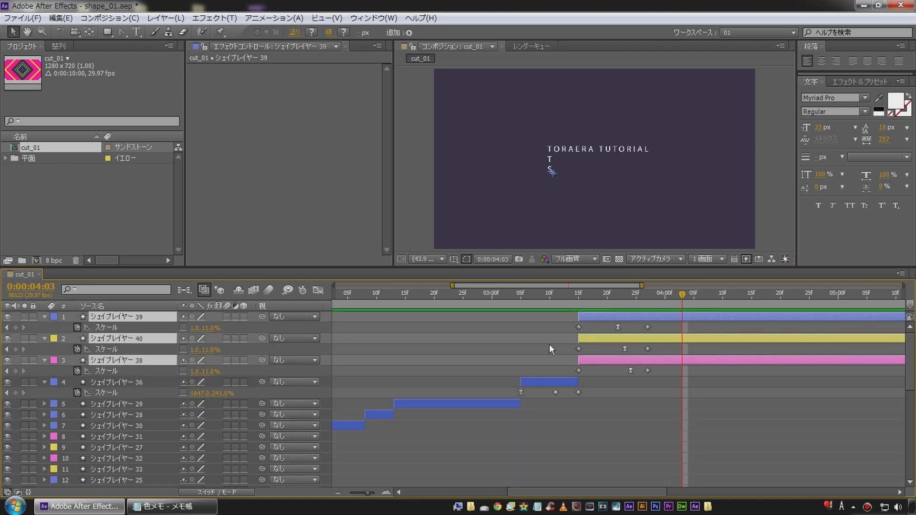
click(511, 343)
click(502, 294)
key(space)
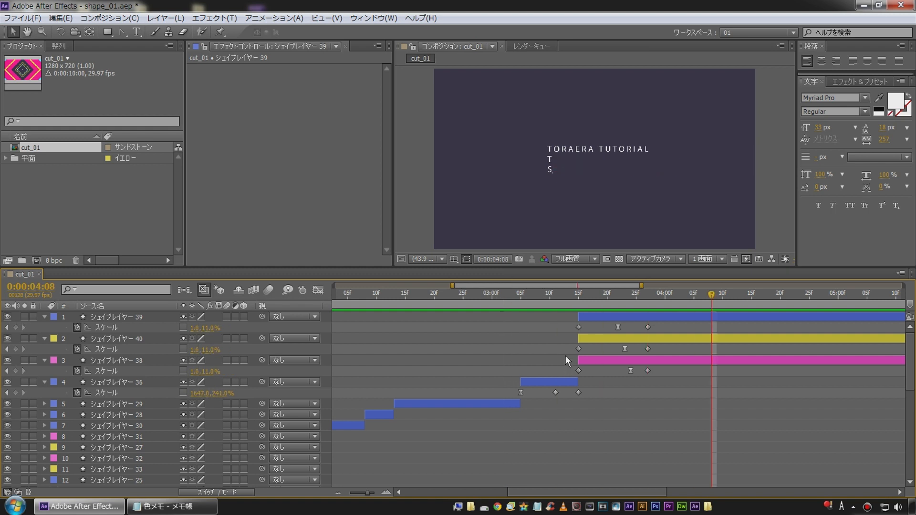
Compress the scale keyframes of the three coloured layers proportionally to end at about 0:00:03:24, and preview the result
drag(561, 325, 687, 377)
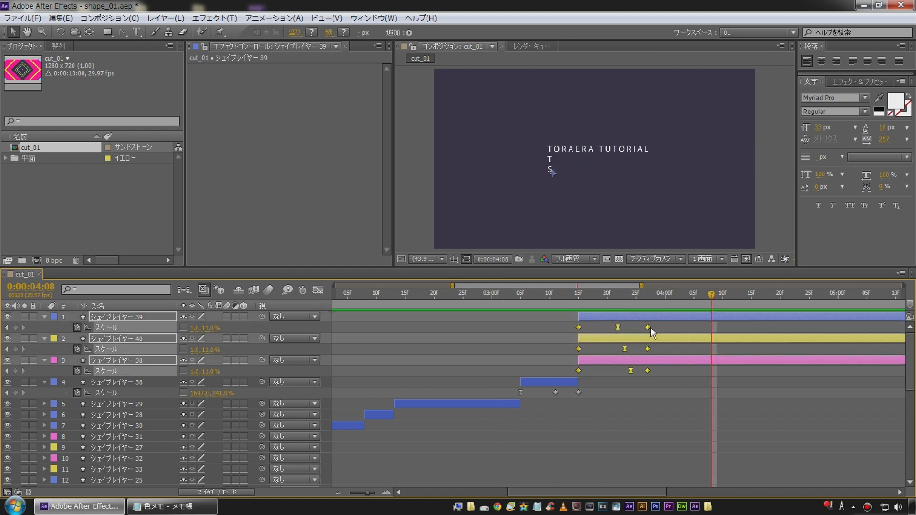
drag(649, 327, 632, 327)
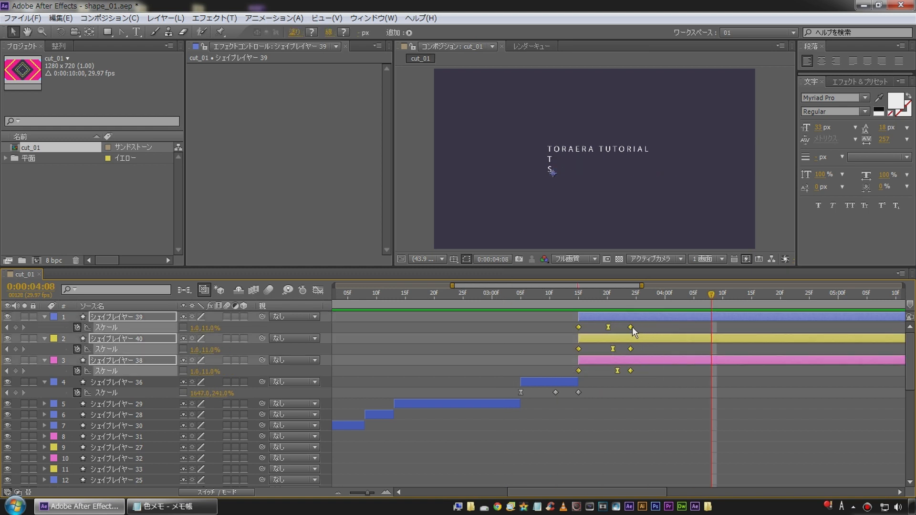
click(537, 313)
click(517, 298)
key(space)
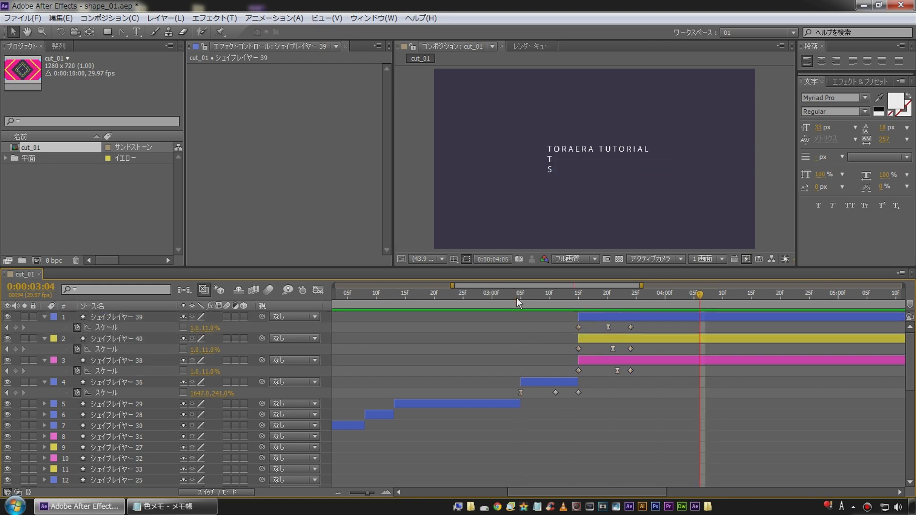
key(space)
Shift the middle scale keyframes of the three coloured layers earlier together, with the blue layer's at 0:00:03:19
drag(599, 326, 628, 382)
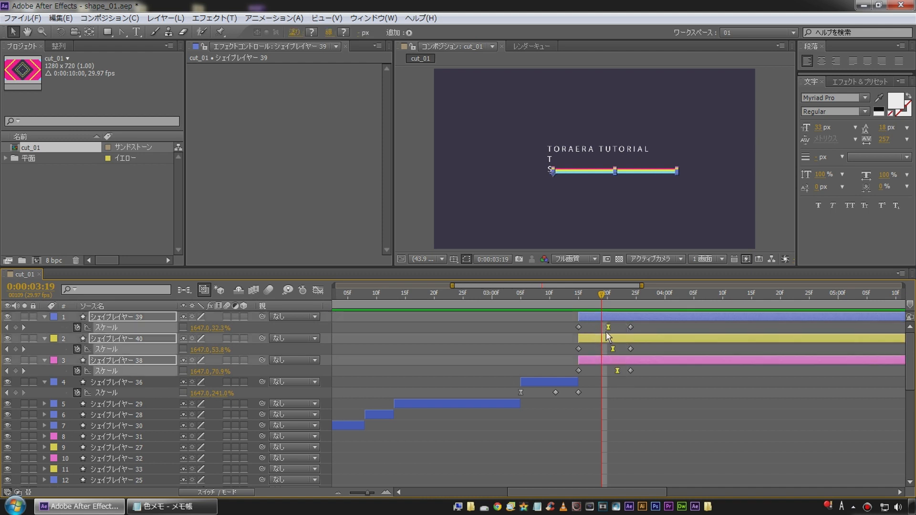
drag(605, 326, 604, 326)
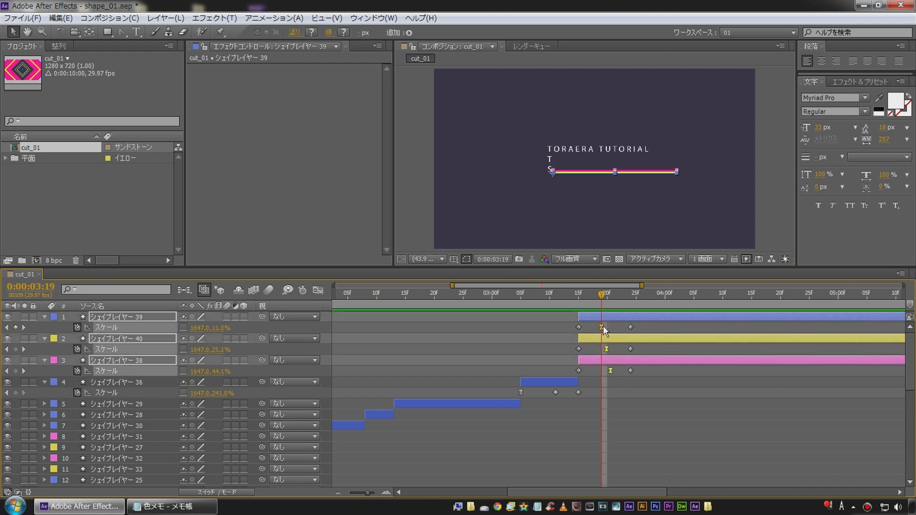
click(533, 341)
Preview the staggered flattening and collapse of the coloured layers several times from about 0:00:03:03
click(555, 295)
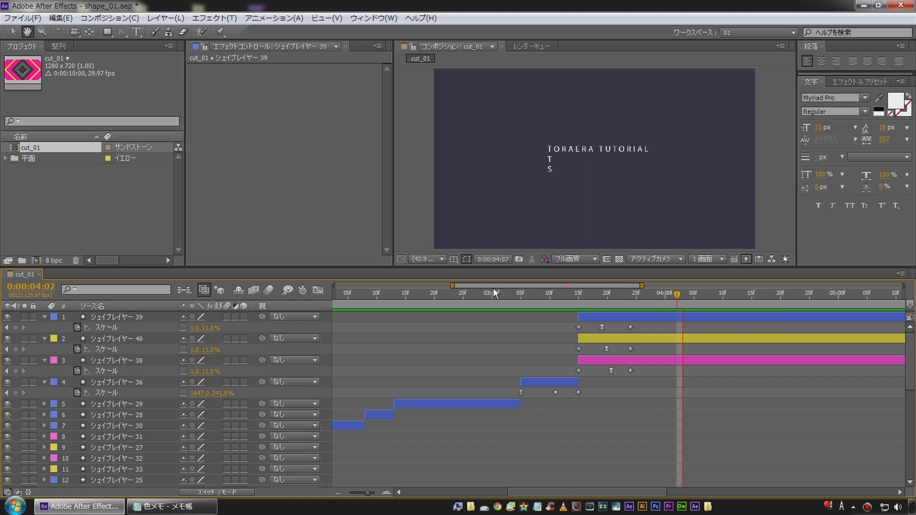
click(517, 289)
key(space)
click(512, 290)
key(space)
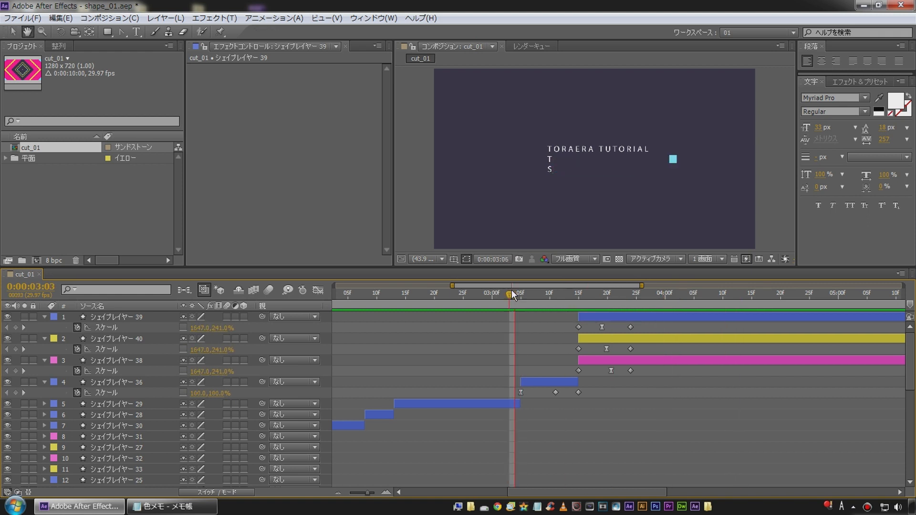
key(space)
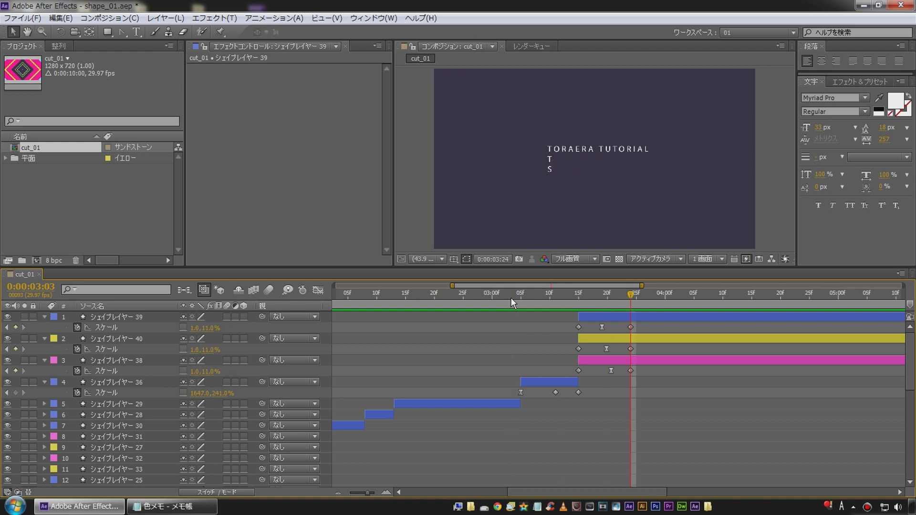
key(space)
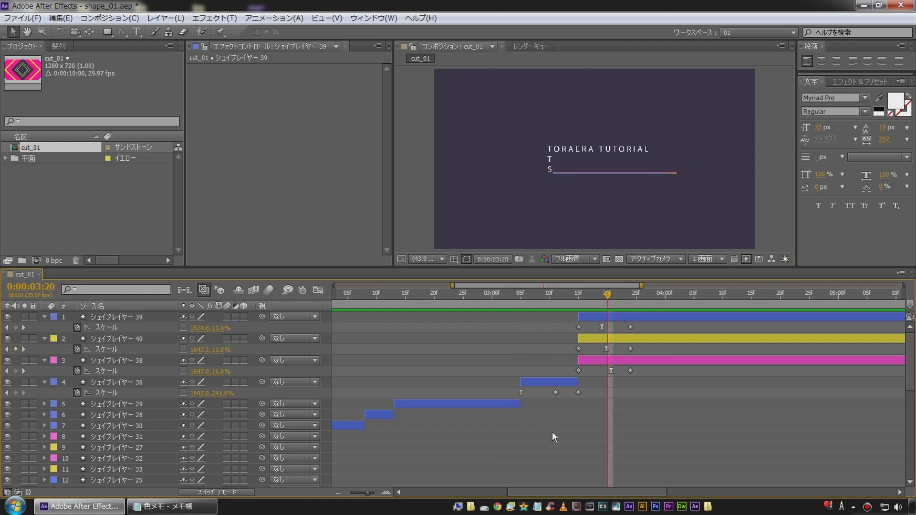
Compress the scale keyframes of シェイプレイヤー 36 to end at 0:00:03:12 and trim the layer's end to that frame
click(115, 382)
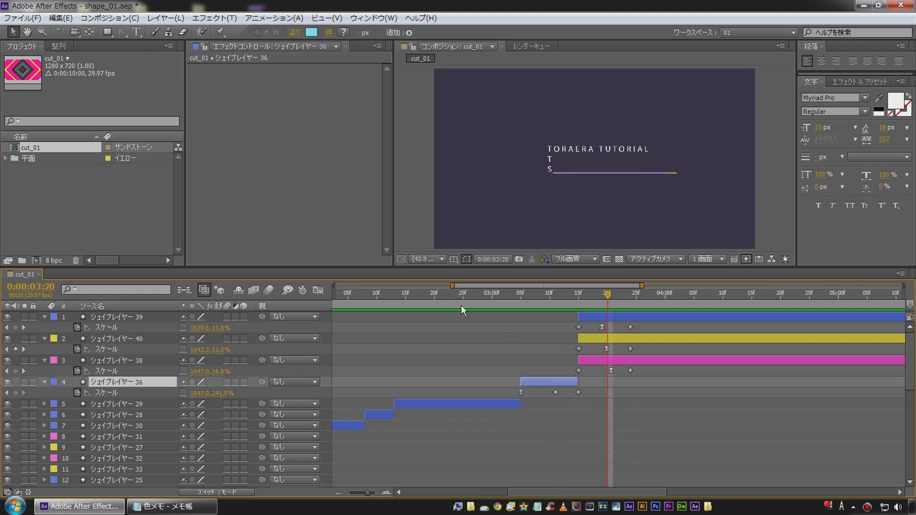
drag(505, 299, 560, 299)
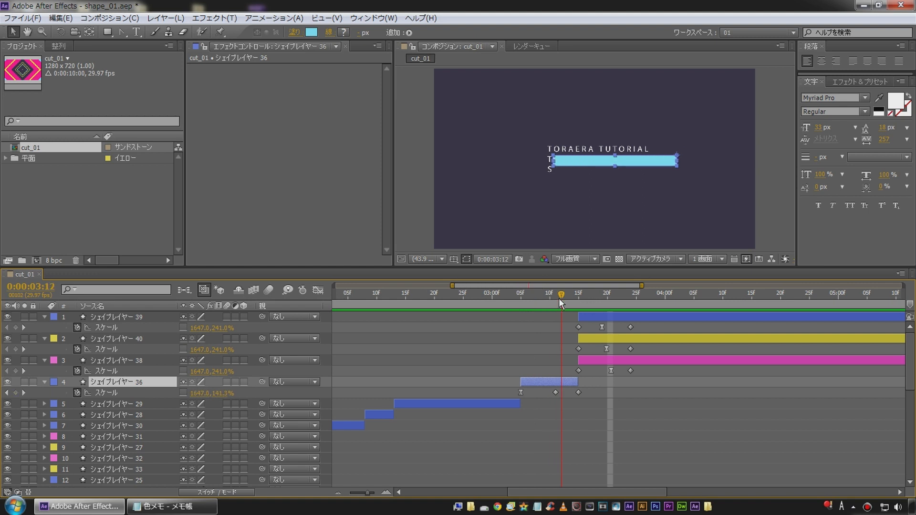
click(113, 396)
drag(578, 393, 562, 392)
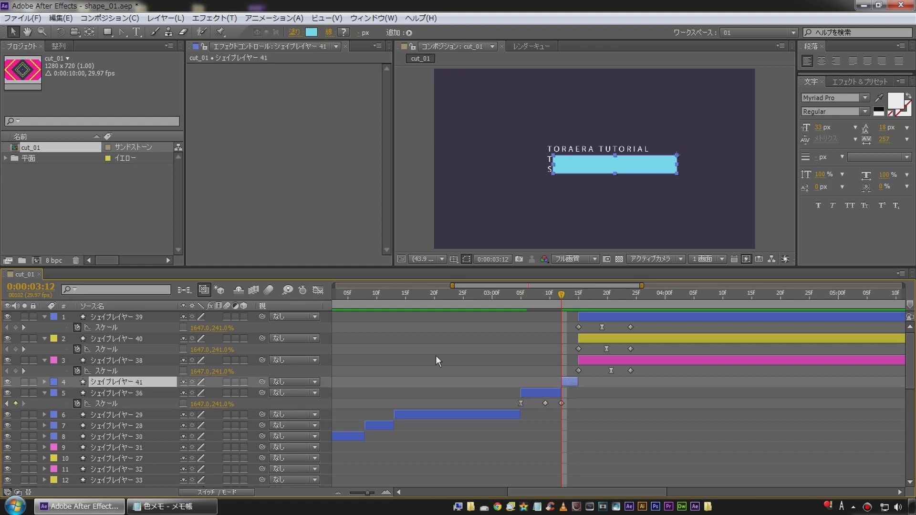
key(alt+])
Move シェイプレイヤー 39, 40 and 38 together to start at 0:00:03:12 and preview from about 0:00:03:03
click(595, 317)
shift+click(582, 359)
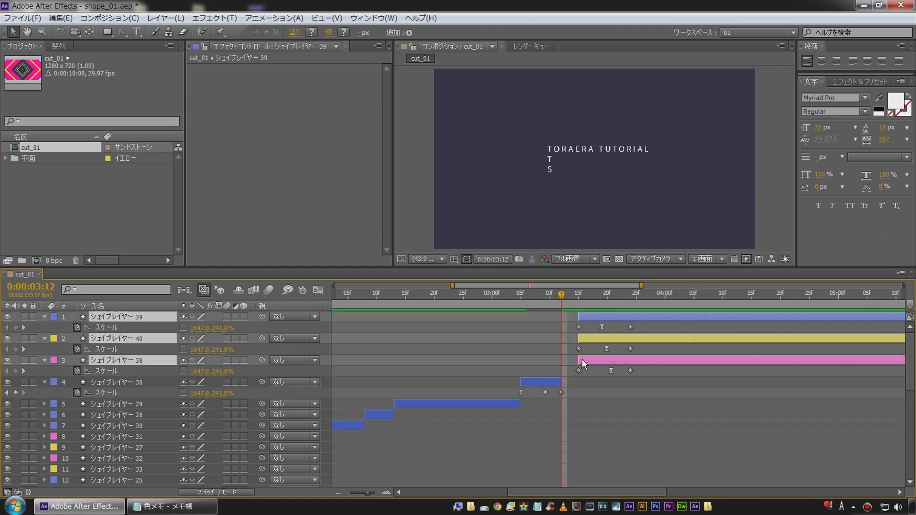
drag(589, 314, 574, 314)
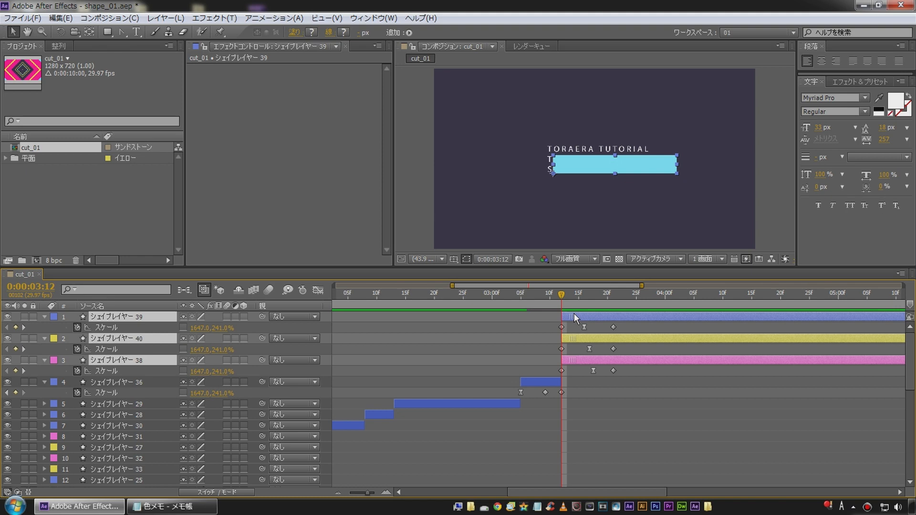
click(529, 339)
drag(513, 299, 515, 304)
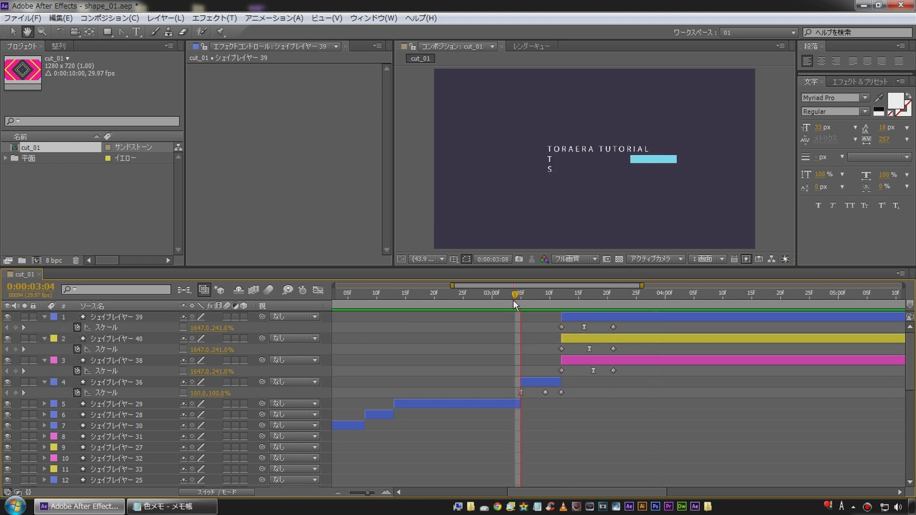
key(KP_0)
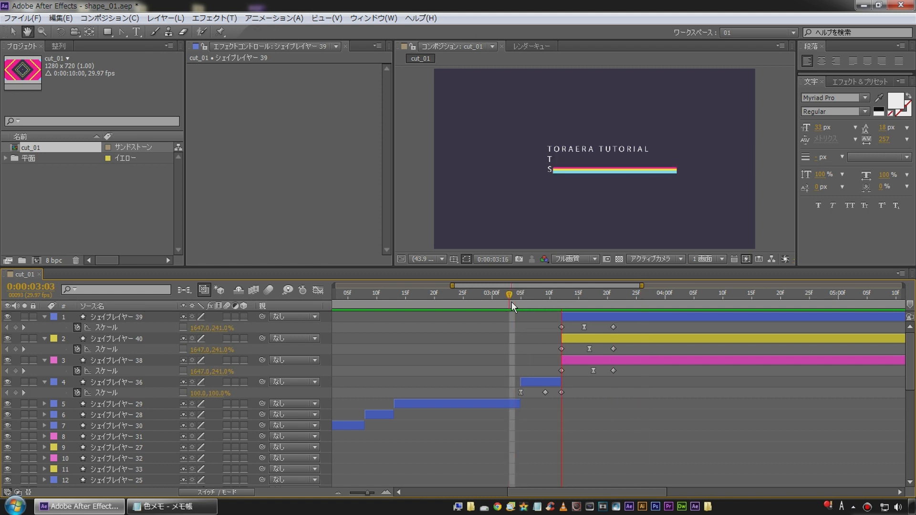
key(space)
Compress all scale keyframes of the three coloured layers proportionally so the last ones fall at about 0:00:03:20
drag(542, 330, 646, 382)
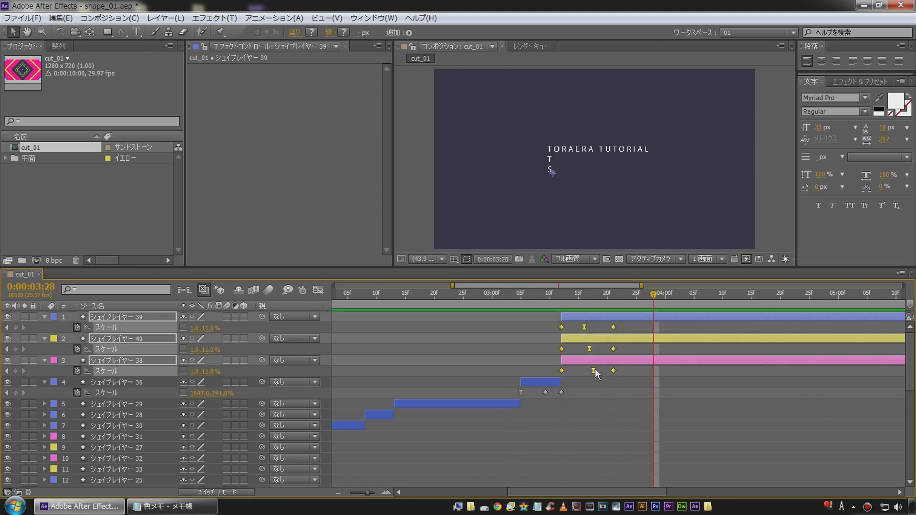
drag(594, 368, 589, 366)
mouse_move(614, 327)
drag(611, 327, 606, 327)
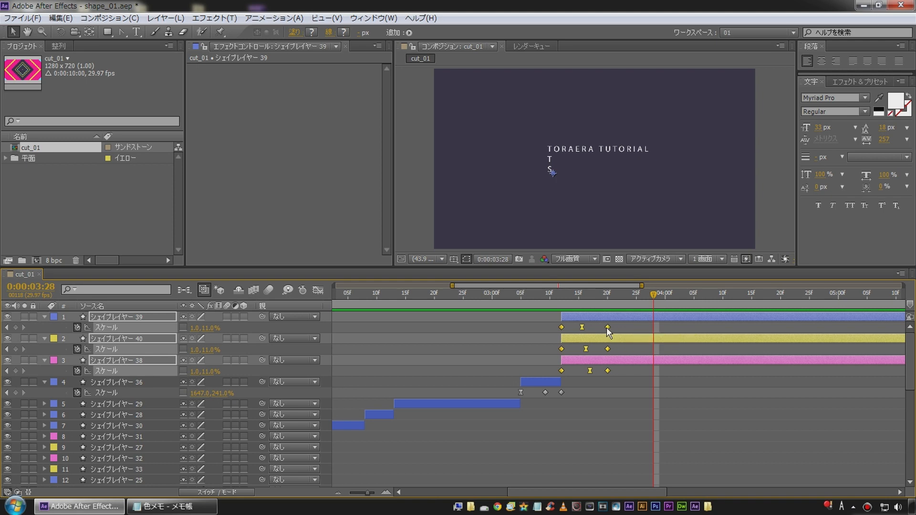
Preview the retimed collapse of the coloured bars from 0:00:03:02 and check the frames up to about 0:00:03:15
click(637, 322)
click(503, 298)
key(KP_0)
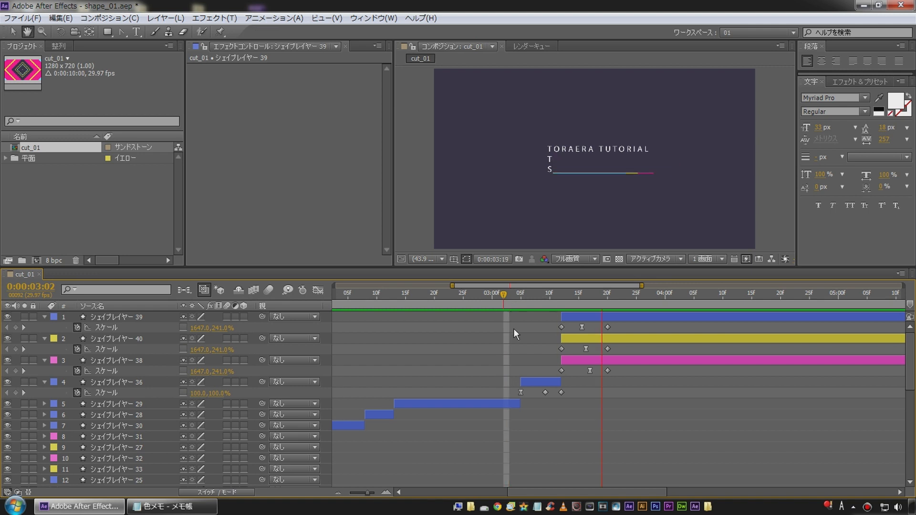
click(551, 295)
drag(552, 296, 578, 283)
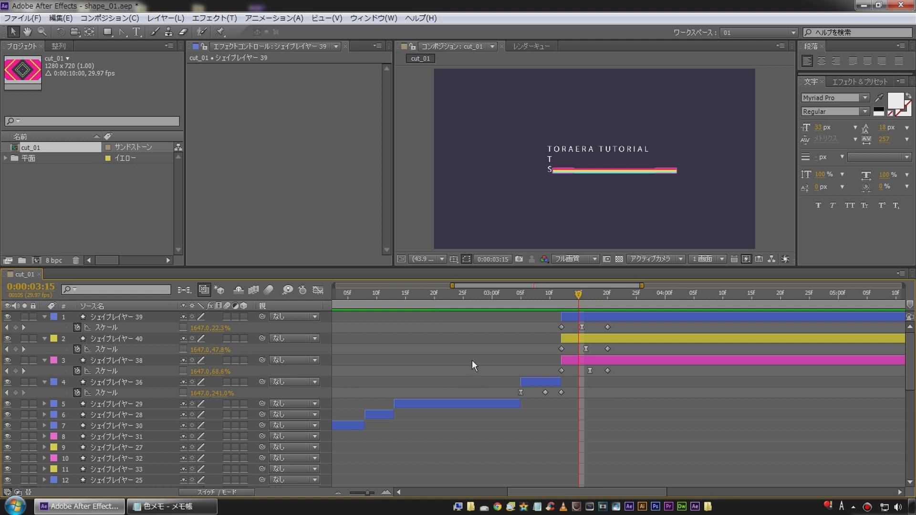
Collapse the displayed scale keyframes of the shape layers and go to 0:00:03:12 to locate the text layers
key(u)
scroll(551, 374, down, 4)
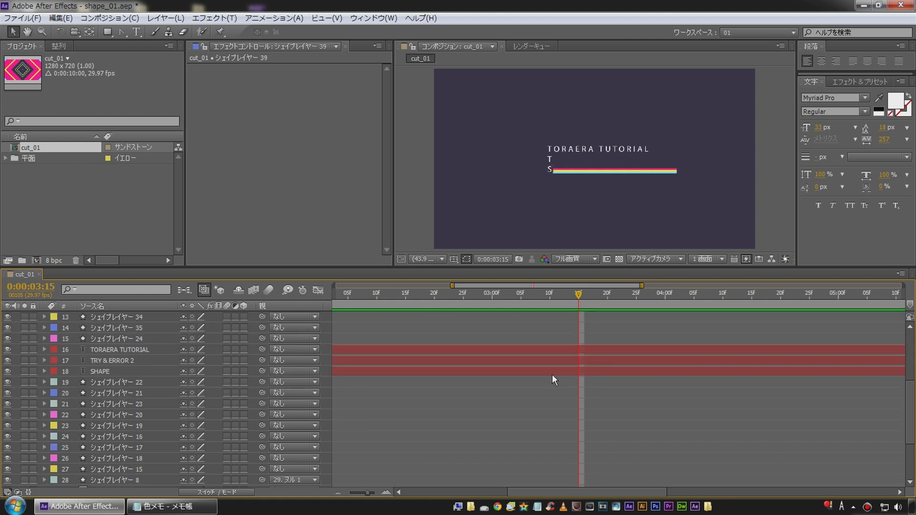
mouse_move(568, 299)
mouse_down()
mouse_move(548, 296)
mouse_move(564, 301)
mouse_up()
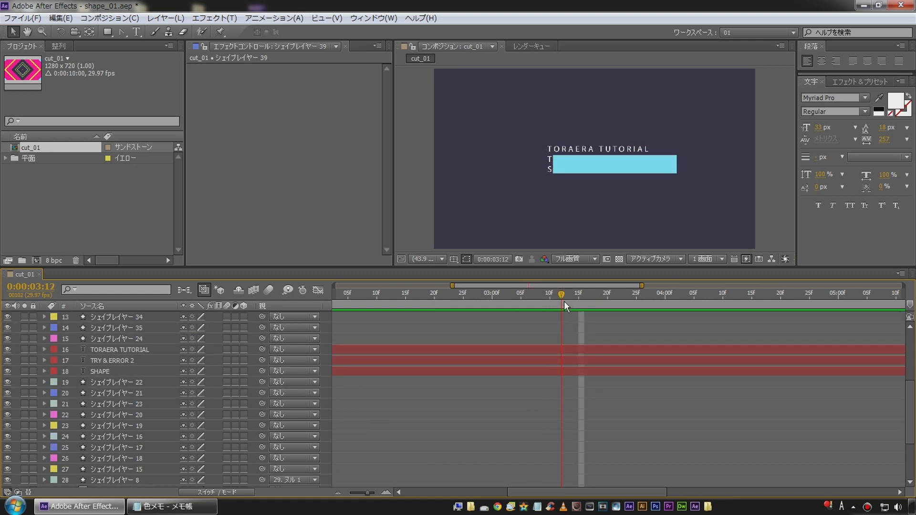
scroll(560, 357, up, 4)
click(570, 342)
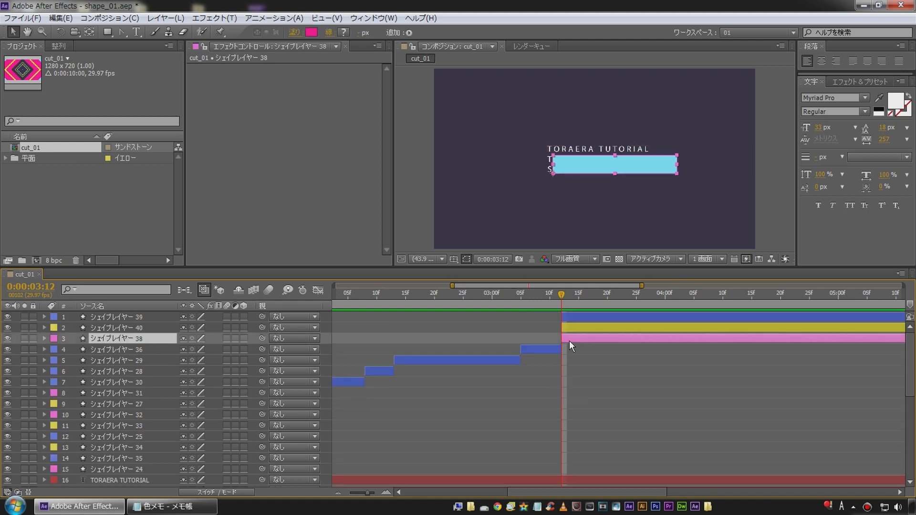
scroll(567, 341, down, 2)
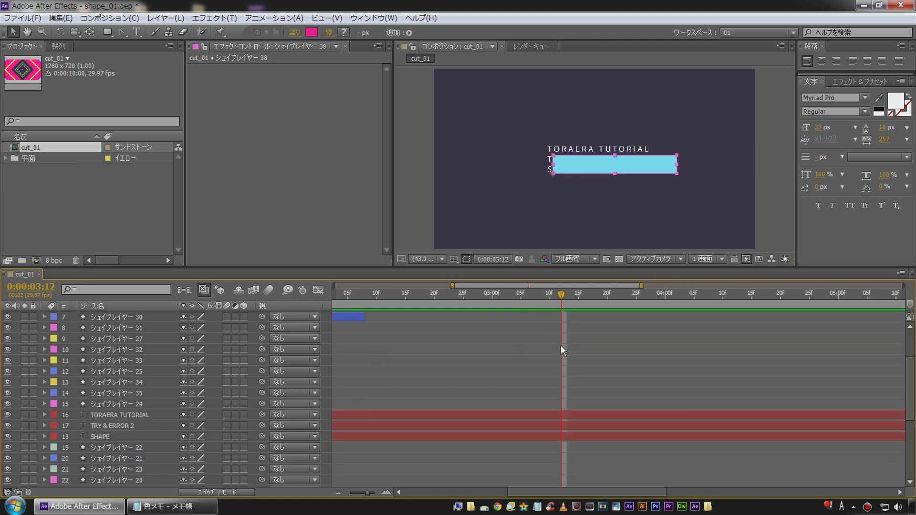
Draw a second rectangular mask on the TRY & ERROR 2 layer over the hidden letters after the T at 0:00:04:19
click(122, 426)
scroll(551, 155, up, 2)
key(h)
drag(608, 150, 432, 110)
key(v)
click(107, 32)
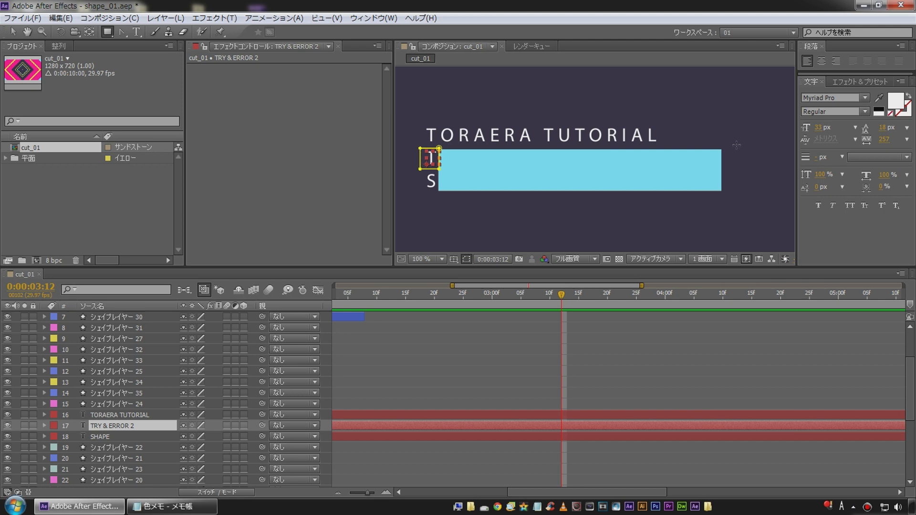
drag(616, 296, 775, 297)
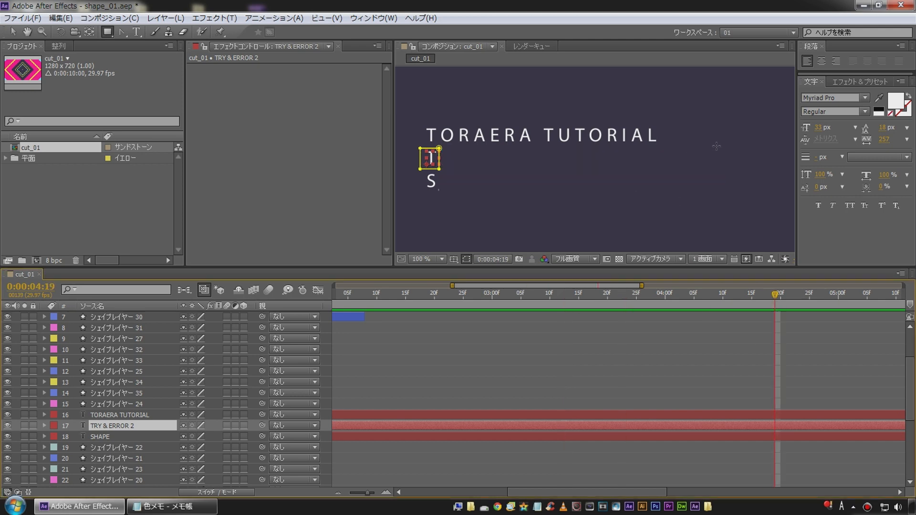
drag(731, 141, 438, 174)
Narrow マスク 2 of TRY & ERROR 2 so its right edge ends just past the final R
key(v)
click(731, 141)
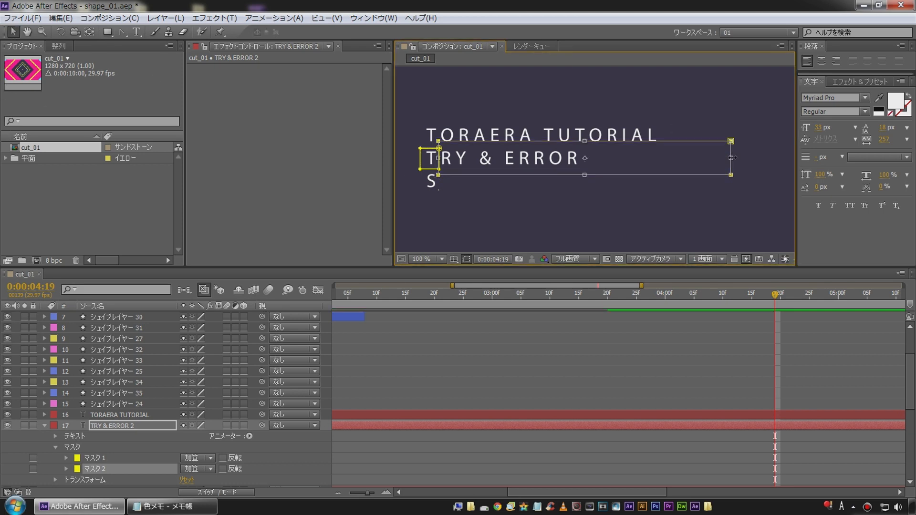
drag(730, 158, 591, 159)
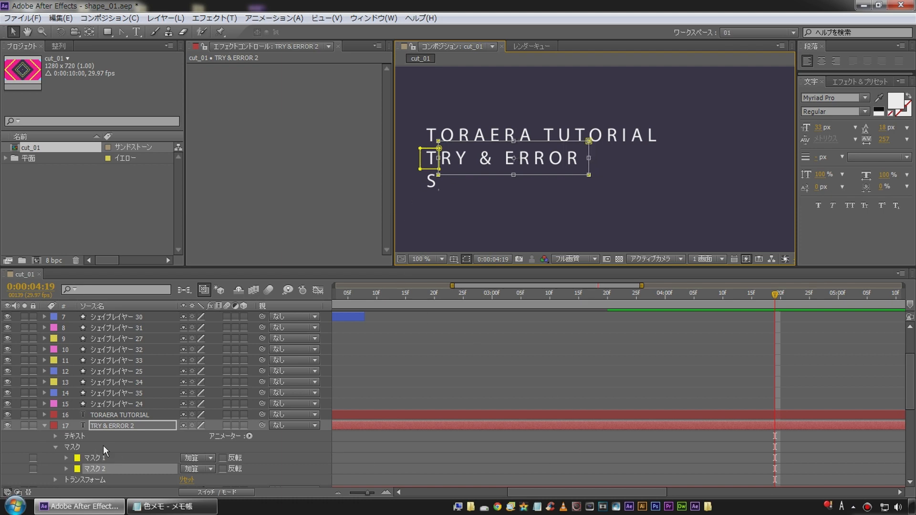
Draw a second rectangular mask on the SHAPE layer over the hidden letters after the S
click(123, 424)
scroll(109, 360, down, 3)
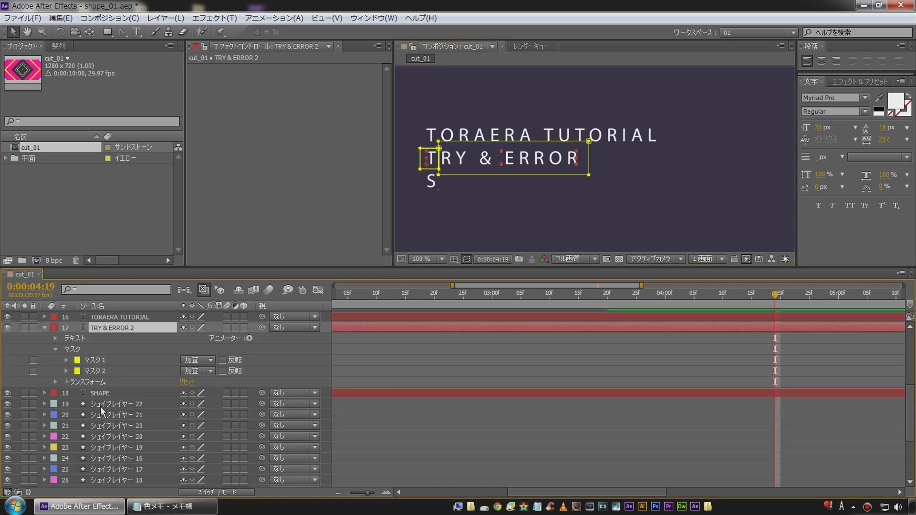
click(104, 393)
click(109, 33)
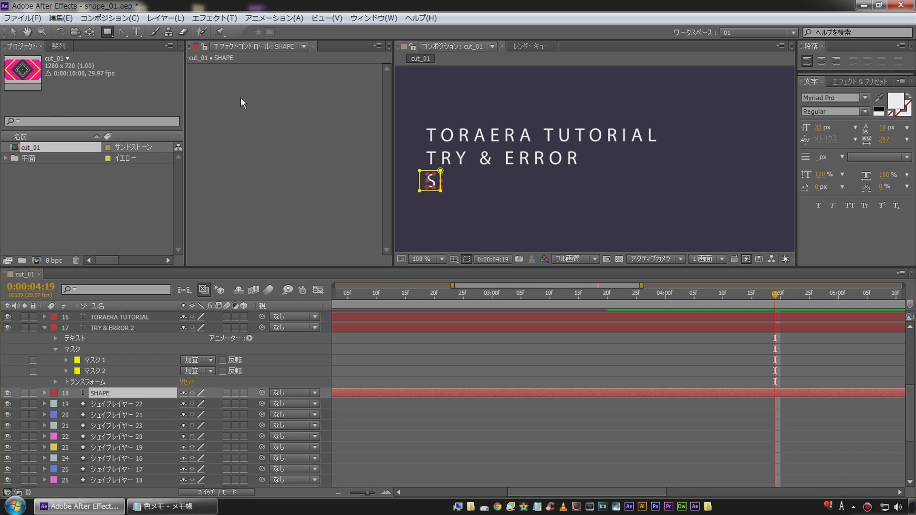
drag(604, 201, 437, 165)
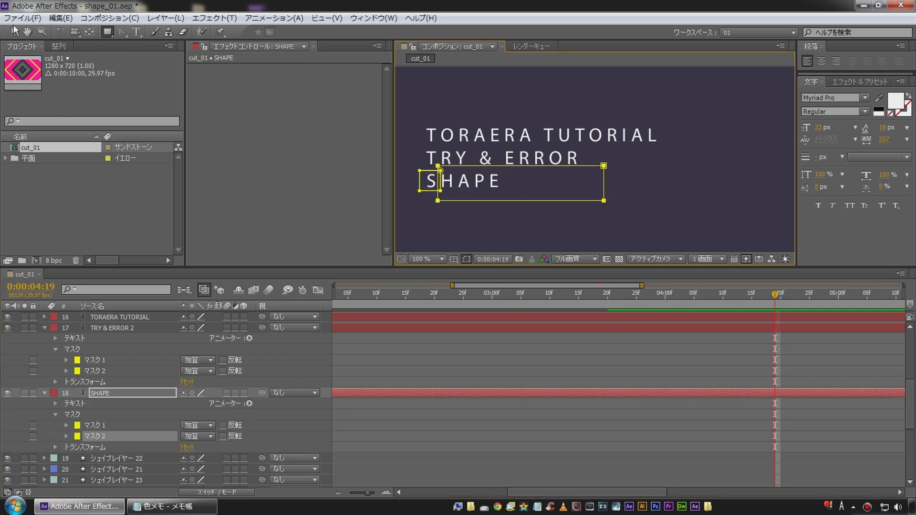
Shrink マスク 2 of the SHAPE layer so its bottom and right edges fit closer around the word
click(11, 33)
double_click(531, 201)
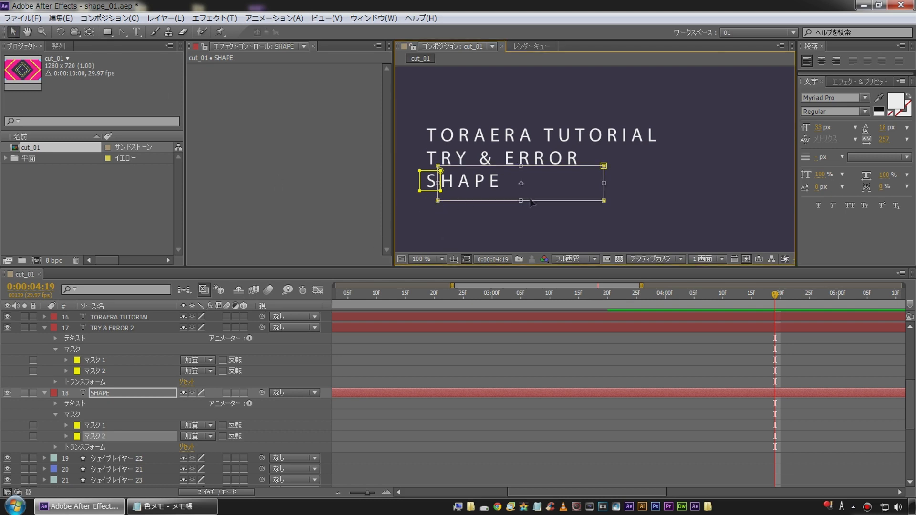
drag(520, 202, 520, 194)
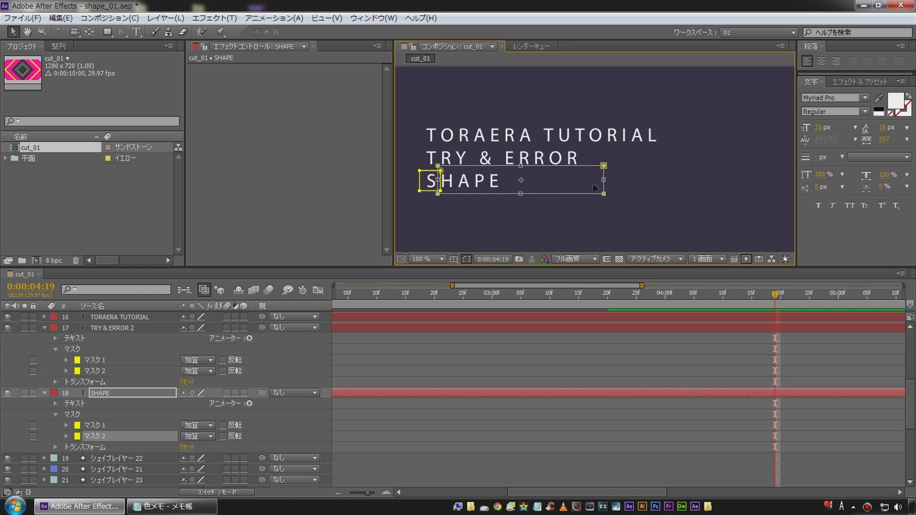
drag(521, 182, 521, 182)
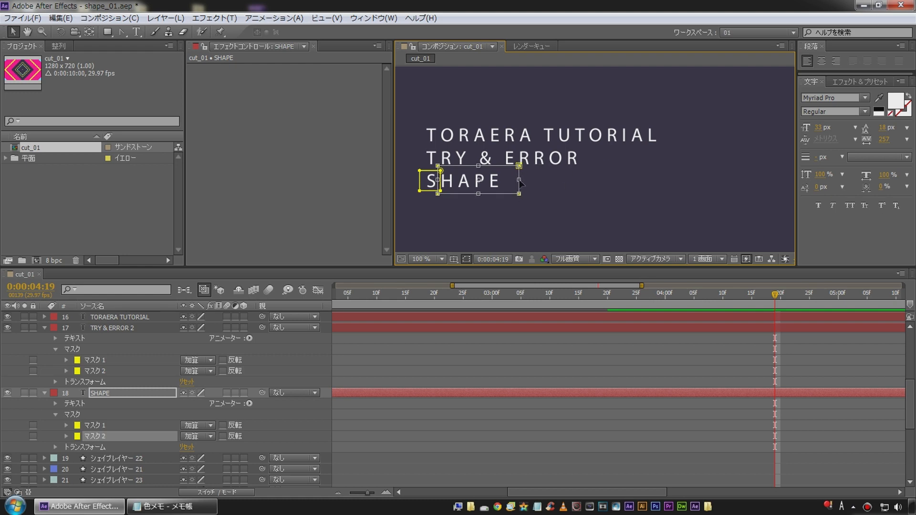
click(543, 359)
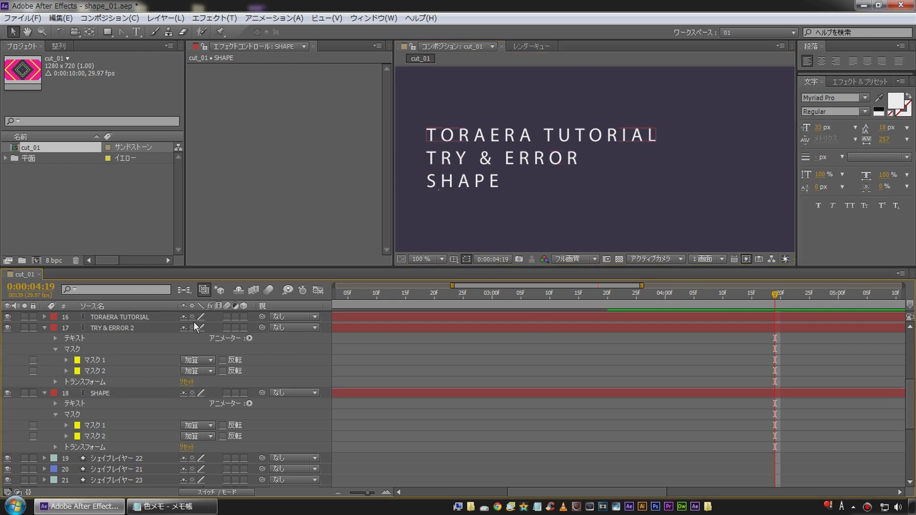
Step through the frames between 0:00:03:07 and 0:00:03:14 to examine when the bars cover and uncover each text line
drag(603, 303, 541, 296)
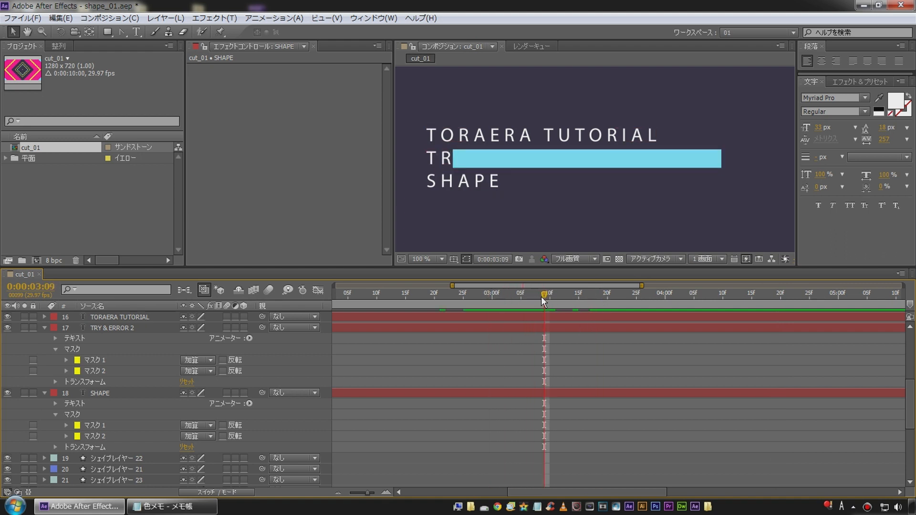
key(Page_Down)
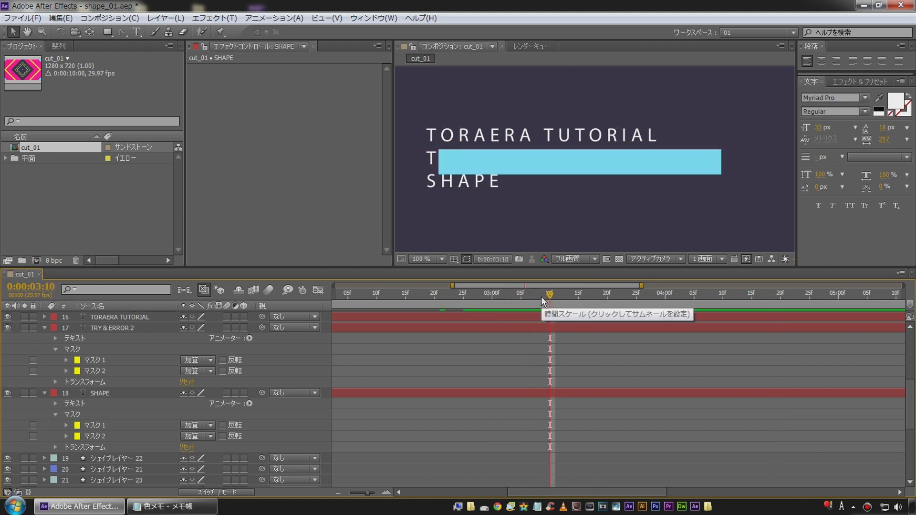
key(Page_Up)
key(Page_Up)
key(Page_Up)
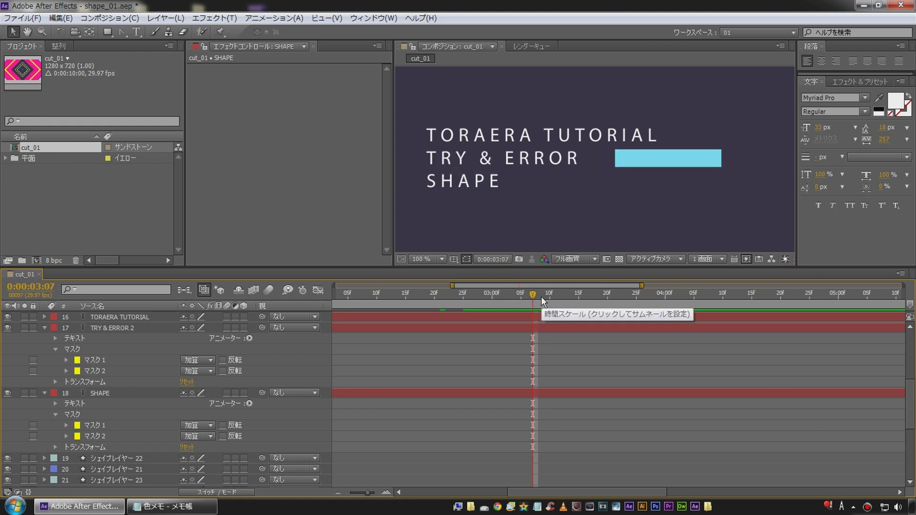
key(Page_Down)
key(Page_Down)
key(Page_Down)
key(Page_Down)
key(Page_Down)
key(Page_Down)
key(Page_Down)
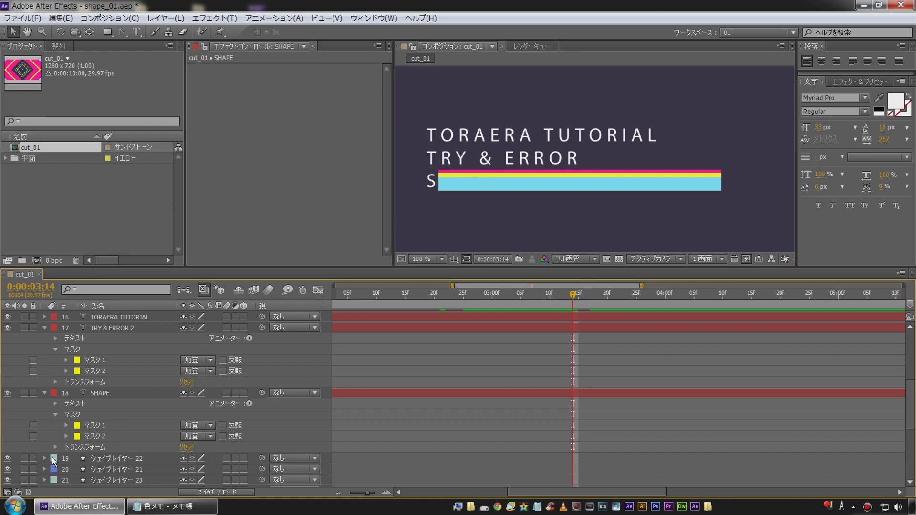
Add a mask path keyframe to マスク 2 of TRY & ERROR 2 at 0:00:03:14
click(84, 371)
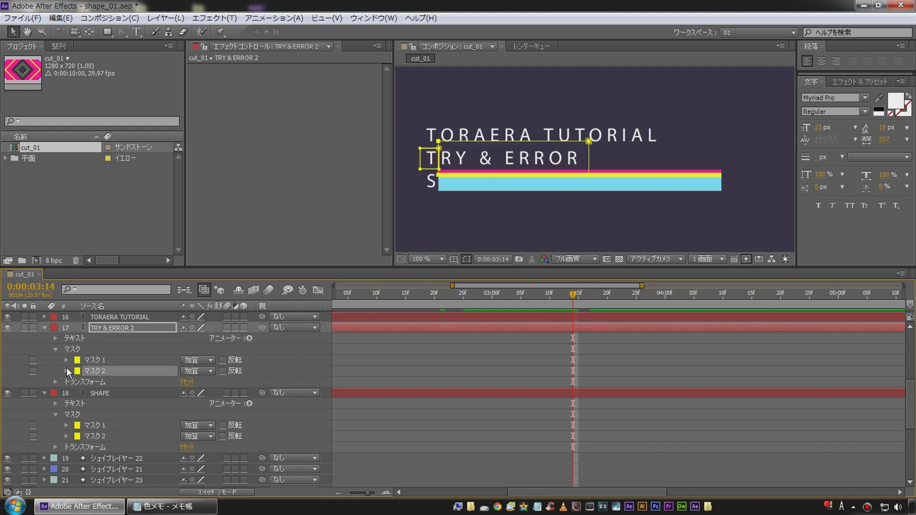
click(66, 369)
click(115, 382)
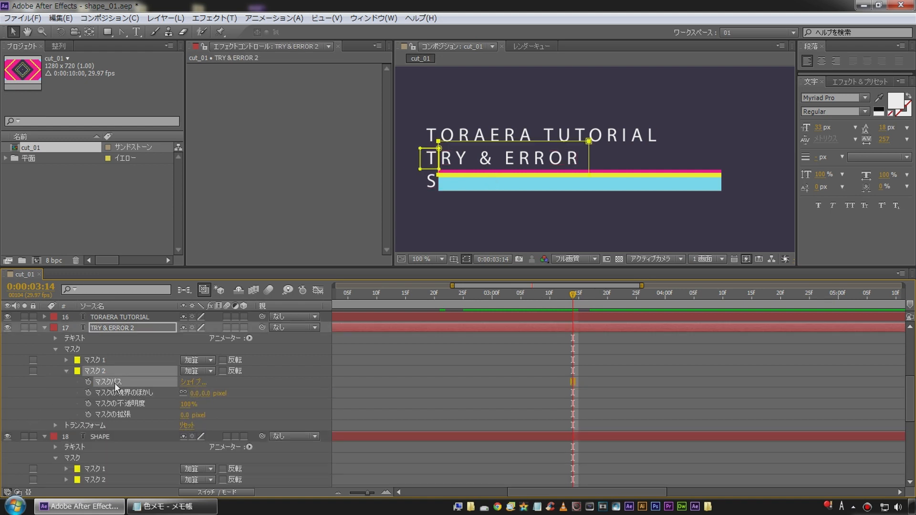
click(88, 381)
At 0:00:03:11, raise the bottom edge of マスク 2 on TRY & ERROR 2 until the mask sits above the hidden letters
key(Page_Up)
key(Page_Up)
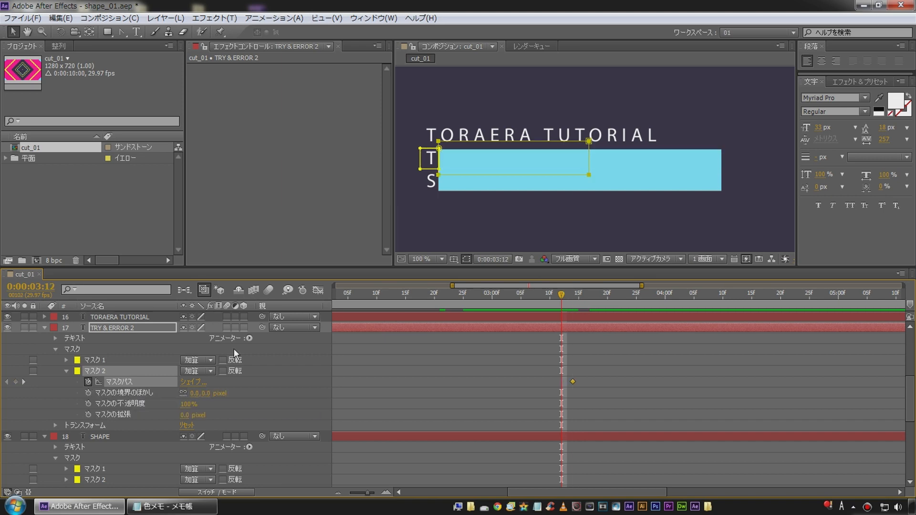
key(Page_Up)
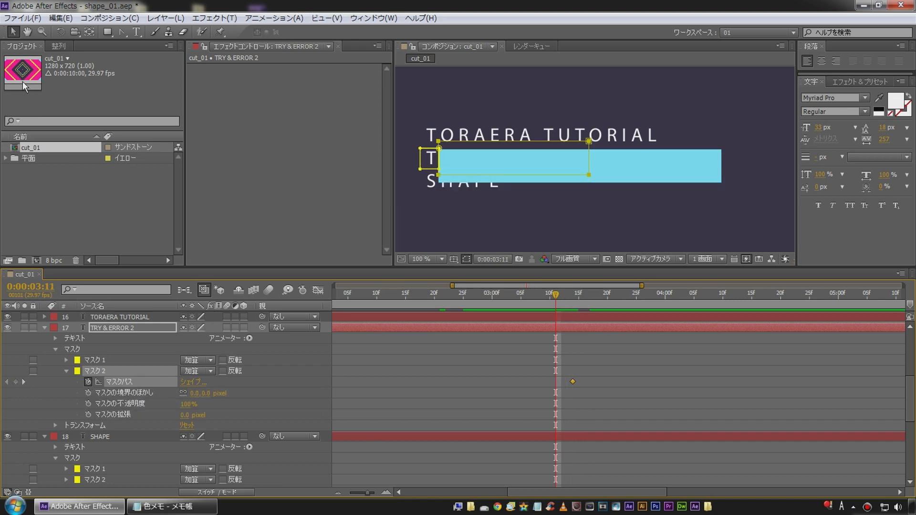
double_click(458, 176)
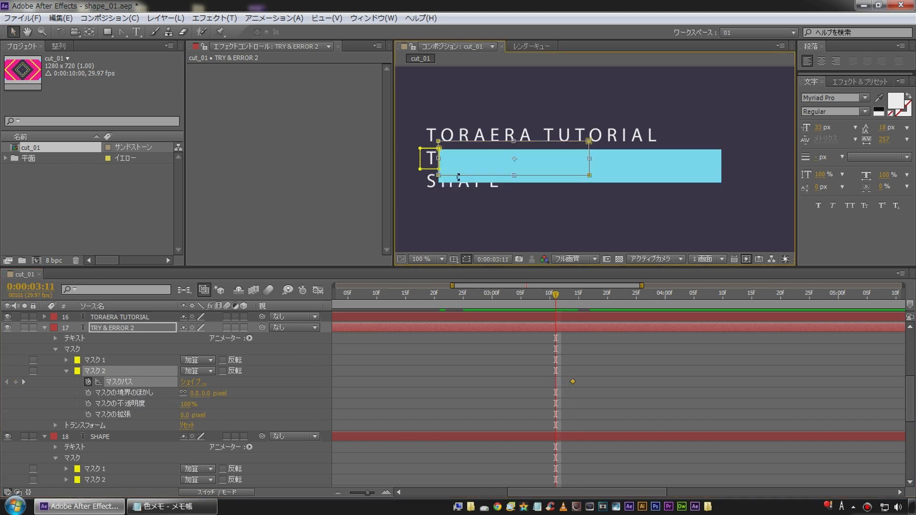
drag(513, 175, 516, 148)
click(648, 362)
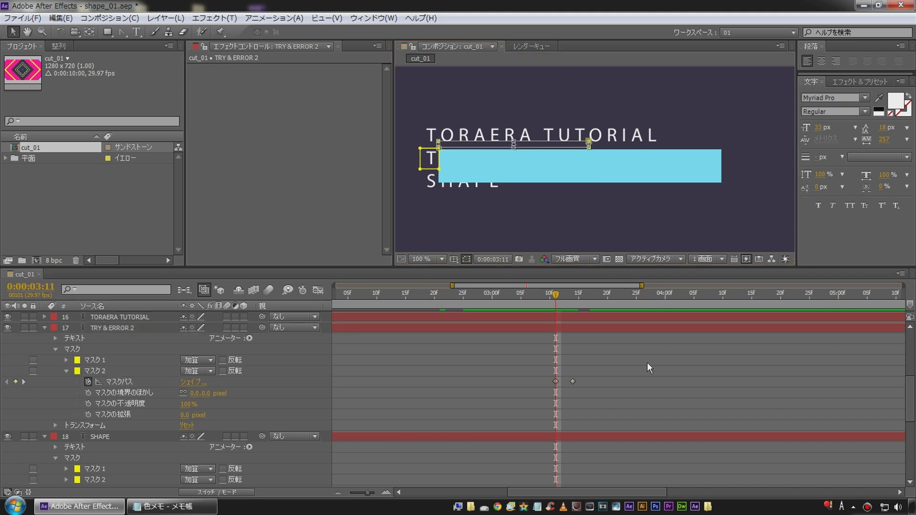
Step through the frames from 0:00:03:11 to 0:00:03:17 to check the TRY & ERROR reveal and when the bars uncover SHAPE
key(Page_Down)
key(Page_Down)
key(Page_Up)
key(Page_Down)
key(Page_Down)
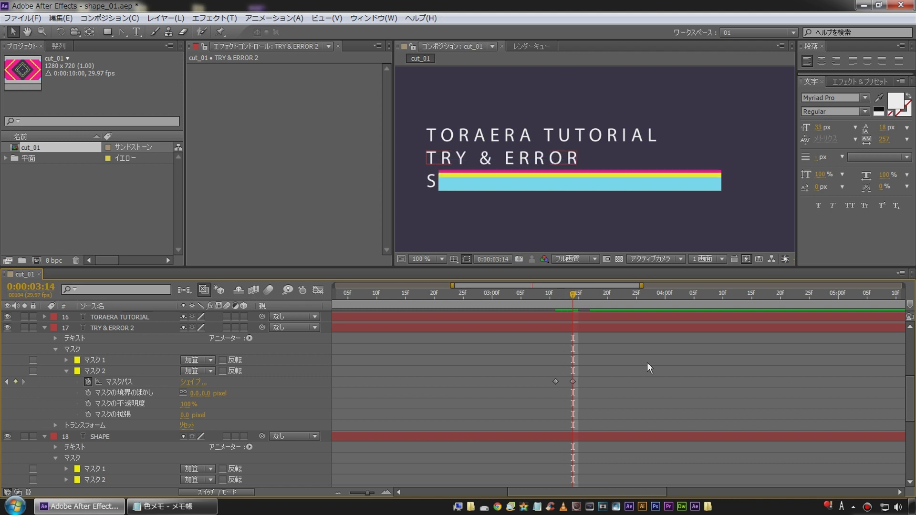
key(Page_Down)
key(Page_Down)
key(Page_Down)
key(Page_Down)
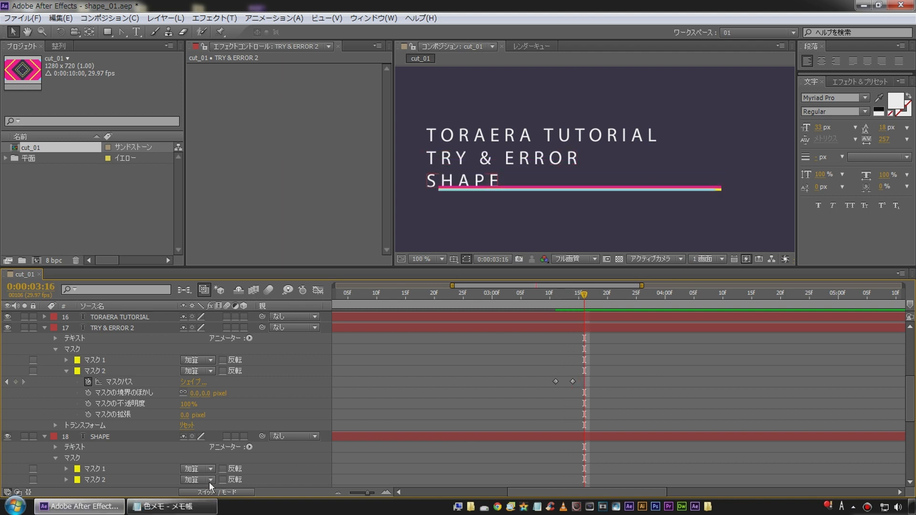
key(Page_Up)
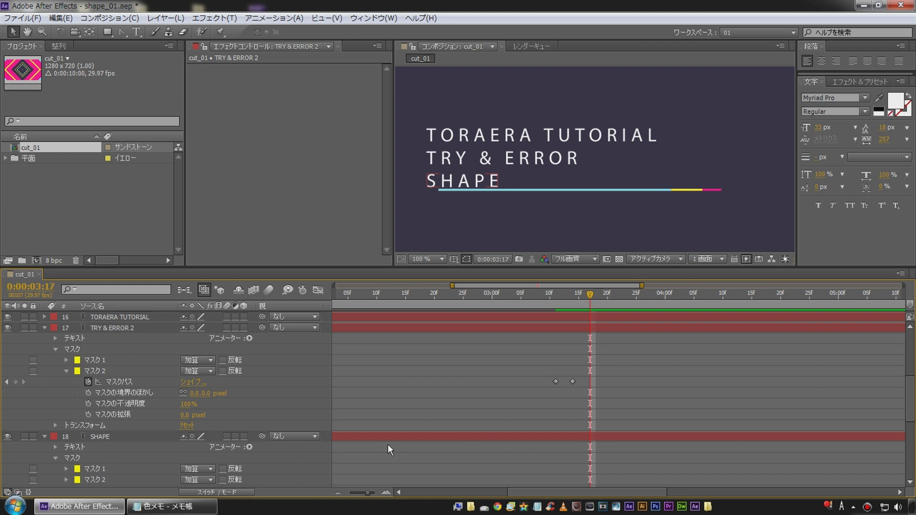
Add a mask path keyframe to マスク 2 of the SHAPE layer at 0:00:03:17
click(111, 438)
scroll(96, 403, down, 3)
click(101, 415)
click(66, 414)
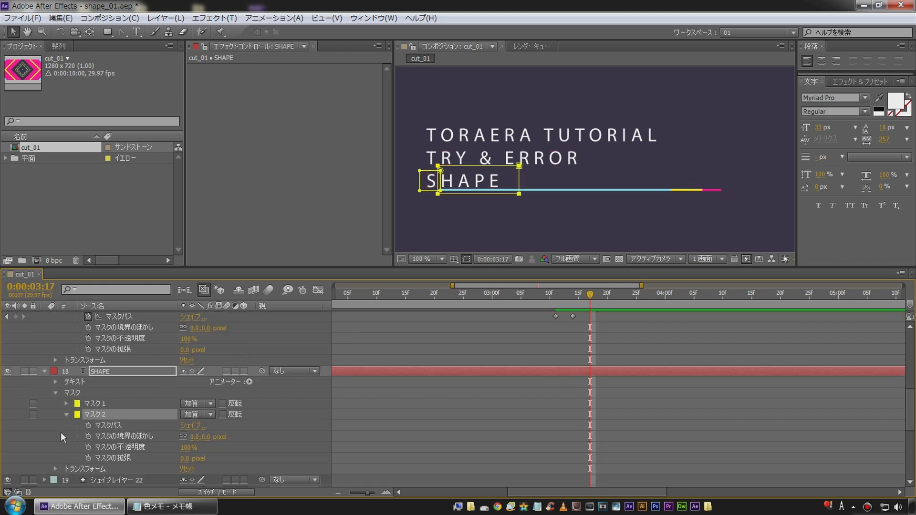
click(88, 425)
At 0:00:03:14, raise the bottom edge of マスク 2 on the SHAPE layer until the mask sits above the hidden letters
key(Page_Up)
key(Page_Up)
key(Page_Up)
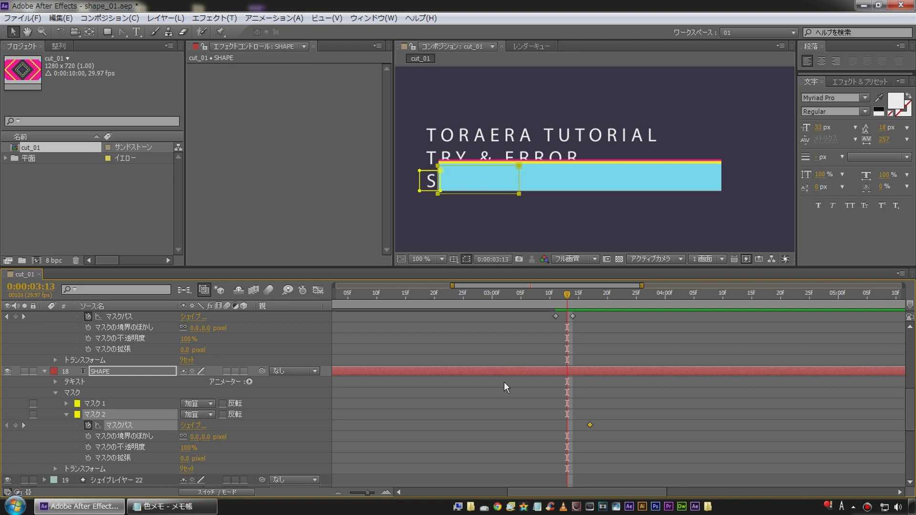
double_click(439, 194)
drag(478, 193, 481, 171)
click(626, 337)
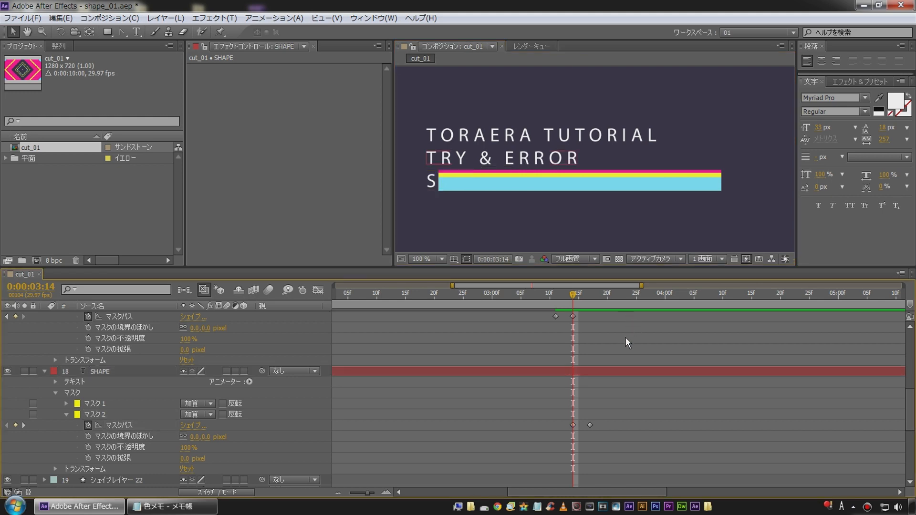
Move the first mask path keyframe of SHAPE's マスク 2 to 0:00:03:13 and check the reveal frame by frame up to 0:00:03:17
key(Page_Down)
key(Page_Down)
key(Page_Up)
click(573, 425)
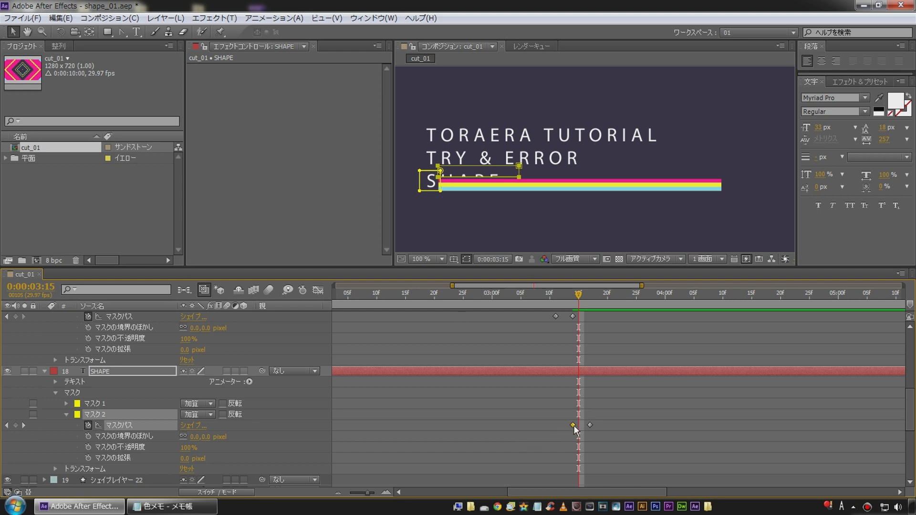
drag(571, 425, 568, 425)
key(Page_Up)
key(Page_Up)
key(Page_Down)
key(Page_Down)
key(Page_Down)
key(Page_Down)
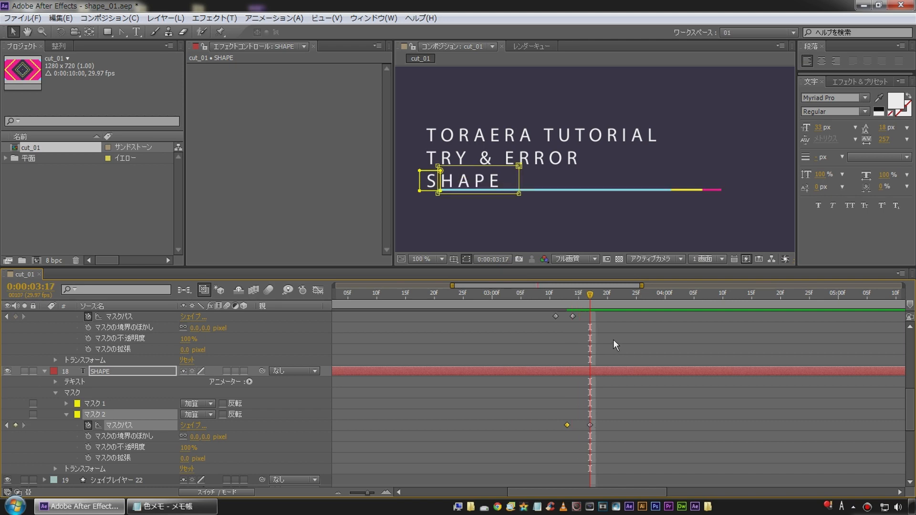
Play back the animation several times from before the bars appear to check the complete reveal of the text lines
click(613, 339)
click(554, 295)
key(space)
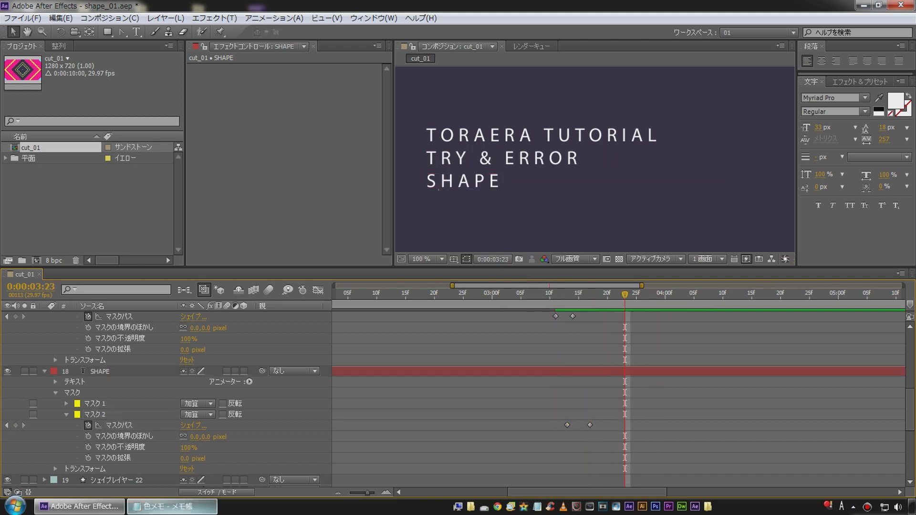
drag(371, 496, 307, 486)
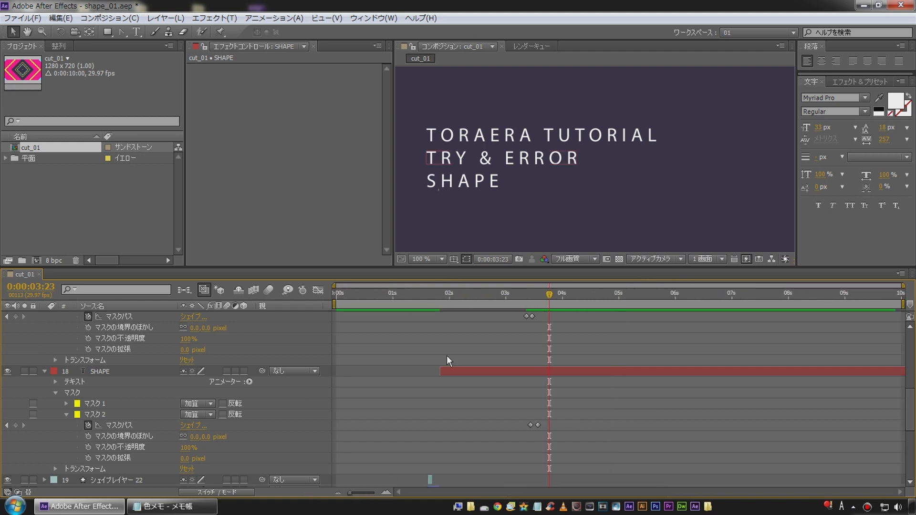
scroll(474, 348, up, 10)
click(409, 300)
key(space)
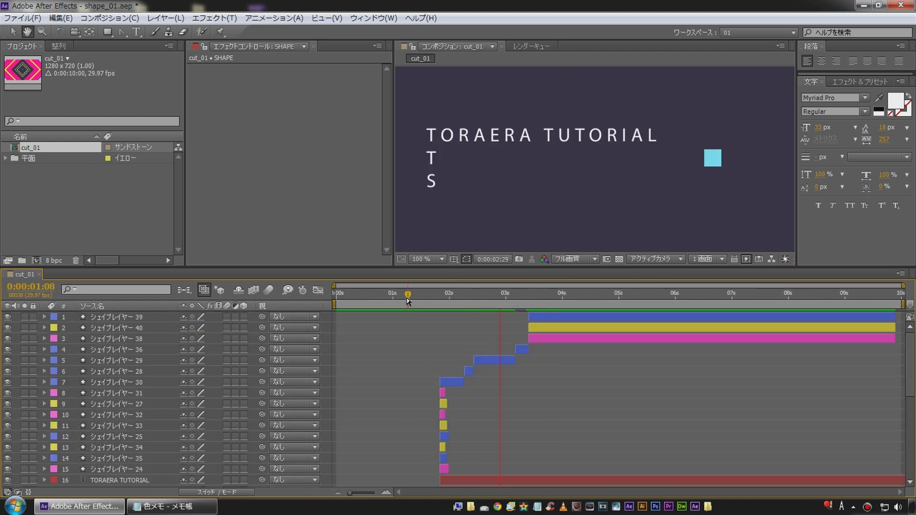
click(432, 298)
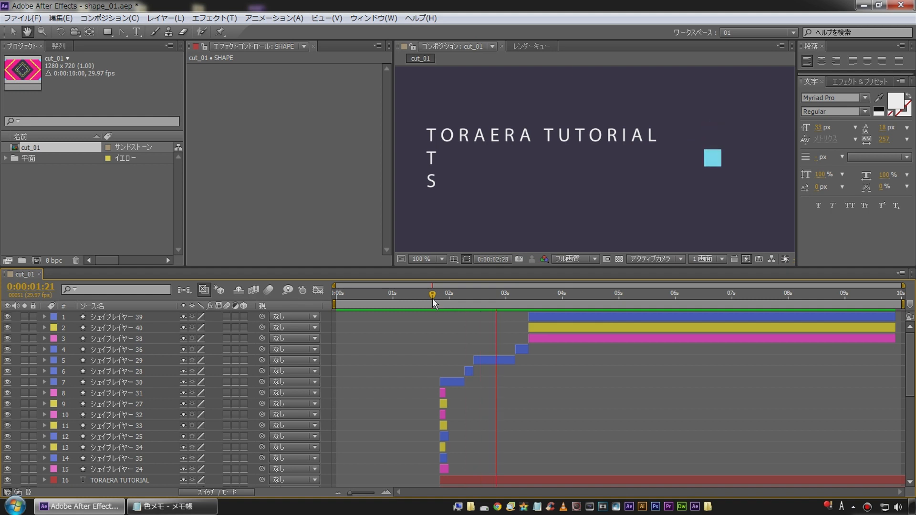
key(space)
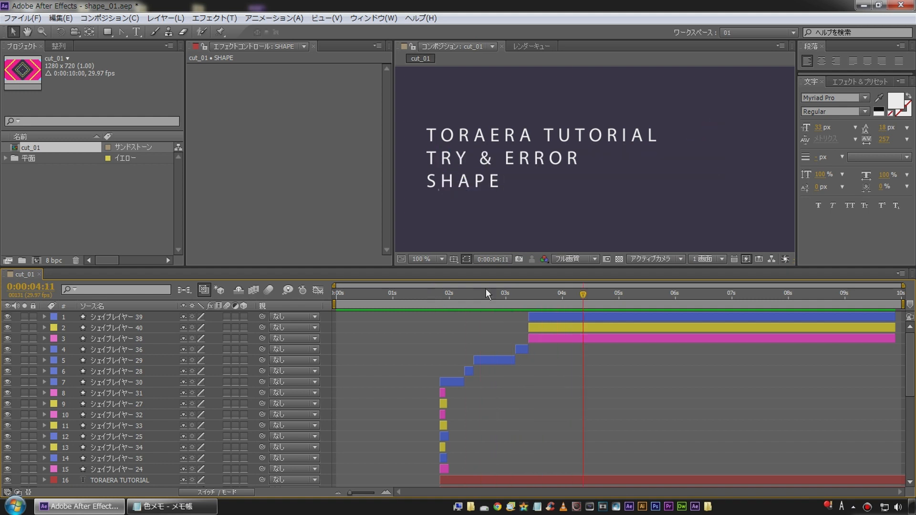
drag(523, 294, 549, 297)
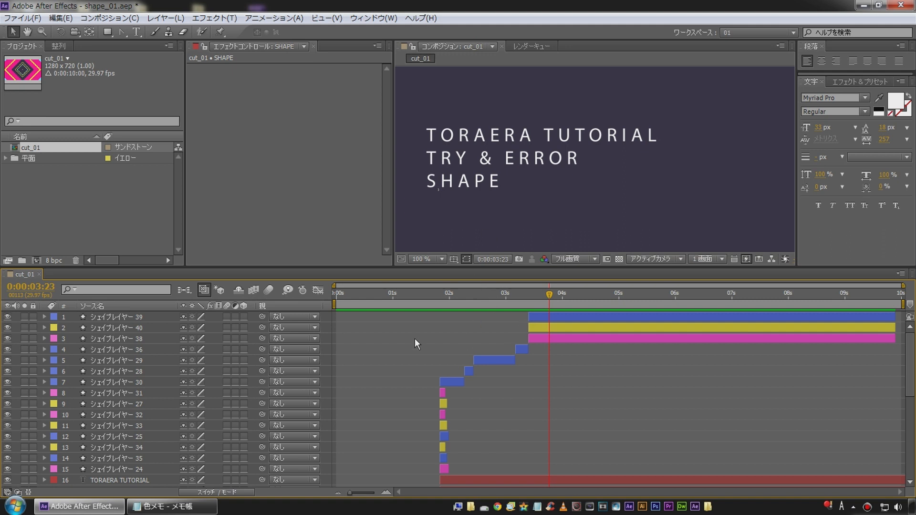
Reveal the scale keyframes of シェイプレイヤー 39, 40 and 38 and inspect the bars at the previous keyframe, 0:00:03:16
scroll(497, 188, up, 1)
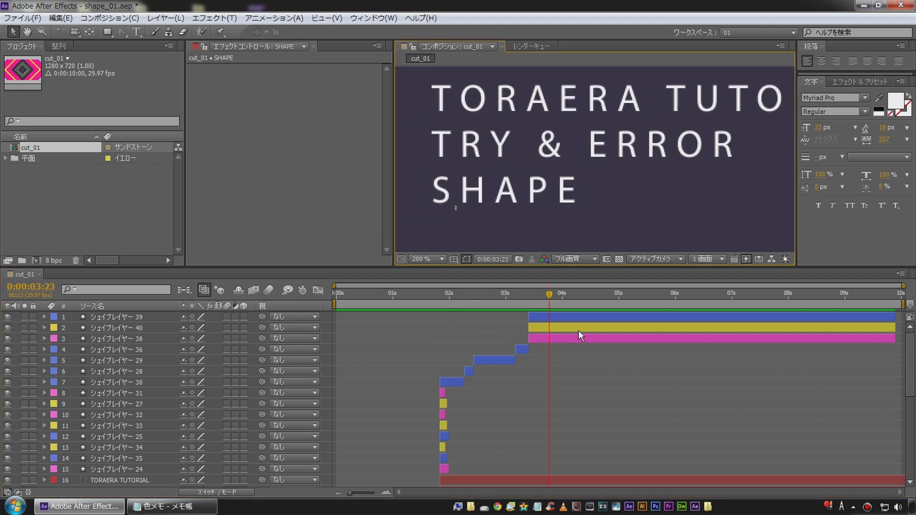
click(550, 342)
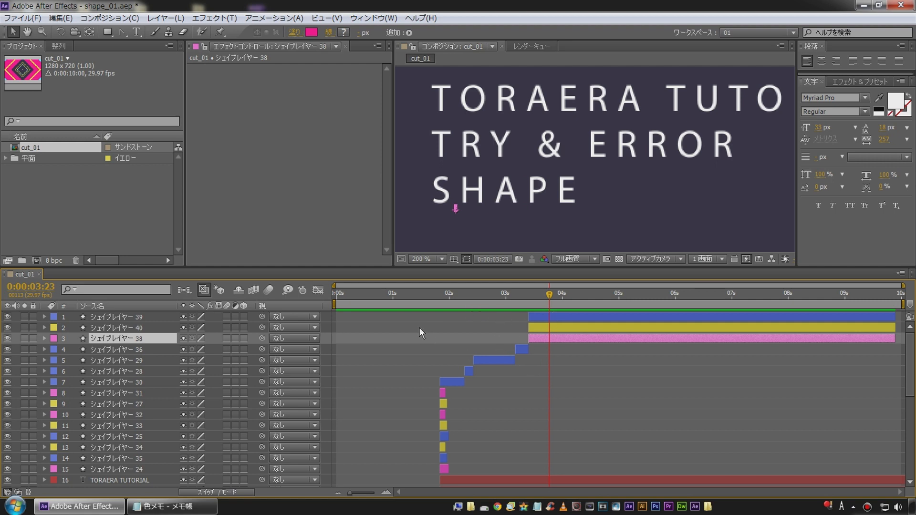
shift+click(106, 319)
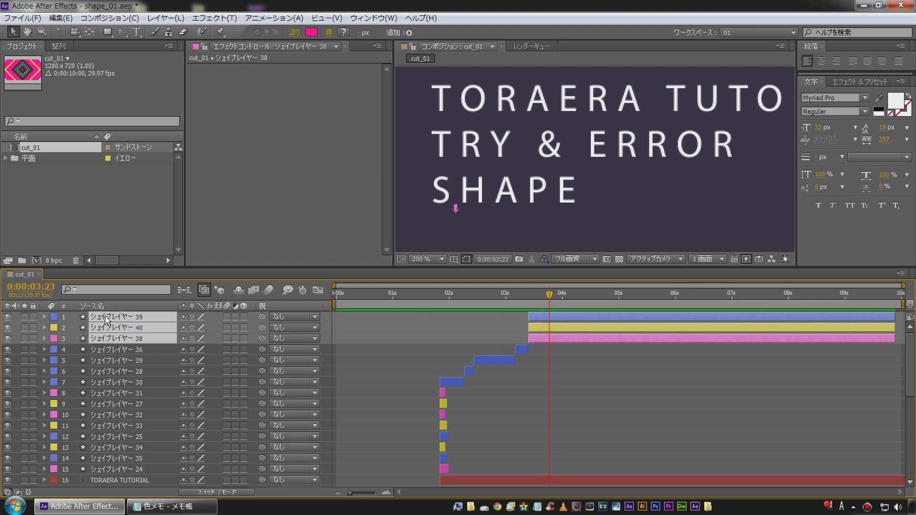
key(s)
click(554, 400)
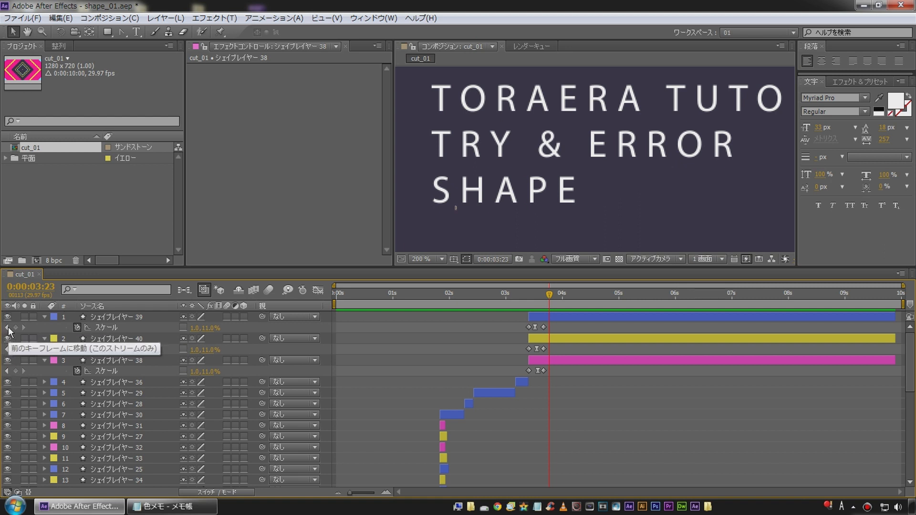
click(7, 328)
click(6, 327)
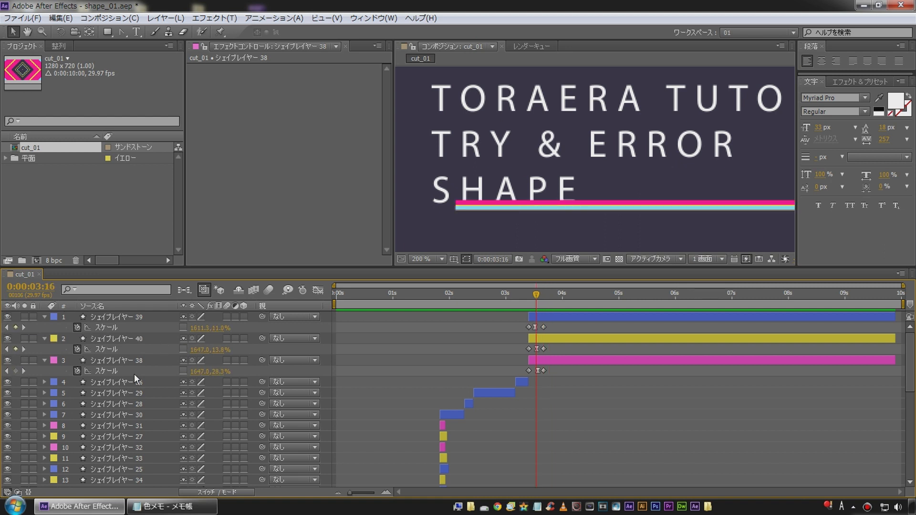
At the 0:00:03:20 keyframe, set the horizontal scale of シェイプレイヤー 39, 40 and 38 to 11%
click(24, 329)
click(197, 328)
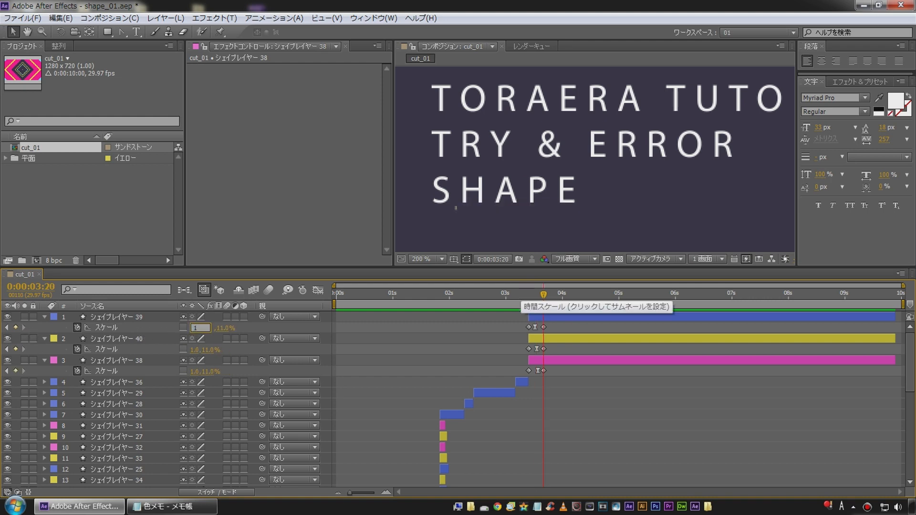
text(11)
key(Tab)
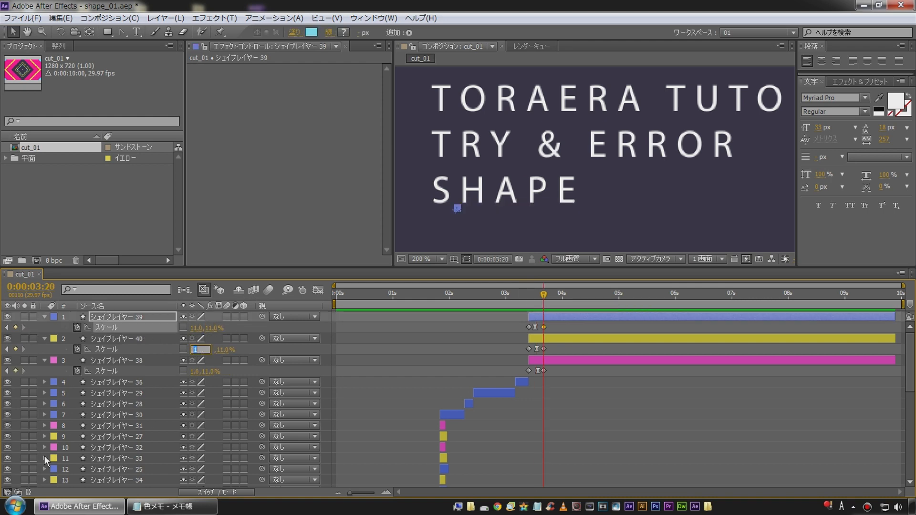
key(shift+Tab)
key(Tab)
text(11)
key(Tab)
text(11)
key(Tab)
text(11)
key(Return)
Replay the bars' collapse several times from shortly after the three-second mark to check how they shrink
click(611, 426)
click(523, 296)
key(space)
click(514, 296)
key(space)
click(512, 296)
key(space)
key(space)
Fit the whole composition in the viewer and replay the bars' collapse from 0:00:03:01 and 0:00:03:10
click(422, 260)
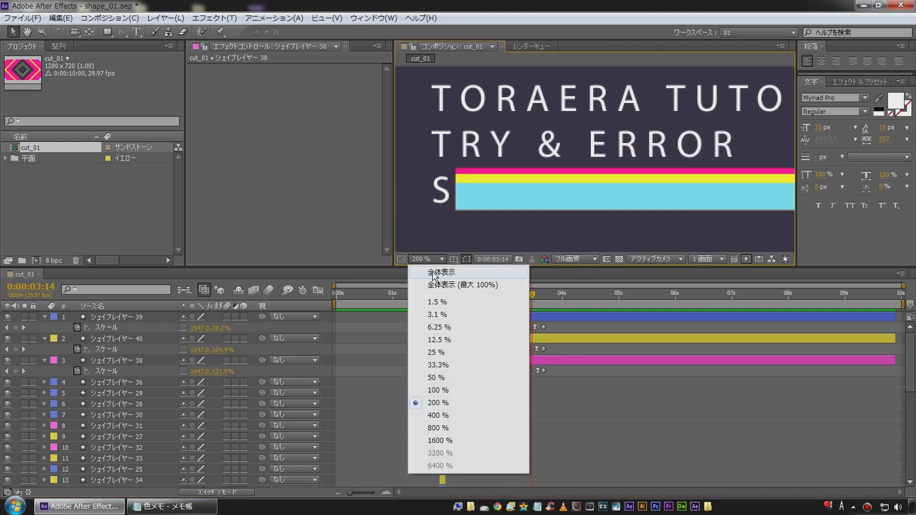
click(476, 283)
click(507, 294)
key(space)
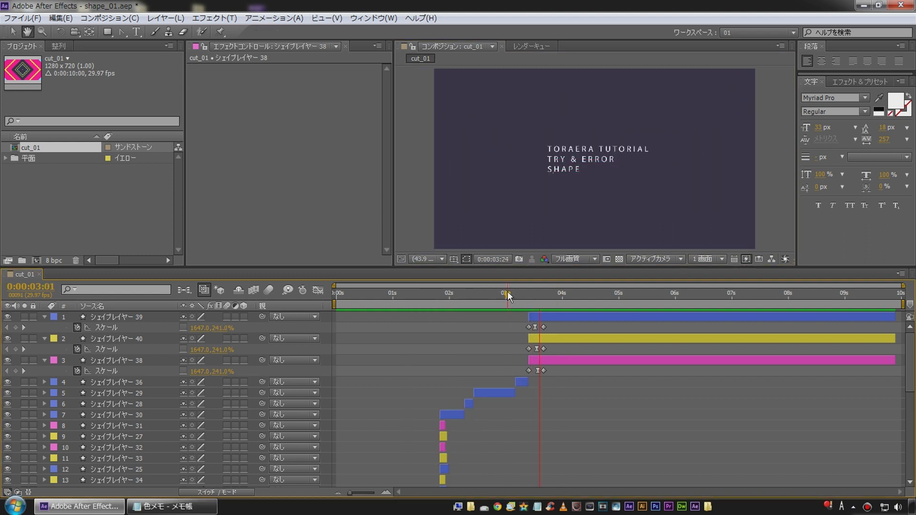
scroll(594, 140, up, 3)
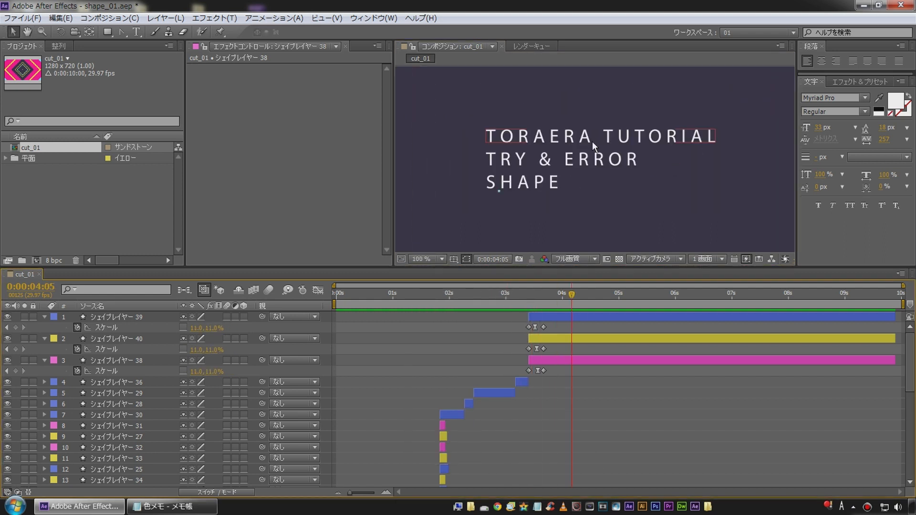
scroll(580, 153, down, 2)
click(525, 296)
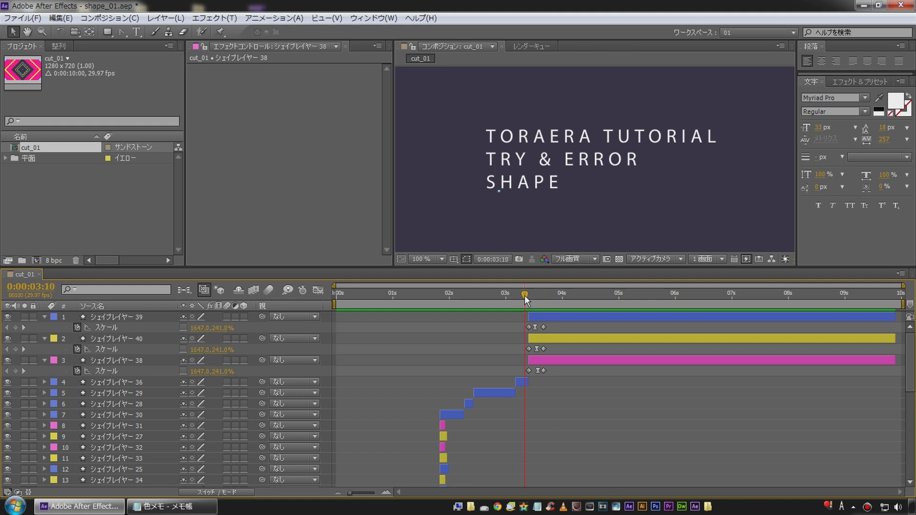
key(space)
Set the horizontal scale of シェイプレイヤー 39 to 0% at its last keyframe, 0:00:03:20
click(107, 318)
click(8, 327)
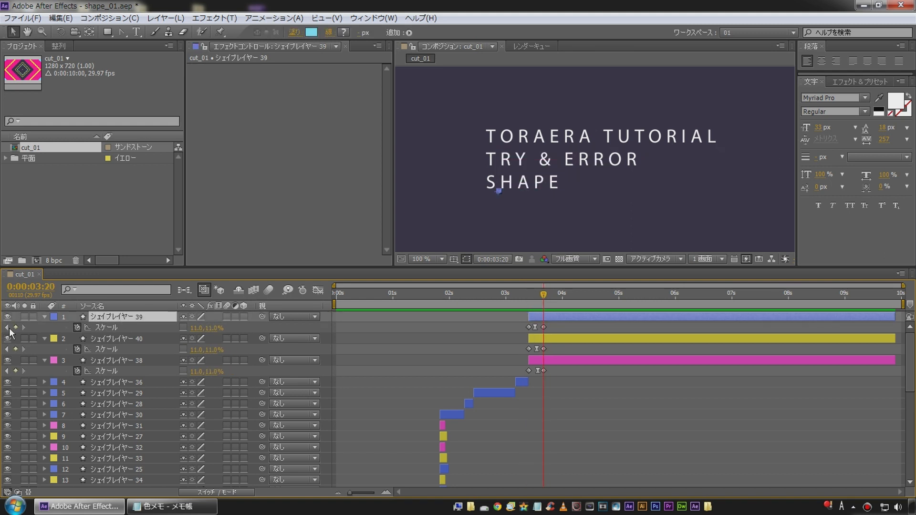
scroll(526, 161, up, 2)
drag(456, 201, 628, 167)
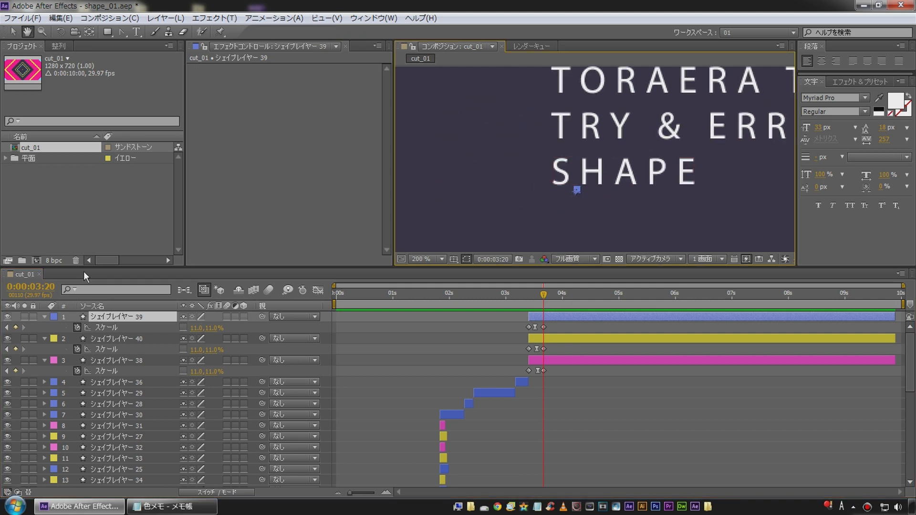
key(v)
click(197, 328)
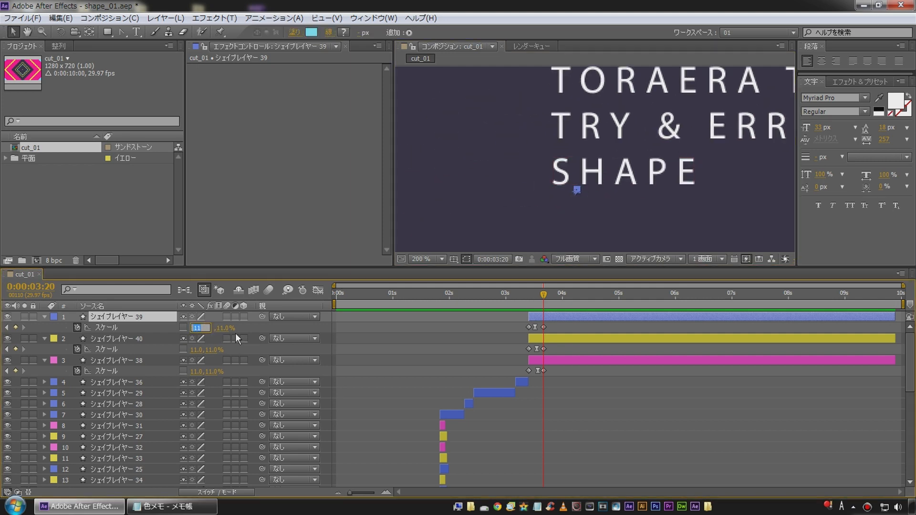
text(0)
key(Return)
click(652, 414)
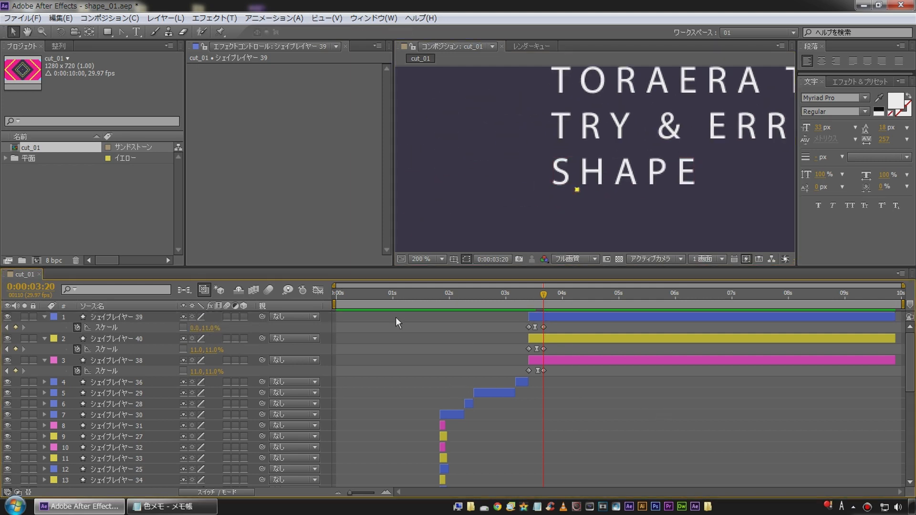
Split シェイプレイヤー 39 at 0:00:03:20 and delete the part after the cut
click(109, 319)
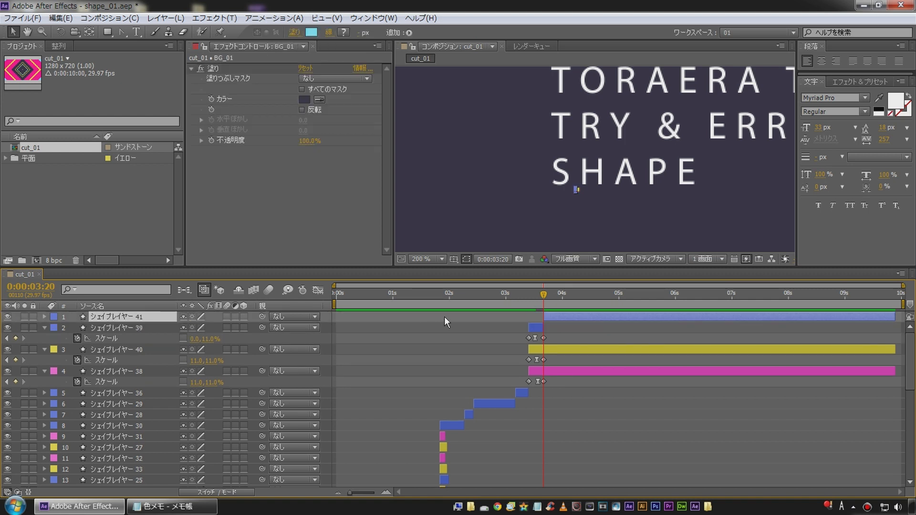
key(alt+bracketright)
key(F2)
Set the horizontal scale of シェイプレイヤー 38 to 0% at 0:00:03:20 and remove the part of the layer after that frame
click(556, 364)
click(194, 372)
text(0)
key(Return)
key(F2)
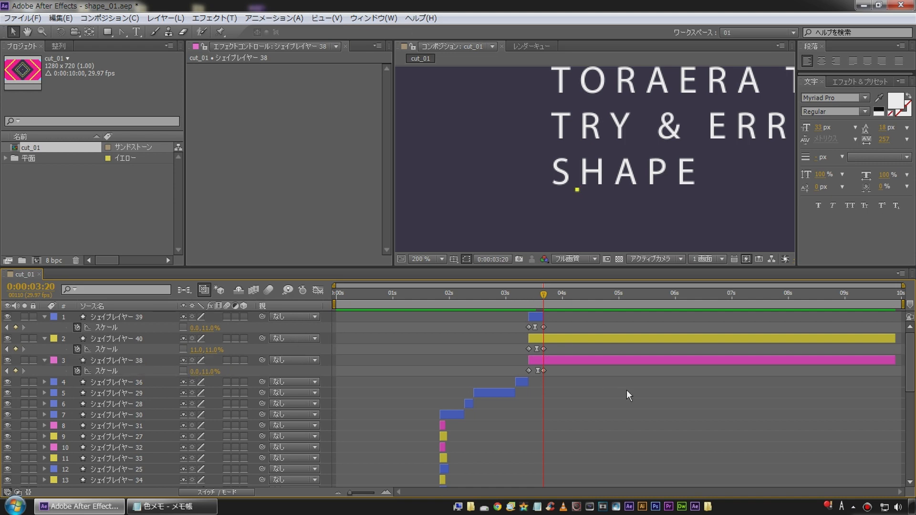
click(116, 364)
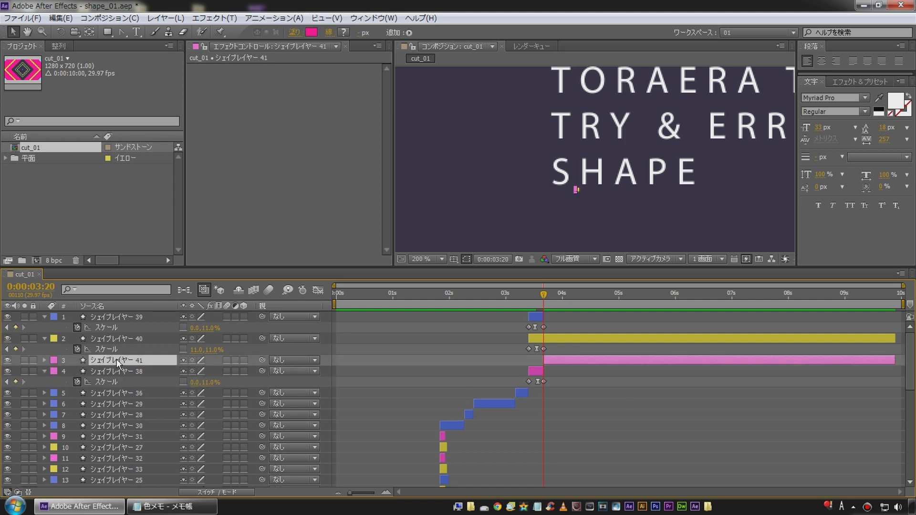
key(alt+])
key(F2)
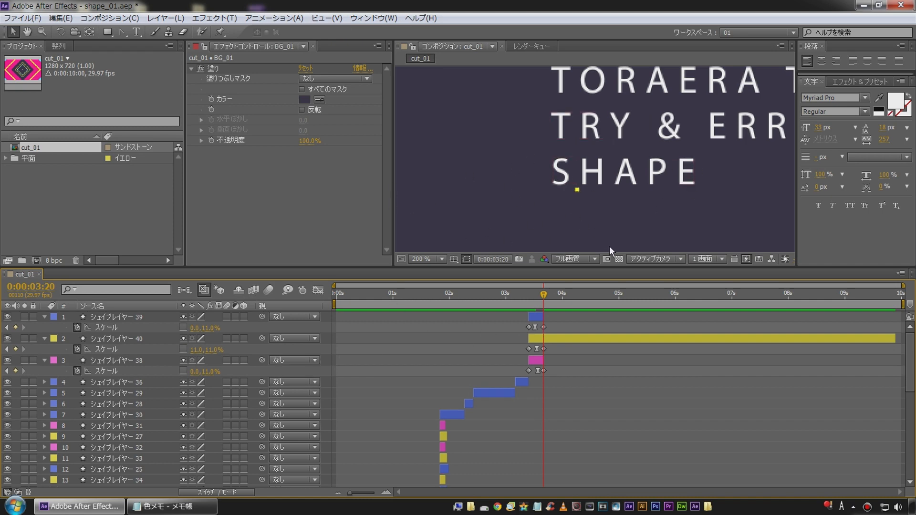
Keyframe the position of シェイプレイヤー 40 at 0:00:03:20 and shift it left to X 417.9 at 0:00:05:02
click(118, 340)
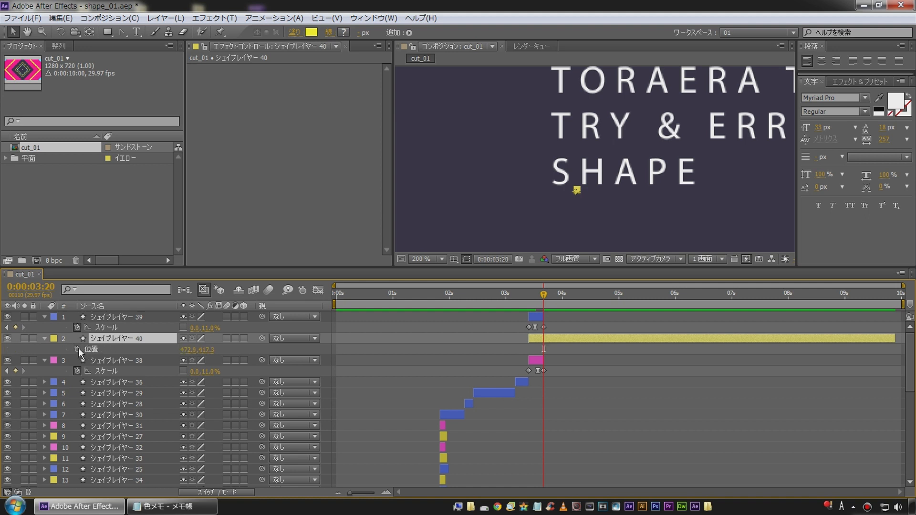
key(alt+shift+p)
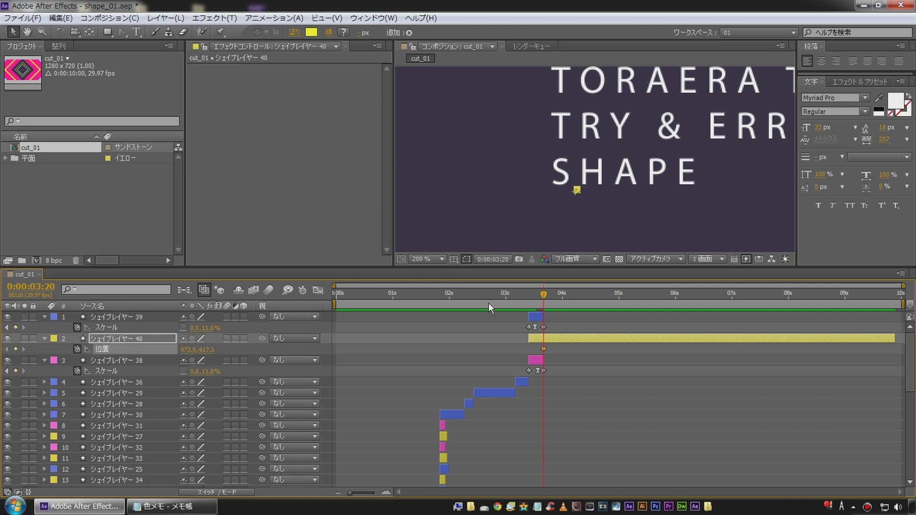
drag(543, 295, 622, 296)
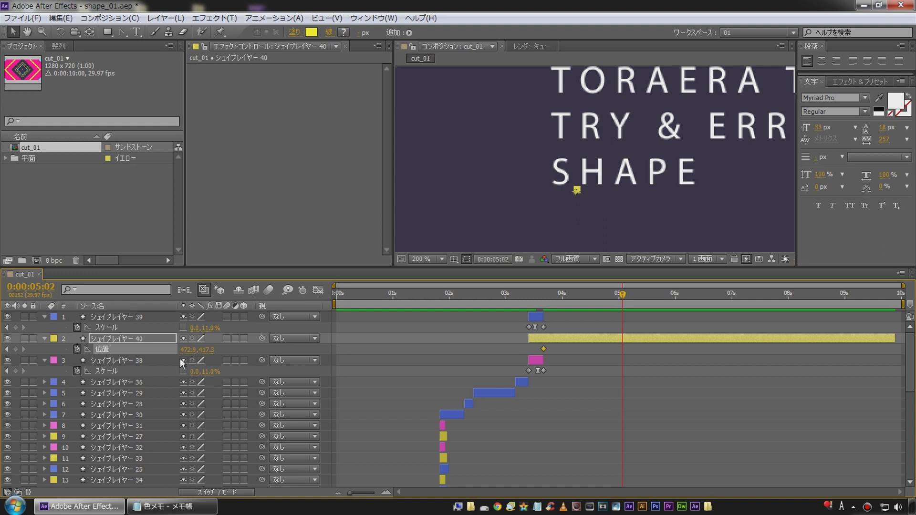
drag(189, 353, 142, 354)
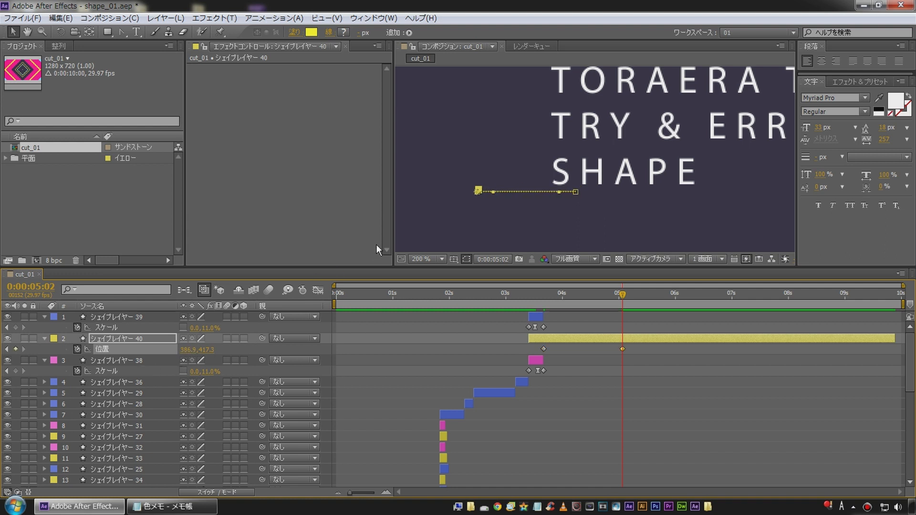
click(424, 259)
click(422, 269)
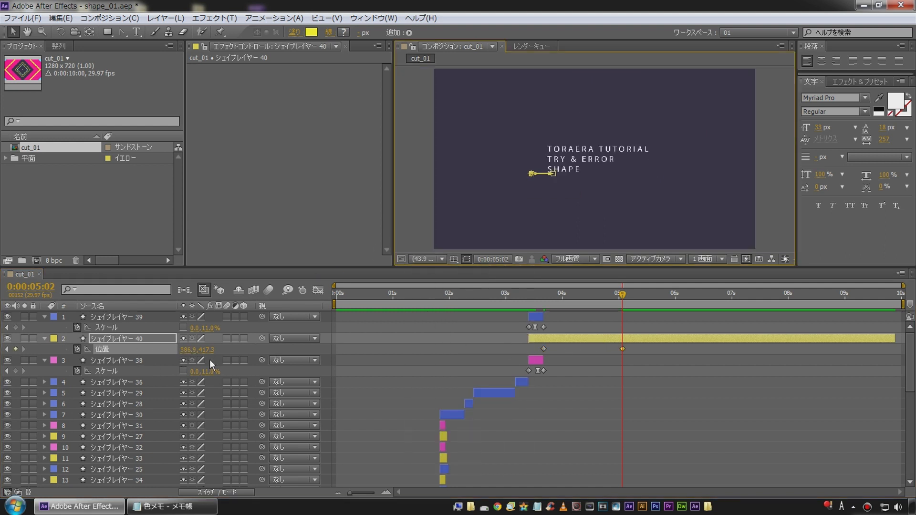
drag(190, 350, 205, 350)
click(634, 393)
Move the second position keyframe of シェイプレイヤー 40 to just before the five-second mark, apply Easy Ease to it, and preview the motion
click(509, 293)
key(space)
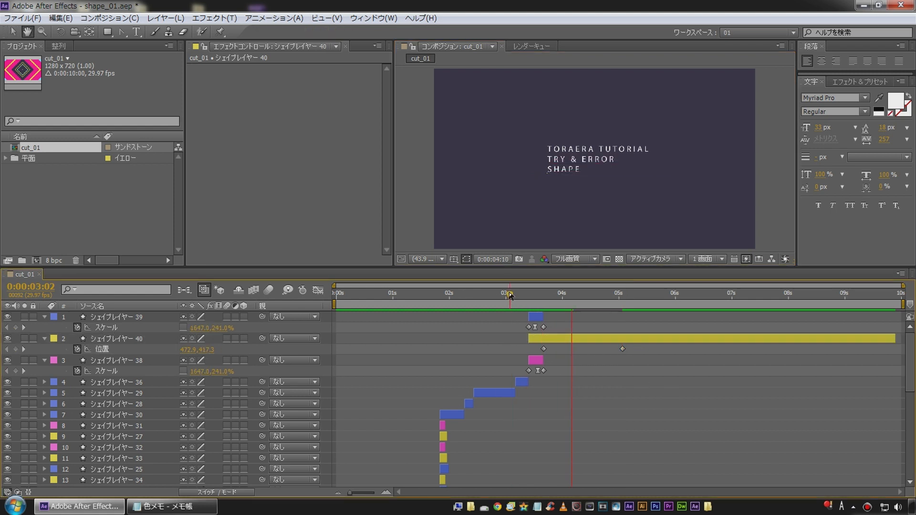
click(623, 347)
drag(622, 349, 614, 350)
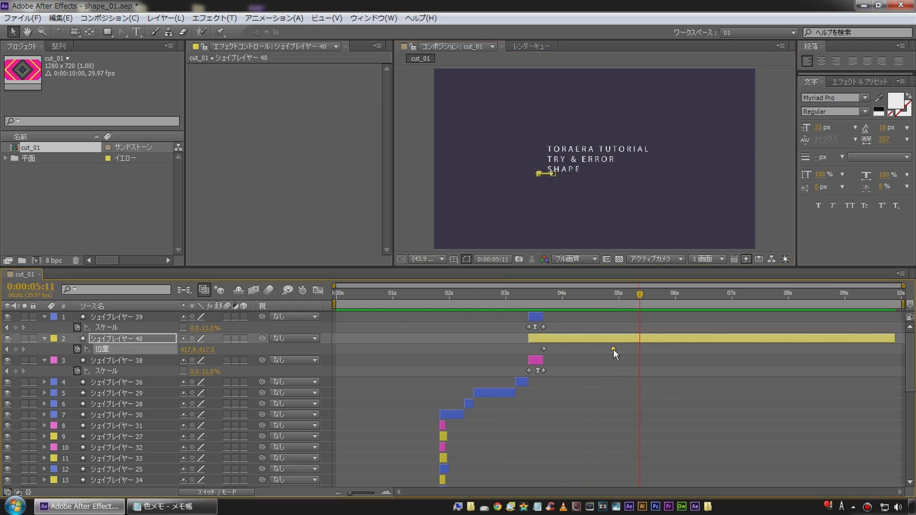
click(614, 369)
click(616, 349)
key(F9)
click(567, 408)
click(505, 299)
key(space)
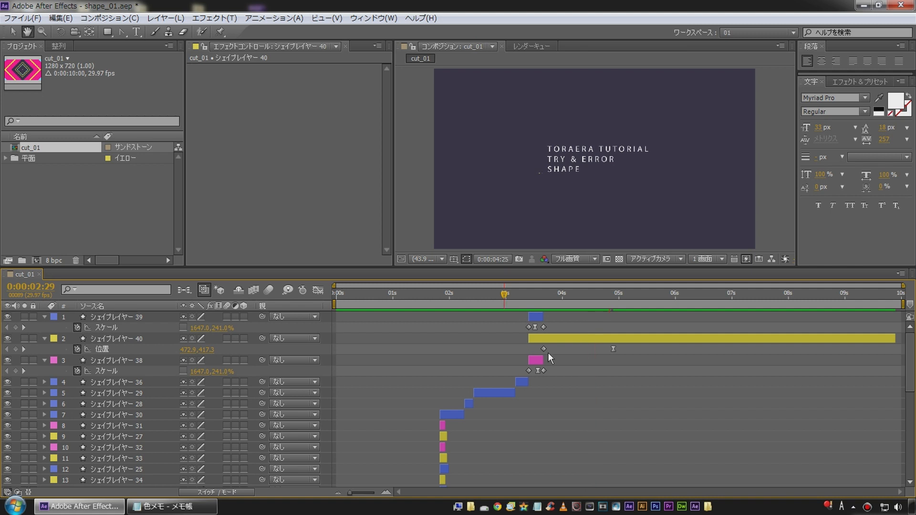
Move the eased position keyframe of シェイプレイヤー 40 to 0:00:04:19 and replay the motion at 100% magnification
drag(613, 350, 597, 349)
click(515, 299)
key(space)
click(487, 339)
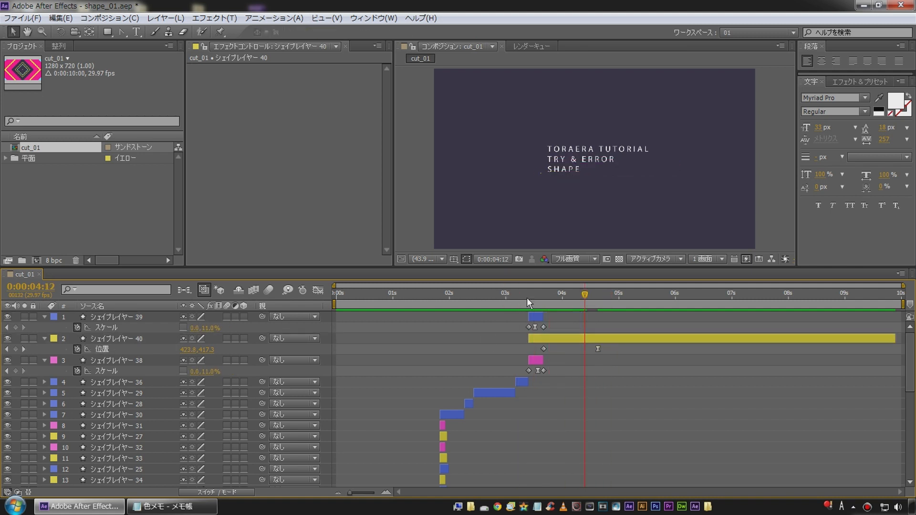
key(slash)
click(506, 300)
key(space)
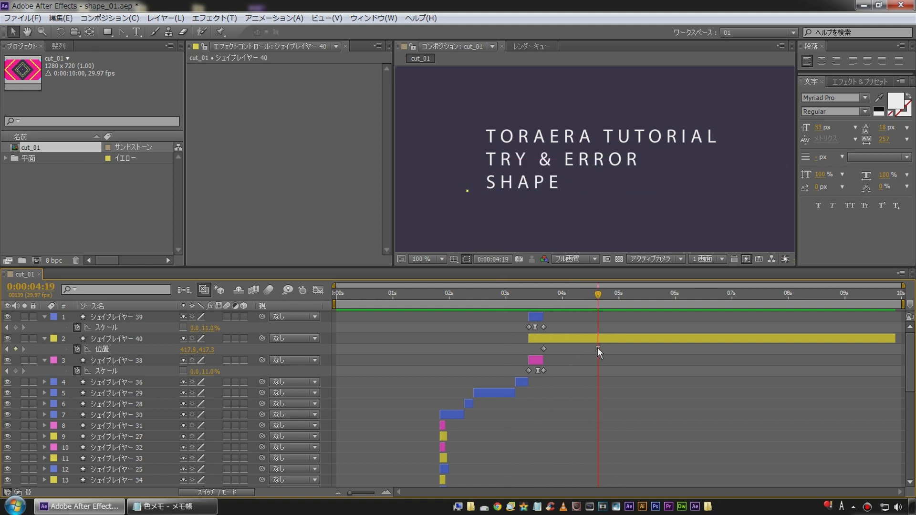
Move the eased position keyframe of シェイプレイヤー 40 to about 0:00:04:15 and replay the motion
drag(598, 349, 591, 349)
click(503, 339)
click(523, 302)
key(space)
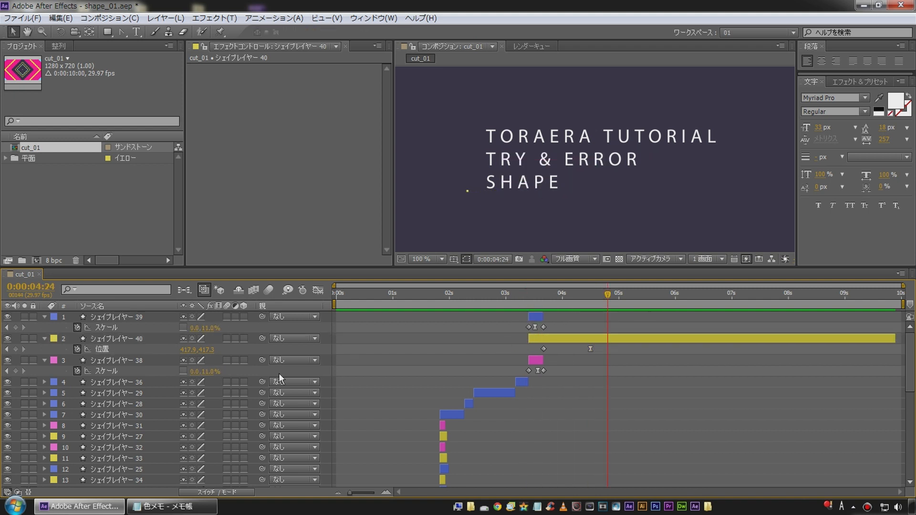
Lengthen the ease-in influence of シェイプレイヤー 40's last position keyframe on its speed graph so the slide peaks early, and preview it
click(101, 350)
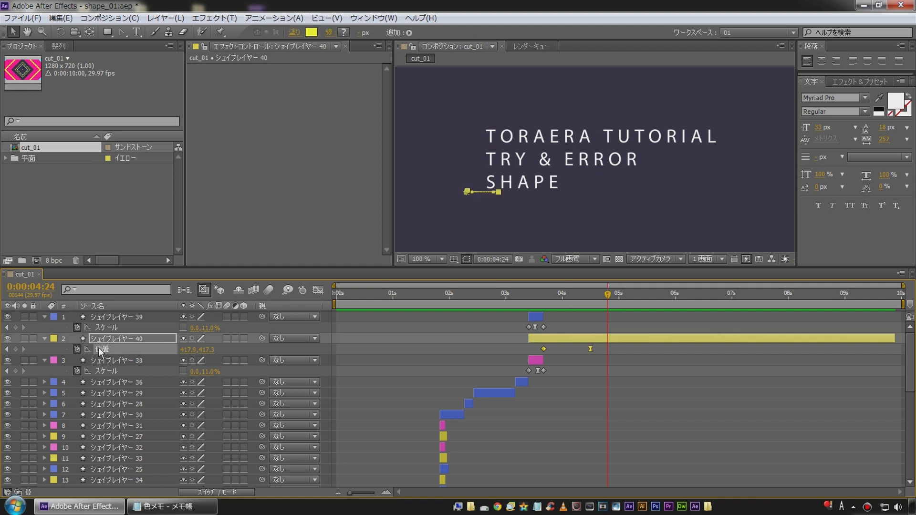
click(318, 291)
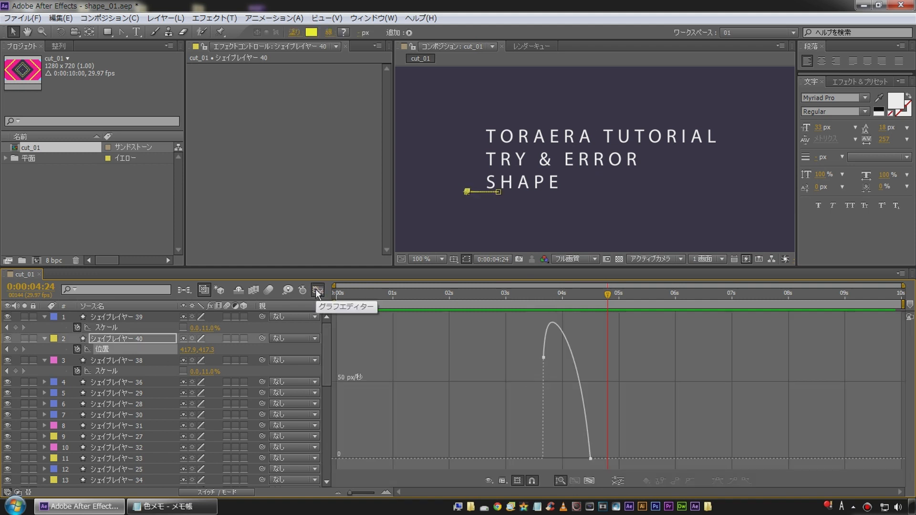
click(588, 453)
drag(582, 460, 568, 460)
click(524, 297)
key(KP_0)
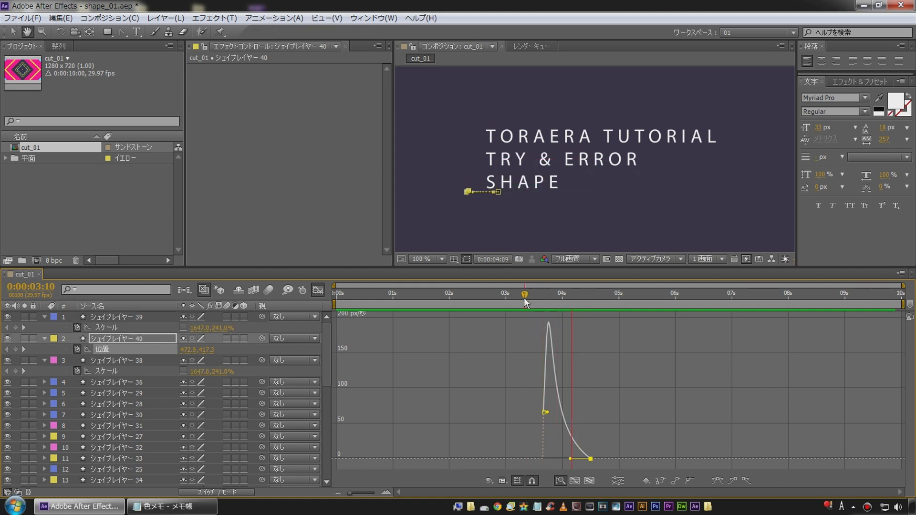
key(space)
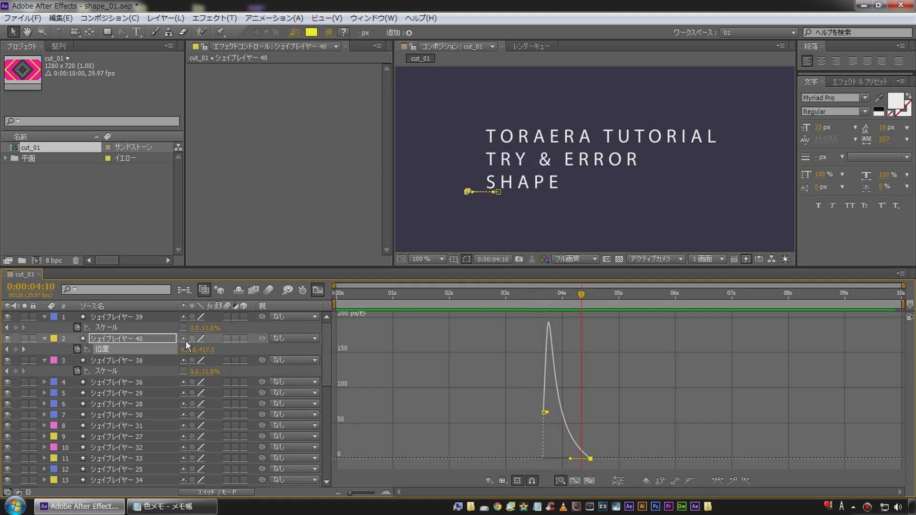
Leave the graph editor and replay the yellow square's slide from 0:00:03:06
click(318, 291)
click(469, 343)
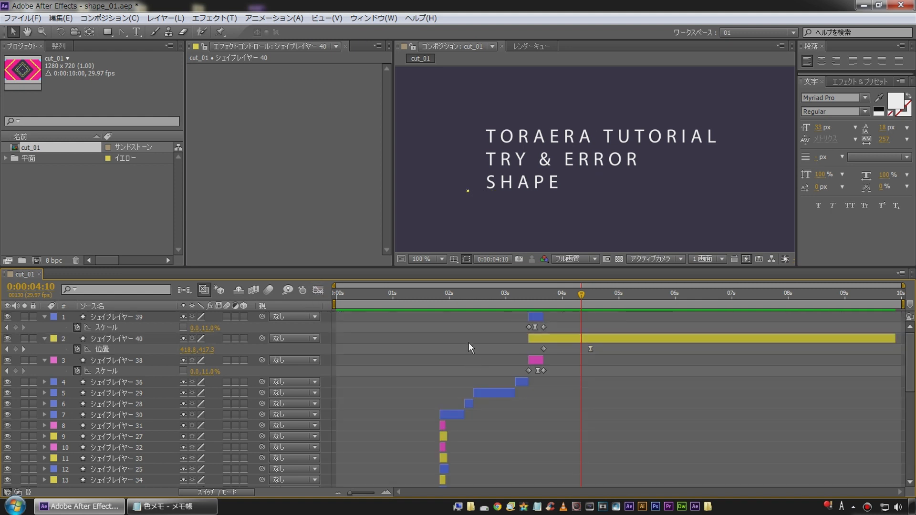
click(517, 291)
key(space)
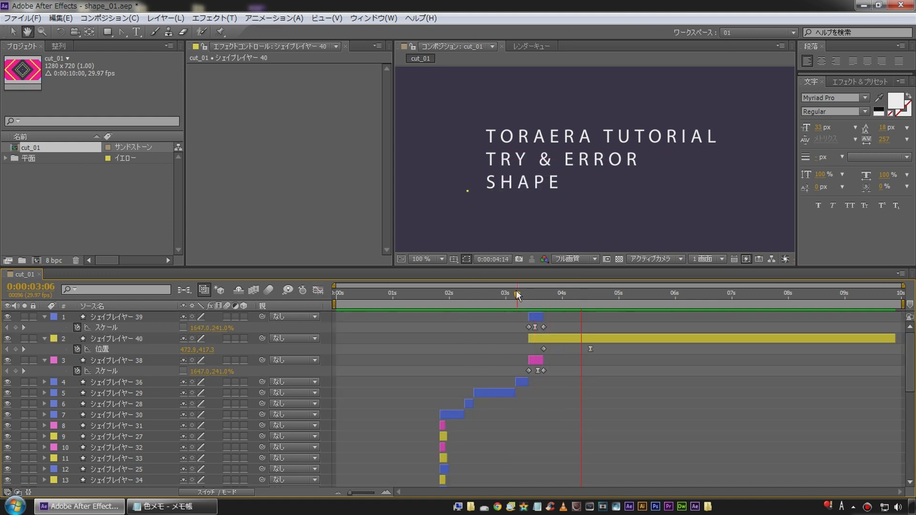
key(space)
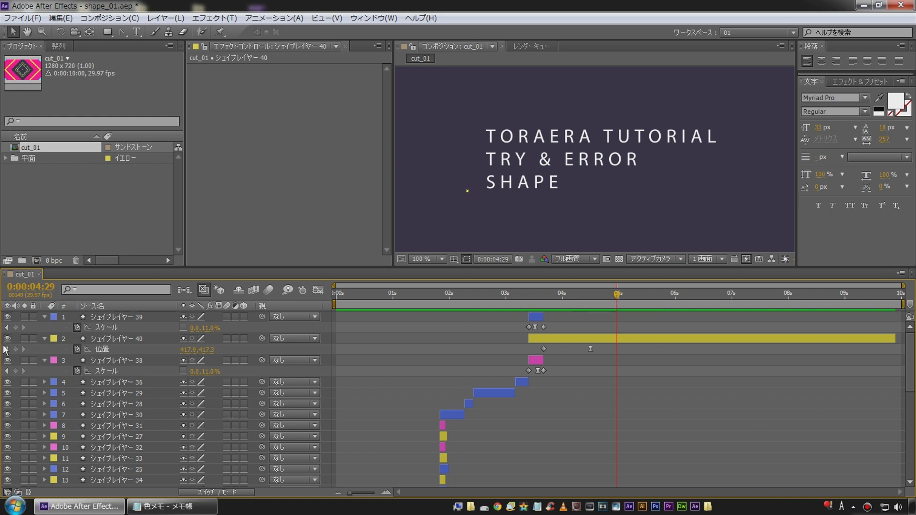
Split シェイプレイヤー 40 at 0:00:04:25
click(7, 349)
key(shift+Page_Down)
click(126, 336)
key(ctrl+shift+d)
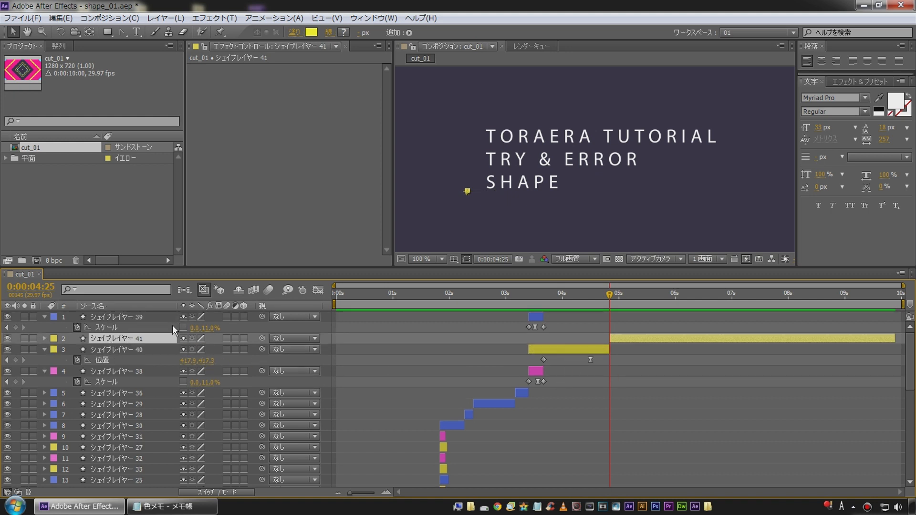
Split the TORAERA TUTORIAL, TRY & ERROR and SHAPE text layers at 0:00:04:25 and place the new halves directly below シェイプレイヤー 41
scroll(506, 368, down, 8)
scroll(507, 372, up, 6)
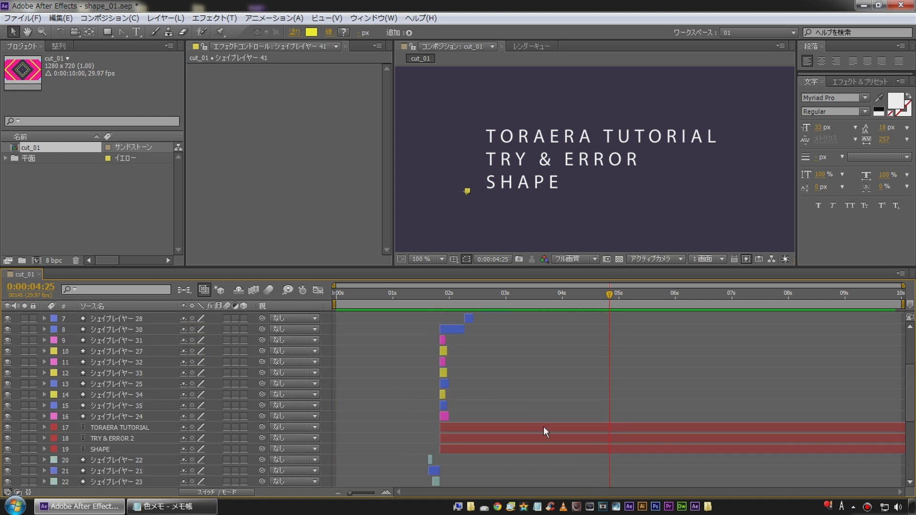
click(494, 427)
shift+click(467, 448)
key(ctrl+shift+d)
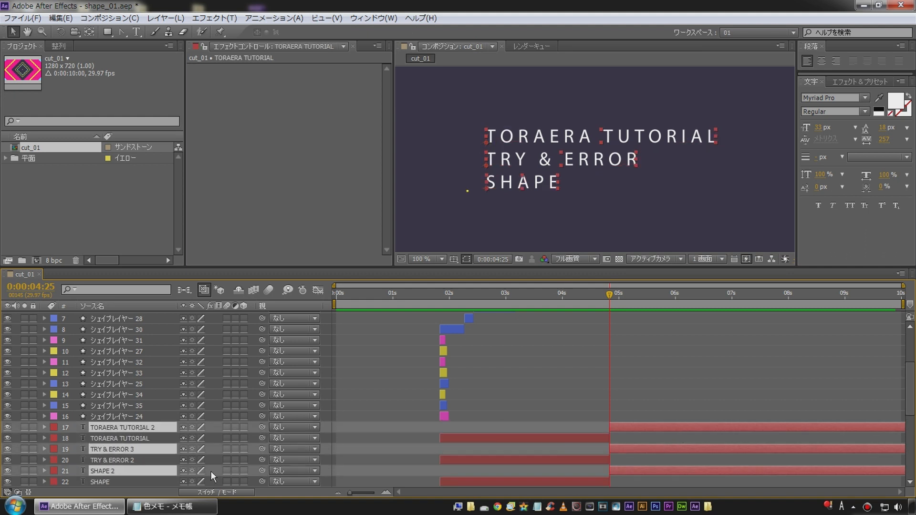
drag(112, 424, 160, 323)
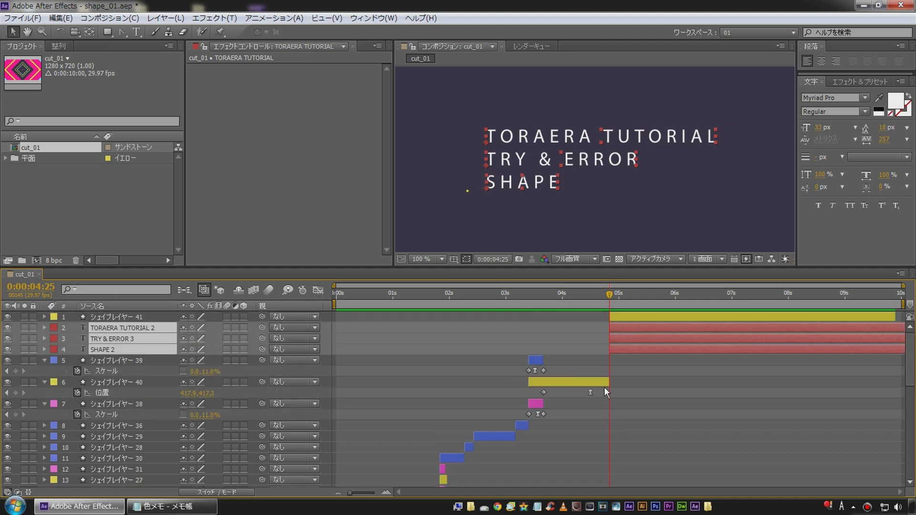
Collapse the layers' keyframed properties, fit the composition in the viewer and preview the animation from 0:00:01:13
click(591, 333)
key(u)
key(u)
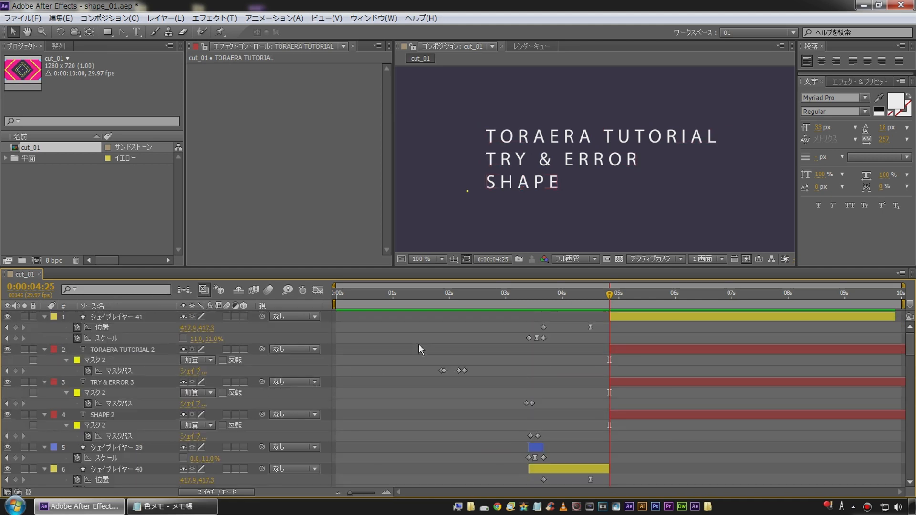
drag(584, 299, 426, 299)
click(428, 258)
click(477, 275)
click(660, 431)
key(space)
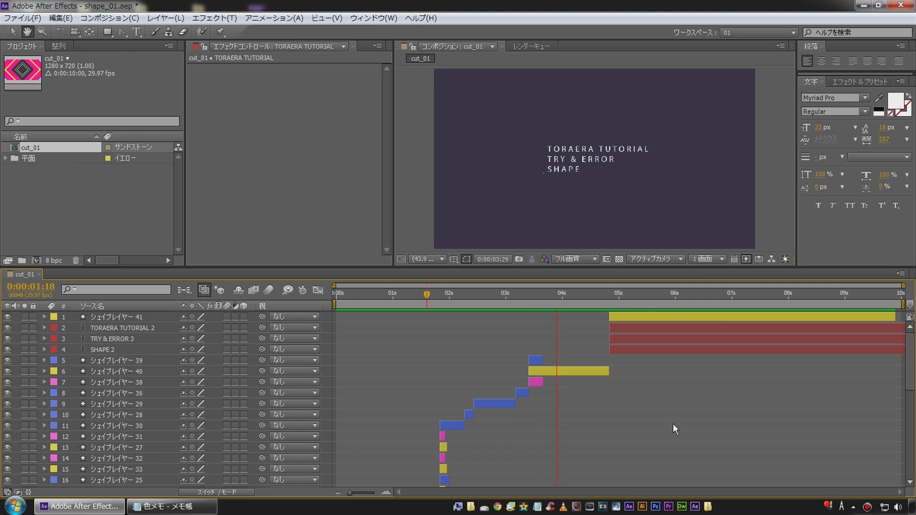
click(416, 295)
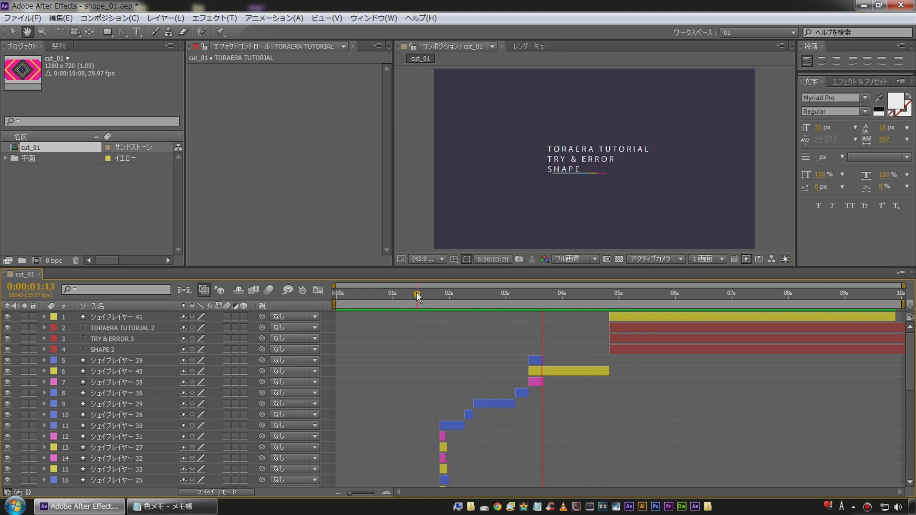
key(space)
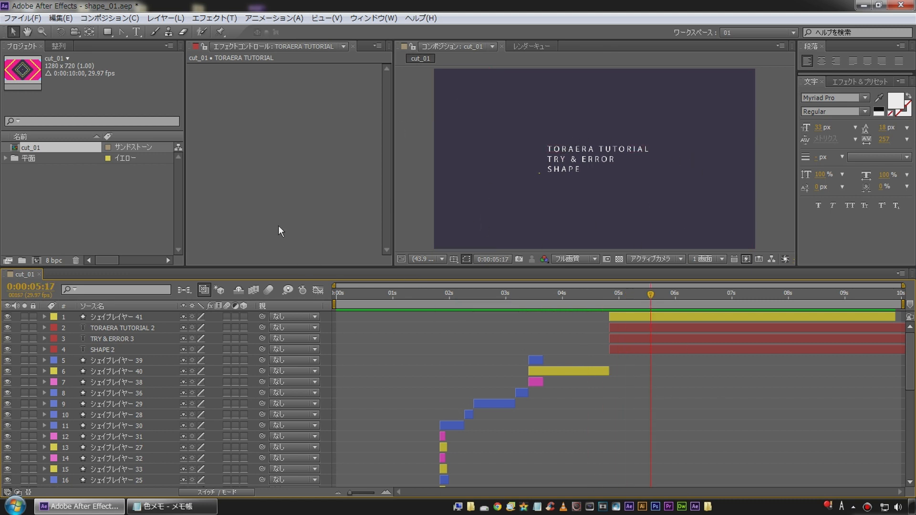
Create a white 1280 × 720 px solid and draw a rectangular mask on it around the three text lines
right_click(18, 317)
mouse_move(248, 323)
click(353, 356)
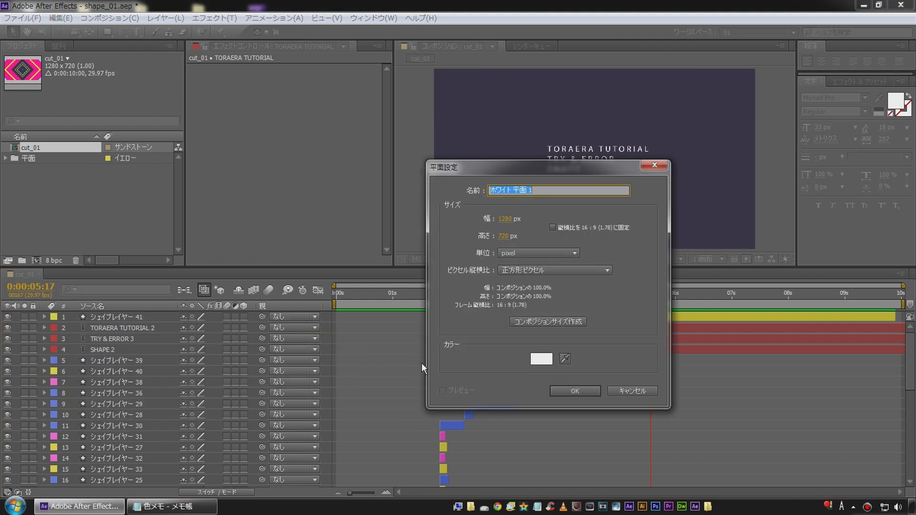
click(576, 392)
click(108, 32)
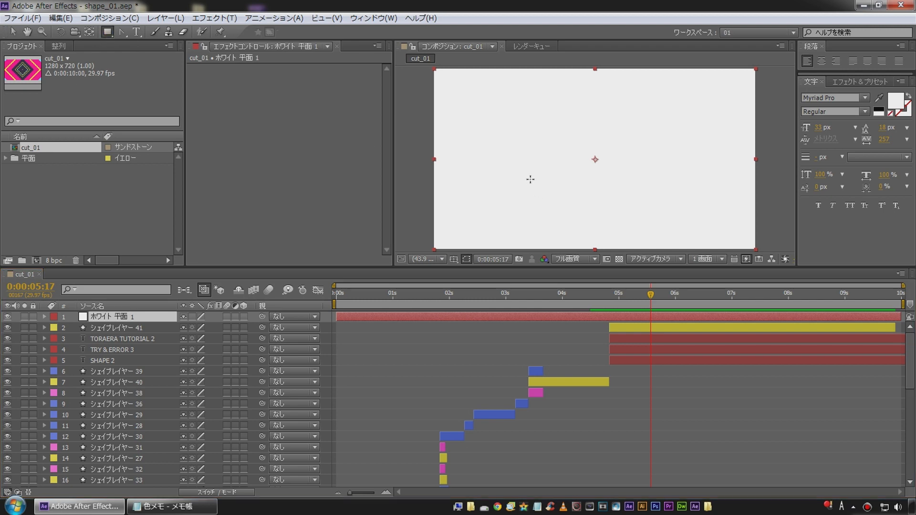
drag(518, 181, 696, 135)
Set the opacity of the white solid to 50%
click(102, 315)
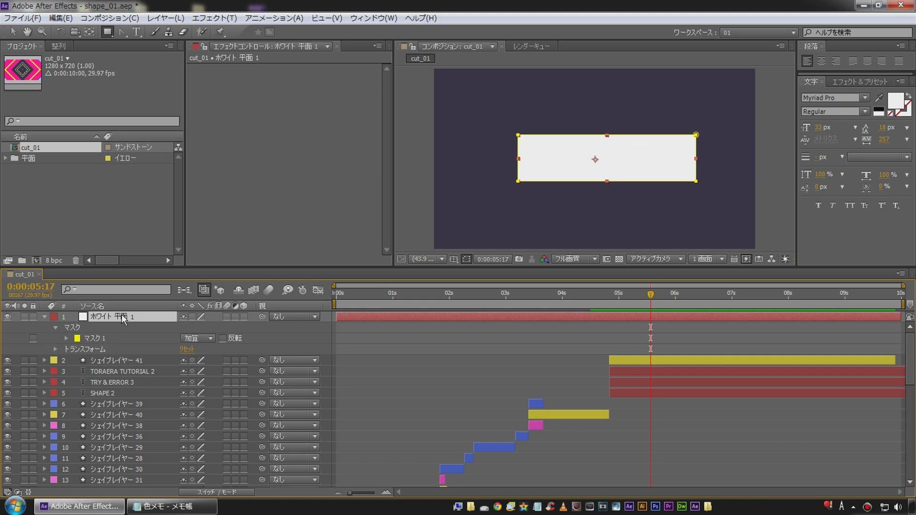
key(t)
click(187, 328)
text(50)
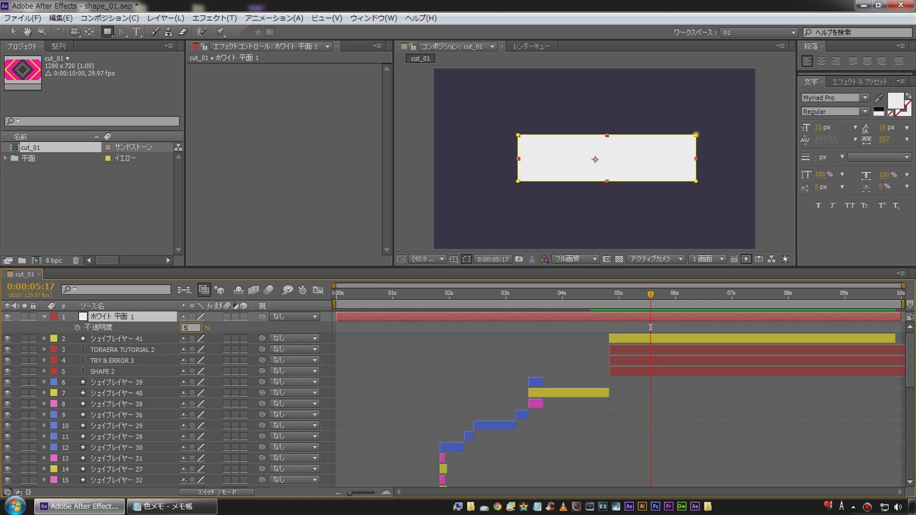
key(Return)
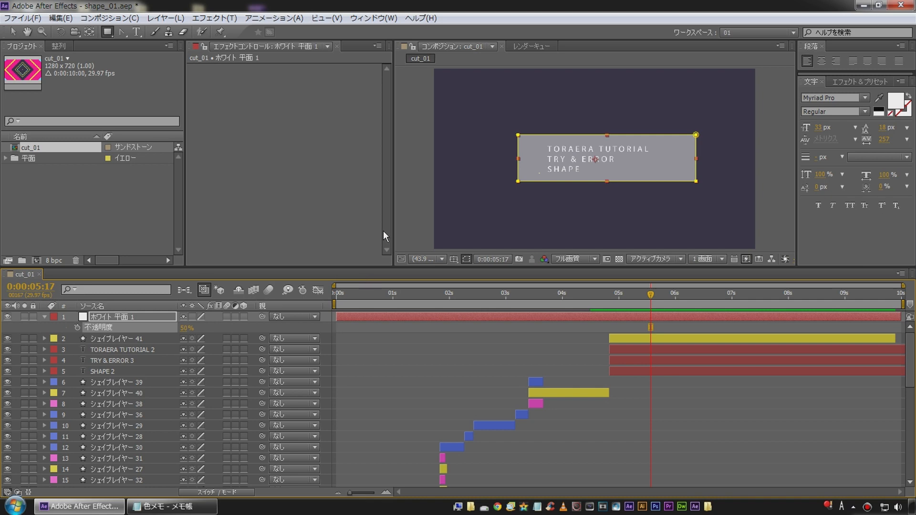
Align the lower-left corner of the white solid's mask with the centre of the small yellow square
key(v)
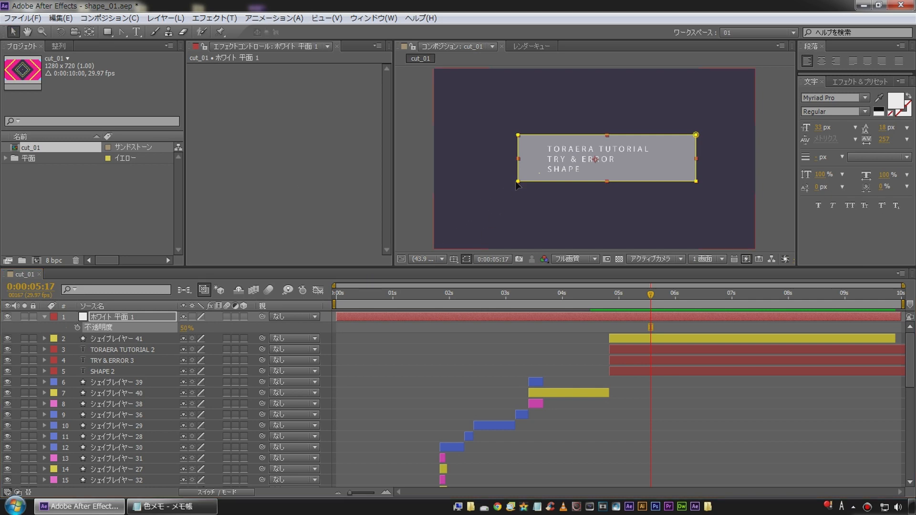
drag(549, 164, 570, 155)
scroll(556, 180, up, 6)
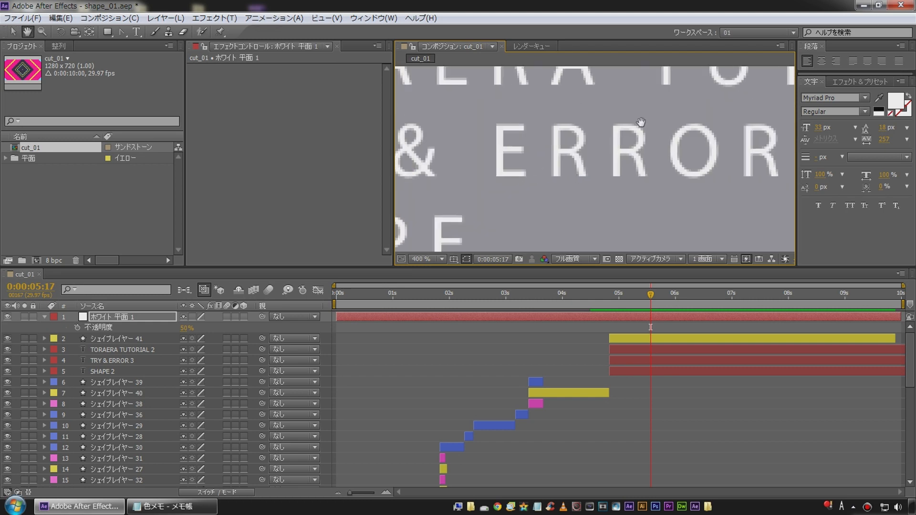
drag(660, 129, 702, 119)
drag(539, 183, 562, 196)
scroll(570, 168, up, 1)
key(period)
drag(504, 117, 506, 148)
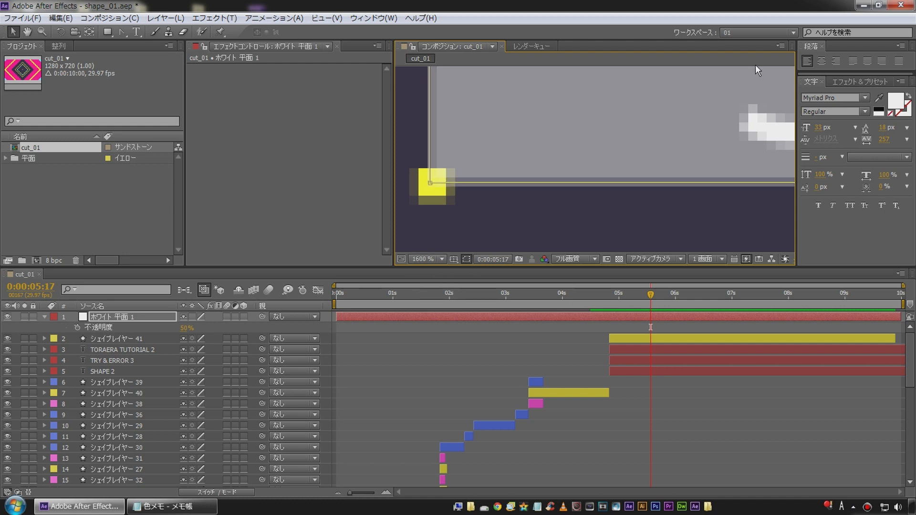
scroll(671, 100, down, 5)
scroll(670, 104, down, 1)
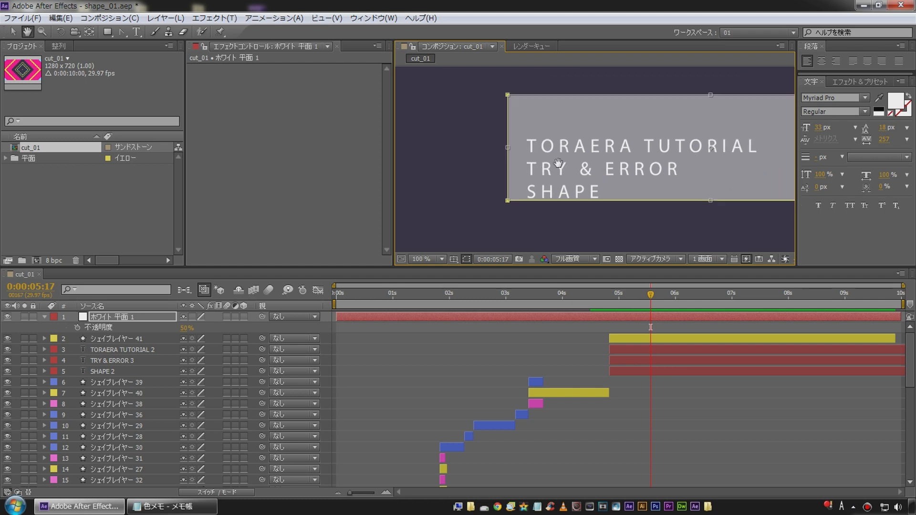
Pull the mask's right edge in to just past TUTORIAL and lower its upper edge to just above the first text line
scroll(505, 172, right, 2)
scroll(556, 168, down, 1)
drag(713, 165, 646, 172)
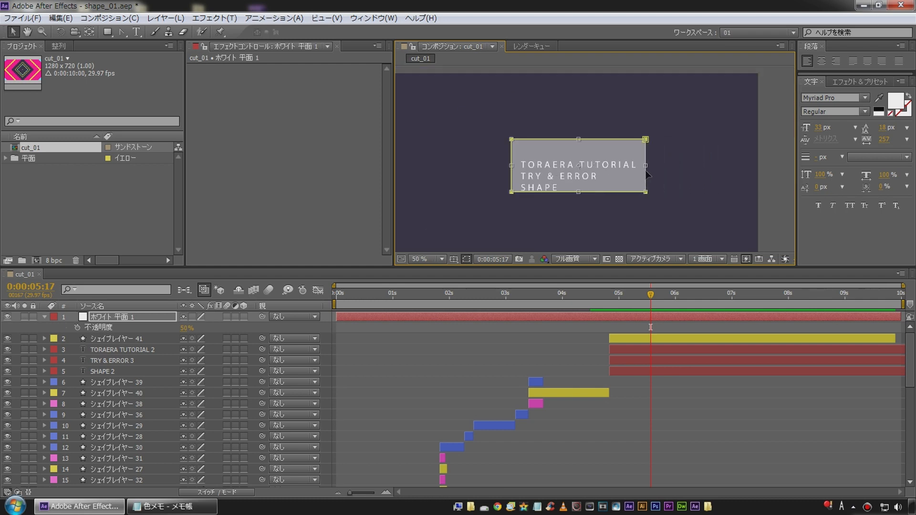
drag(579, 139, 579, 158)
click(554, 227)
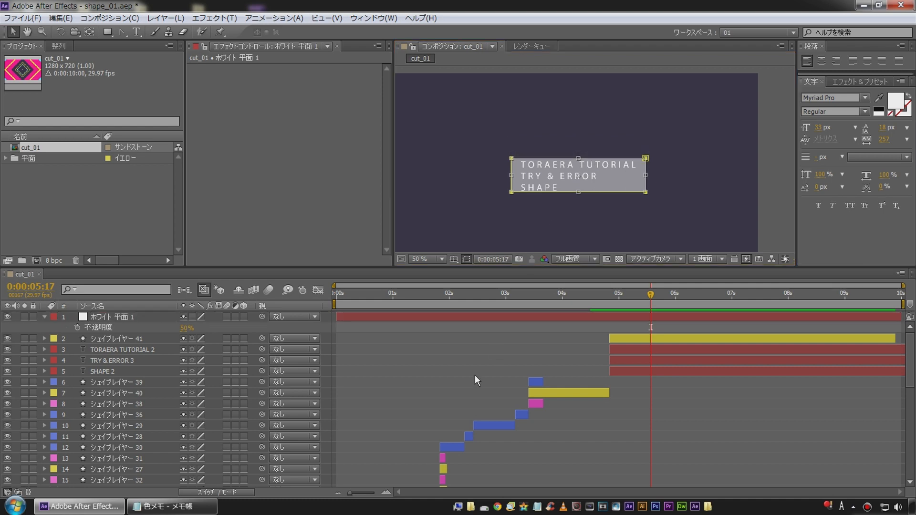
Lower the upper edge of the white solid's mask by about 2 px at 100% magnification
key(period)
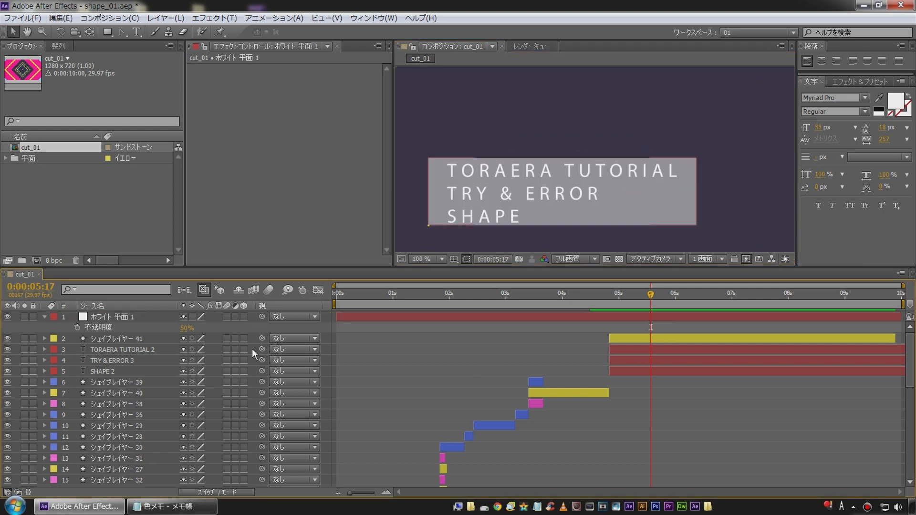
click(115, 318)
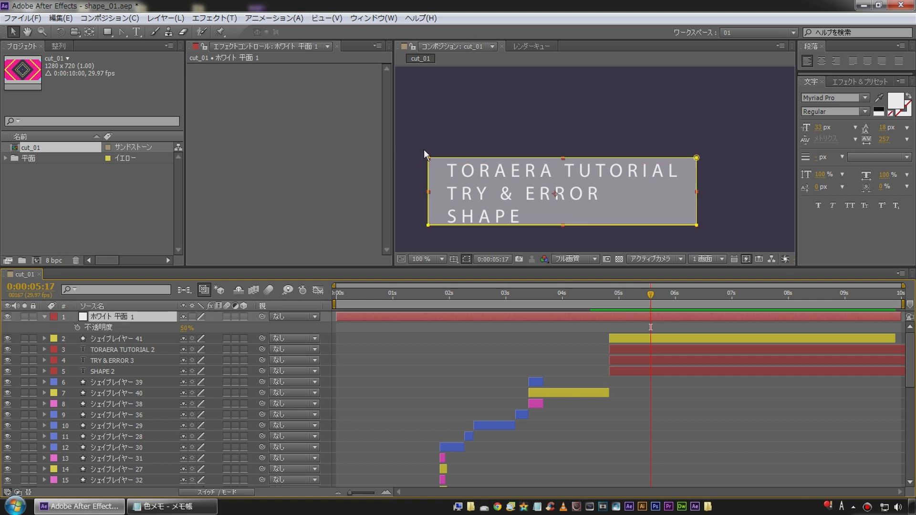
click(431, 162)
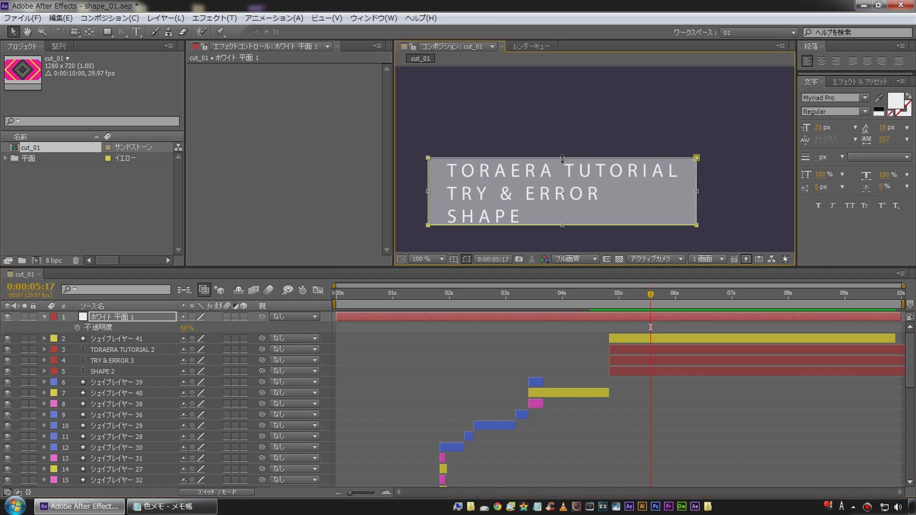
drag(562, 158, 563, 160)
click(462, 349)
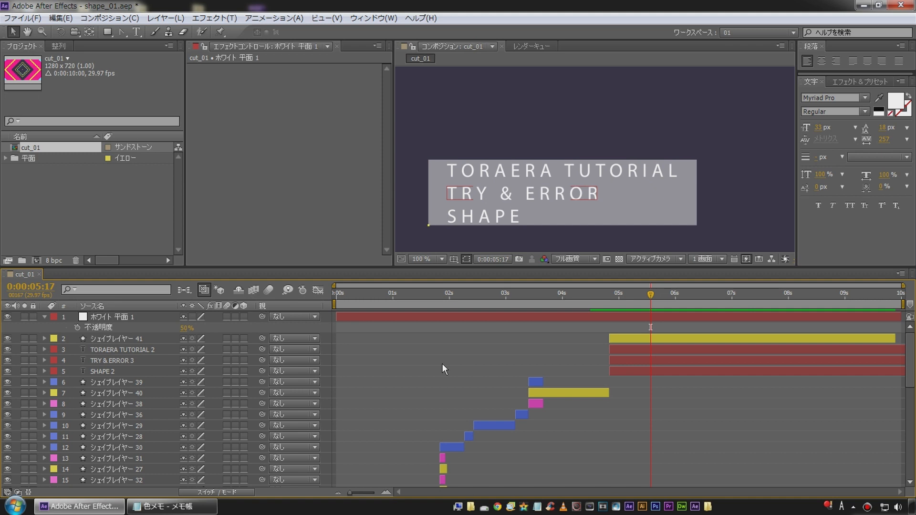
Move the anchor point of シェイプレイヤー 41 to the centre of its small yellow square and show the layer's keyframed properties
click(102, 339)
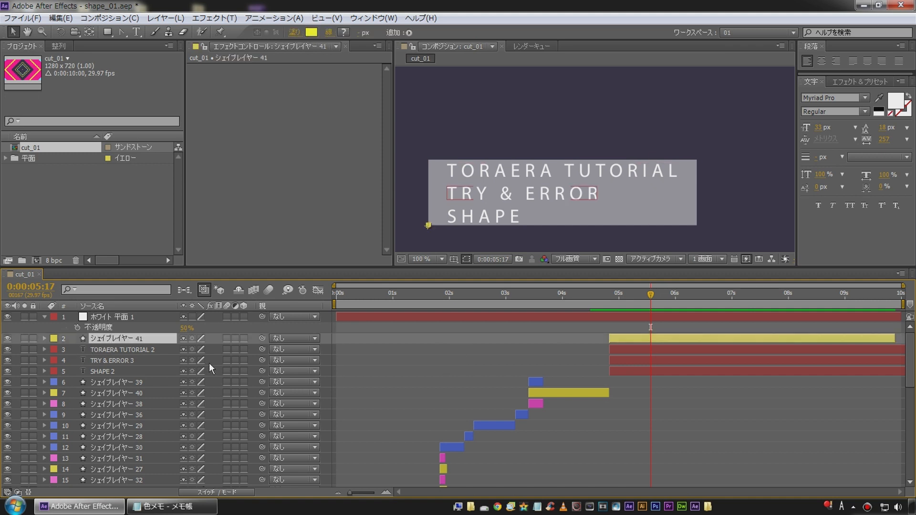
scroll(465, 214, up, 4)
drag(464, 214, 624, 169)
scroll(686, 122, up, 4)
drag(681, 160, 579, 186)
key(v)
click(92, 33)
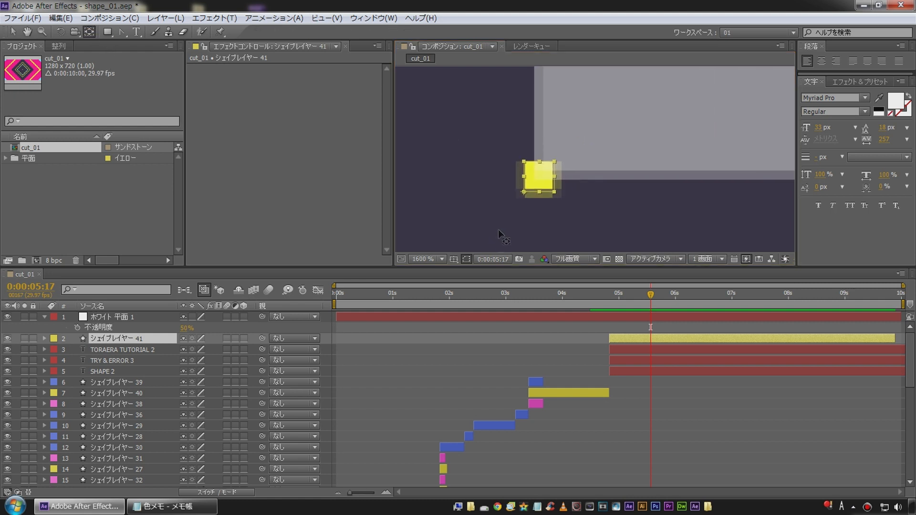
click(541, 183)
click(121, 339)
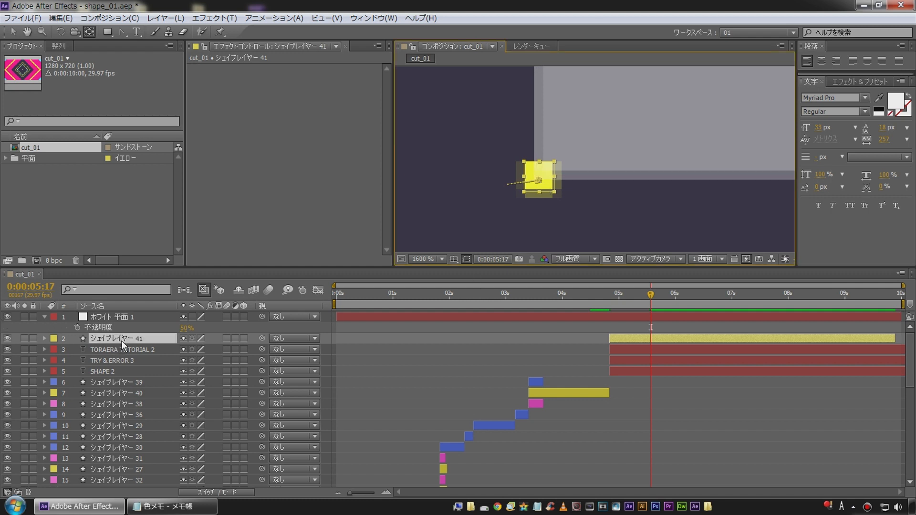
key(u)
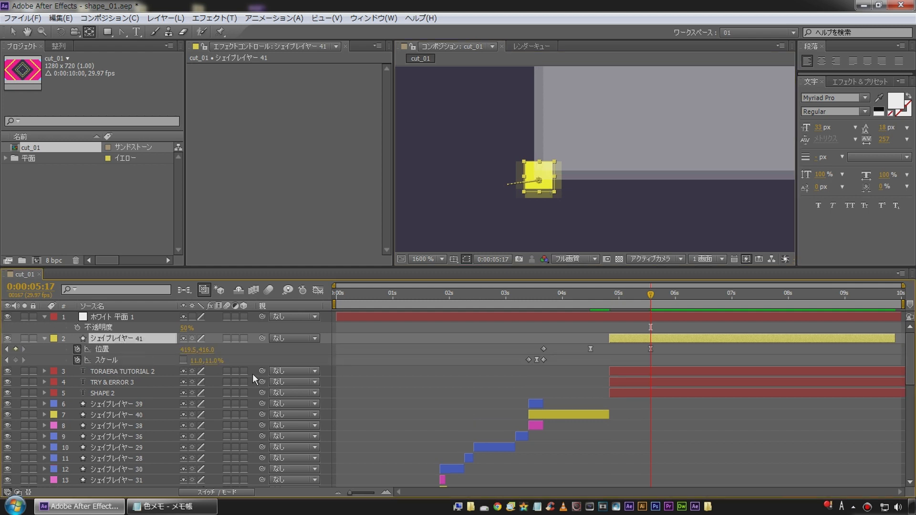
Remove the position and scale keyframes from シェイプレイヤー 41 and align its anchor point with the centre of the yellow square
click(77, 349)
click(77, 360)
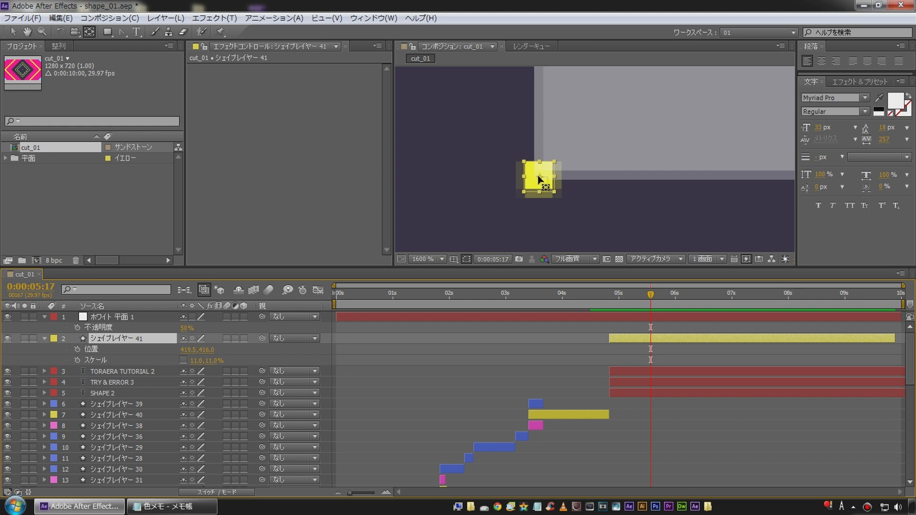
drag(539, 180, 540, 176)
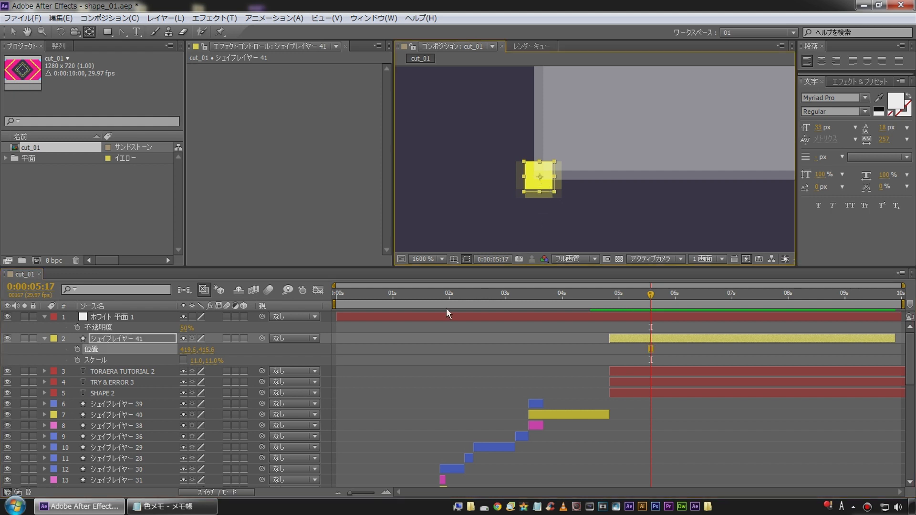
click(13, 31)
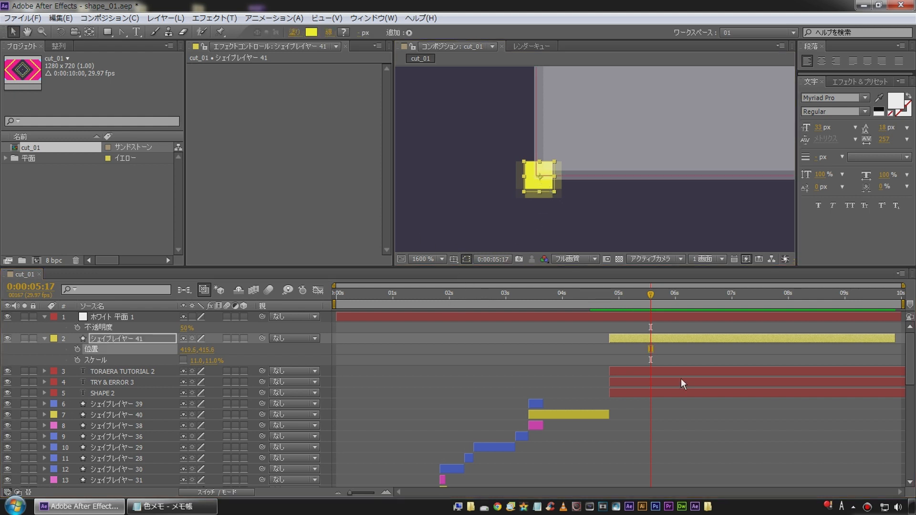
Deselect the white solid and show the keyframed properties of all layers in the composition
click(119, 317)
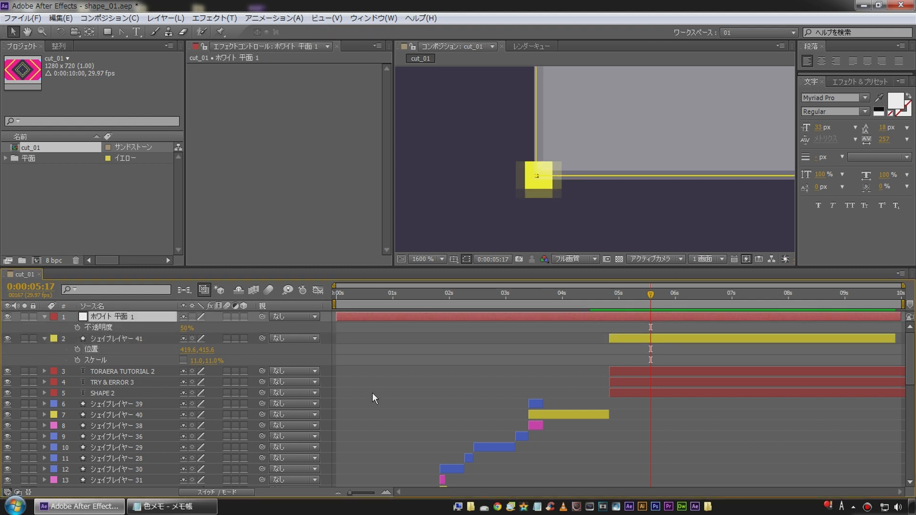
click(444, 416)
key(u)
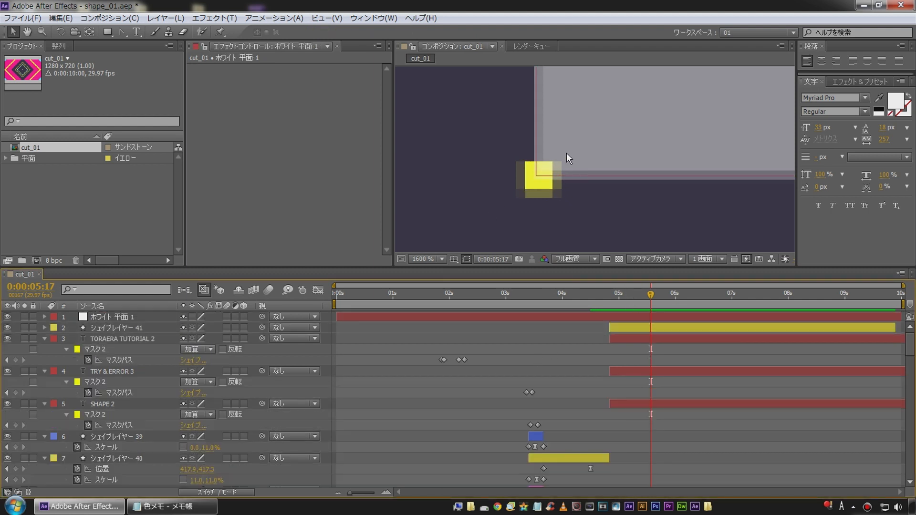
With the whole text block in view at 100%, expand the ホワイト 平面 1 layer's mask group and マスク 1
scroll(567, 154, down, 2)
key(h)
drag(668, 122, 508, 164)
scroll(555, 141, down, 1)
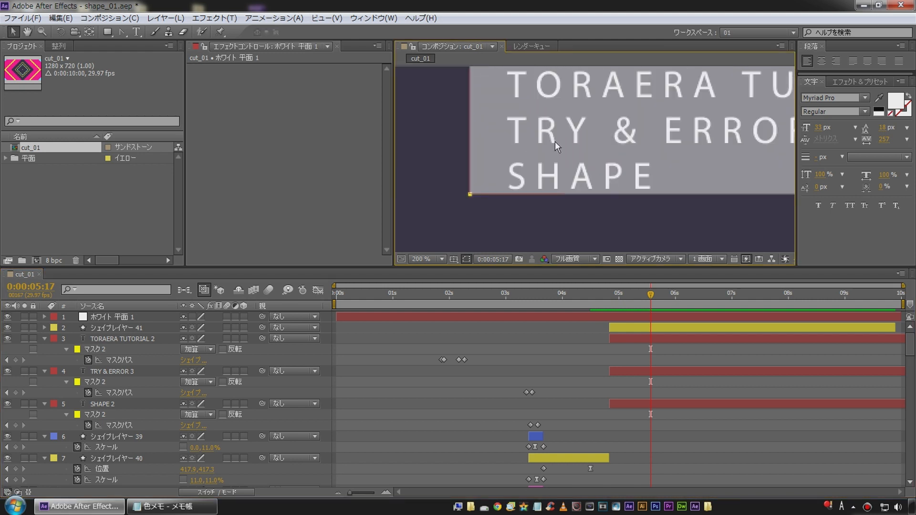
scroll(554, 141, down, 1)
drag(673, 117, 599, 141)
key(v)
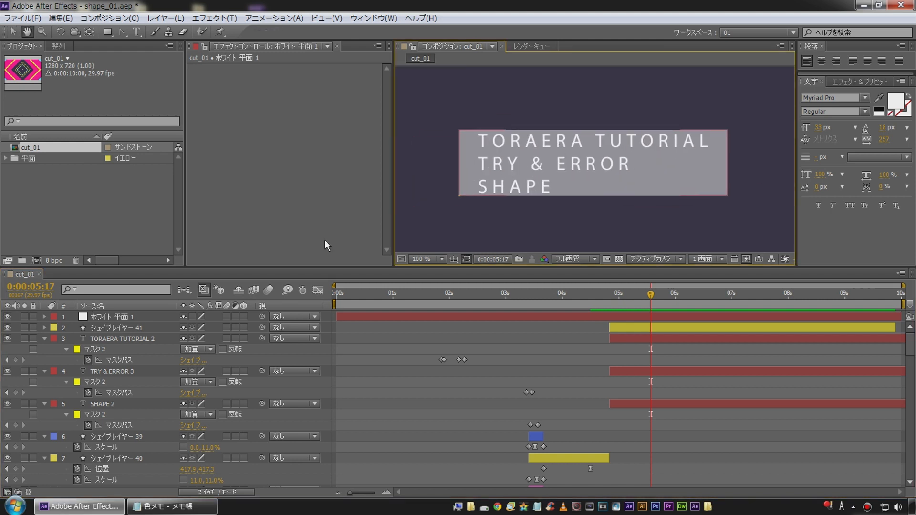
click(101, 319)
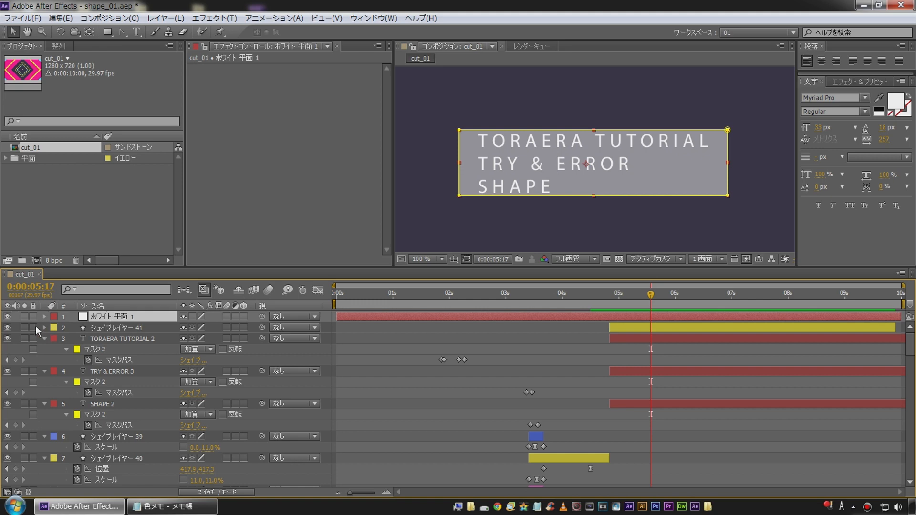
click(46, 316)
click(57, 328)
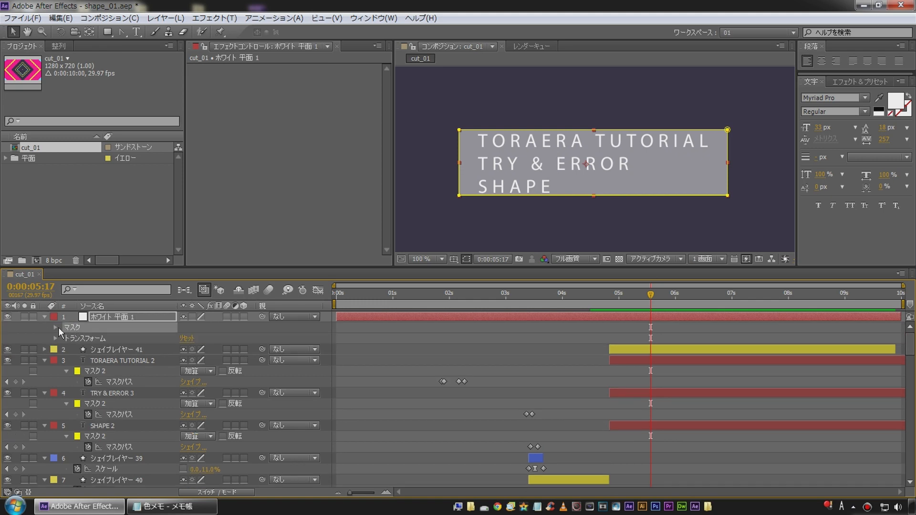
click(55, 327)
click(68, 339)
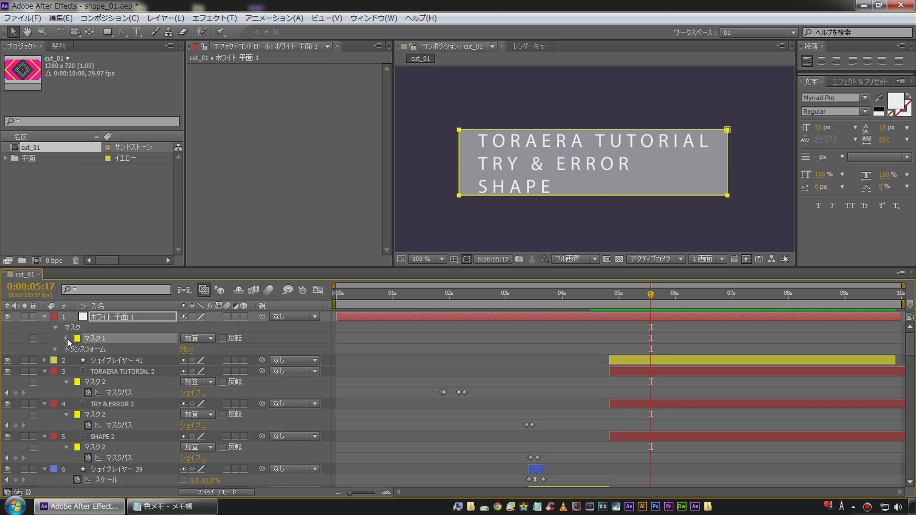
Copy the mask path (マスクパス) of マスク 1 on the ホワイト 平面 1 layer
click(67, 339)
click(113, 350)
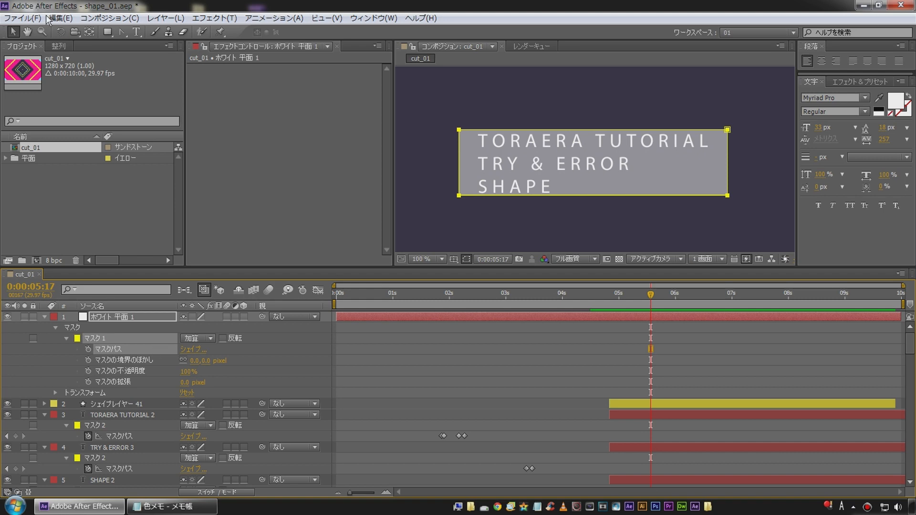
click(60, 18)
click(81, 87)
Paste the copied path into the Position (位置) property of シェイプレイヤー 41, starting at its in point 0:00:04:25
click(106, 404)
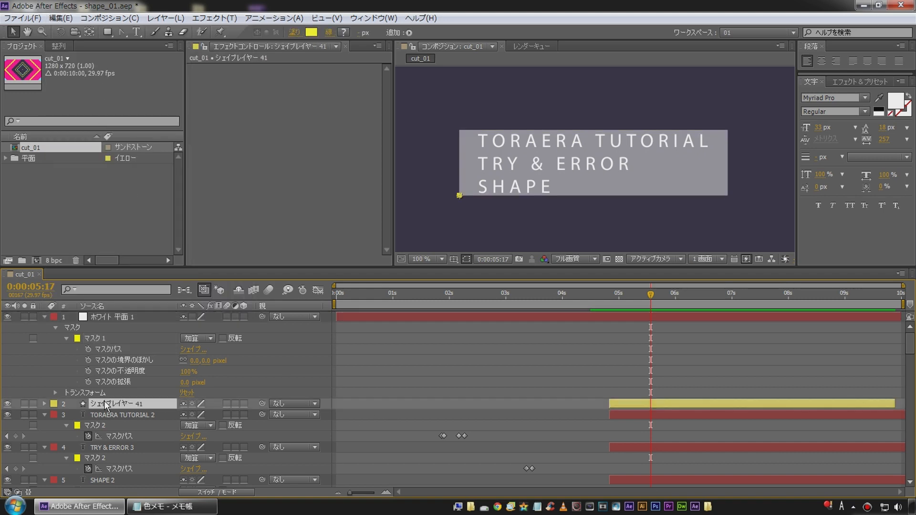
key(i)
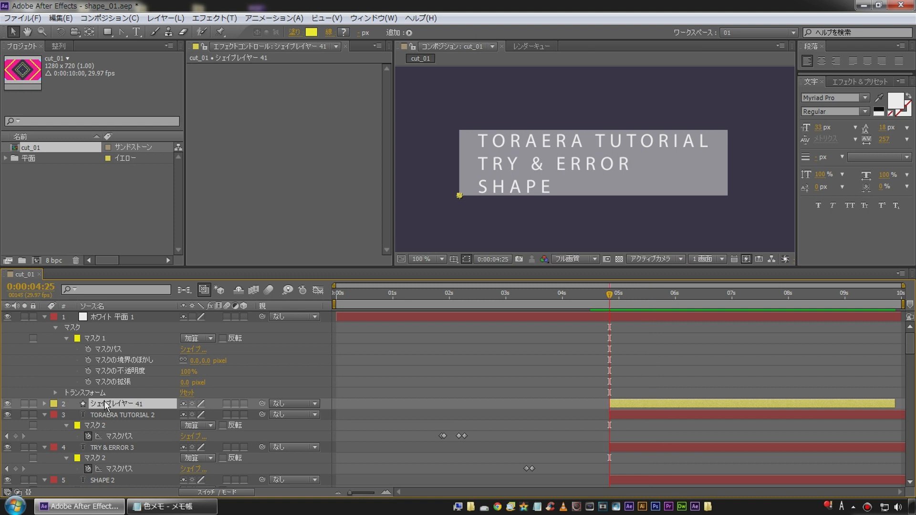
key(alt+shift+p)
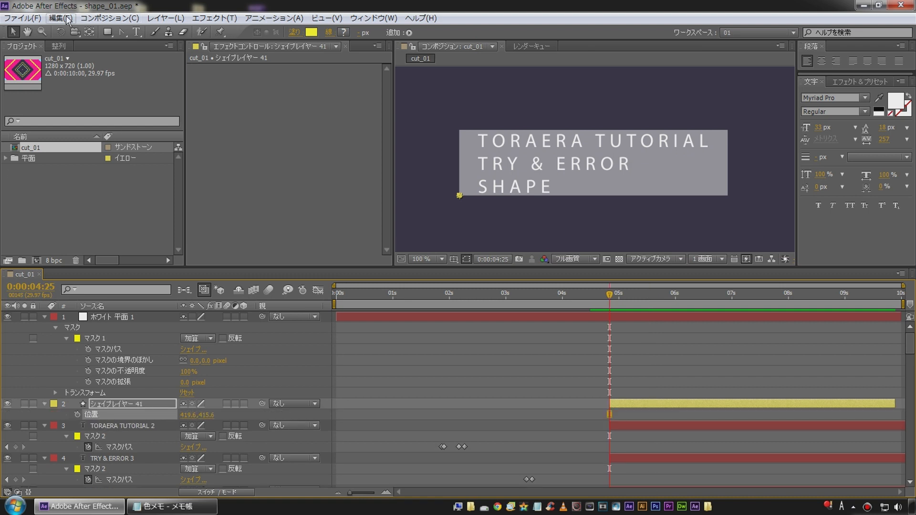
click(62, 18)
click(83, 110)
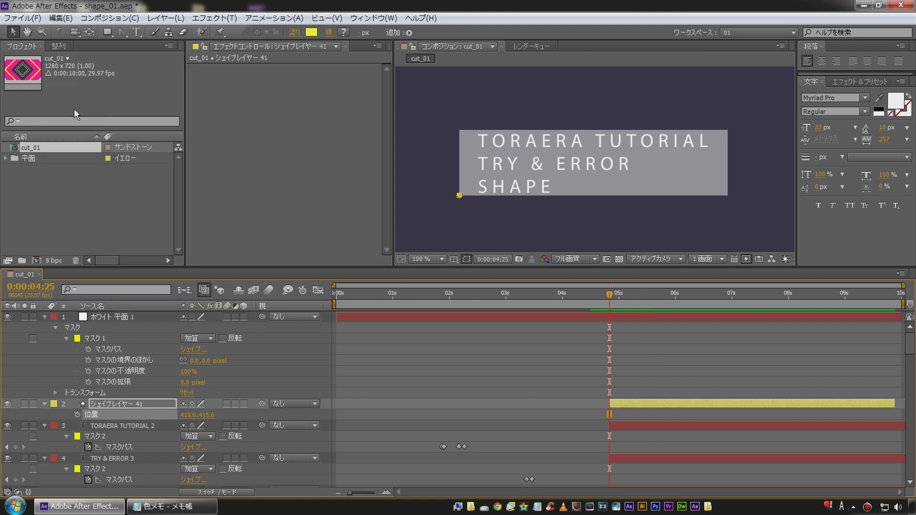
click(514, 351)
Preview the small shape travelling around the text box's outline from about 0:00:04:25
key(space)
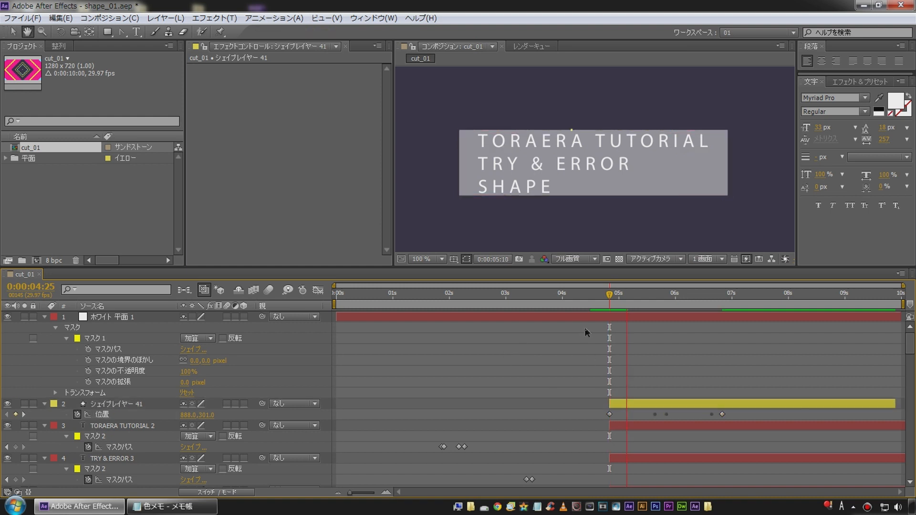
drag(595, 296, 615, 296)
key(h)
key(space)
click(596, 295)
key(space)
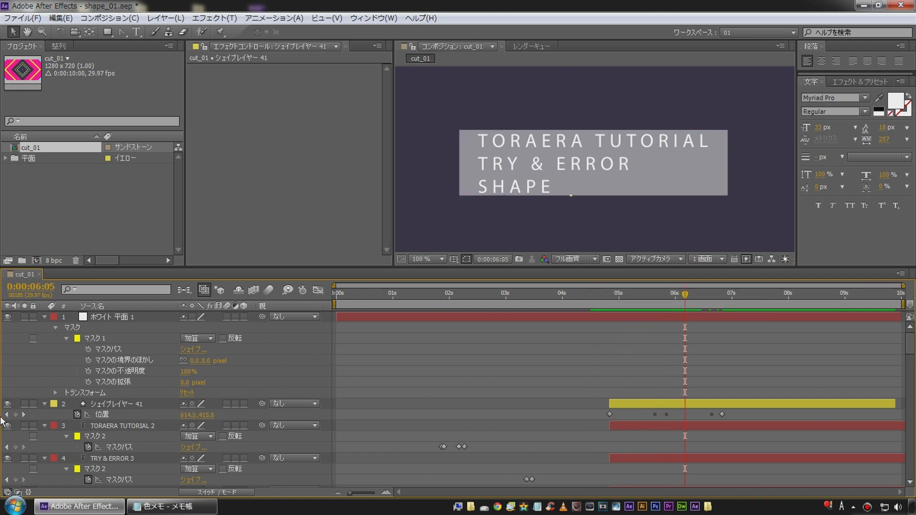
click(603, 298)
key(space)
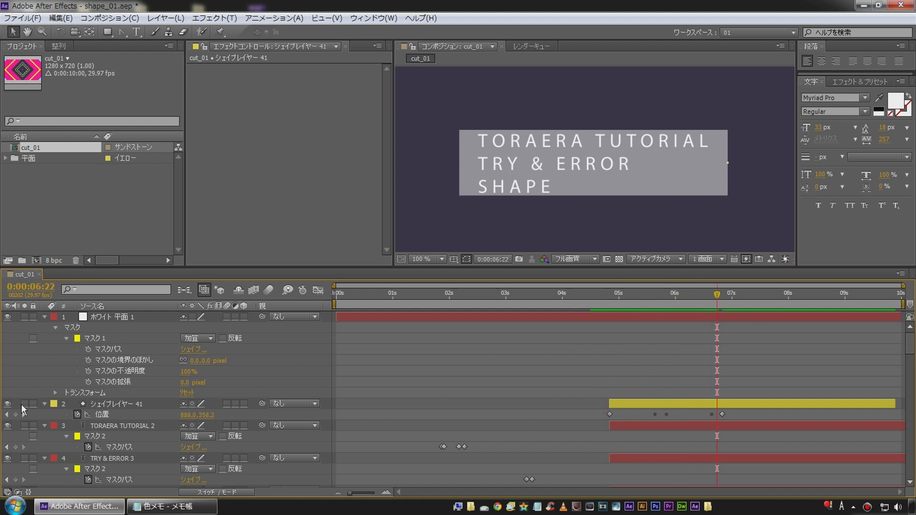
Collapse the ホワイト 平面 1 layer and show only the animated Position property of シェイプレイヤー 41
click(109, 315)
click(45, 316)
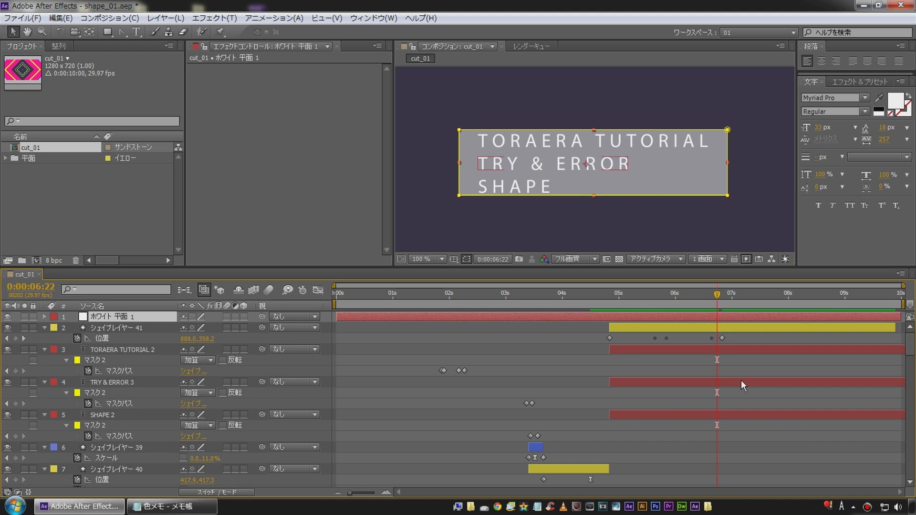
click(123, 327)
key(u)
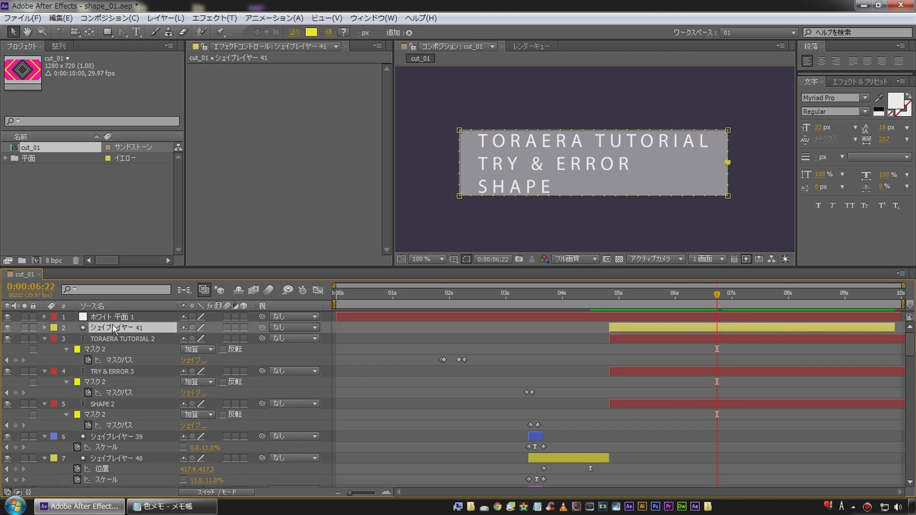
key(u)
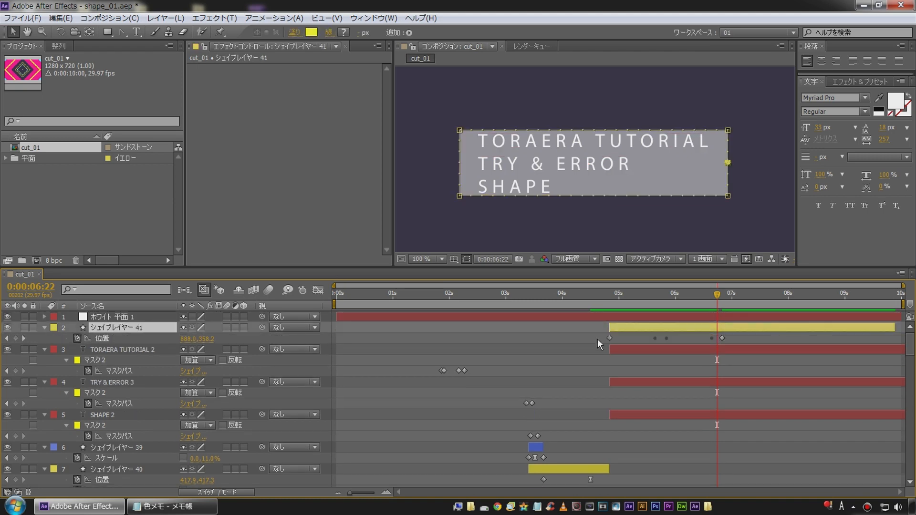
Turn off Rove Across Time (時間ロービング) for all Position keyframes of シェイプレイヤー 41 and apply Easy Ease to them
drag(588, 334, 730, 342)
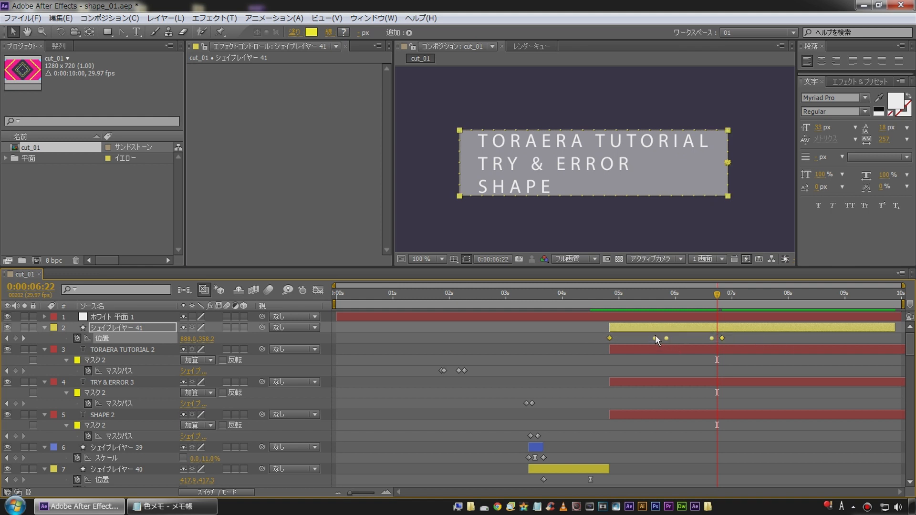
right_click(654, 336)
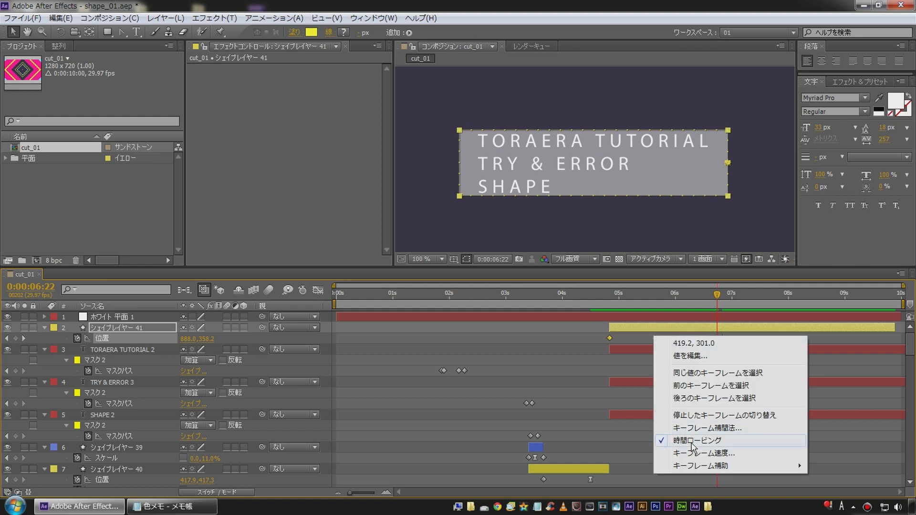
click(693, 441)
drag(590, 330, 771, 347)
key(F9)
click(597, 337)
Shift the third Position keyframe of シェイプレイヤー 41 later to lengthen the movement along the box's upper edge
click(608, 298)
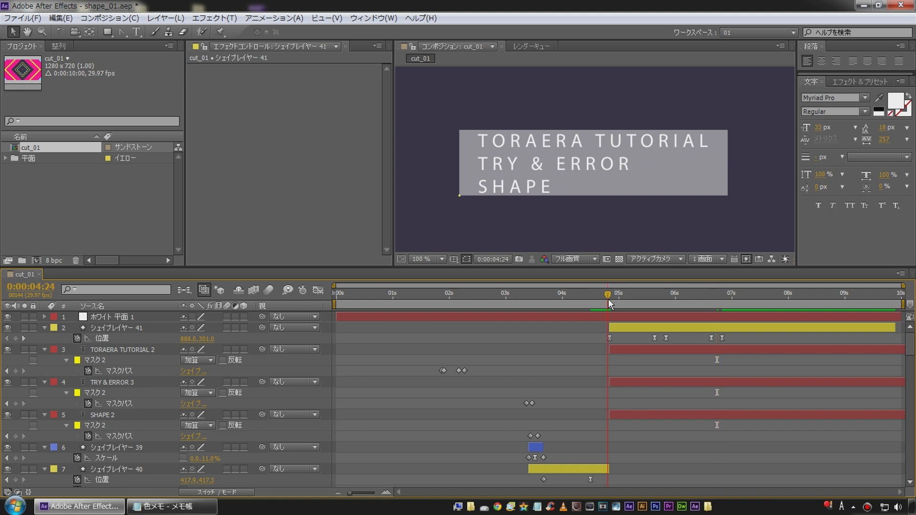
drag(608, 298, 609, 299)
mouse_move(621, 294)
mouse_down()
mouse_move(705, 293)
mouse_move(609, 290)
mouse_up()
drag(609, 338, 687, 338)
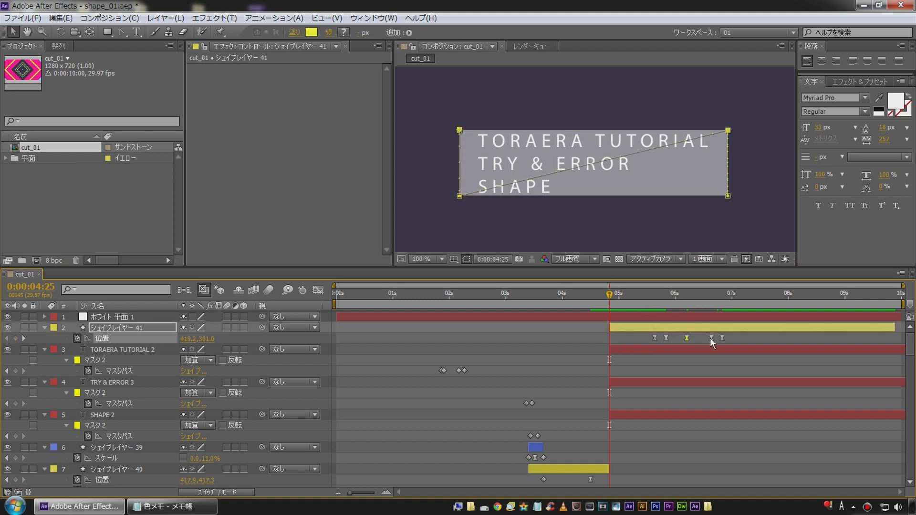
click(665, 294)
drag(666, 338, 609, 341)
click(622, 329)
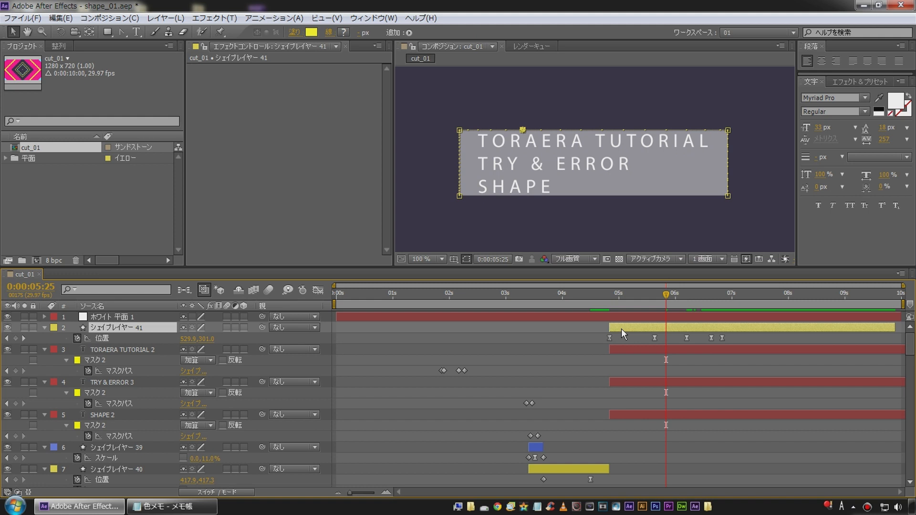
Delay the last Position keyframe of シェイプレイヤー 41 to about 0:00:07:00
key(j)
drag(612, 295, 711, 290)
drag(723, 339, 730, 339)
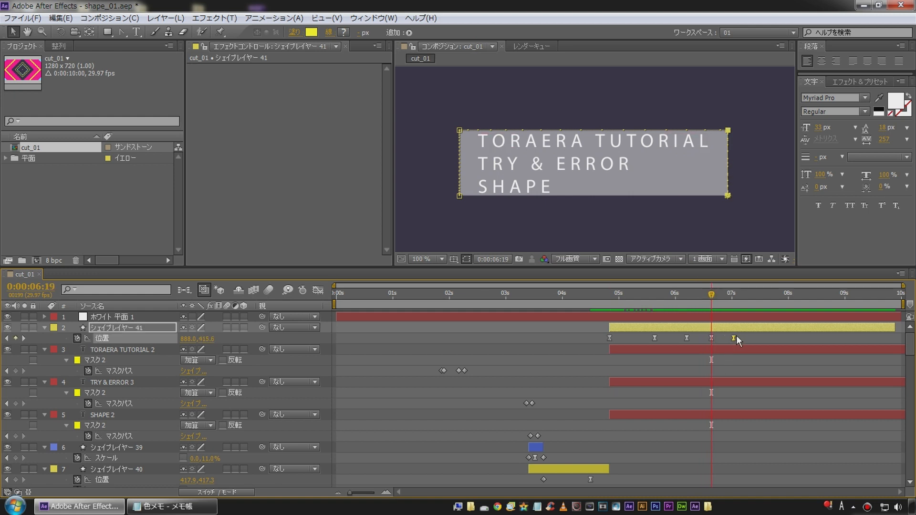
key(Delete)
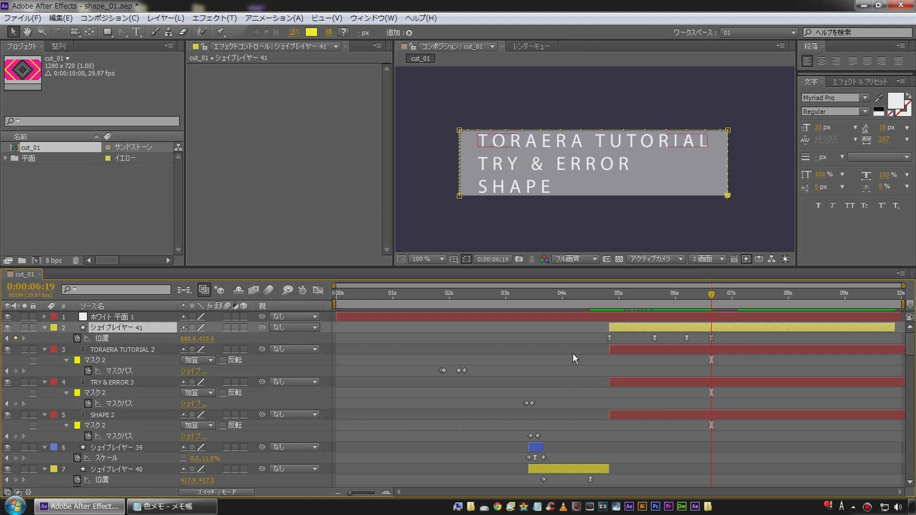
click(609, 338)
drag(715, 295, 603, 296)
key(ctrl+v)
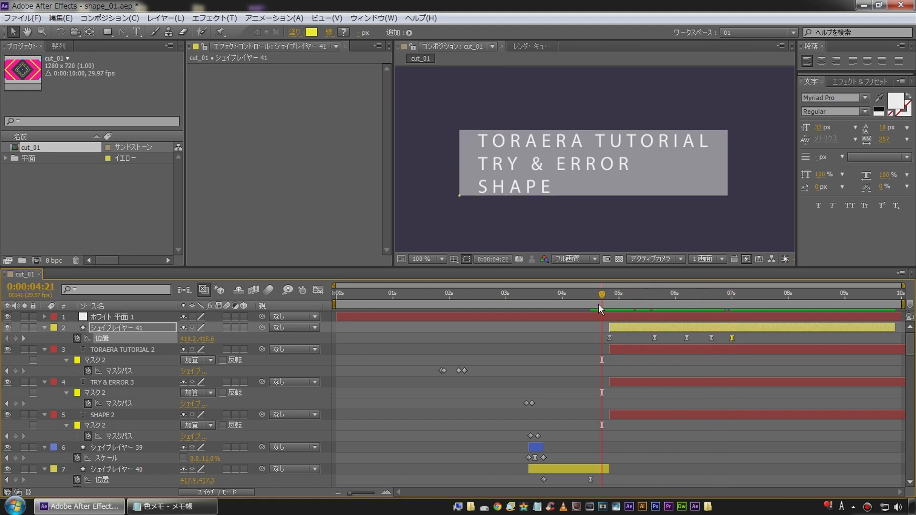
Preview the retimed shape movement around the text box from just before its layer starts
click(575, 358)
key(space)
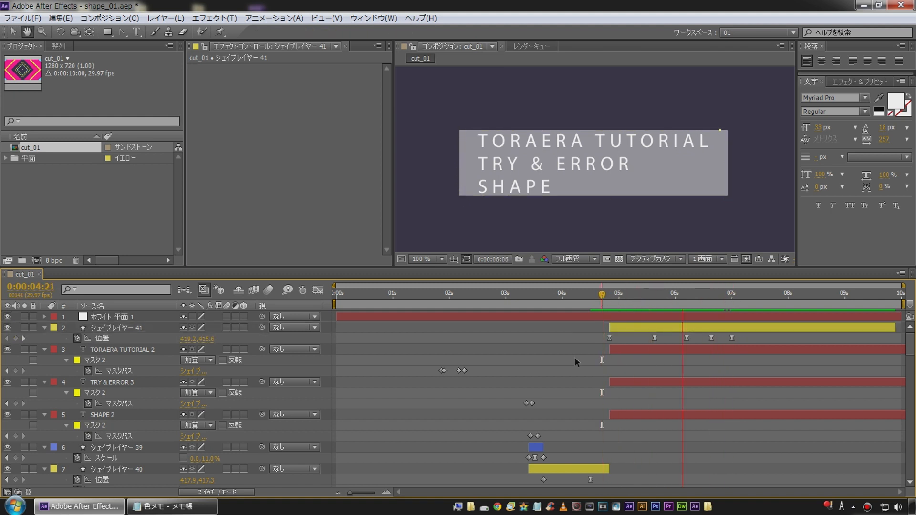
click(598, 299)
key(space)
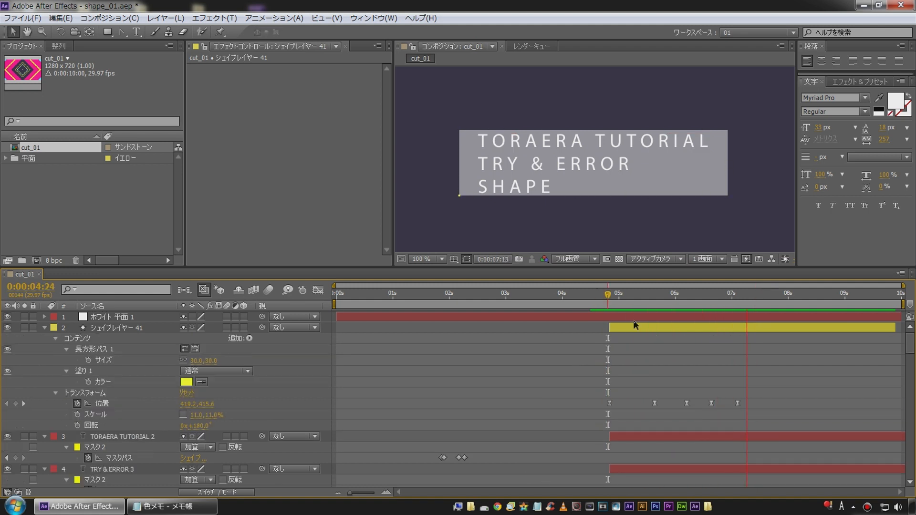
key(space)
Move the second Position keyframe of シェイプレイヤー 41 to 0:00:05:15, 20 frames after the first one
drag(603, 297, 616, 302)
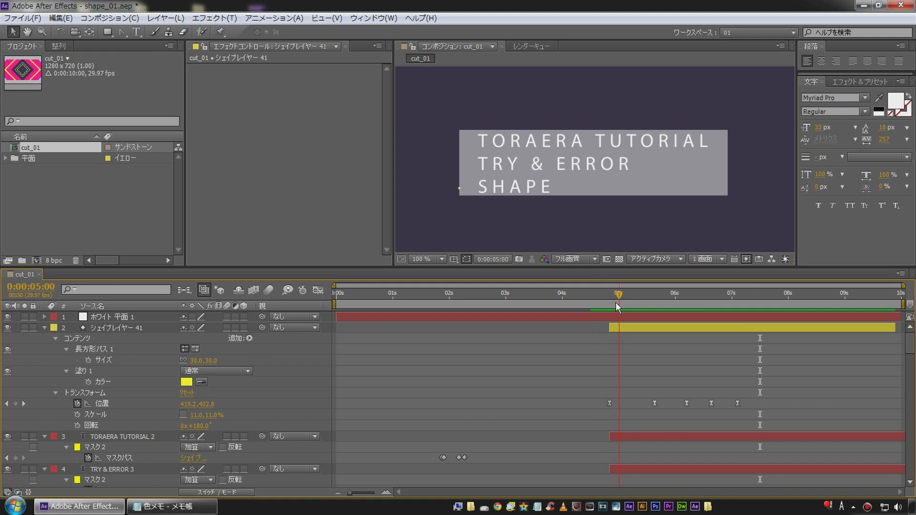
click(6, 403)
key(shift+Page_Down)
key(shift+Page_Down)
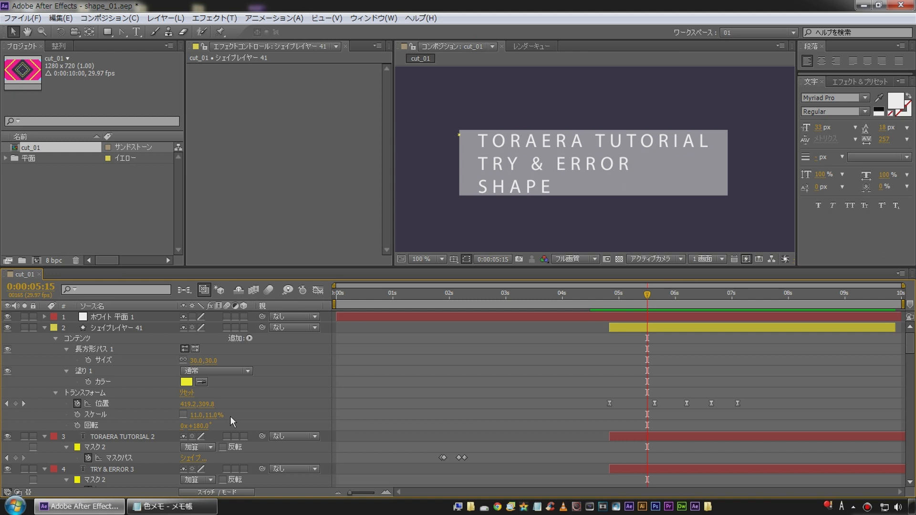
drag(654, 404, 649, 404)
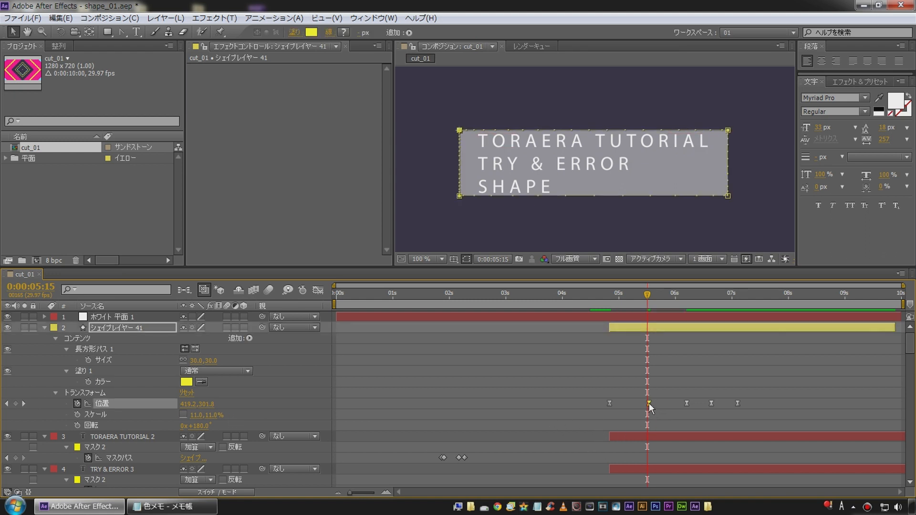
Shift the last three Position keyframes together so the third one sits at 0:00:06:15
key(shift+Page_Down)
key(shift+Page_Down)
key(shift+Page_Down)
click(714, 403)
drag(677, 389, 755, 402)
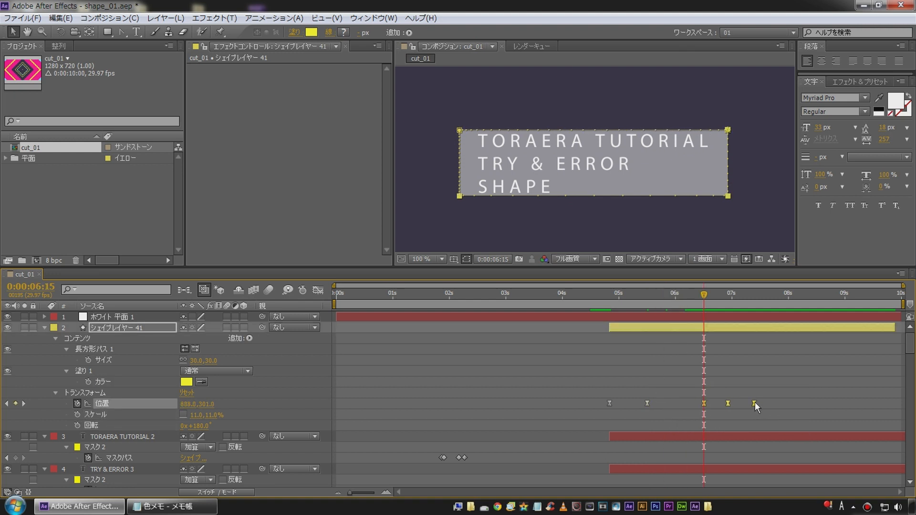
click(630, 388)
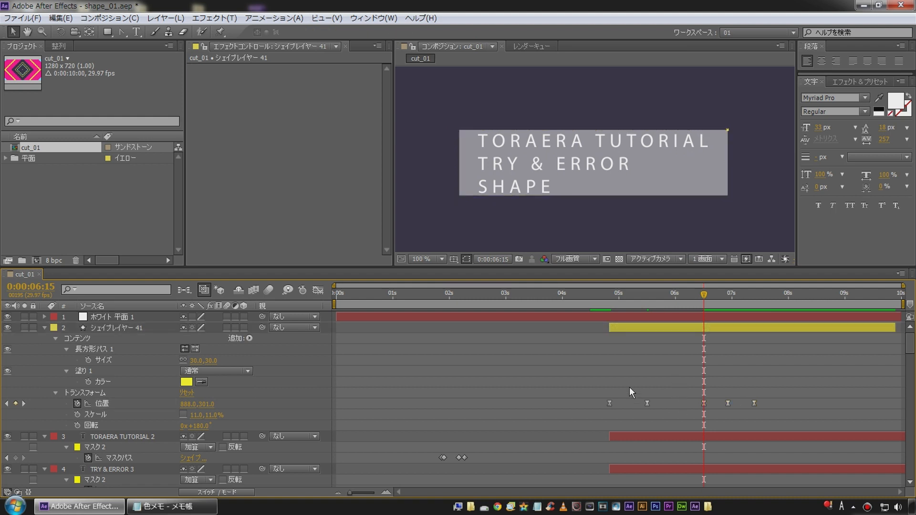
Shift the last two Position keyframes together so the fourth one sits at 0:00:07:05
key(shift+Page_Down)
key(shift+Page_Down)
drag(723, 380, 767, 404)
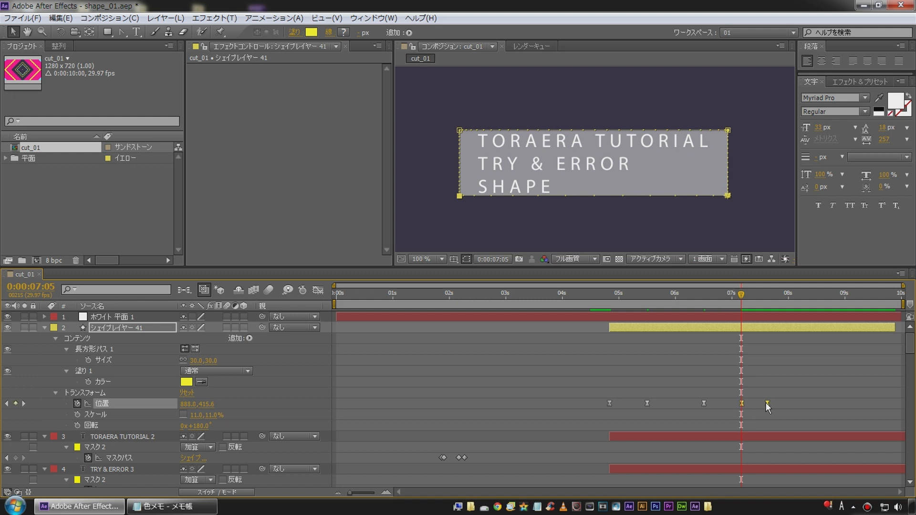
click(837, 332)
Move the final Position keyframe of シェイプレイヤー 41 to 0:00:08:05
key(shift+Page_Down)
key(shift+Page_Down)
key(shift+Page_Down)
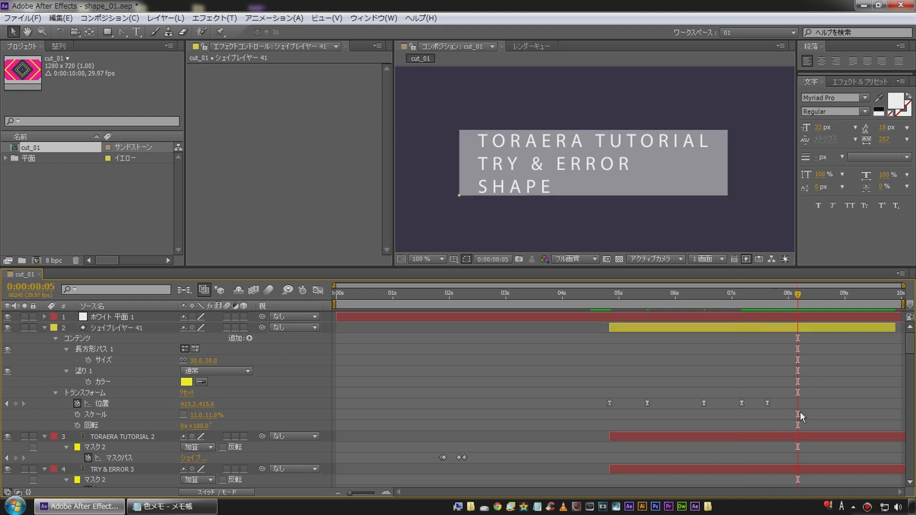
drag(768, 403, 790, 404)
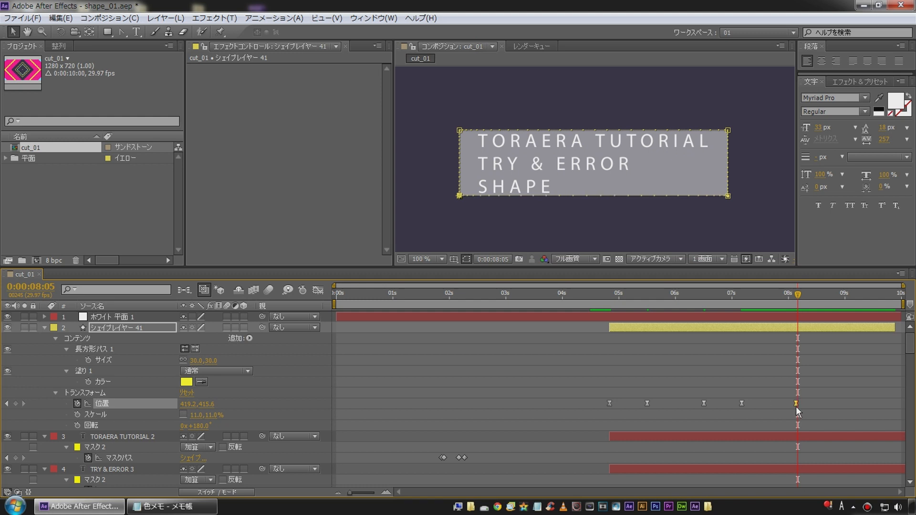
click(679, 347)
Preview the shape's evenly timed run around the text box from about 0:00:04:18
click(595, 297)
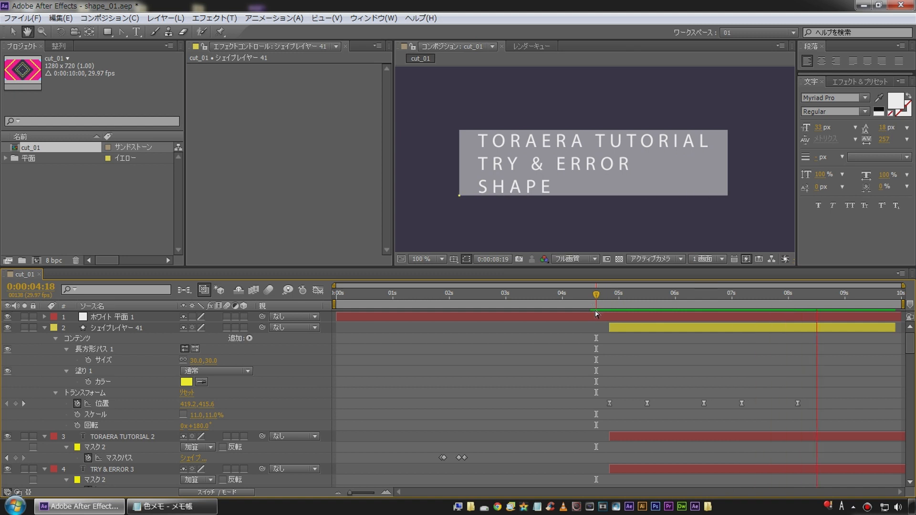
click(606, 298)
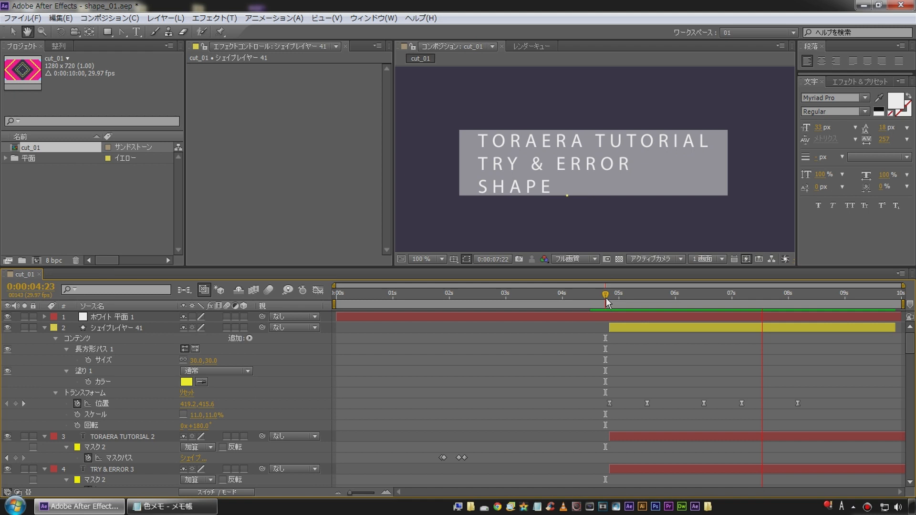
key(space)
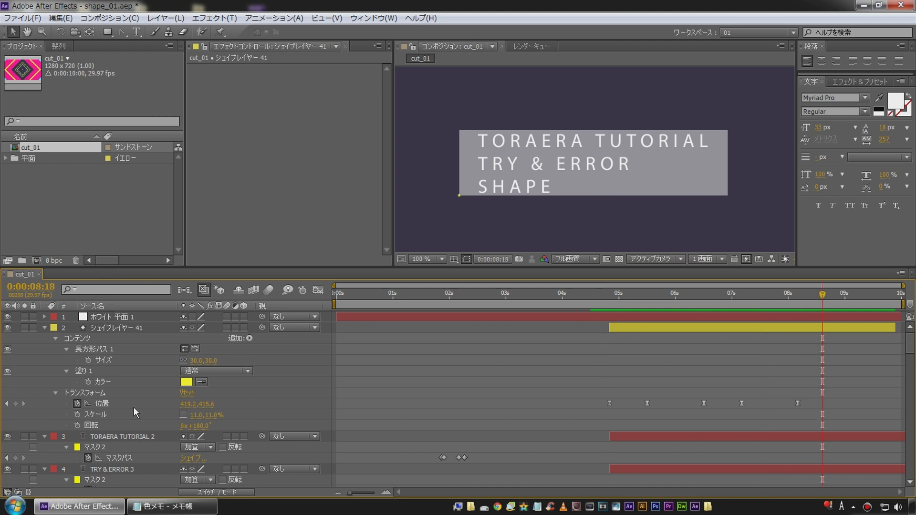
Lengthen the outgoing ease handle of シェイプレイヤー 41's first Position keyframe in the speed graph so that segment peaks near its end
click(102, 404)
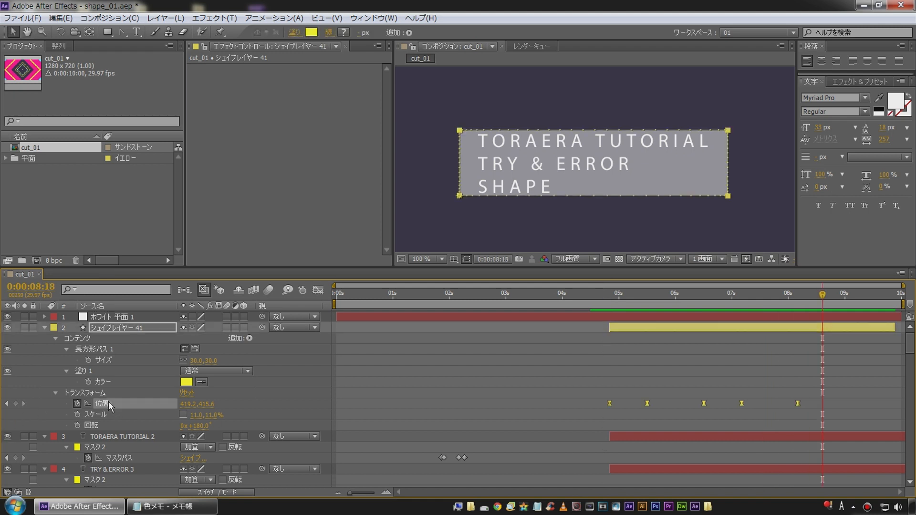
click(318, 290)
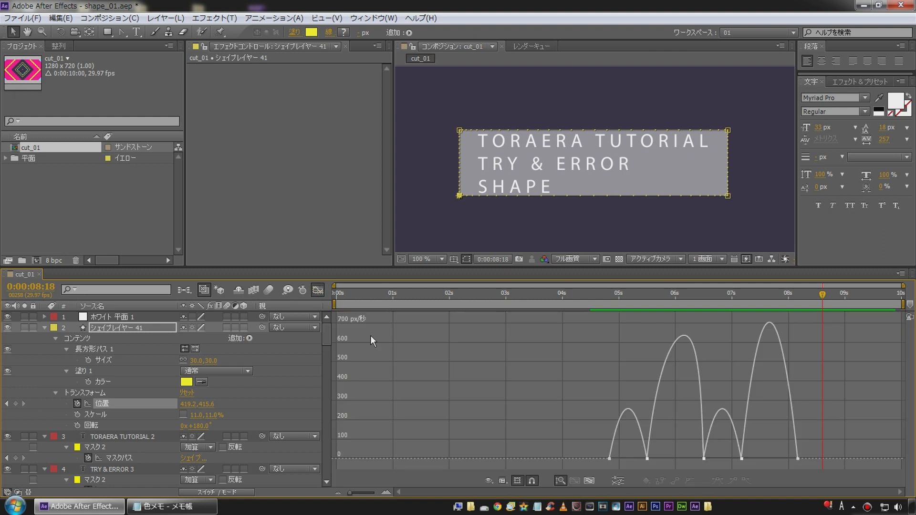
mouse_move(608, 456)
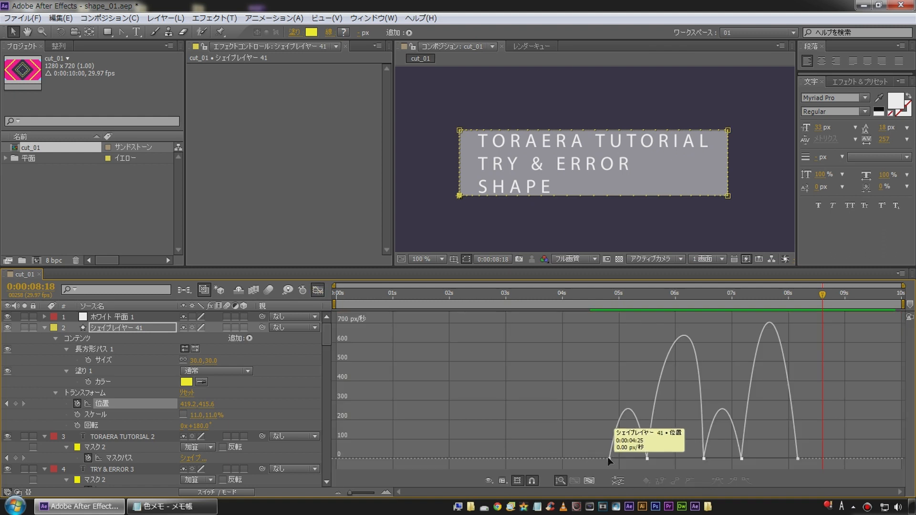
click(609, 458)
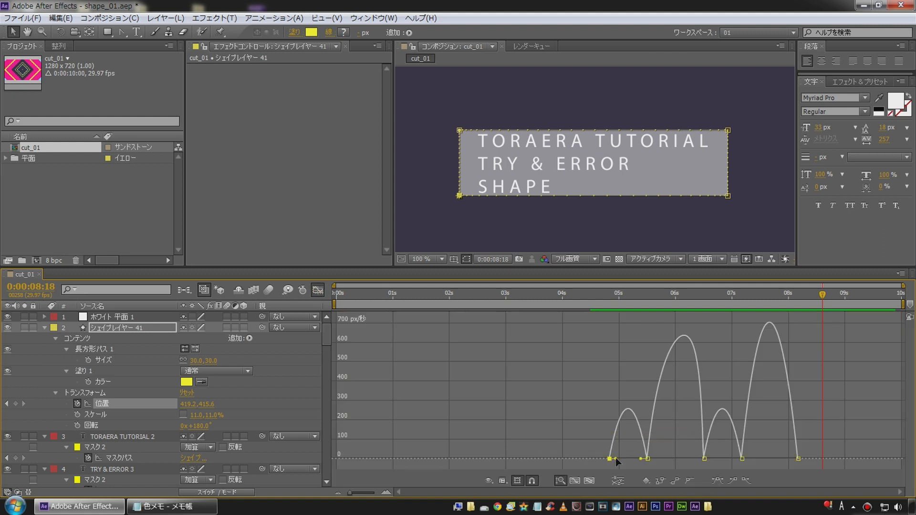
drag(615, 458, 626, 459)
Lengthen the outgoing ease handles of the second, third and fourth Position keyframes in the speed graph, then return to the keyframe view
mouse_move(649, 462)
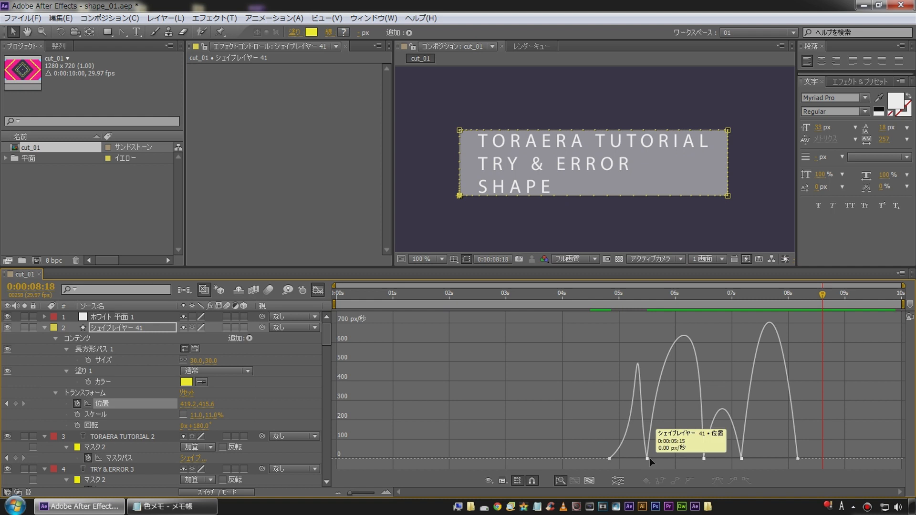
drag(656, 458, 721, 463)
click(705, 459)
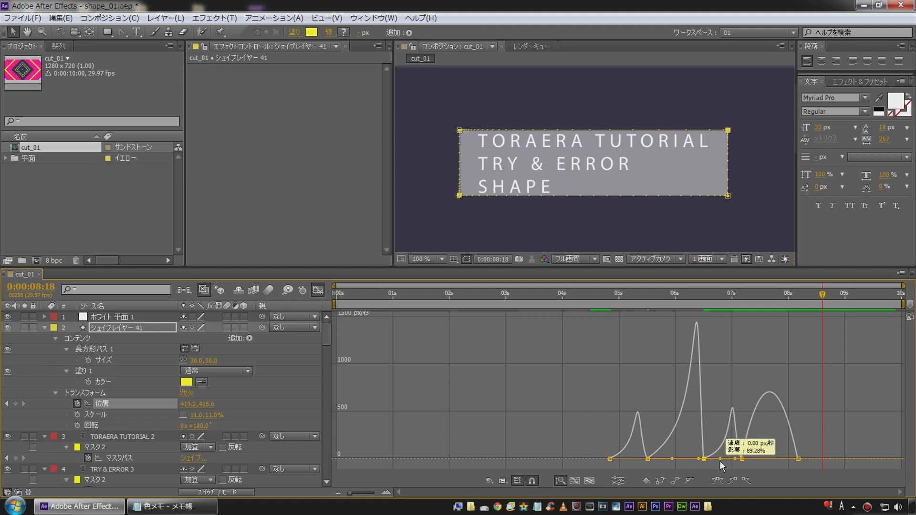
click(742, 459)
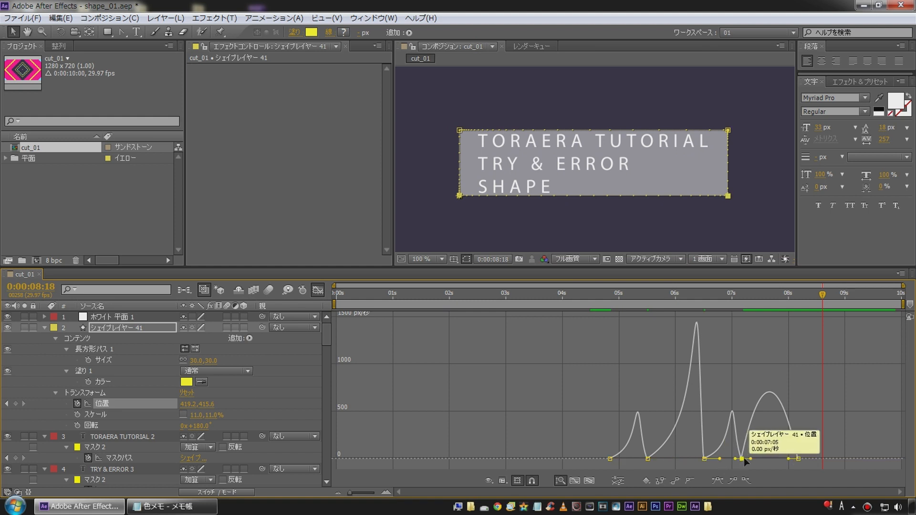
drag(751, 459, 770, 465)
click(318, 290)
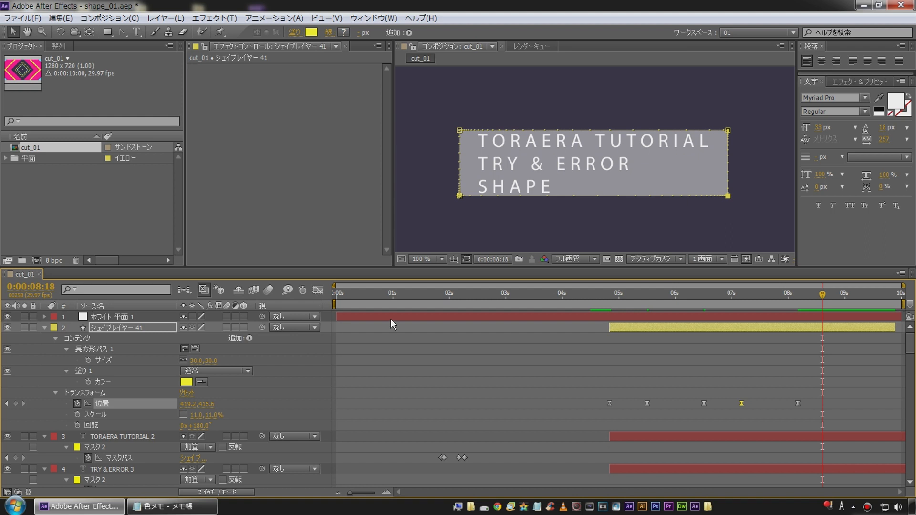
Preview the re-eased run around the text box from 0:00:04:21
click(591, 372)
click(602, 293)
key(space)
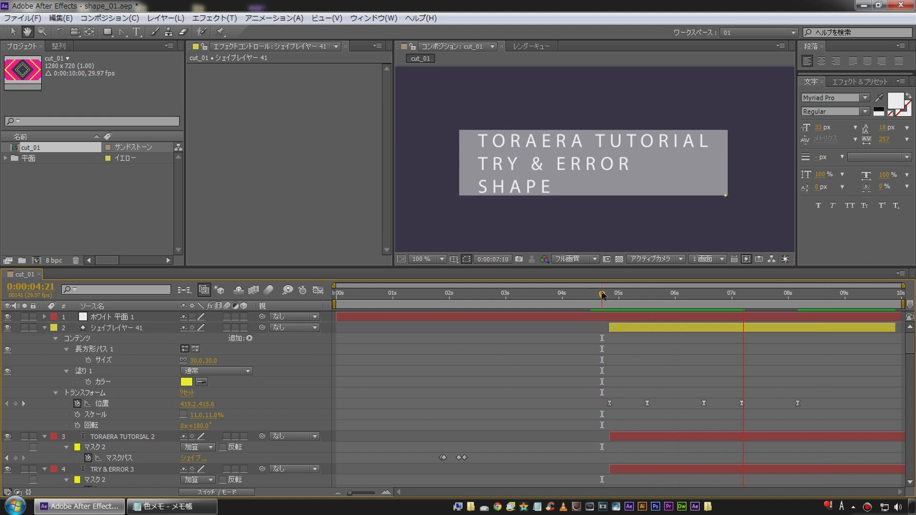
key(space)
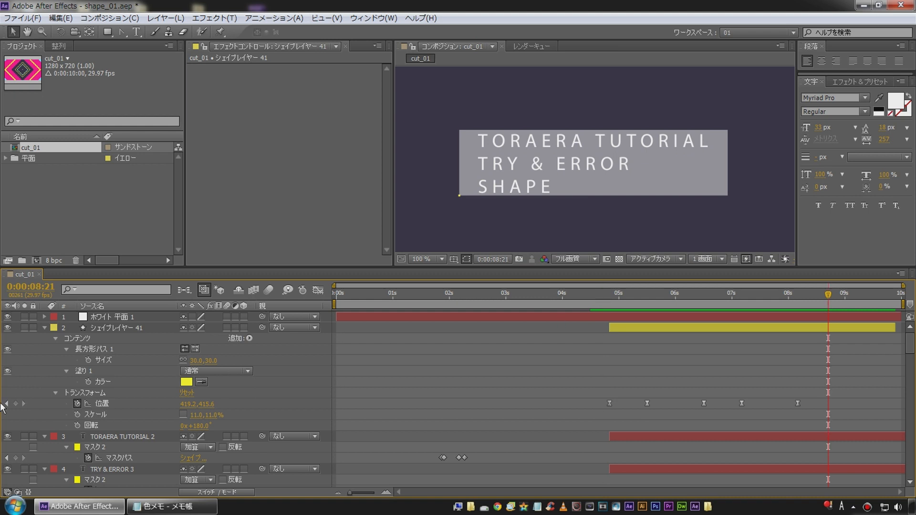
Compress all Position keyframes of シェイプレイヤー 41 proportionally so the last one lands at about 0:00:07:00
click(103, 404)
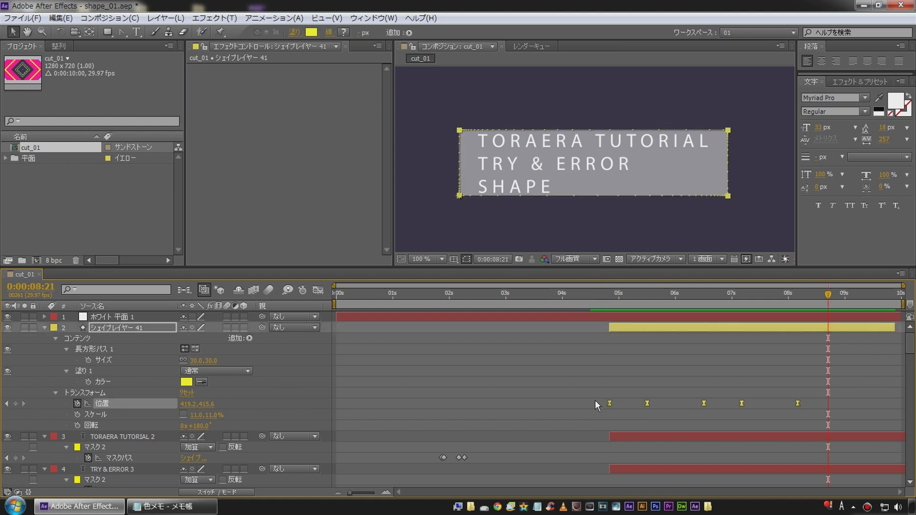
drag(798, 403, 730, 404)
click(652, 359)
Preview the shortened shape animation from 0:00:04:18 and again from 0:00:03:23
click(596, 296)
key(space)
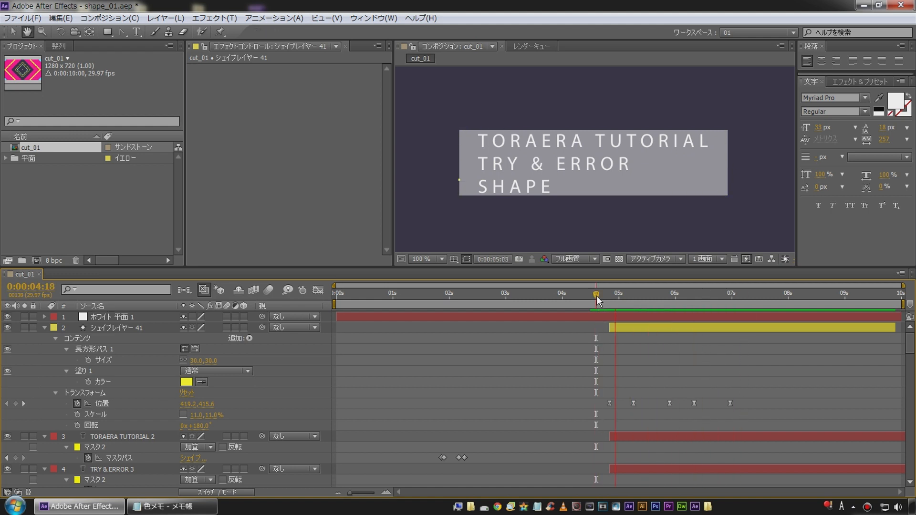
drag(596, 296, 549, 297)
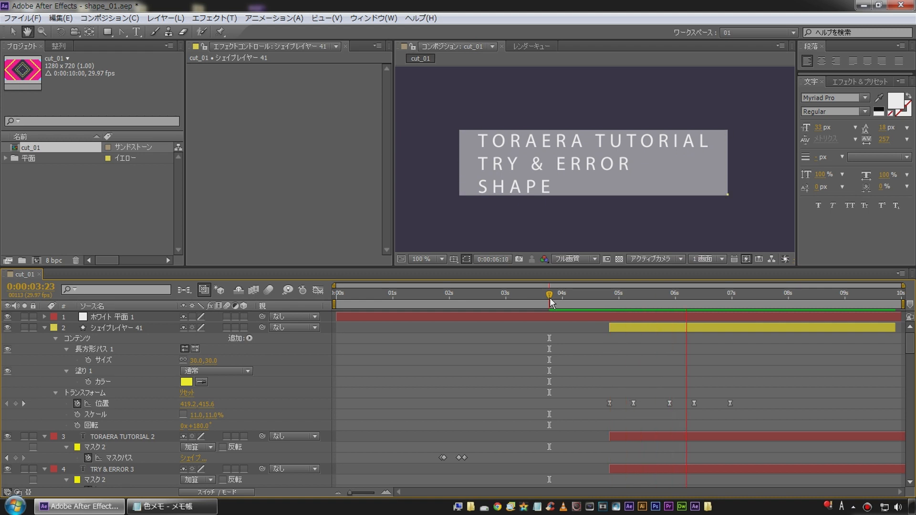
key(space)
click(550, 298)
key(space)
key(space)
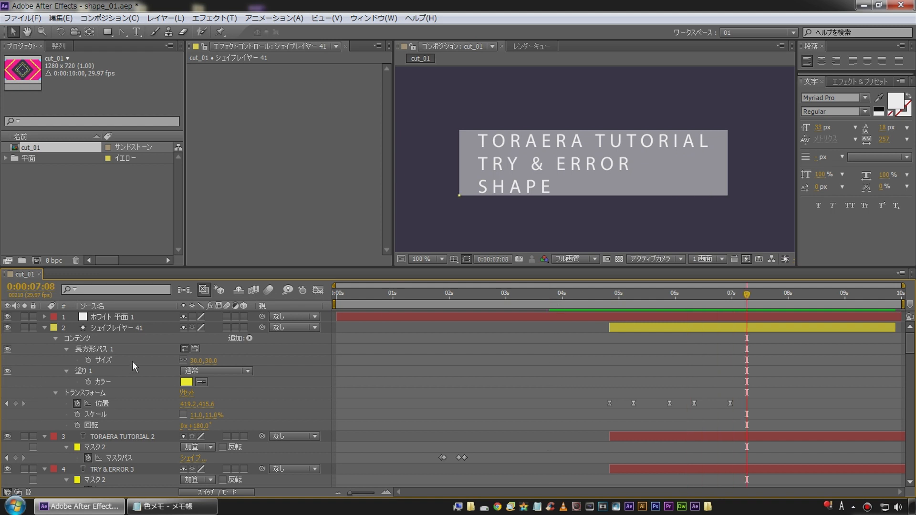
Collapse シェイプレイヤー 41 and set the opacity of ホワイト 平面 1 to 100%
click(122, 329)
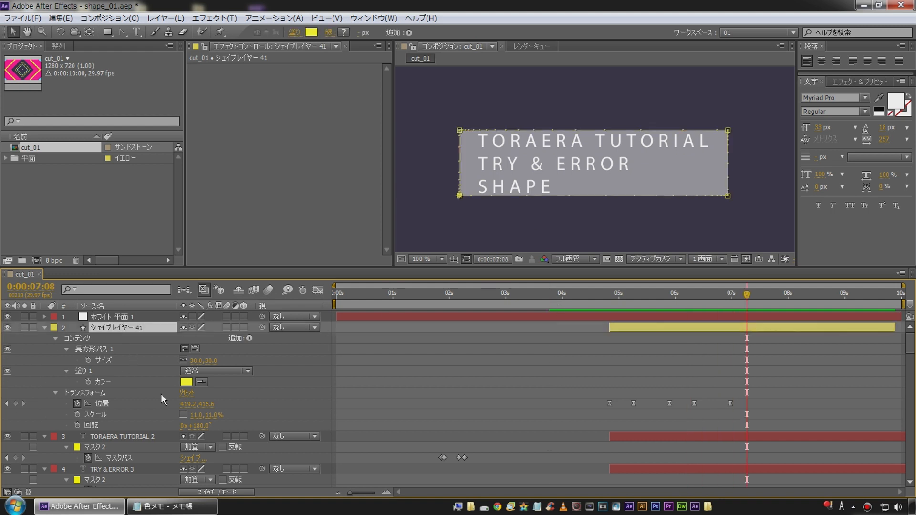
click(45, 327)
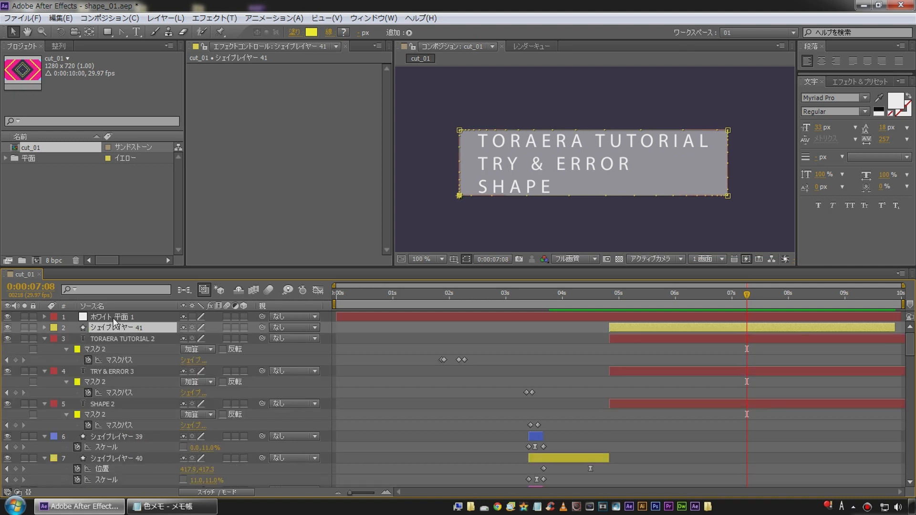
click(113, 318)
key(t)
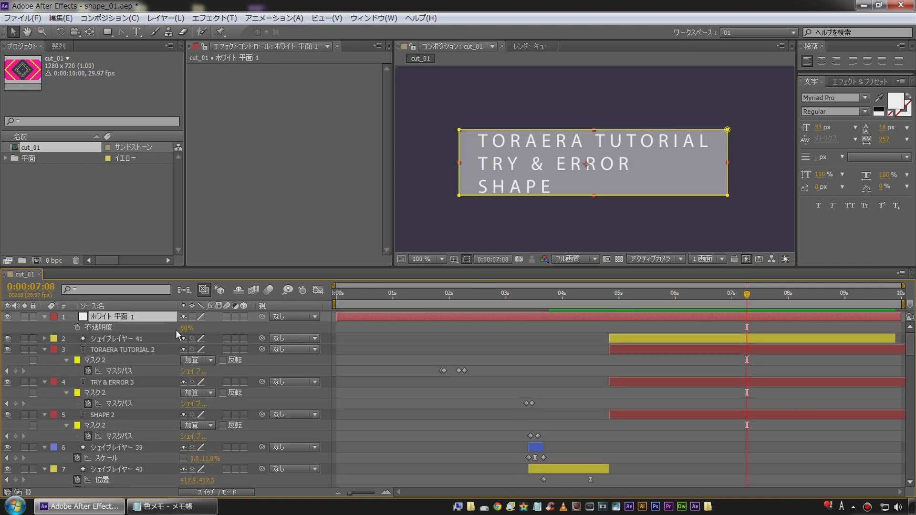
click(182, 330)
text(100)
key(Return)
Add the 線 (Stroke) effect from the 描画 category to ホワイト 平面 1 and set its paint style to 透明
right_click(234, 142)
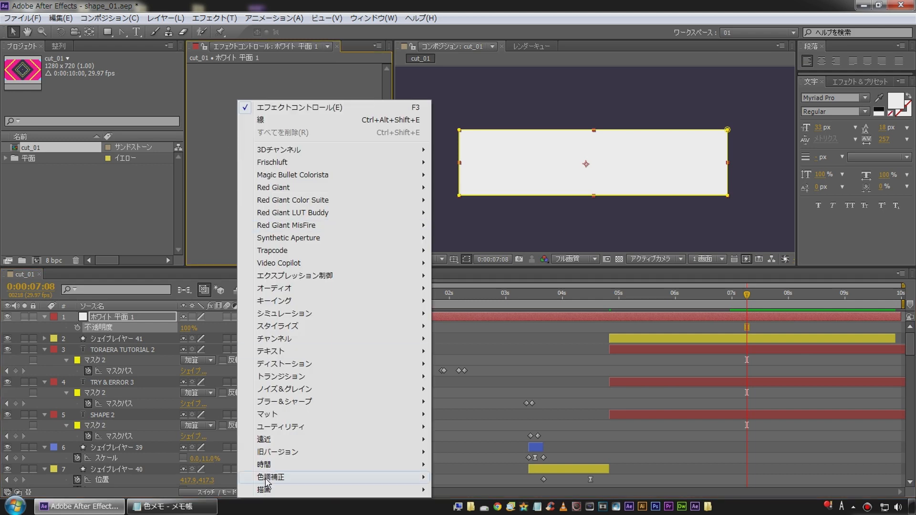
mouse_move(268, 490)
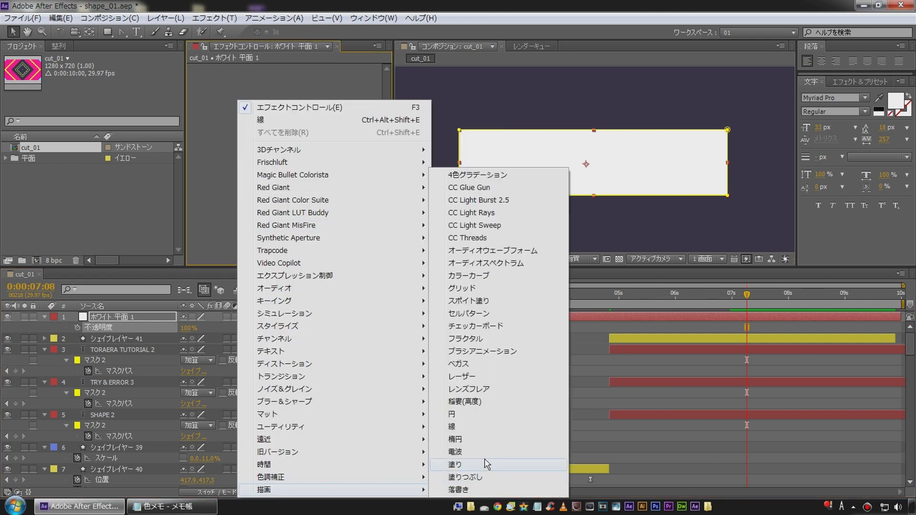
click(494, 425)
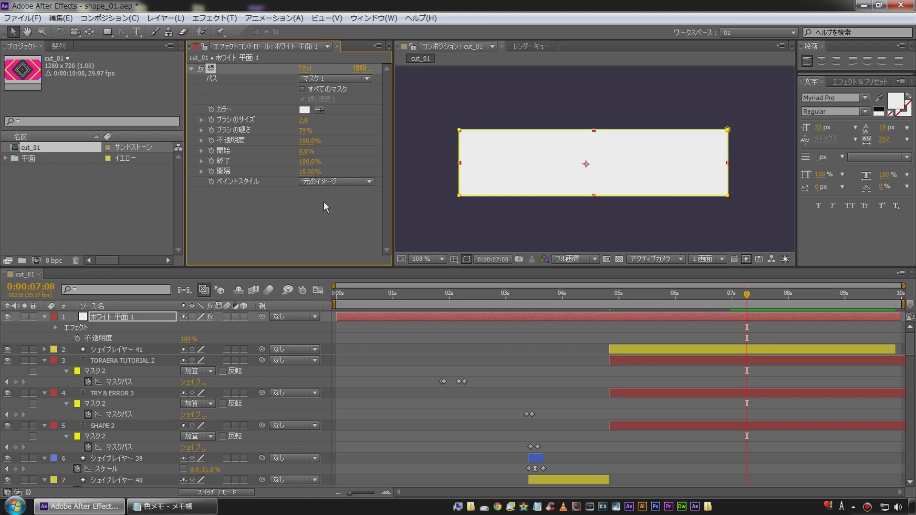
click(334, 181)
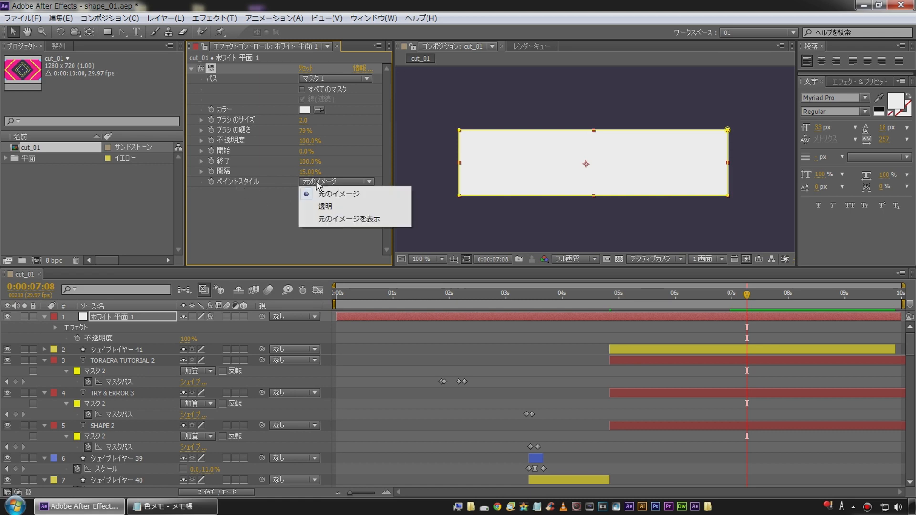
click(334, 208)
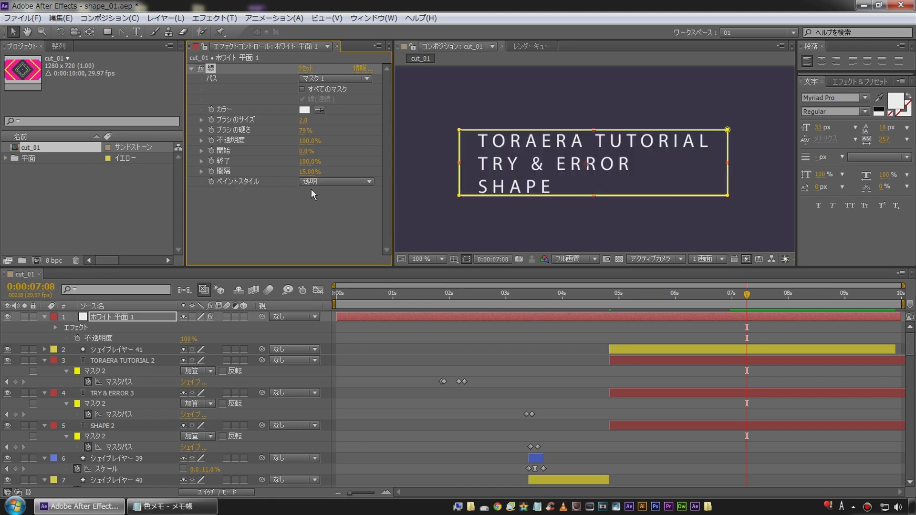
Set the 線 effect's brush size to 1 and its brush hardness to 100%
click(306, 123)
text(1)
key(Return)
click(304, 130)
text(100)
key(Return)
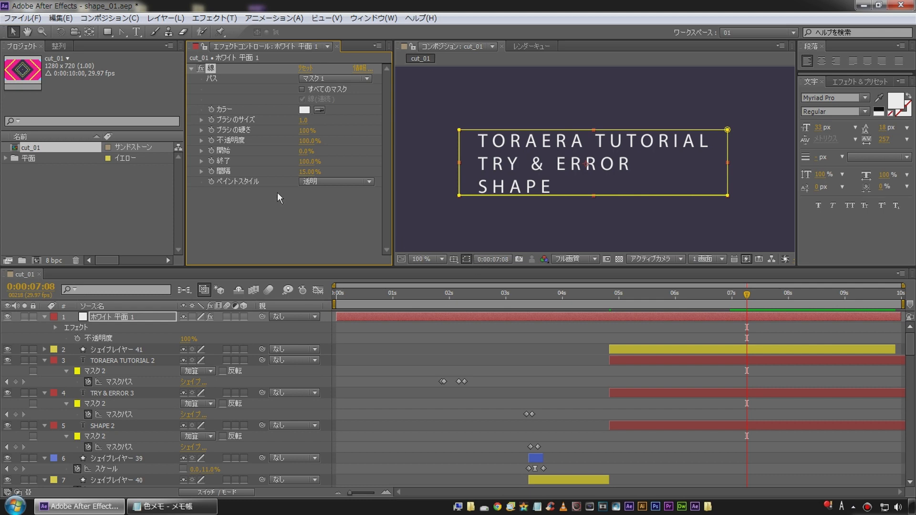
Hide the mask outline and vary the 線 effect's 終了 value to check at which corner the stroke starts
click(459, 197)
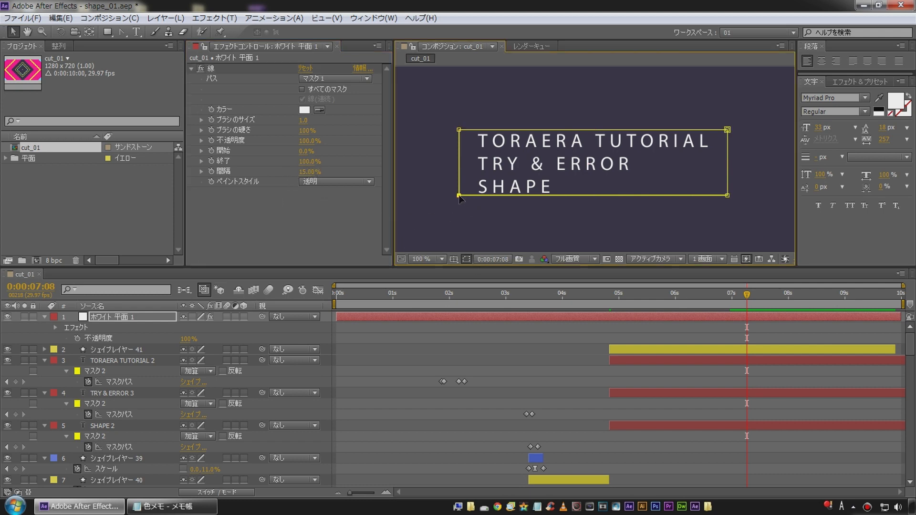
click(308, 171)
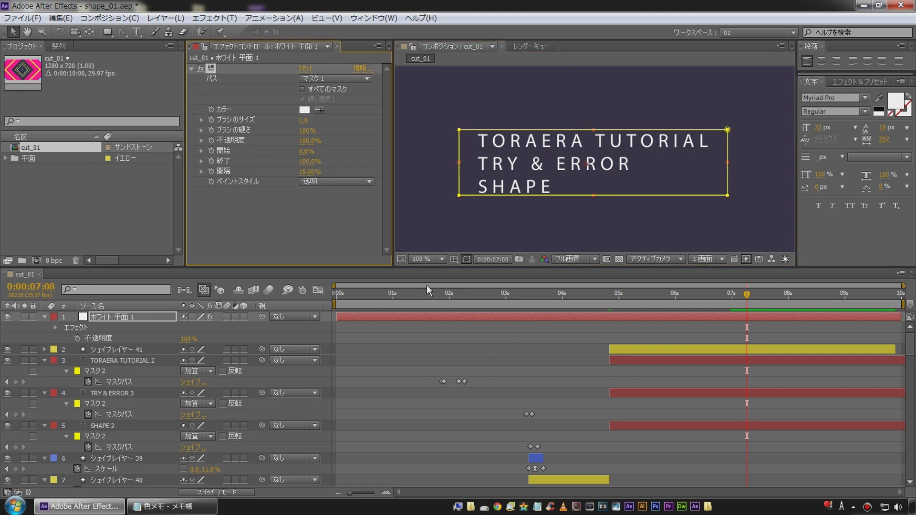
click(467, 259)
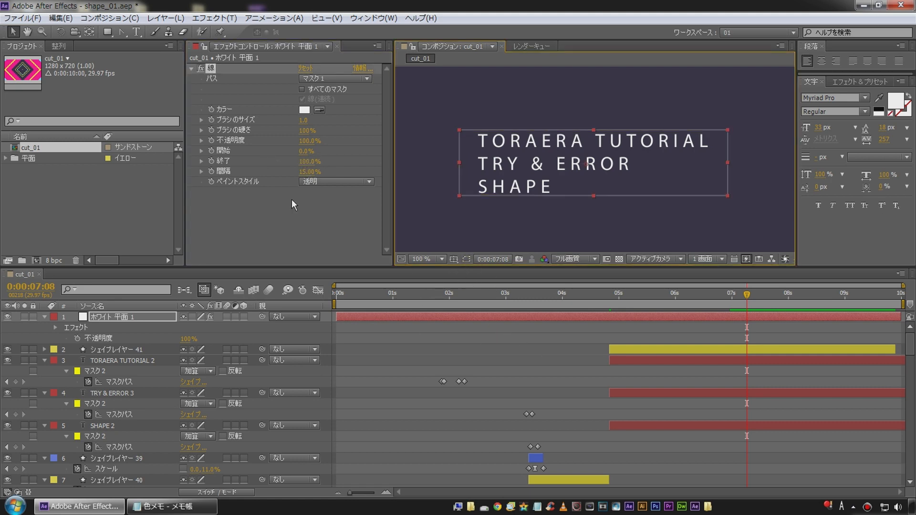
mouse_move(308, 161)
mouse_down()
mouse_move(296, 161)
mouse_move(313, 161)
mouse_up()
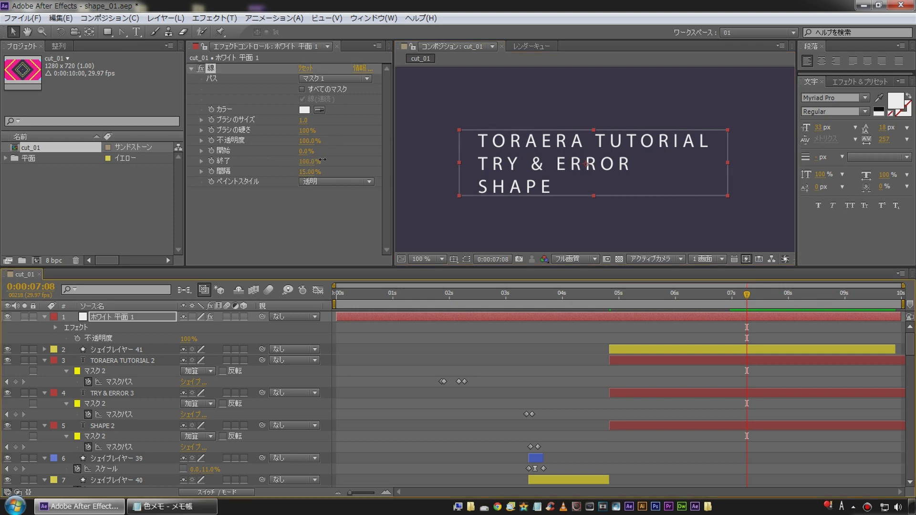
click(671, 352)
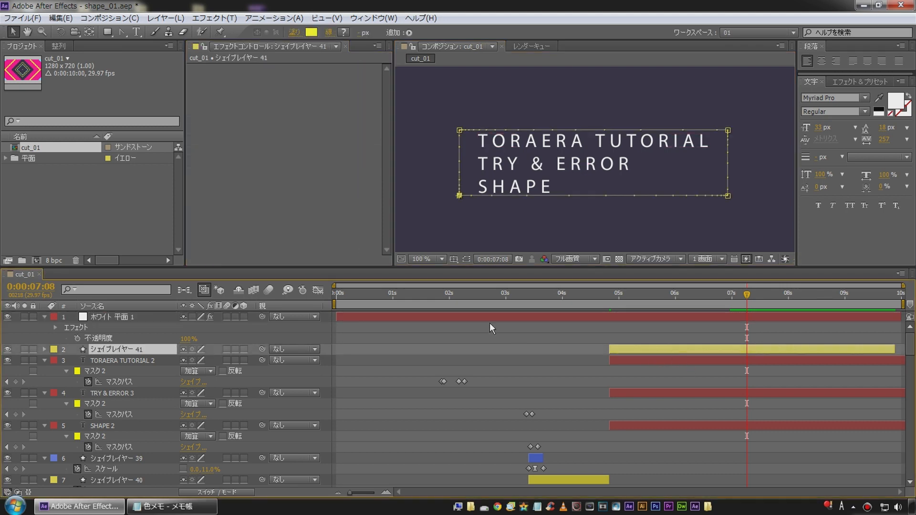
click(459, 196)
click(604, 337)
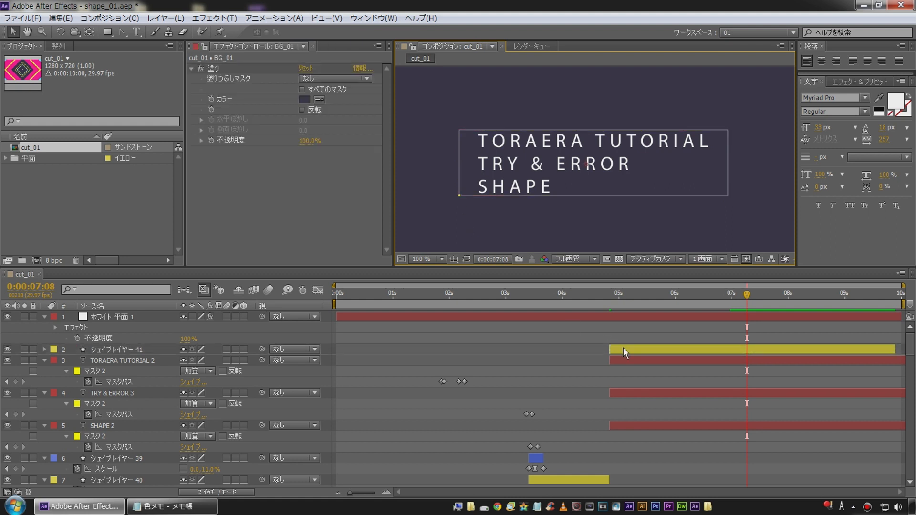
click(623, 348)
click(460, 194)
right_click(460, 194)
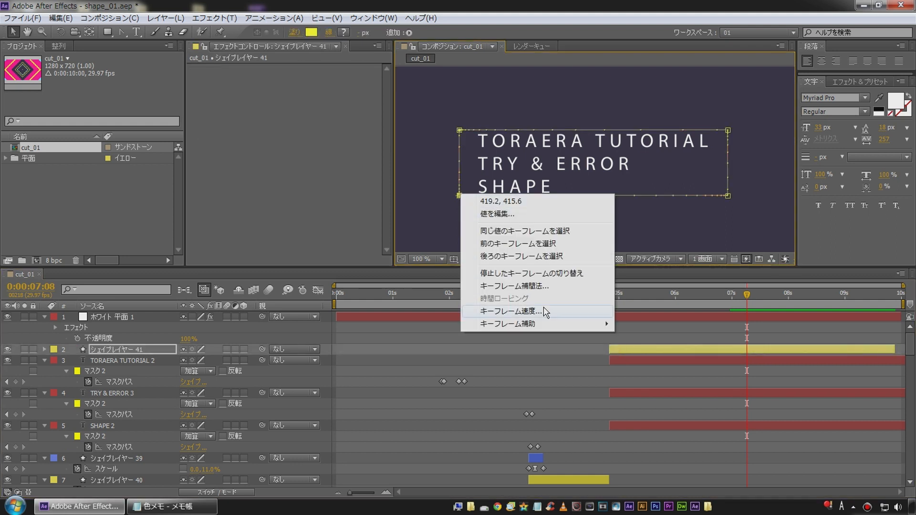
Make the lower-left corner of the ホワイト 平面 1 mask its first vertex
right_click(460, 196)
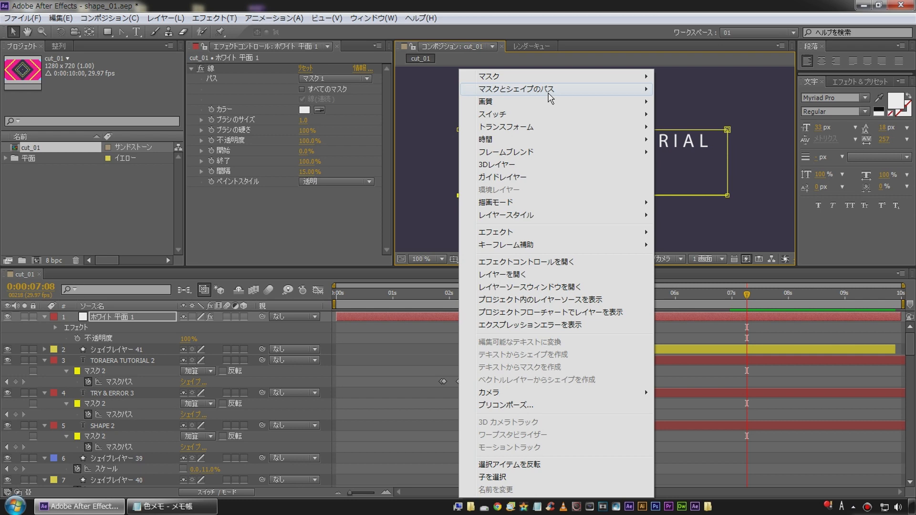
mouse_move(597, 89)
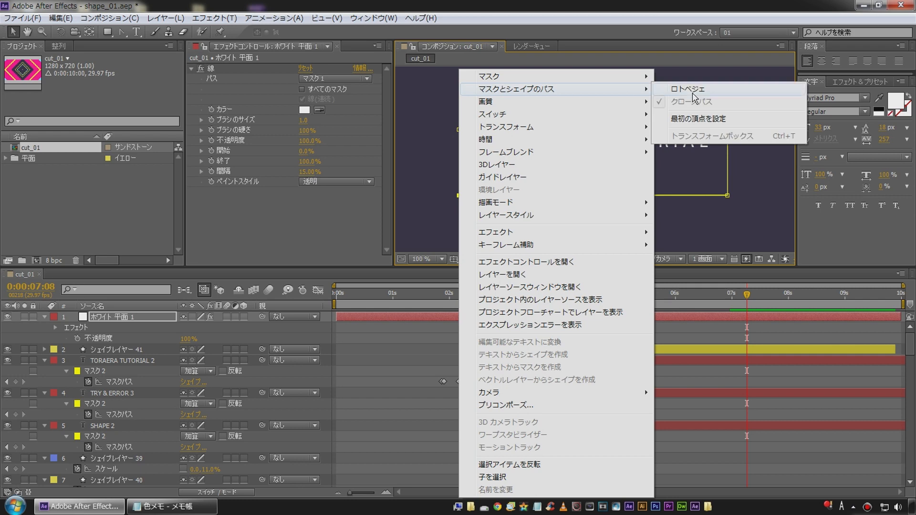
click(736, 120)
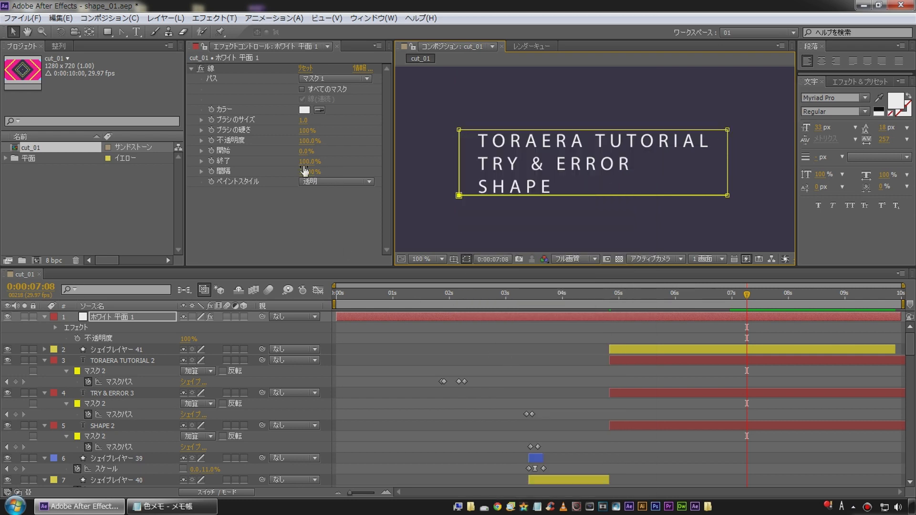
Hide the mask outline and vary the 線 effect's 終了 and 開始 values to check the direction in which the stroke draws
mouse_move(311, 161)
mouse_down()
mouse_move(299, 184)
mouse_move(300, 164)
mouse_move(285, 162)
mouse_move(362, 152)
mouse_up()
click(463, 259)
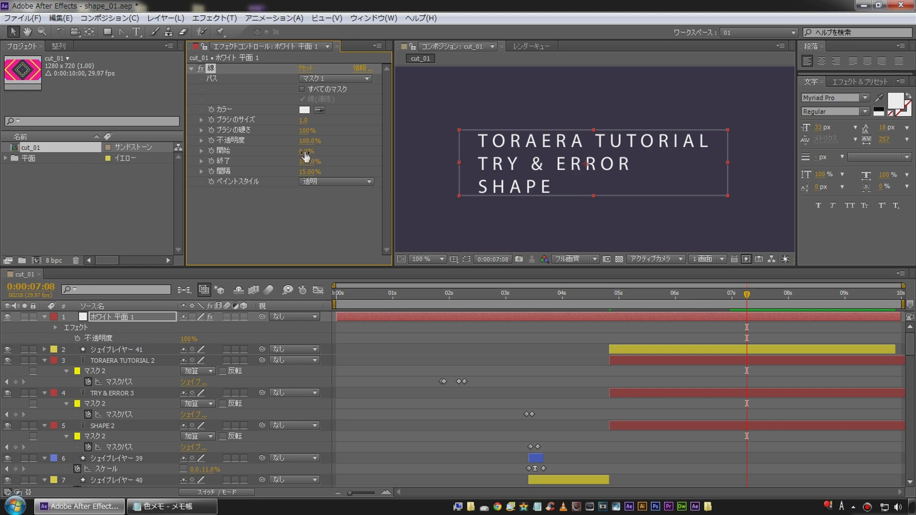
drag(288, 150, 334, 148)
click(638, 351)
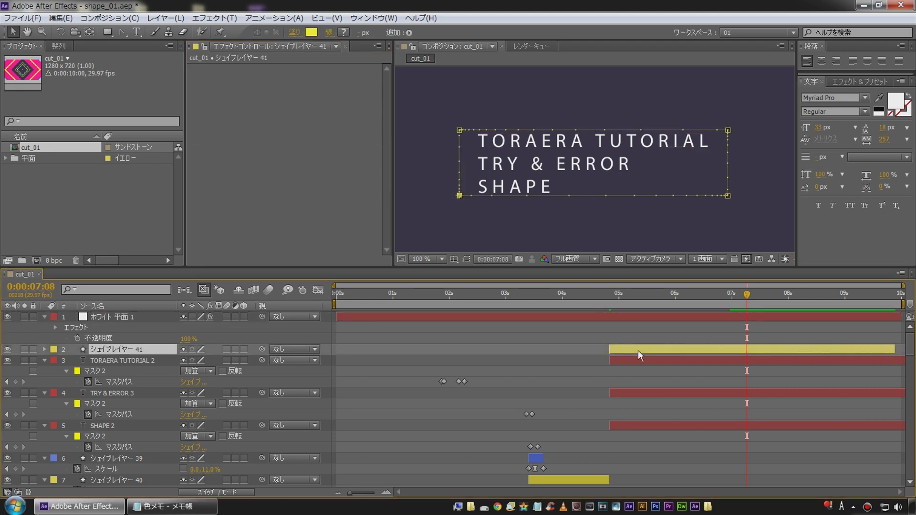
Keyframe the ホワイト 平面 1 layer's 線 effect 開始 at 100% on シェイプレイヤー 41's in point, 0:00:04:25
key(i)
click(509, 353)
click(624, 348)
click(109, 317)
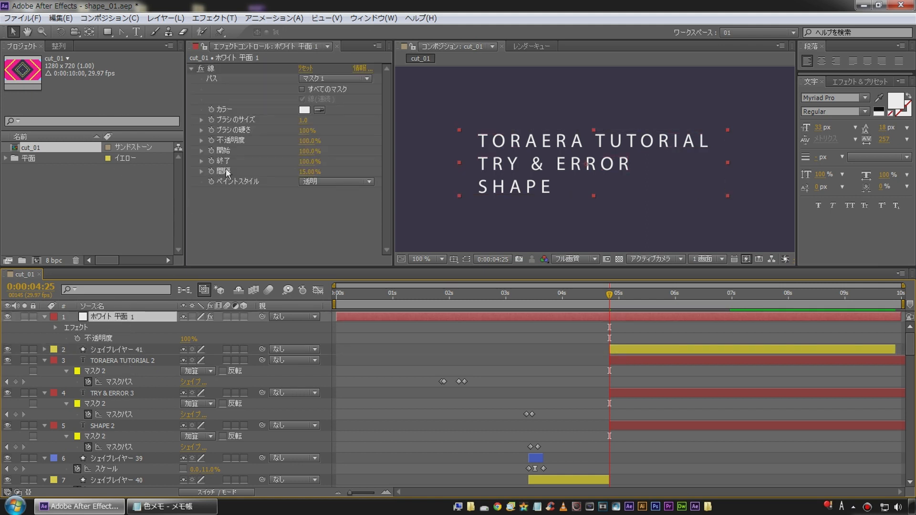
mouse_move(310, 152)
mouse_down()
mouse_move(272, 151)
mouse_move(349, 147)
mouse_up()
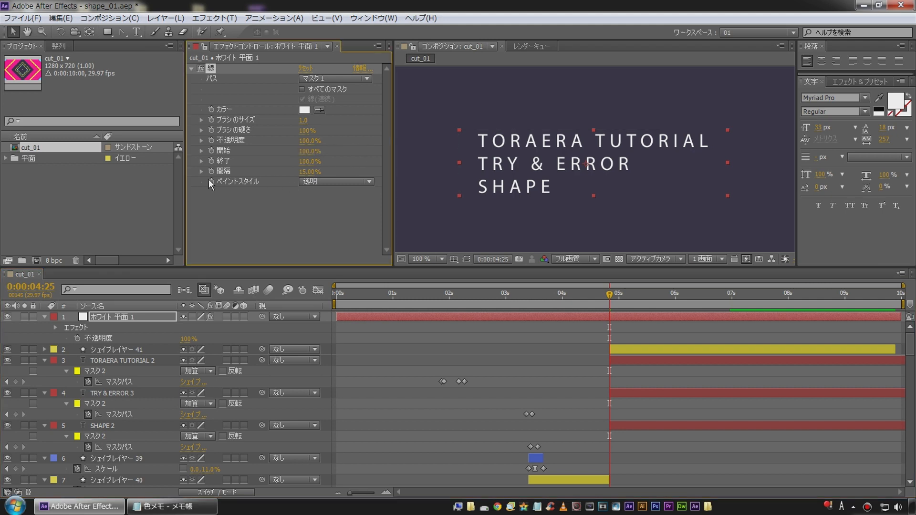
scroll(510, 171, up, 1)
key(space)
drag(502, 173, 599, 164)
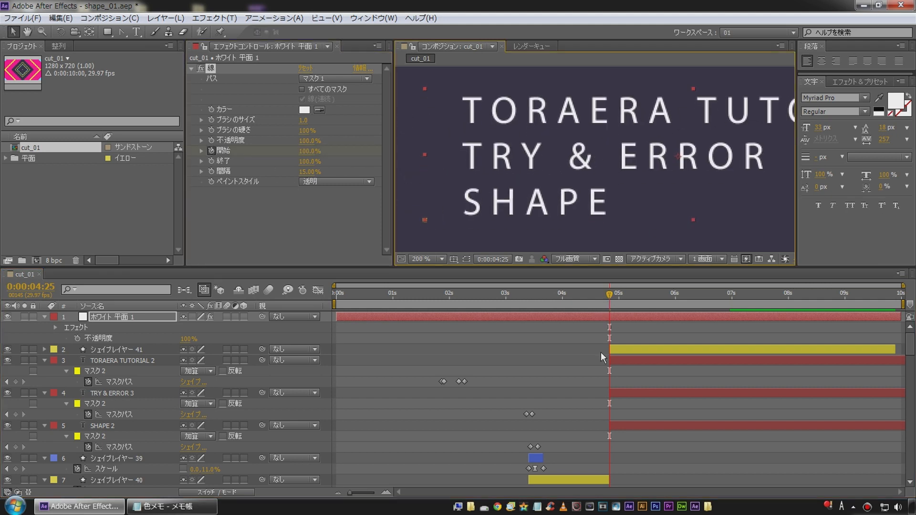
Reveal シェイプレイヤー 41's position keyframes and set the 線 effect's 開始 to 90% at its second keyframe, 0:00:05:08
click(110, 361)
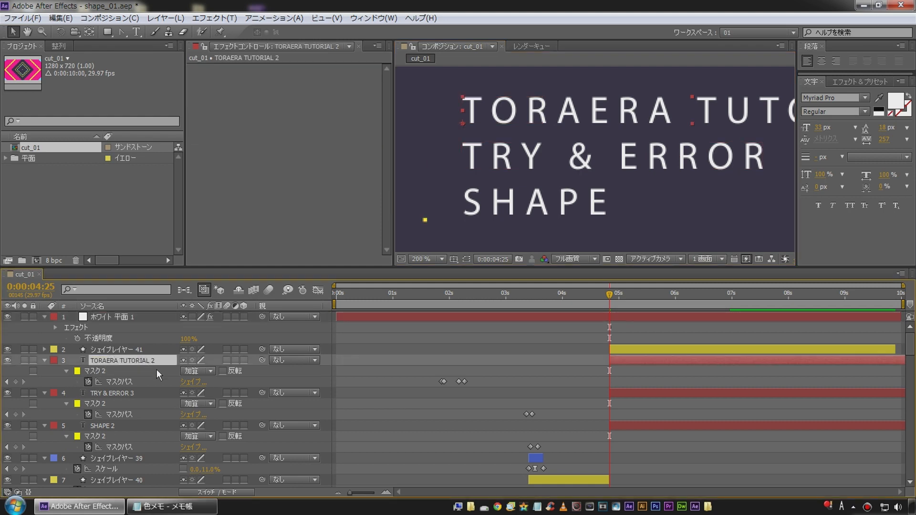
click(112, 352)
key(p)
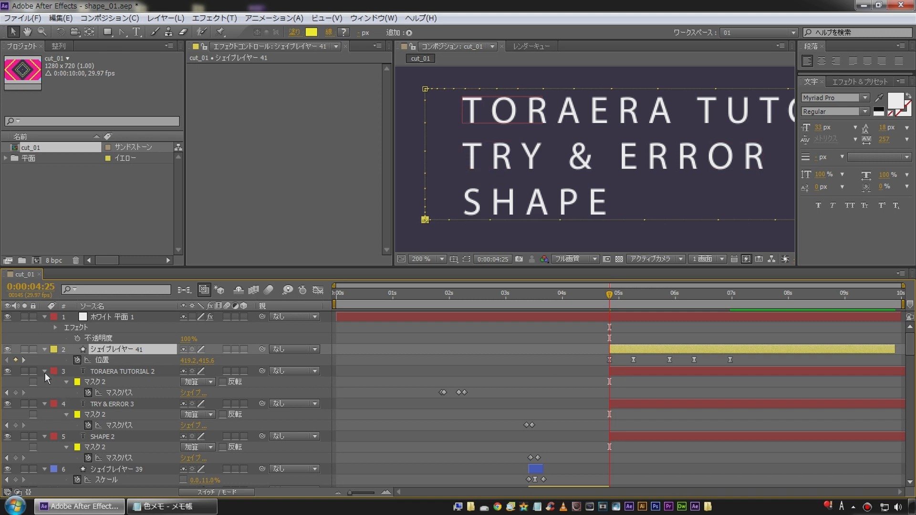
click(24, 360)
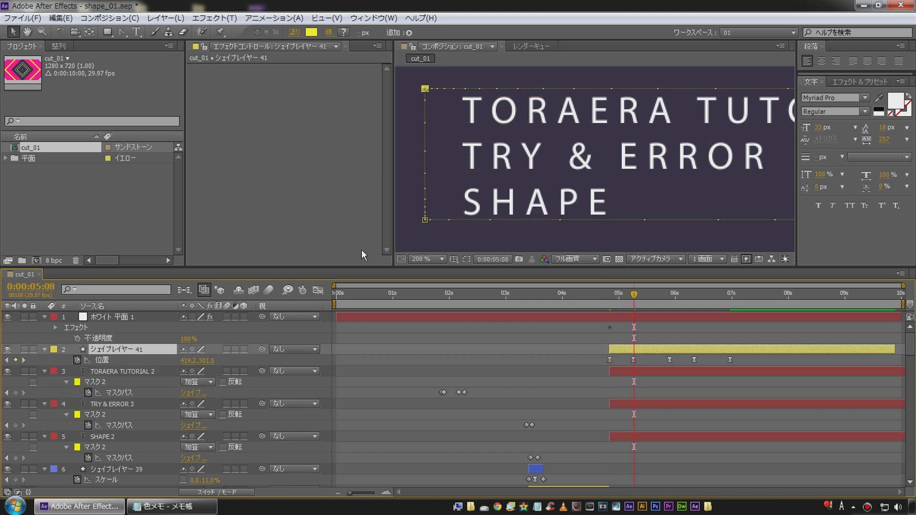
click(105, 316)
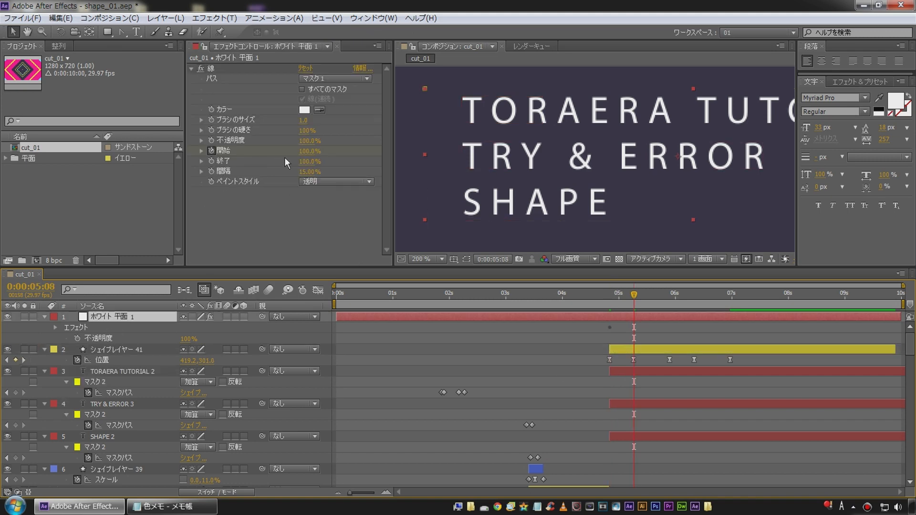
drag(308, 151, 297, 145)
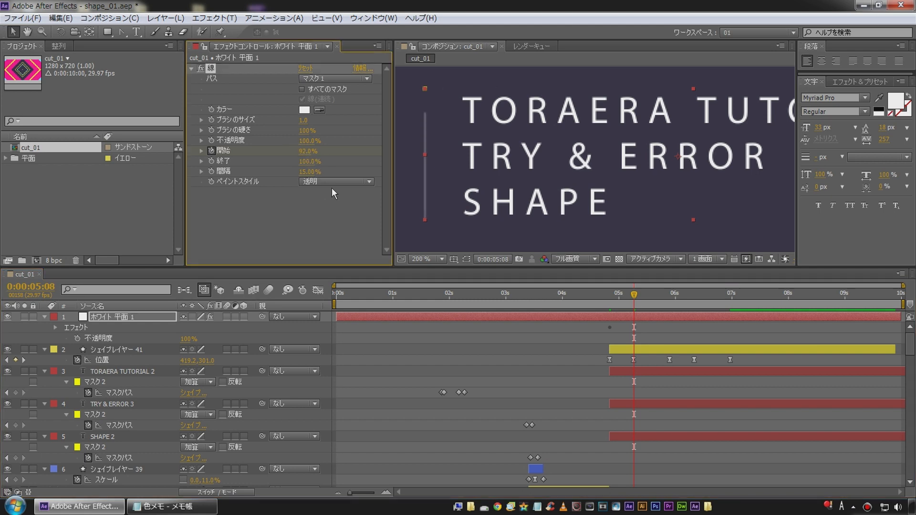
click(306, 152)
key(Down)
key(Down)
click(30, 444)
Set the 線 effect's 開始 to 50% at シェイプレイヤー 41's third position keyframe, 0:00:05:27, so the stroke meets the upper-right corner
click(23, 360)
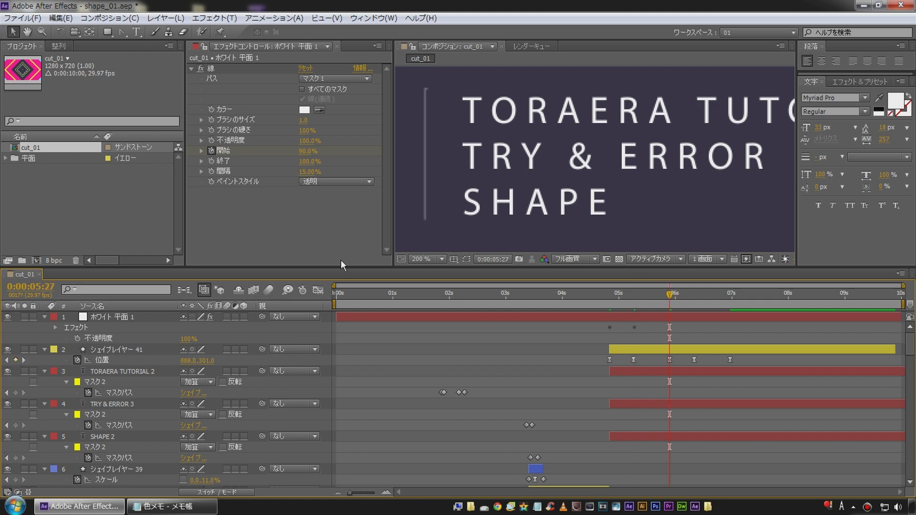
drag(643, 186, 393, 201)
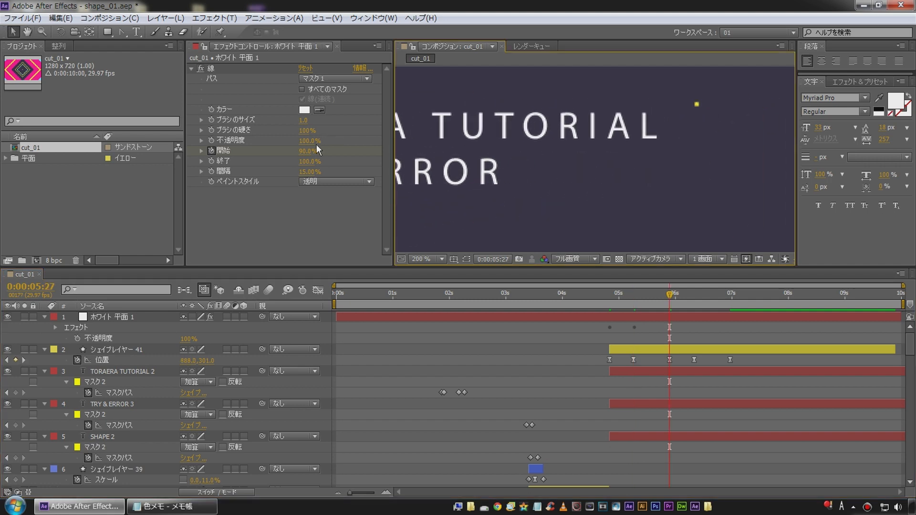
click(304, 153)
text(85)
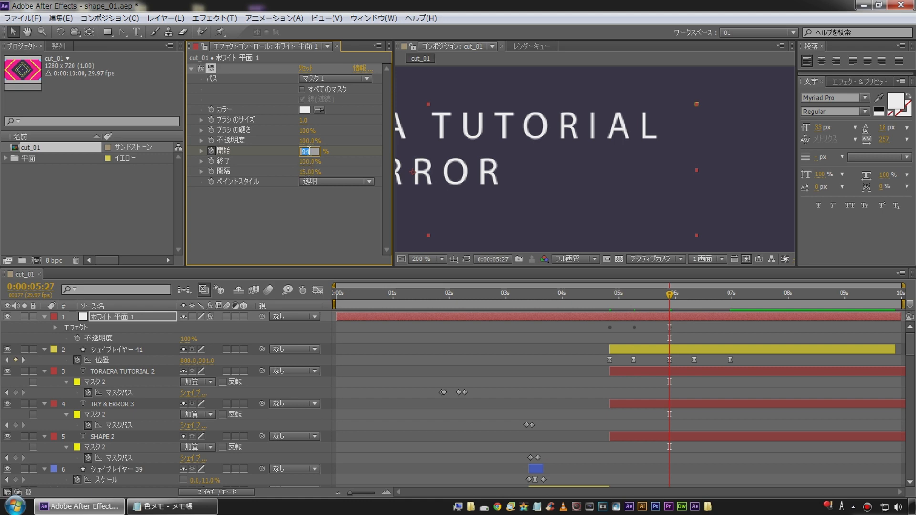
key(Return)
mouse_move(302, 151)
mouse_down()
mouse_move(274, 152)
mouse_move(282, 151)
mouse_up()
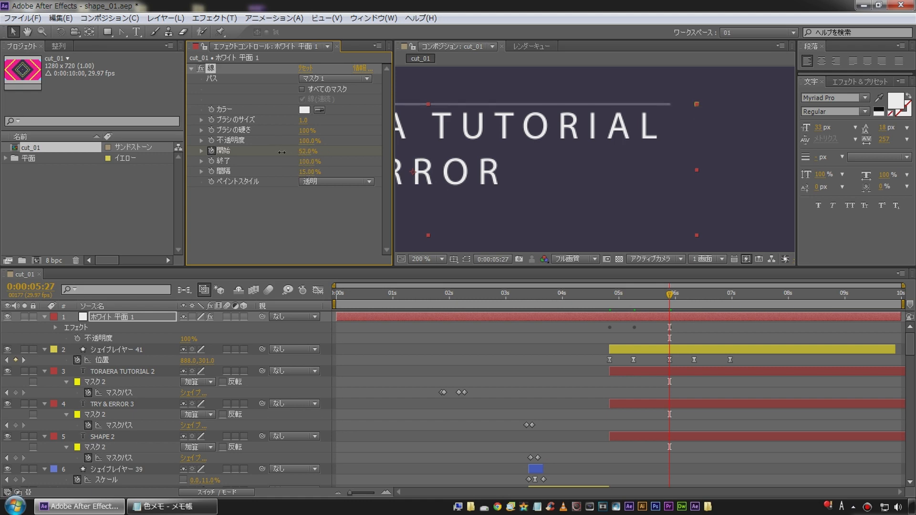
click(304, 151)
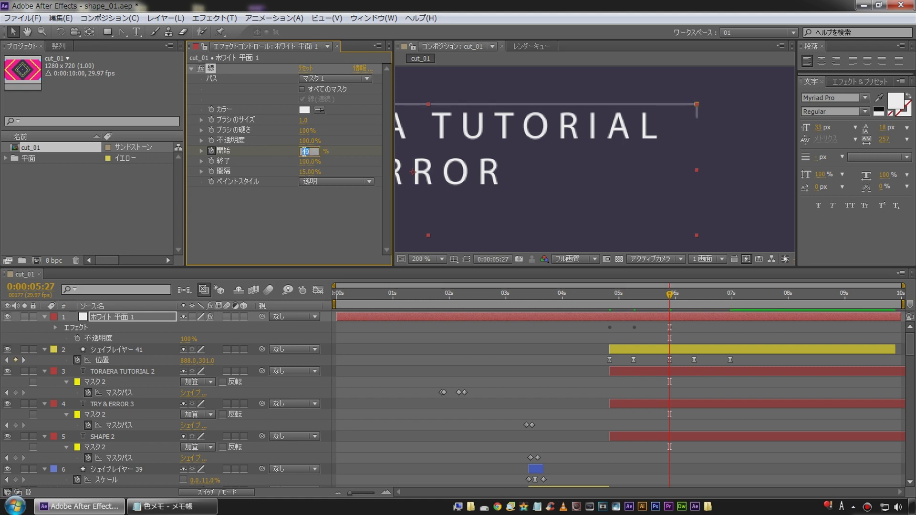
text(50)
click(542, 352)
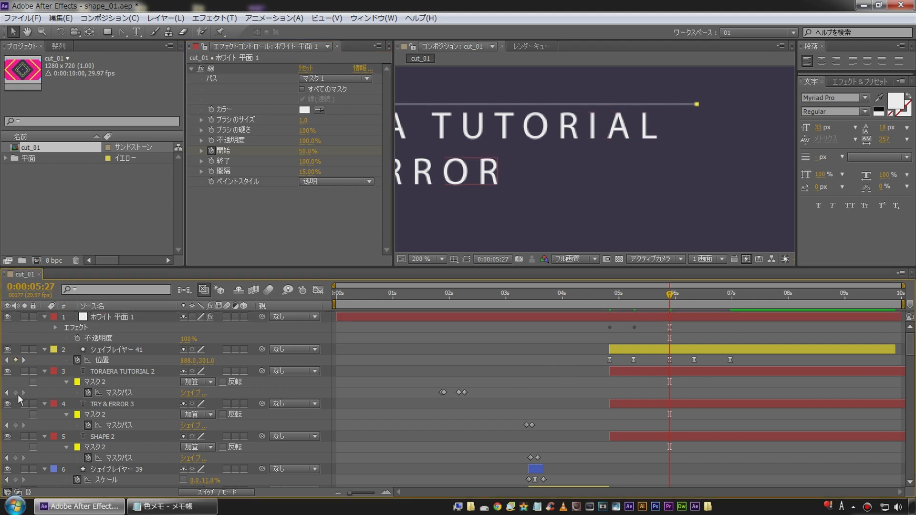
Set the 線 effect's 開始 to 40% at シェイプレイヤー 41's fourth position keyframe, 0:00:06:10
click(22, 360)
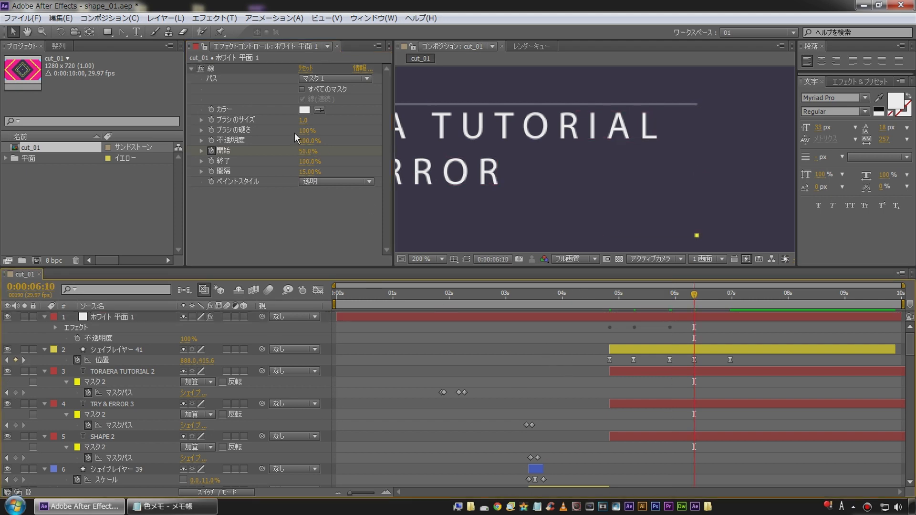
click(305, 153)
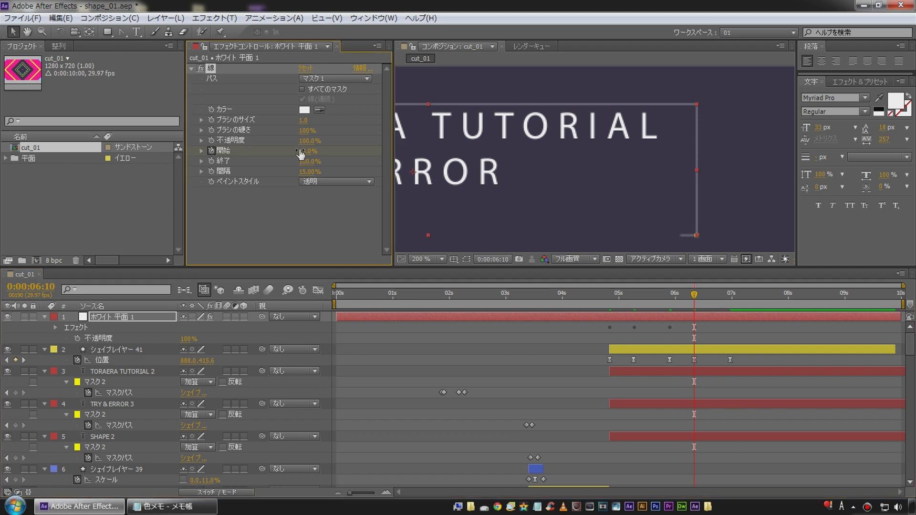
click(304, 151)
click(297, 346)
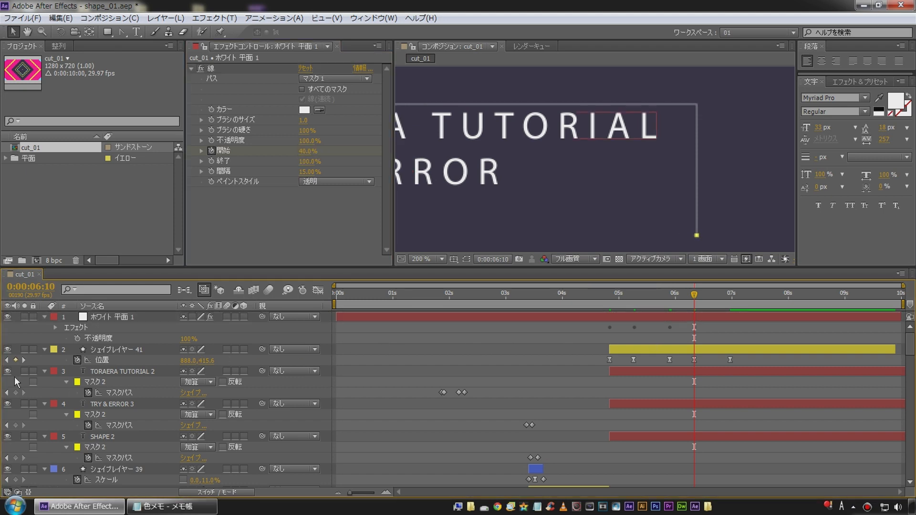
Set the 線 effect's 開始 to 0% at シェイプレイヤー 41's last position keyframe, 0:00:06:29, to close the outline
click(22, 361)
drag(557, 206, 537, 184)
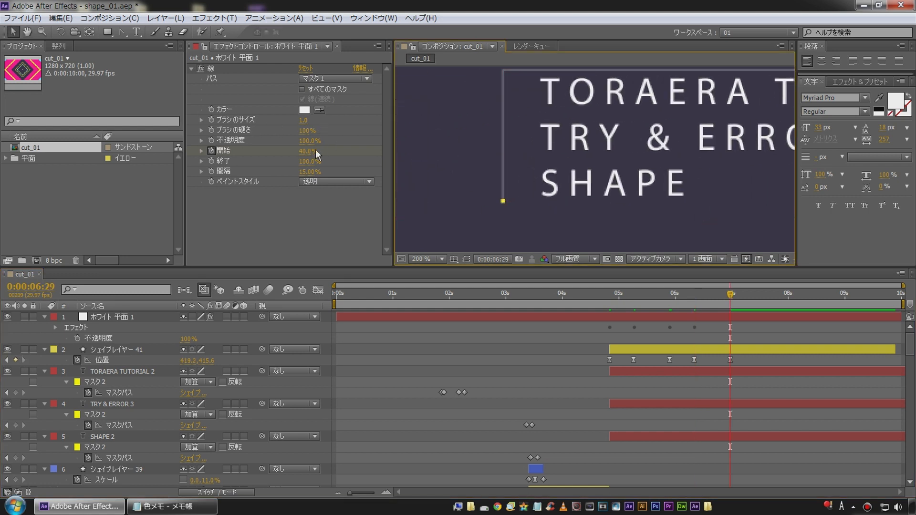
mouse_move(304, 156)
mouse_down()
mouse_move(310, 152)
mouse_move(282, 155)
mouse_up()
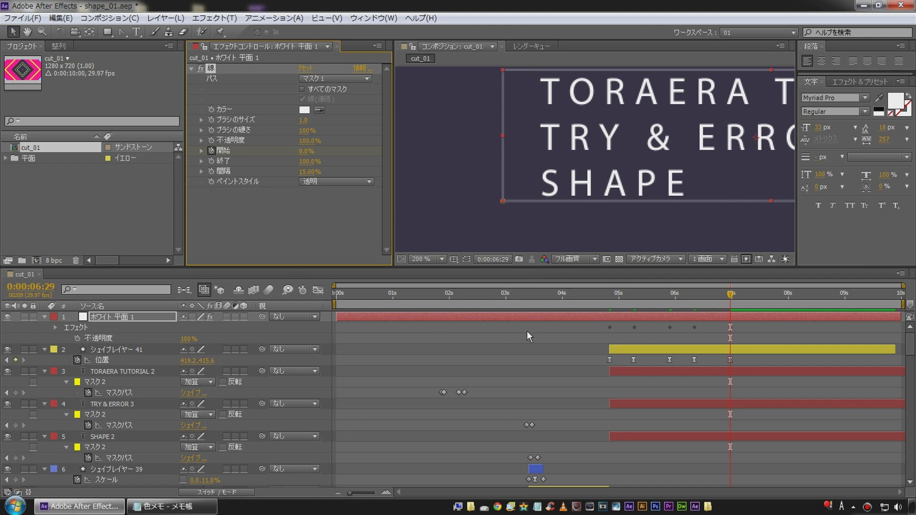
click(594, 342)
Play the stroke animation from 0:00:04:20 and compare the stroke's end with the yellow shape at 100% magnification
click(601, 299)
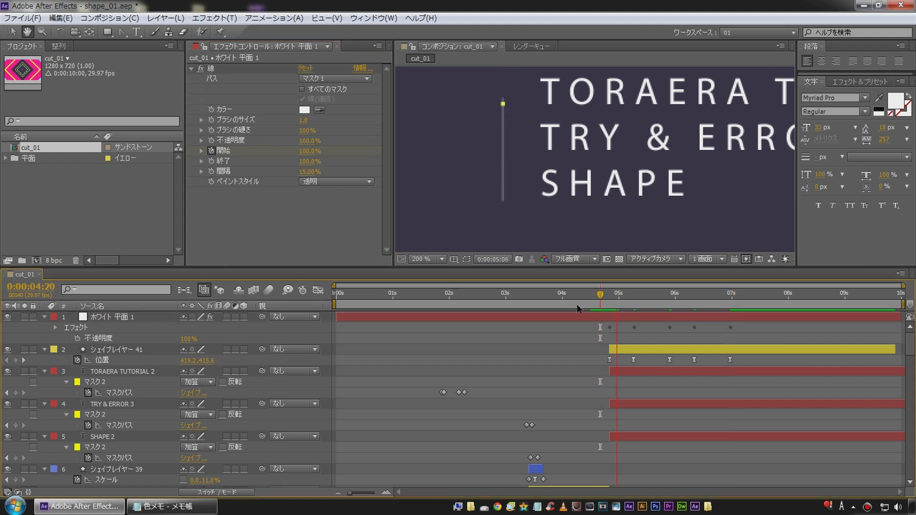
key(space)
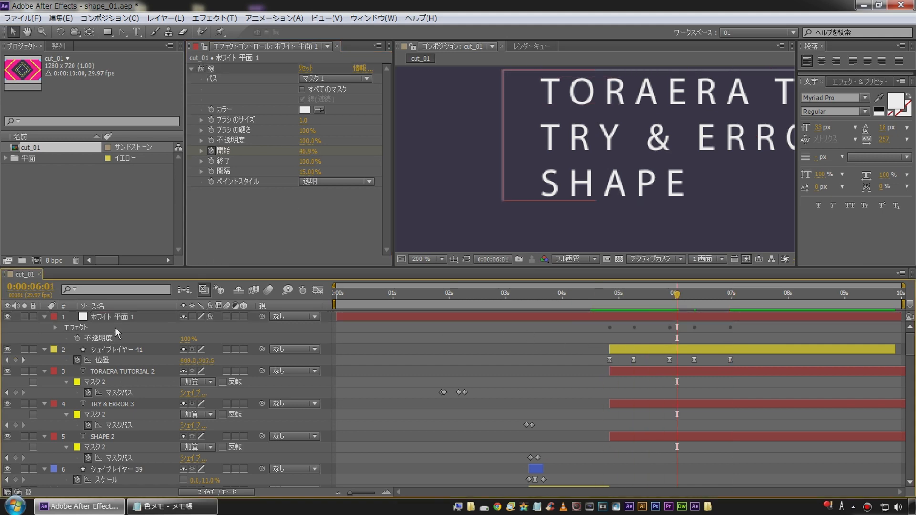
click(429, 261)
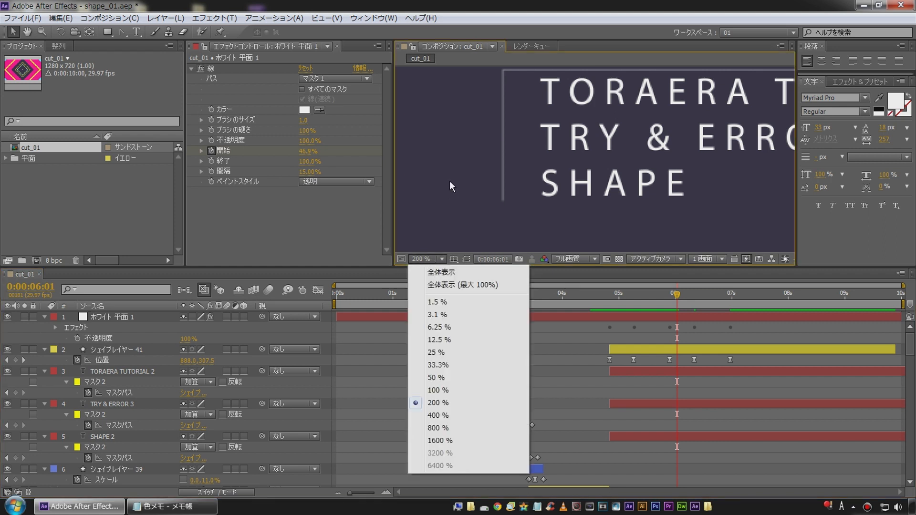
click(438, 390)
key(space)
drag(545, 200, 474, 218)
key(space)
drag(587, 212, 608, 189)
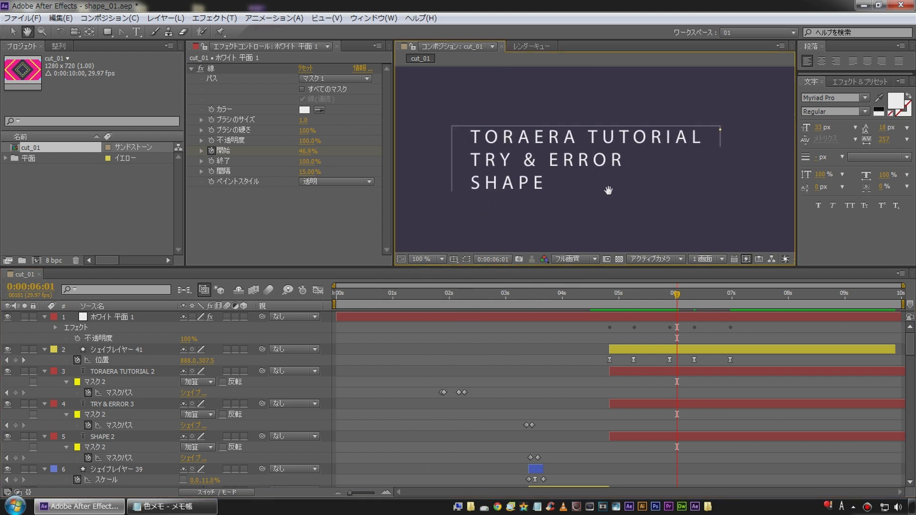
Apply Easy Ease to all five 開始 keyframes of the 線 effect and play the animation to check the timing
click(117, 317)
key(u)
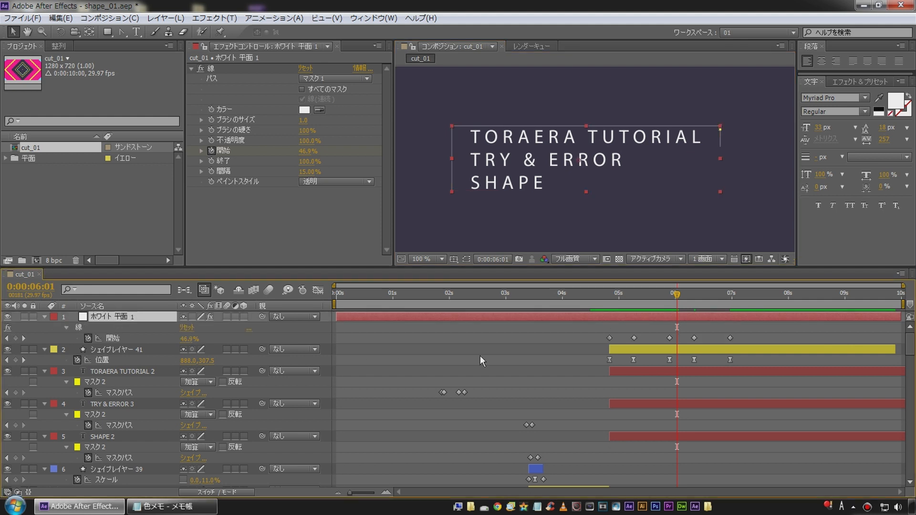
drag(587, 332, 797, 336)
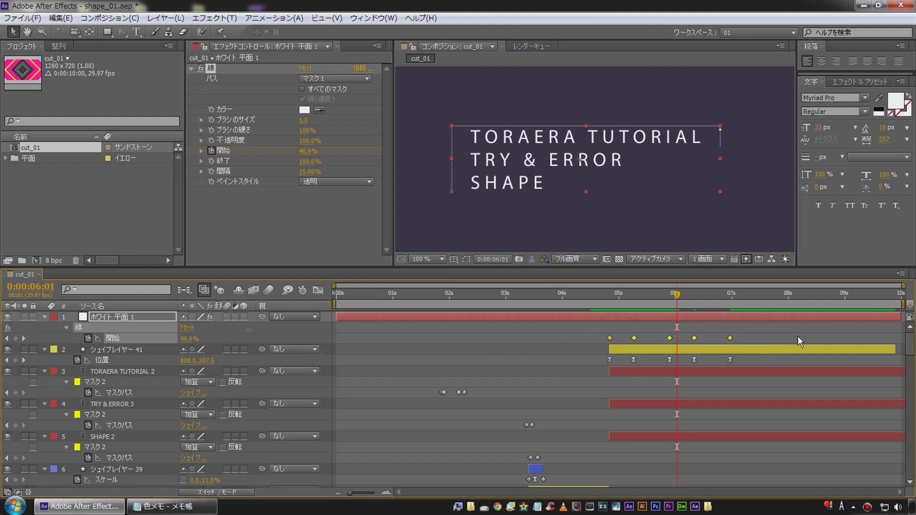
key(F9)
click(605, 296)
key(space)
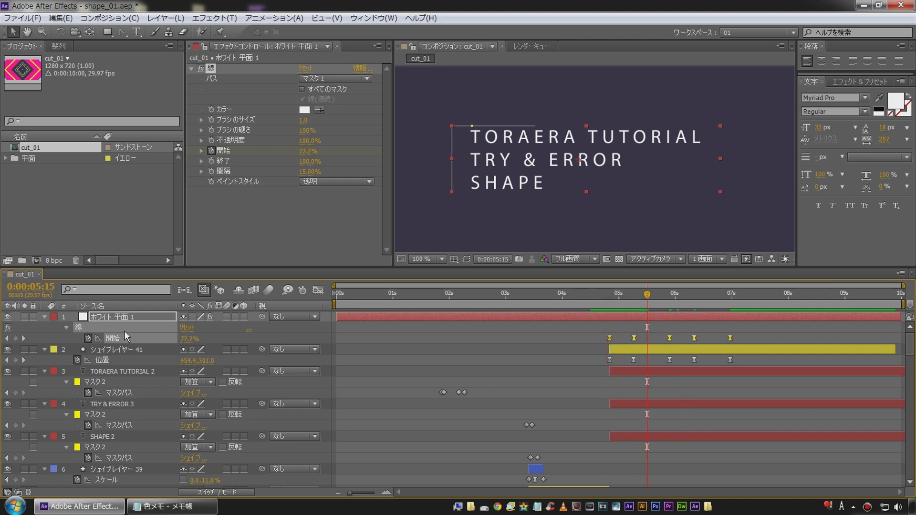
Show the 開始 curve in the graph editor and lengthen the outgoing ease handles of all its keyframes, checking frames against the yellow shape
click(7, 338)
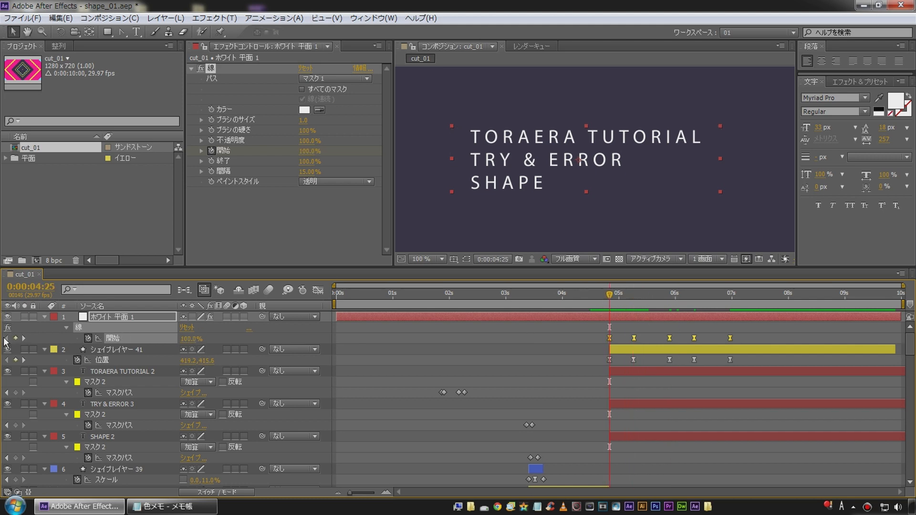
click(318, 291)
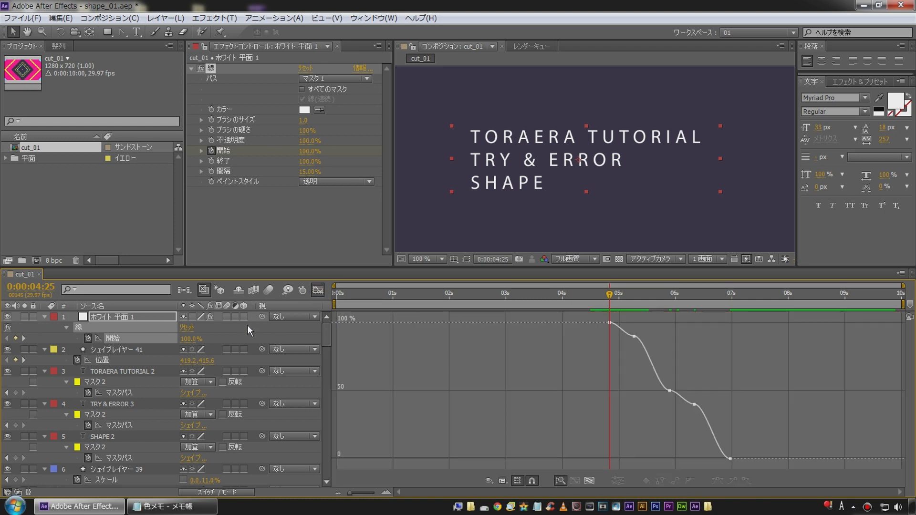
click(110, 338)
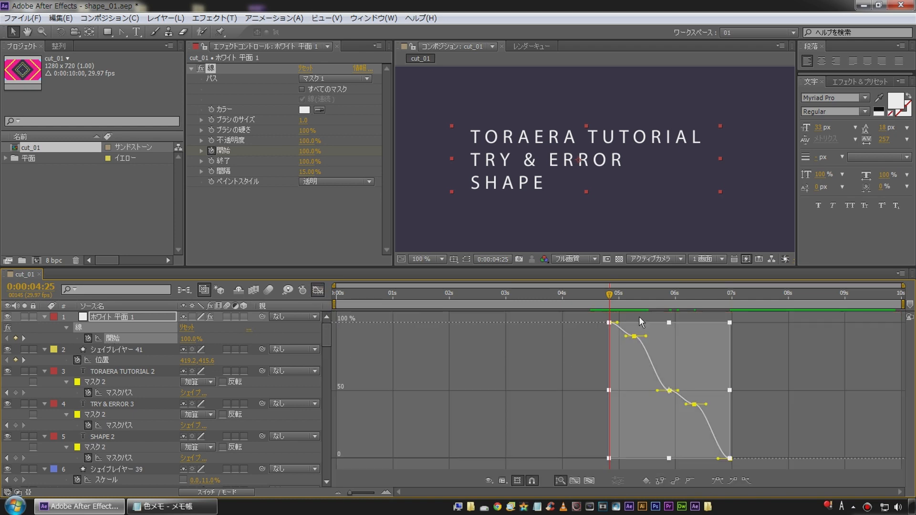
drag(618, 323, 633, 323)
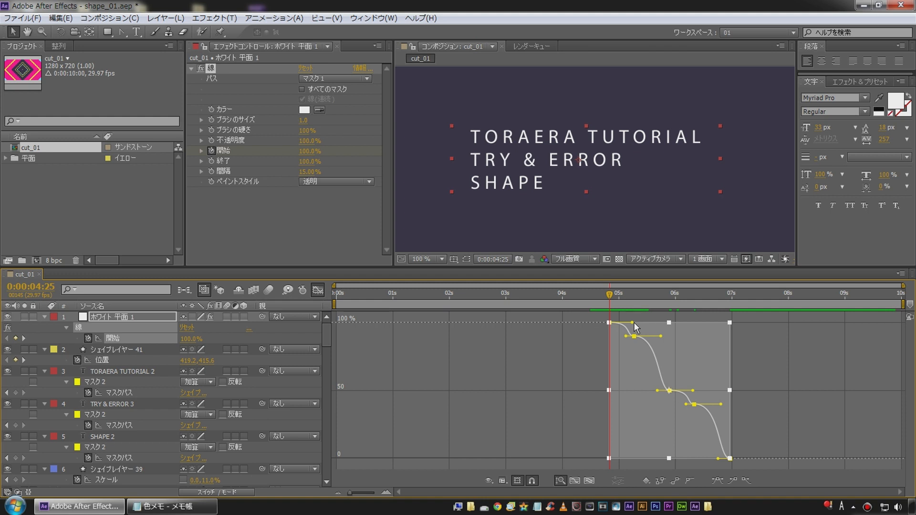
mouse_move(609, 294)
mouse_down()
mouse_move(565, 294)
mouse_move(646, 292)
mouse_up()
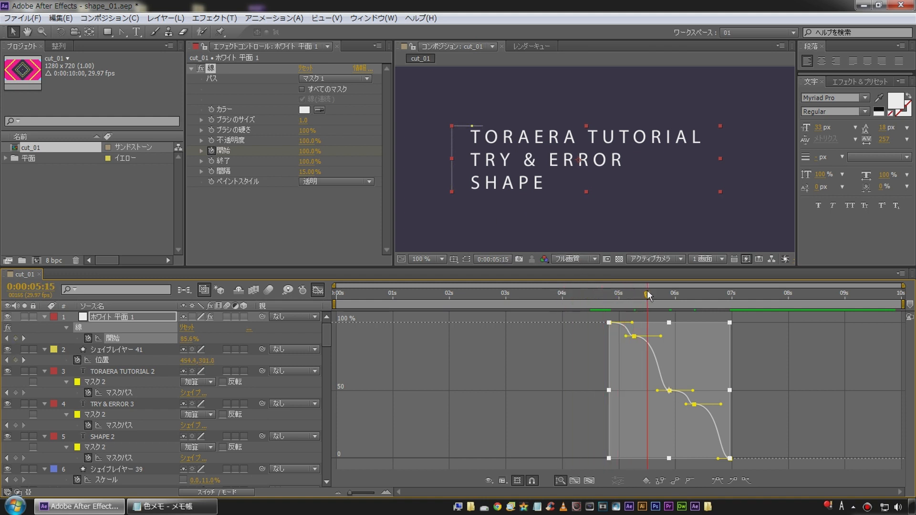
mouse_move(635, 322)
mouse_down()
mouse_move(645, 323)
mouse_move(662, 294)
mouse_up()
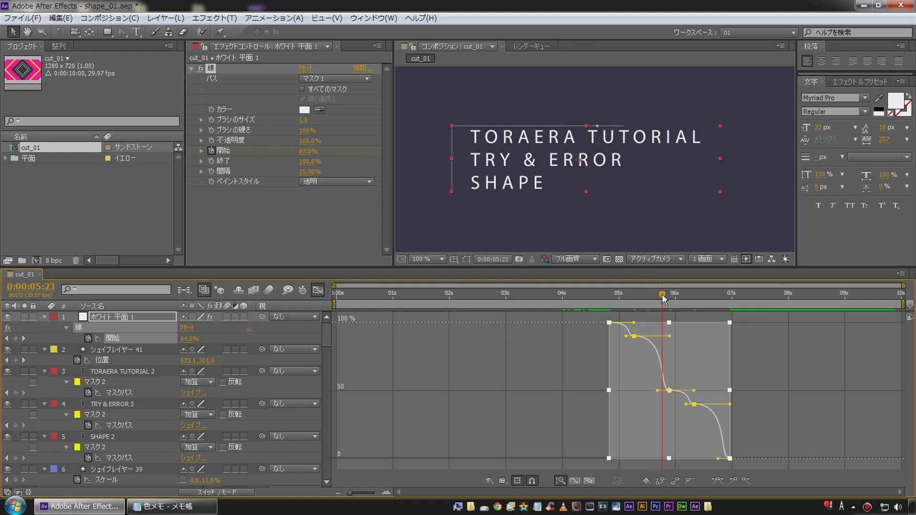
Shorten the 90% 開始 keyframe's outgoing ease handle and the 50% keyframe's incoming handle to match the yellow shape at 0:00:05:23
click(688, 316)
click(633, 336)
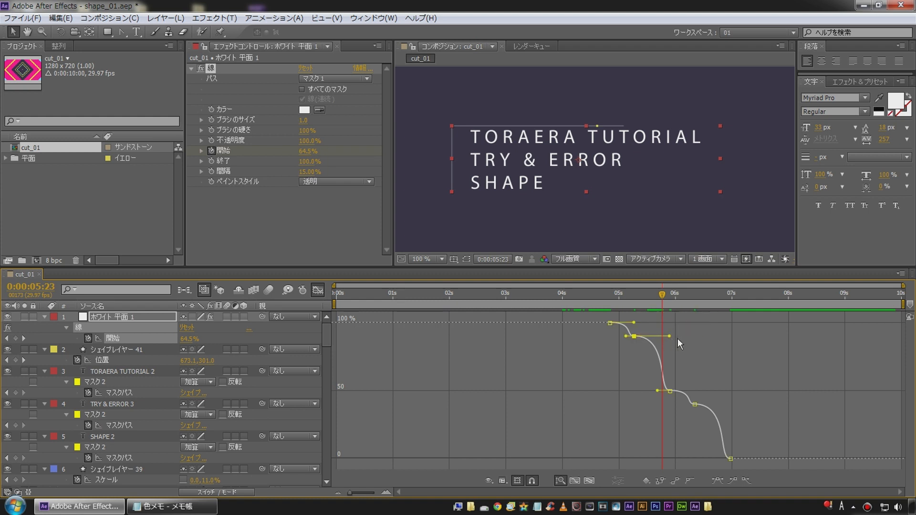
drag(670, 336, 670, 336)
drag(657, 391, 666, 392)
mouse_move(669, 337)
mouse_down()
mouse_move(680, 339)
mouse_move(662, 336)
mouse_up()
drag(664, 337, 666, 337)
drag(353, 493, 371, 493)
mouse_move(628, 343)
mouse_down()
mouse_move(637, 345)
mouse_move(626, 344)
mouse_up()
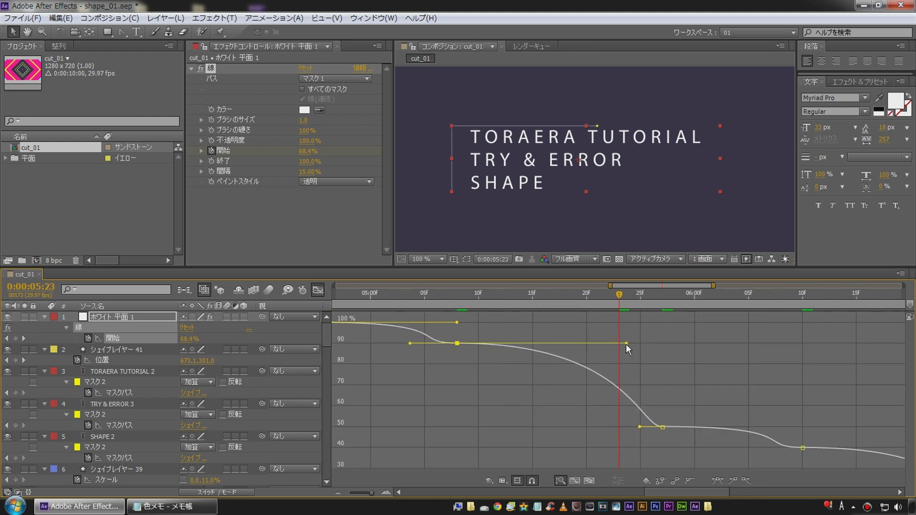
Lengthen the 50% 開始 keyframe's incoming handle and the 90% keyframe's outgoing handle, checking the stroke at 0:00:05:26 and 0:00:05:23
drag(629, 294, 650, 298)
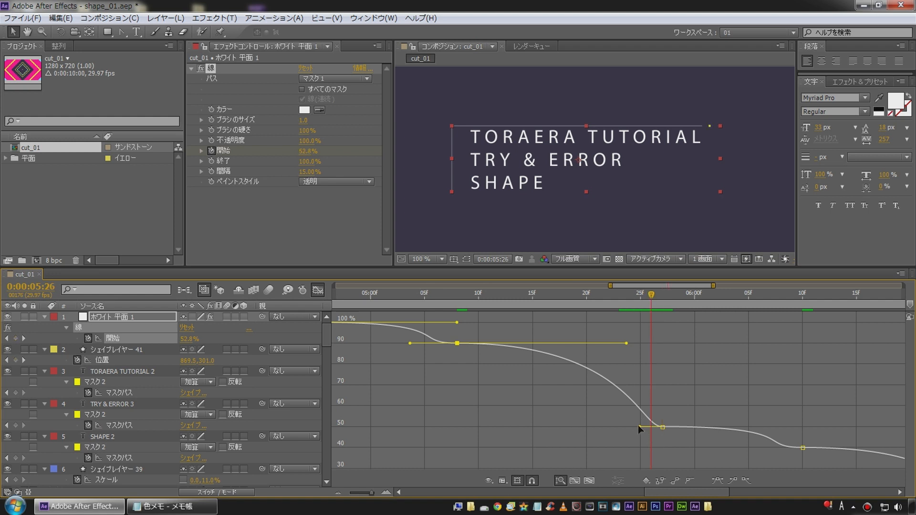
drag(638, 426, 627, 425)
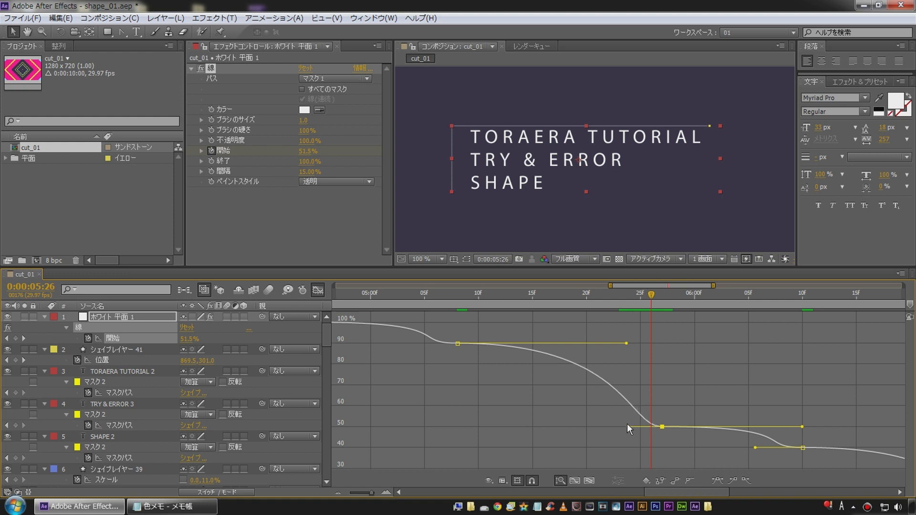
drag(650, 293, 619, 293)
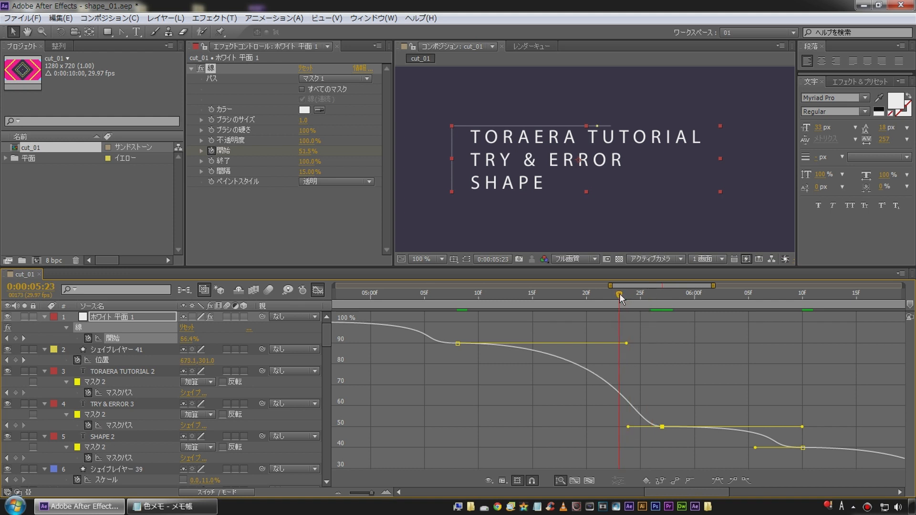
drag(626, 343, 642, 342)
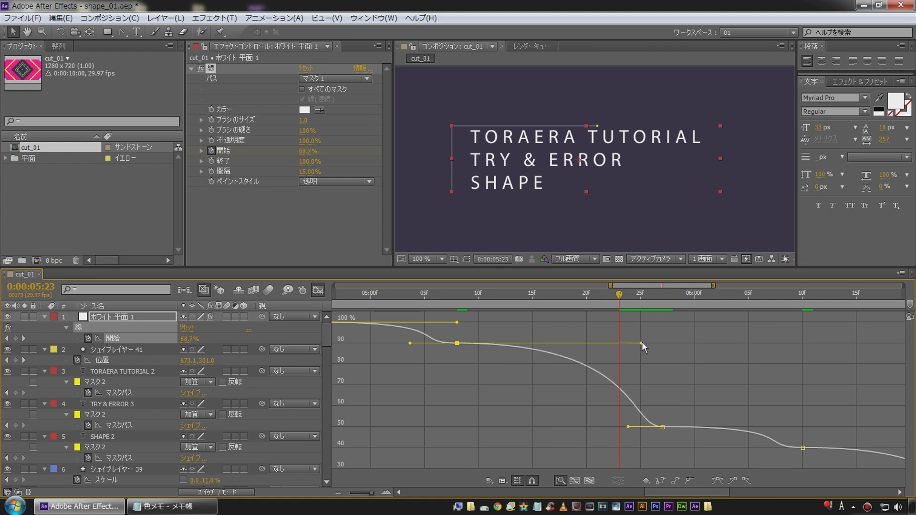
click(629, 295)
Lengthen the incoming ease handle of the 90% 開始 keyframe, comparing the stroke with the yellow shape at 0:00:05:03 and 0:00:05:05
mouse_move(638, 296)
mouse_down()
mouse_move(659, 294)
mouse_move(513, 311)
mouse_move(405, 310)
mouse_up()
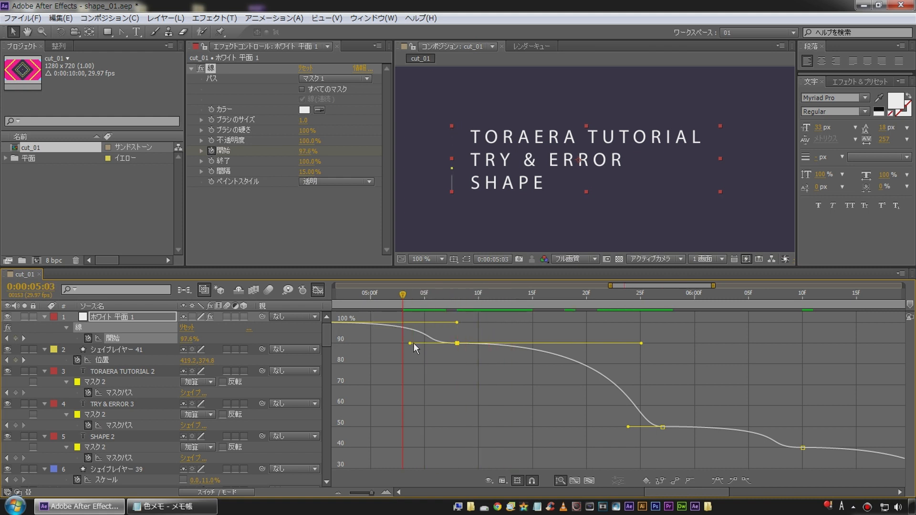
drag(425, 345, 374, 344)
drag(402, 290, 423, 295)
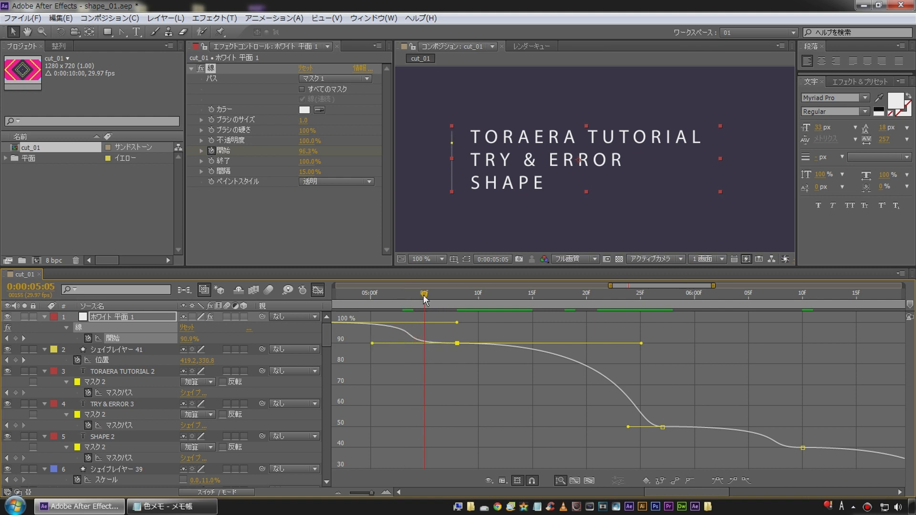
mouse_move(457, 323)
mouse_down()
mouse_move(446, 322)
mouse_move(457, 323)
mouse_up()
drag(372, 343, 396, 344)
Adjust the 50% 開始 keyframe's outgoing handle and lengthen the 40% keyframe's incoming handle to match the yellow shape at 0:00:06:07
drag(428, 299, 801, 293)
key(space)
drag(769, 381, 474, 394)
drag(378, 383, 519, 385)
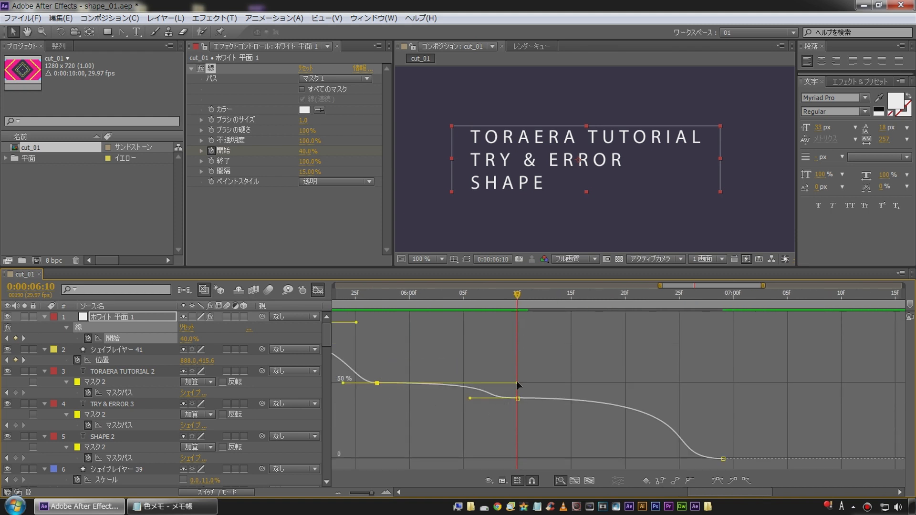
drag(510, 294, 488, 294)
drag(469, 398, 456, 402)
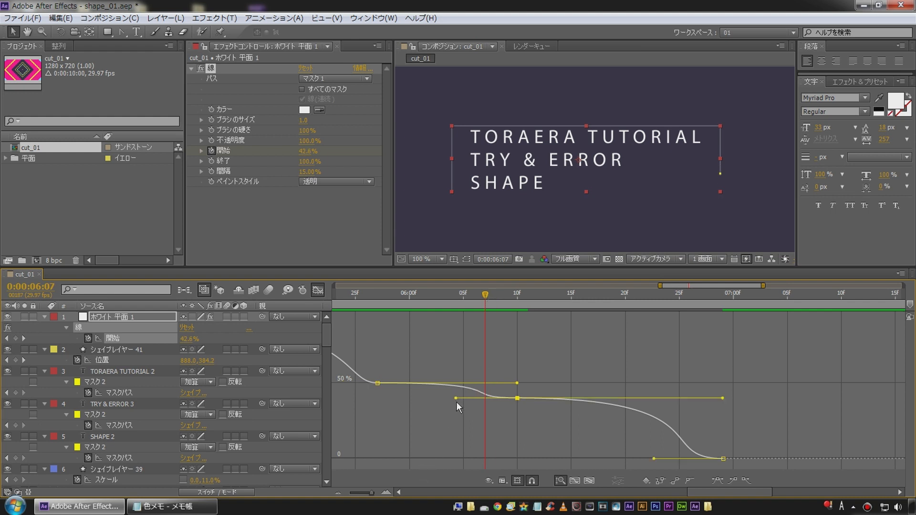
Shorten the 50% 開始 keyframe's outgoing handle and both handles of the 40% keyframe, checking frames 0:00:06:05, 0:00:06:07 and 0:00:06:21
drag(482, 300, 460, 313)
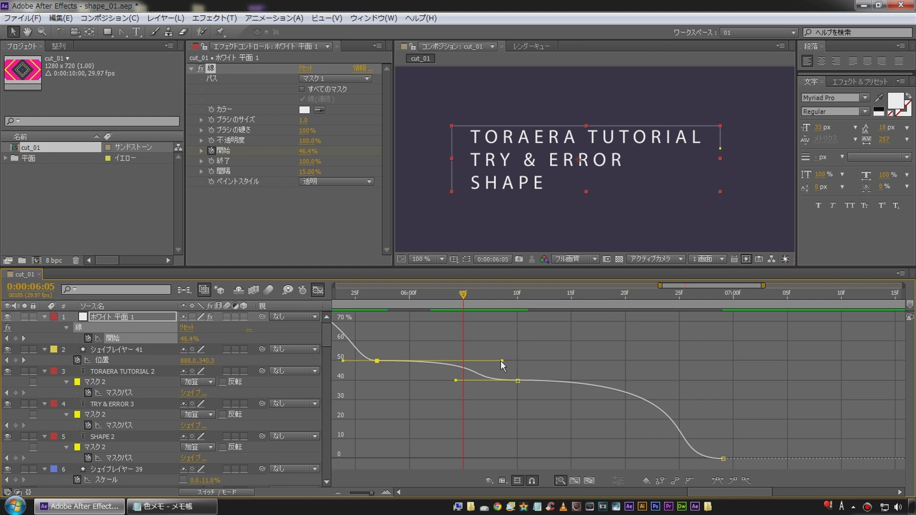
drag(501, 361, 497, 361)
drag(463, 295, 484, 296)
drag(457, 399, 465, 400)
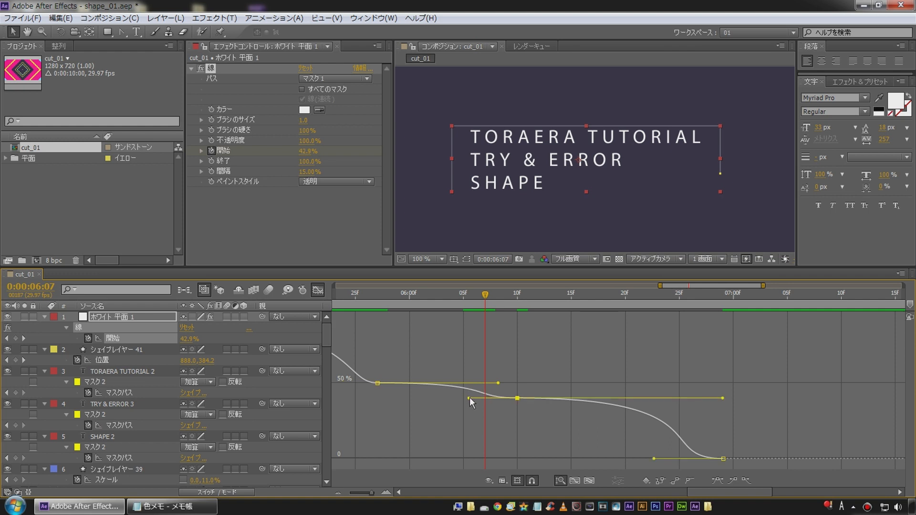
drag(467, 398, 468, 398)
drag(487, 300, 636, 296)
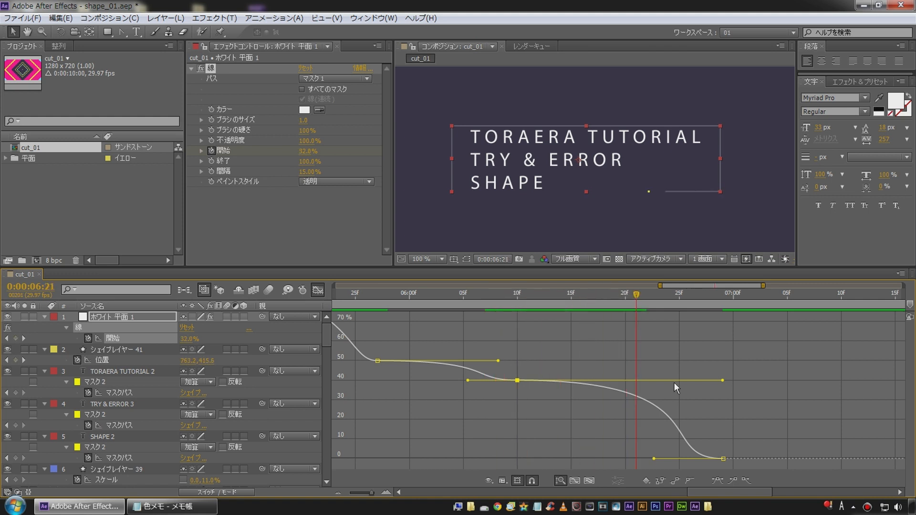
drag(721, 381, 695, 381)
Return to the layer bar view and play the outline animation from about 0:00:04:22 to compare the stroke with the yellow shape
drag(640, 299, 359, 317)
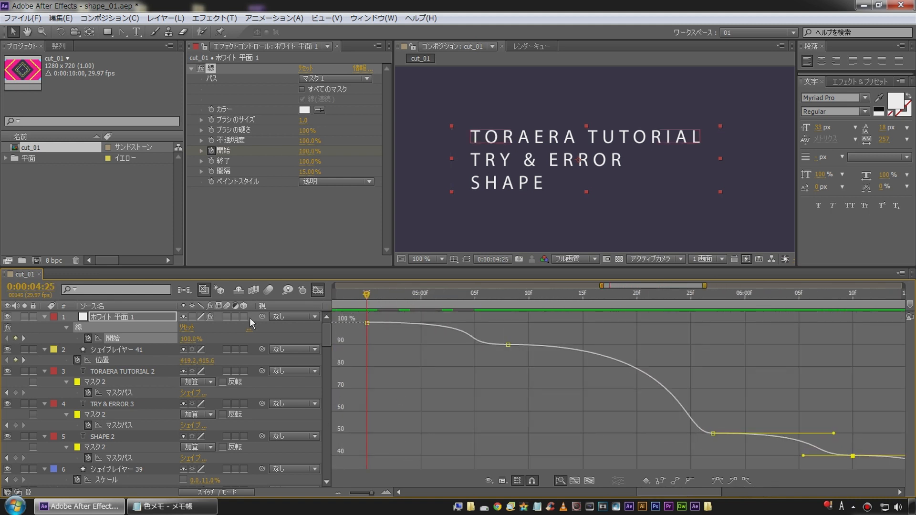
click(317, 290)
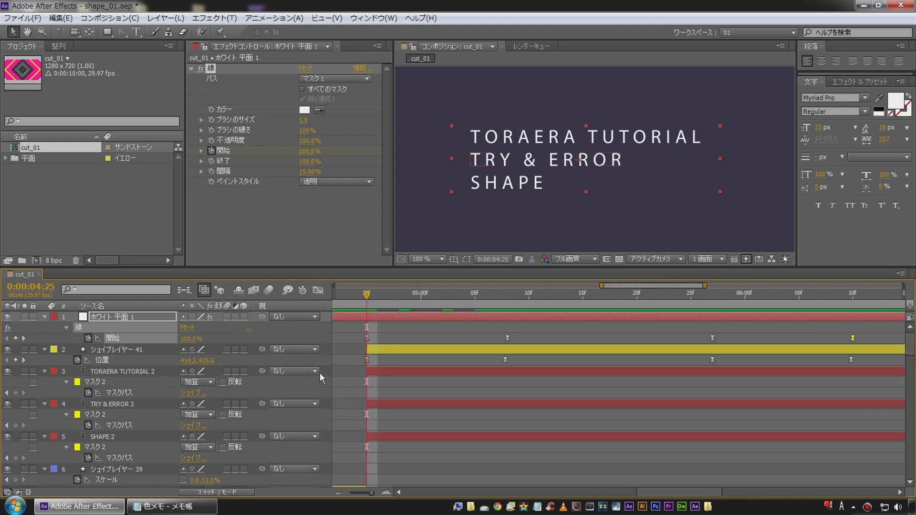
key(space)
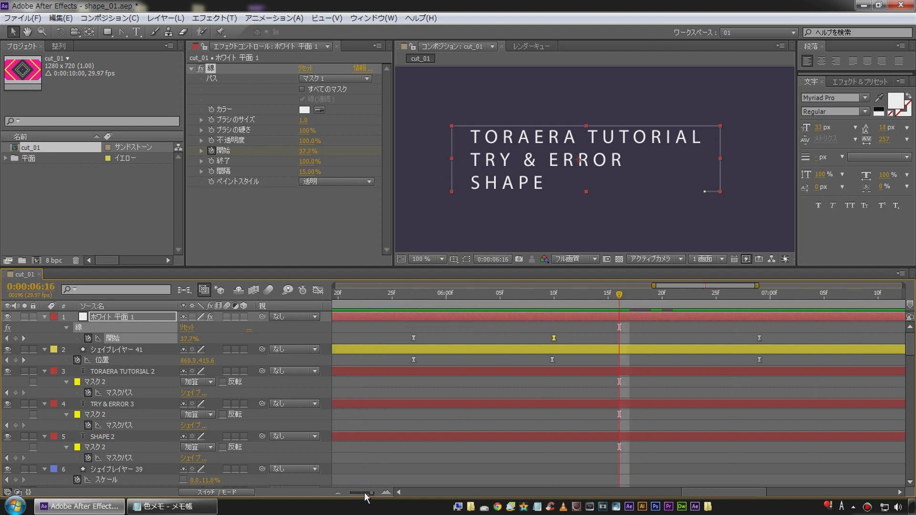
drag(365, 493, 350, 492)
click(611, 299)
click(618, 325)
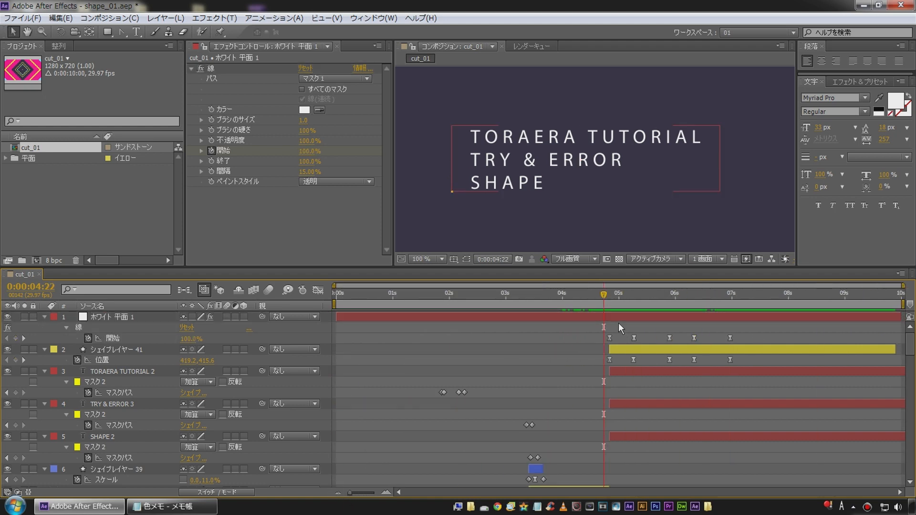
key(space)
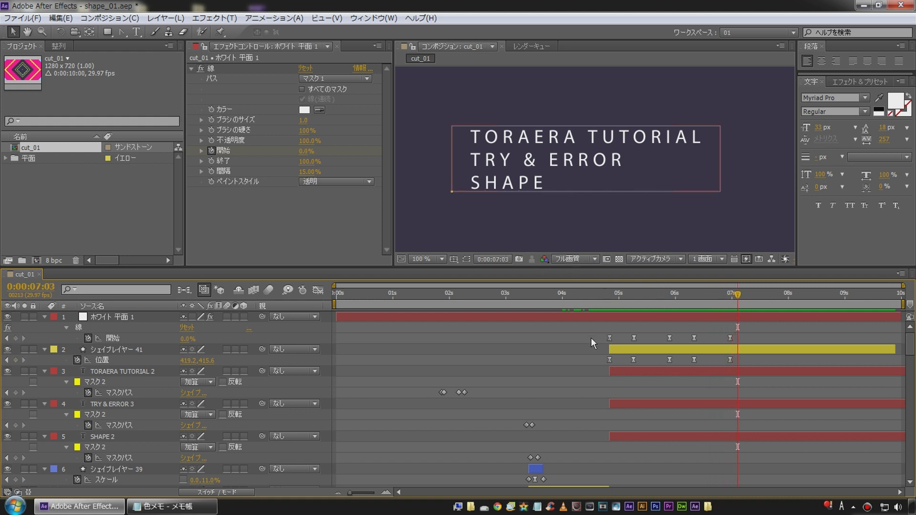
click(602, 298)
key(space)
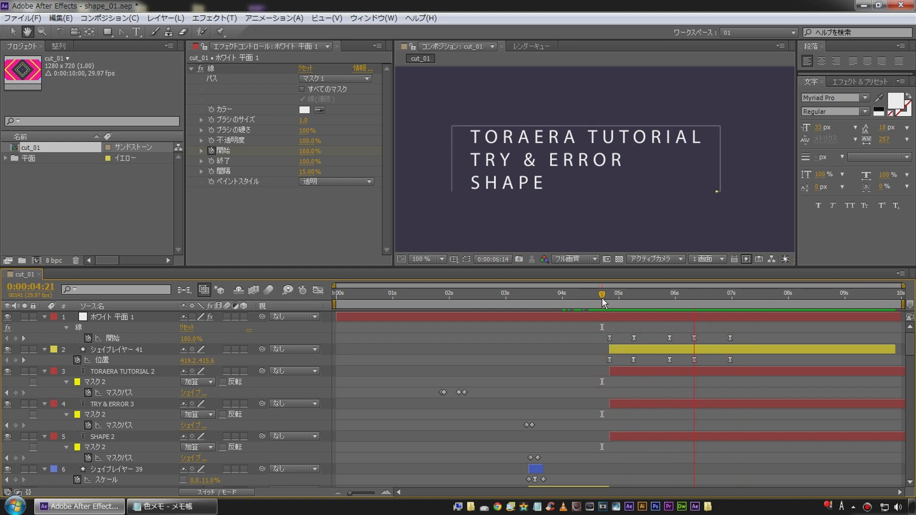
Replace the last 開始 keyframe at 0:00:06:29 with one at 0:00:06:27 and play the result from 0:00:04:20
drag(725, 296, 722, 297)
key(Page_Down)
key(Page_Down)
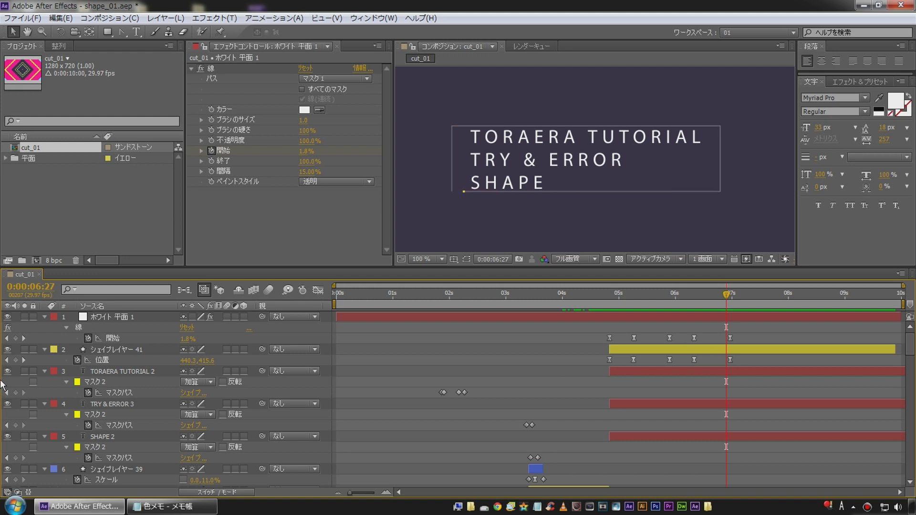
click(15, 338)
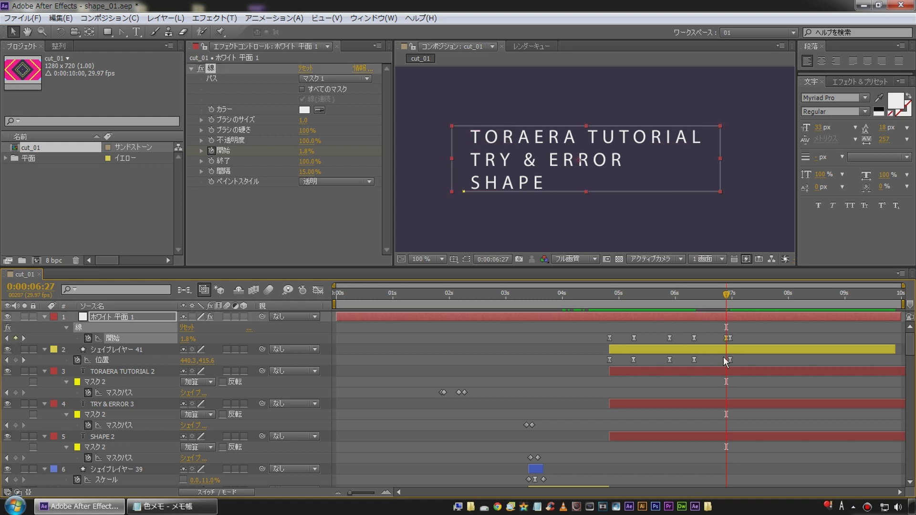
click(735, 339)
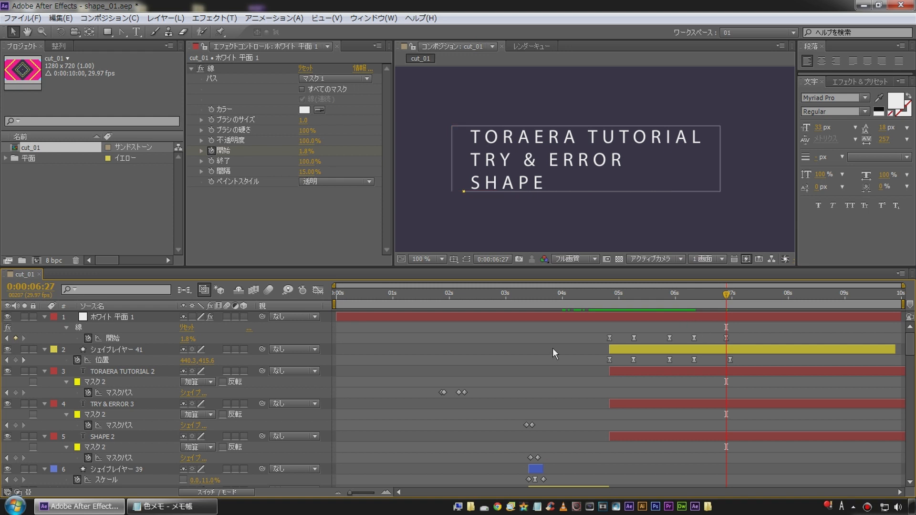
click(599, 299)
key(space)
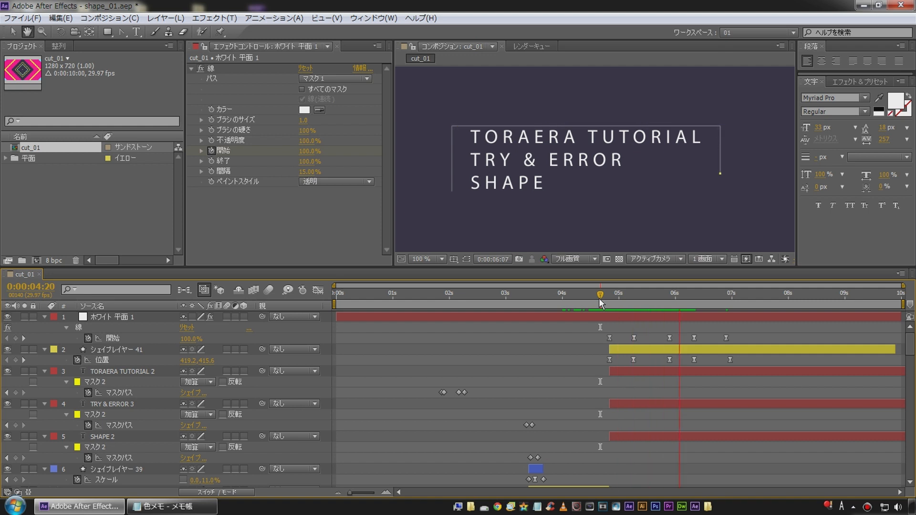
key(space)
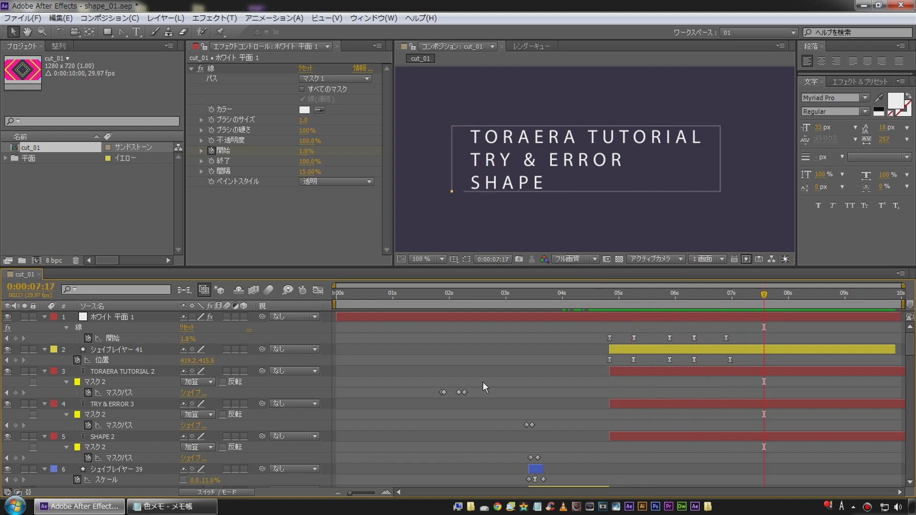
Keyframe シェイプレイヤー 41's position at 376.2, 415.6 at 0:00:07:17, beyond the outline's lower-left corner, and play the motion
click(120, 350)
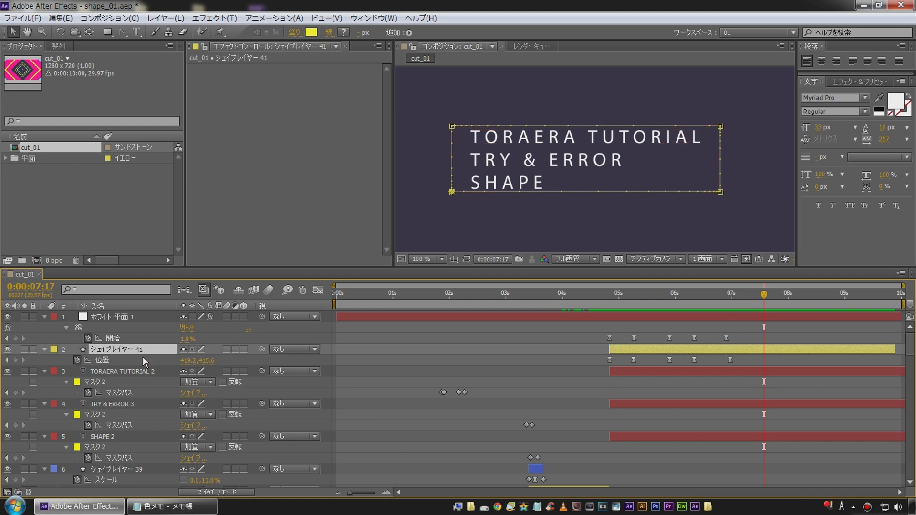
click(386, 365)
click(104, 351)
drag(187, 363, 170, 361)
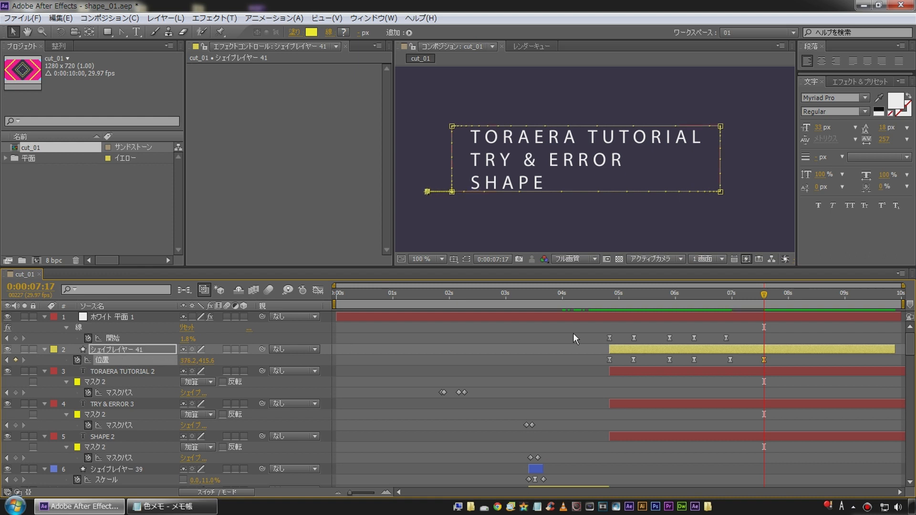
click(672, 386)
key(space)
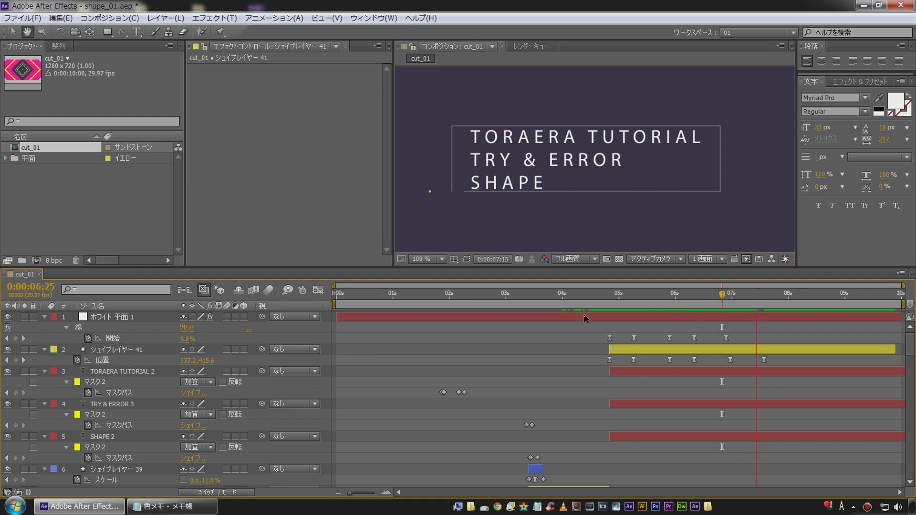
click(697, 295)
key(space)
key(space)
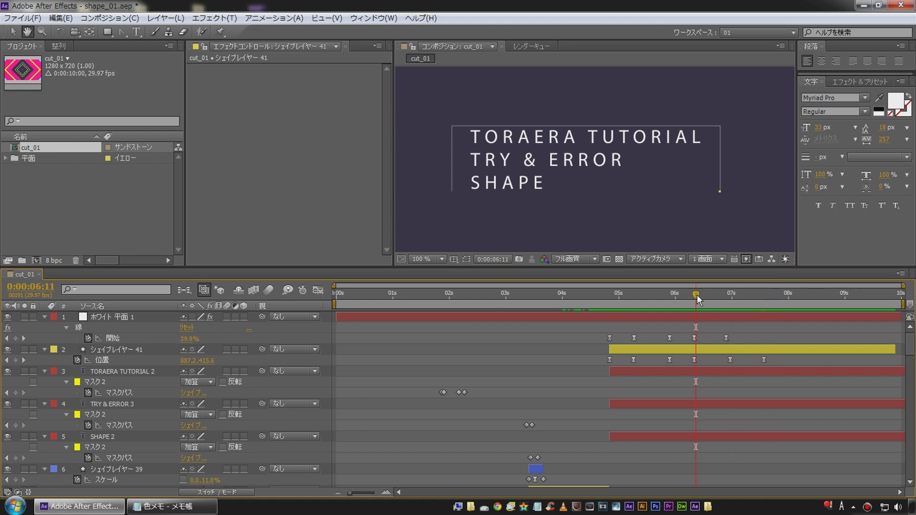
key(space)
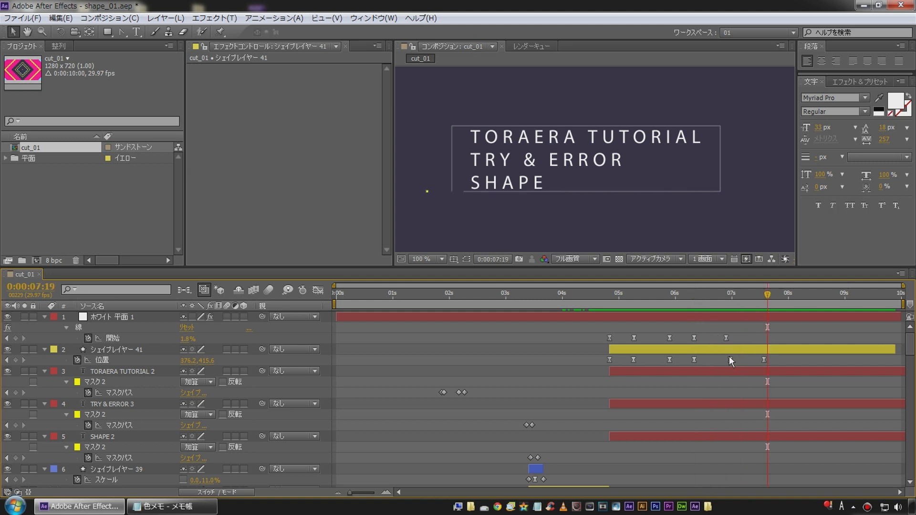
Try linear interpolation on シェイプレイヤー 41's position keyframe at 0:00:06:29 and preview the motion from 0:00:06:04
click(730, 359)
click(683, 295)
key(space)
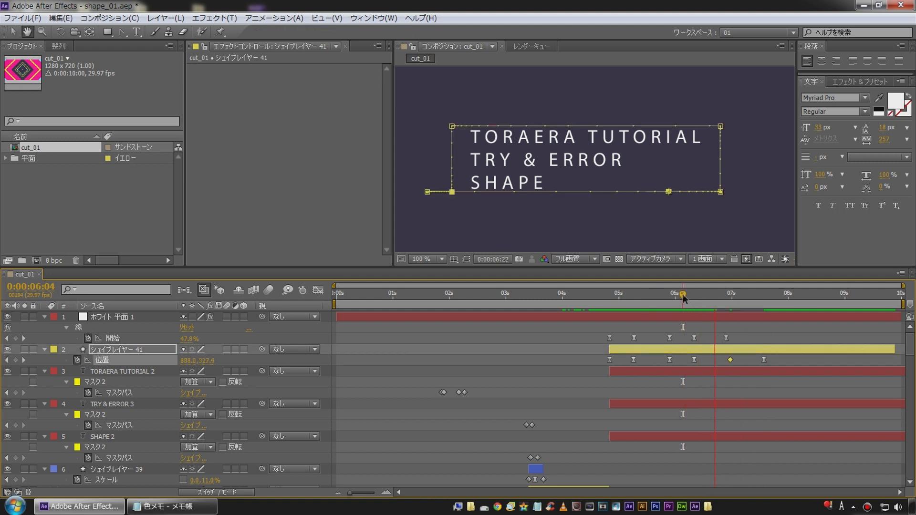
key(space)
Try deleting シェイプレイヤー 41's position keyframe at 0:00:06:29, preview the motion, and undo the keyframe changes
key(Delete)
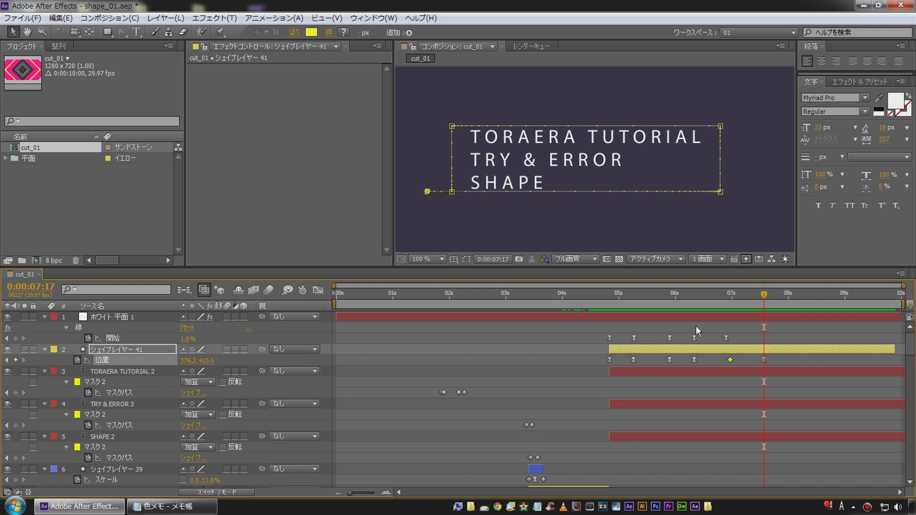
click(689, 299)
key(space)
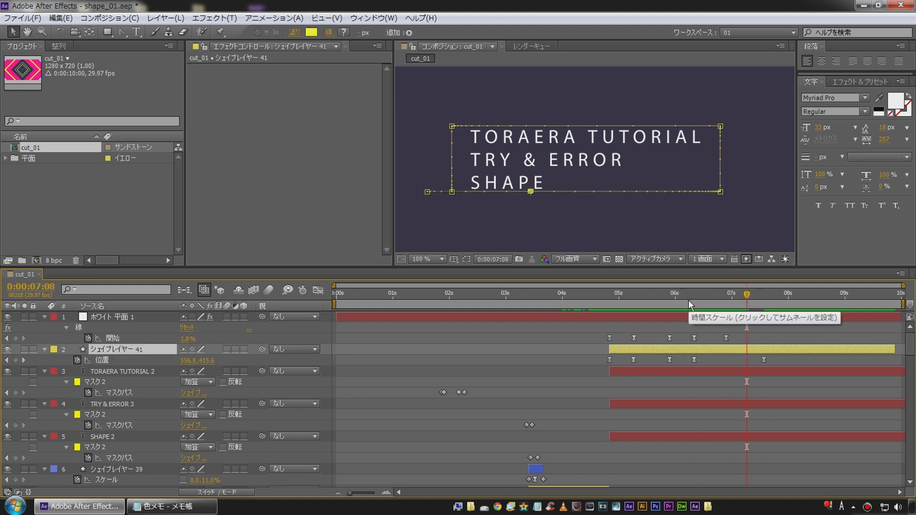
key(ctrl+z)
Play the yellow shape and stroke animation from 0:00:06:08 and again from 0:00:04:22 to check the exit motion
key(space)
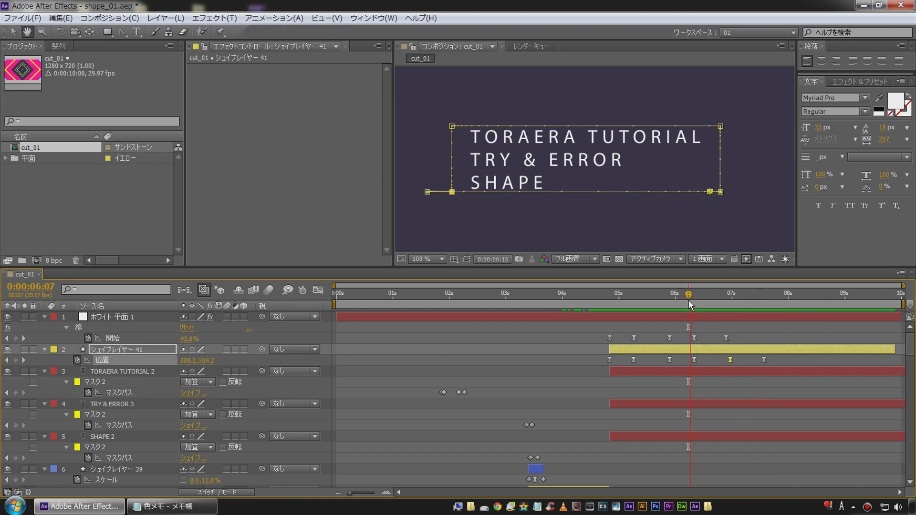
click(690, 294)
key(space)
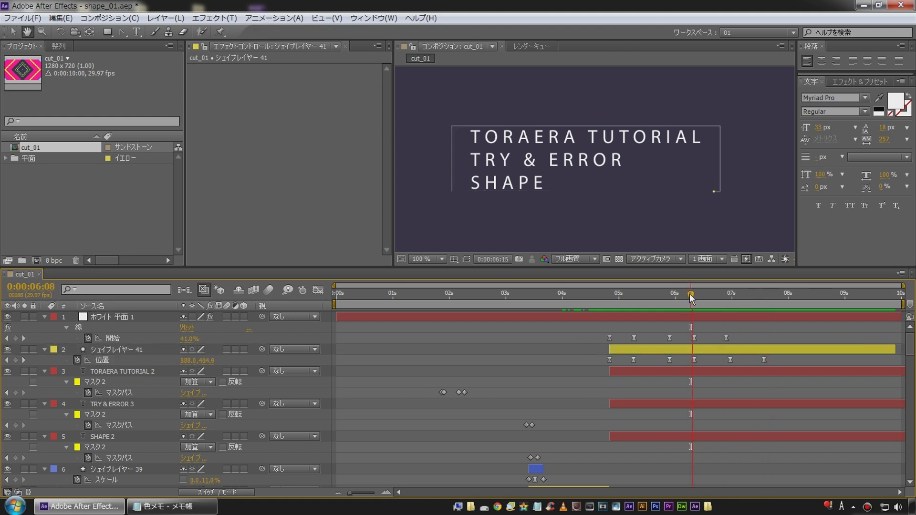
click(604, 294)
key(space)
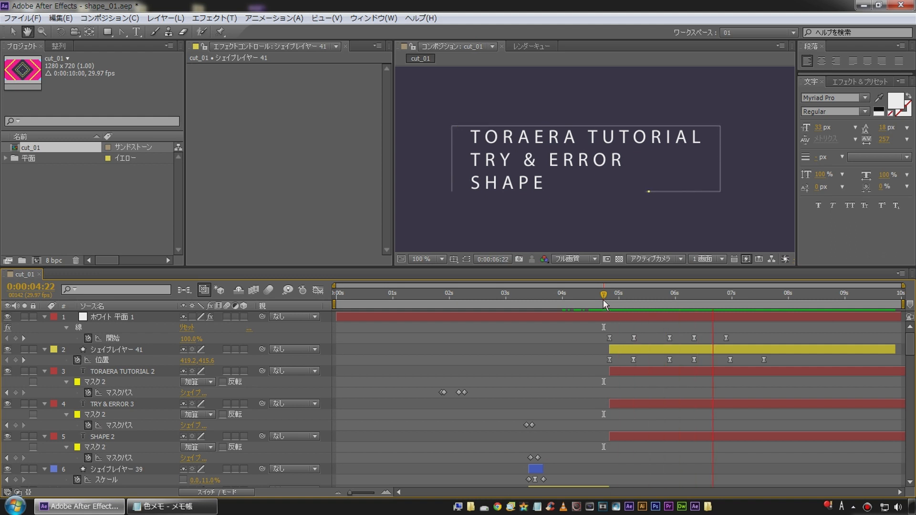
Keyframe シェイプレイヤー 41's opacity to fade from 100% at 0:00:07:17 to 0% at 0:00:08:07
key(space)
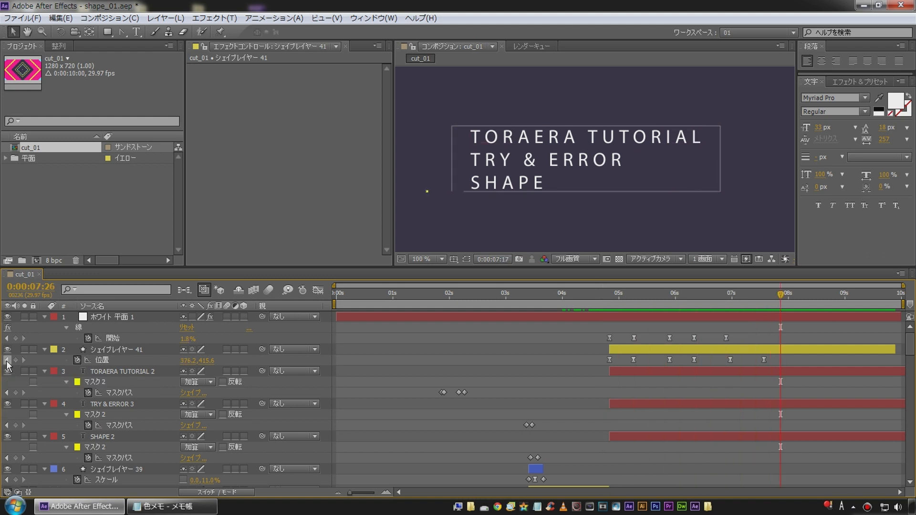
click(7, 360)
click(118, 350)
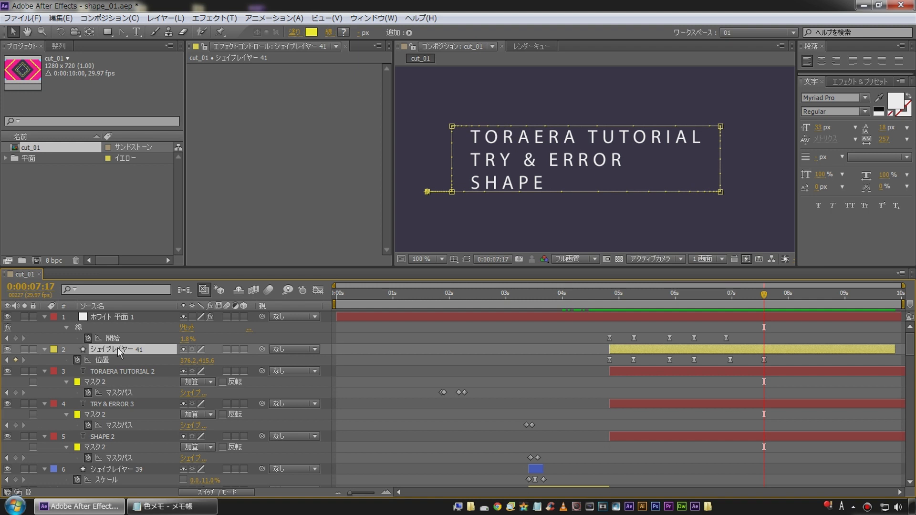
key(t)
click(76, 359)
key(shift+Page_Down)
key(shift+Page_Down)
click(193, 360)
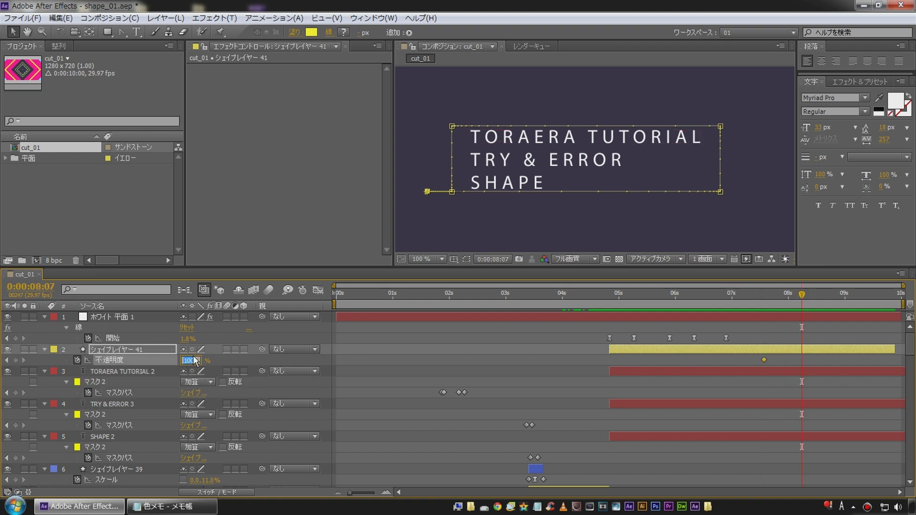
text(0)
key(Return)
Show シェイプレイヤー 41's position keyframes alongside its opacity and play the exit motion and fade from 0:00:04:20
click(119, 349)
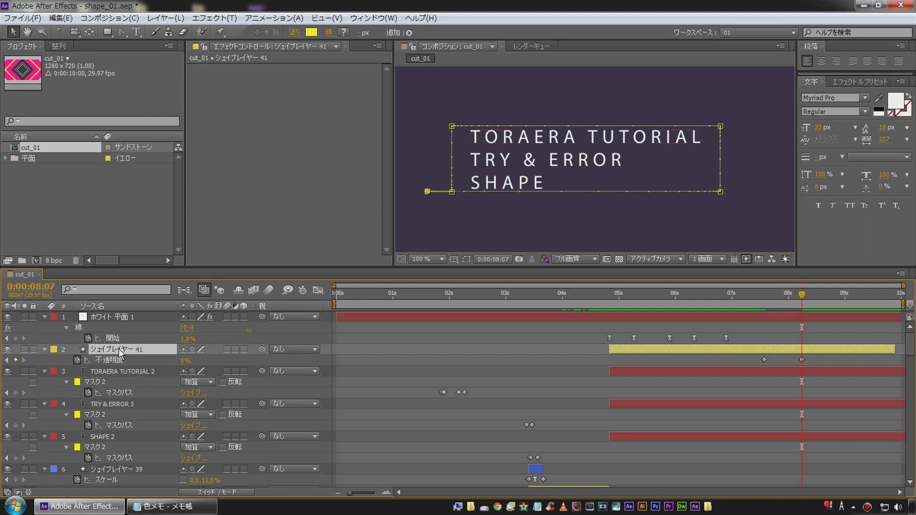
key(shift+p)
click(556, 332)
click(599, 293)
key(space)
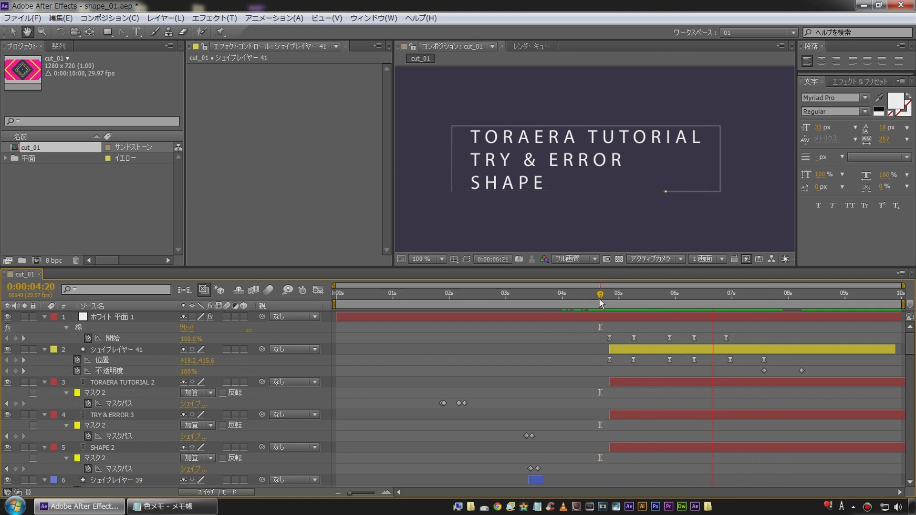
key(space)
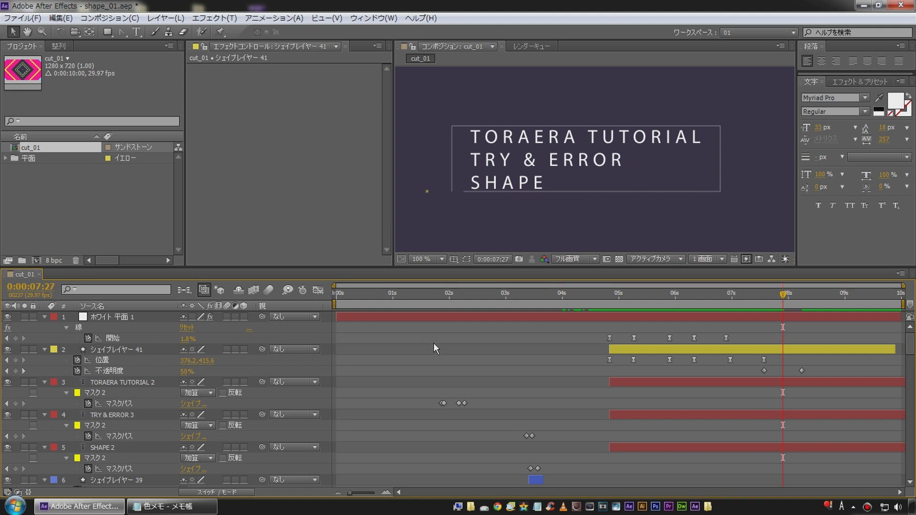
Collapse the layers' keyframed properties and play the outline animation from 0:00:04:13 and again from 0:00:04:27
key(u)
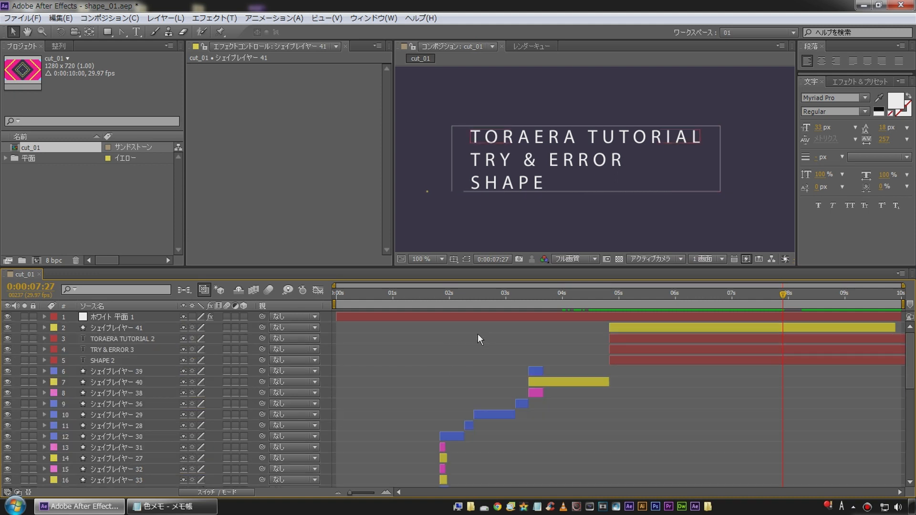
click(587, 305)
key(space)
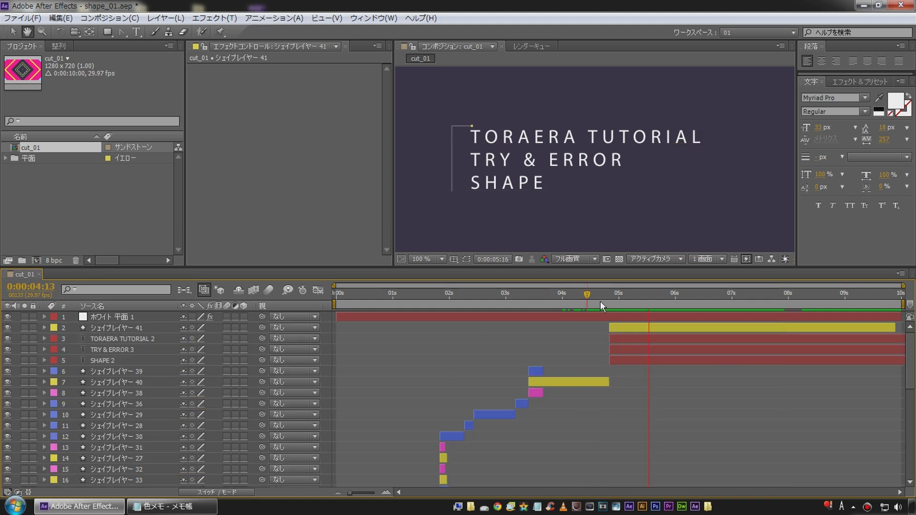
click(614, 304)
key(space)
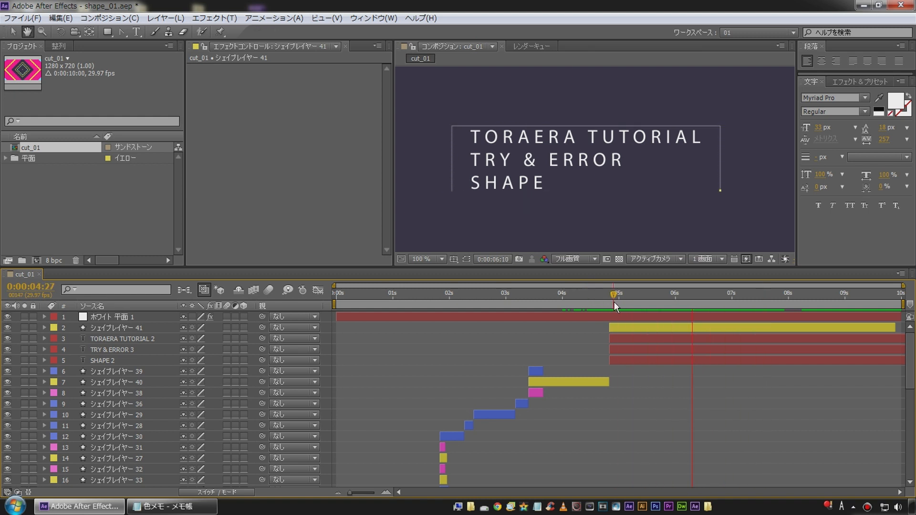
key(space)
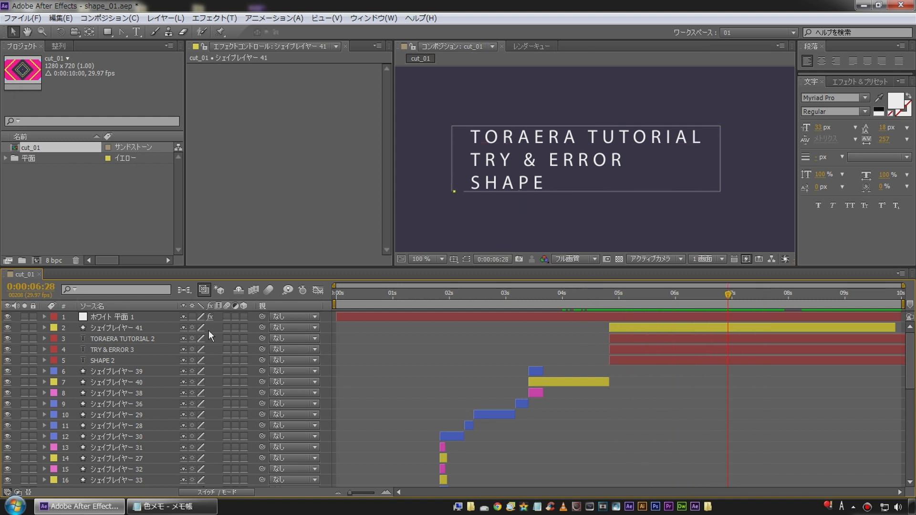
Duplicate the ホワイト 平面 1 layer and delete the 線 effect from the copy, leaving a solid white box
click(115, 317)
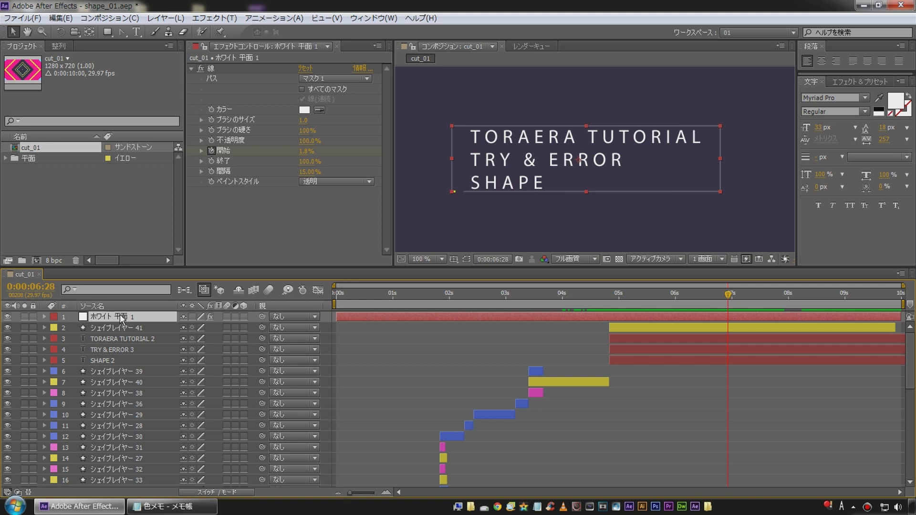
key(ctrl+d)
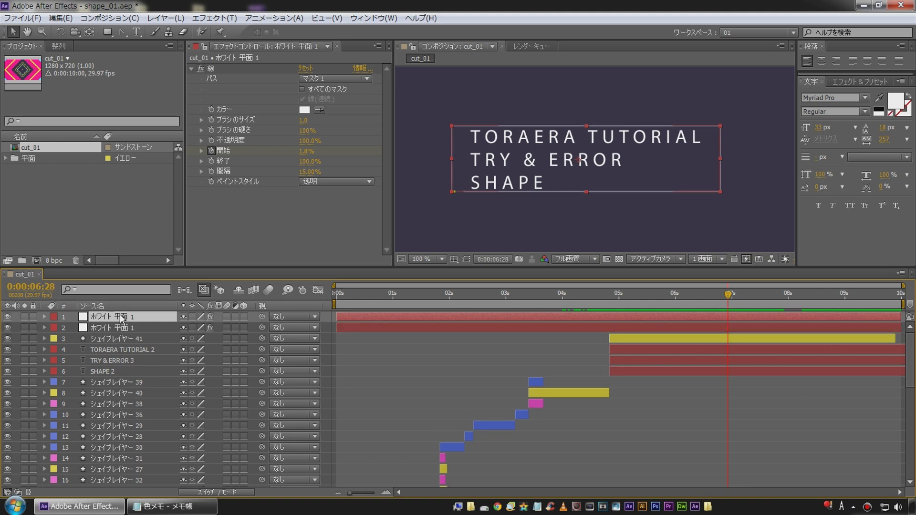
click(222, 69)
key(Delete)
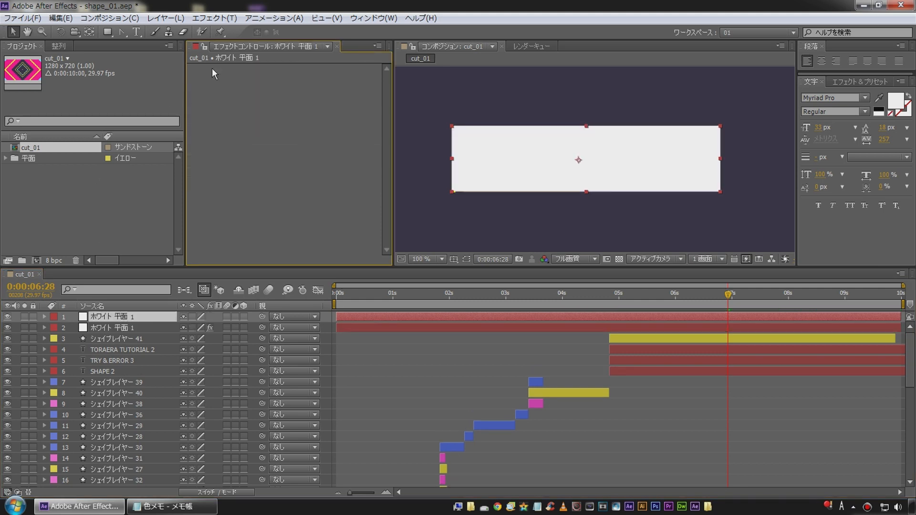
Reveal シェイプレイヤー 41's keyframes and move the current time to its position keyframe at 0:00:06:29
click(108, 338)
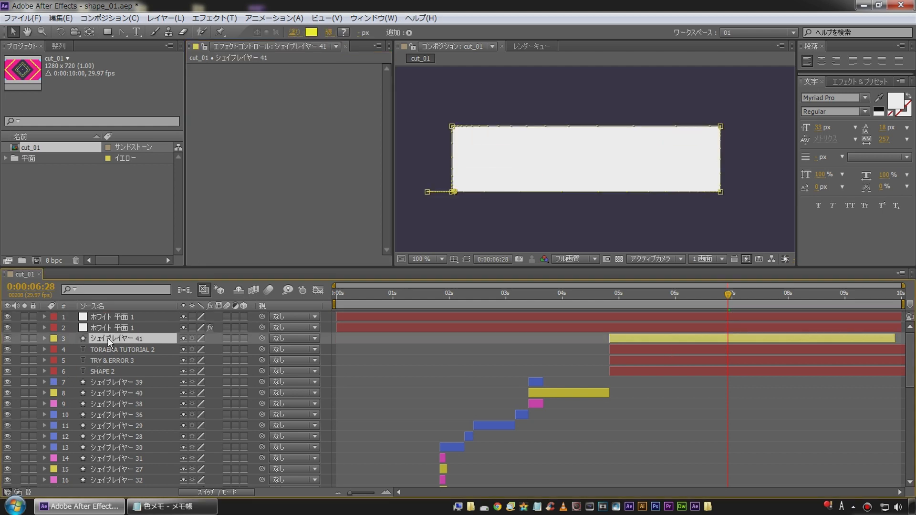
key(u)
mouse_move(730, 295)
mouse_down()
mouse_move(719, 299)
mouse_move(731, 299)
mouse_up()
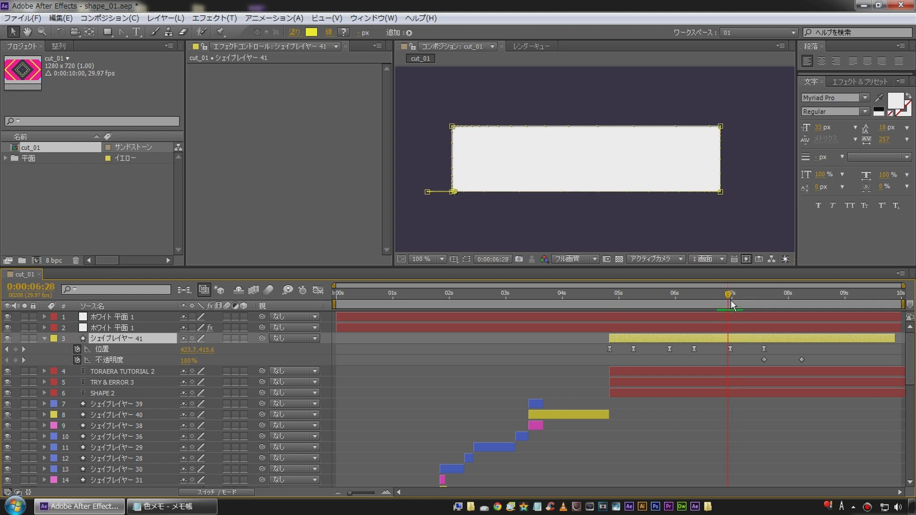
click(24, 349)
click(98, 329)
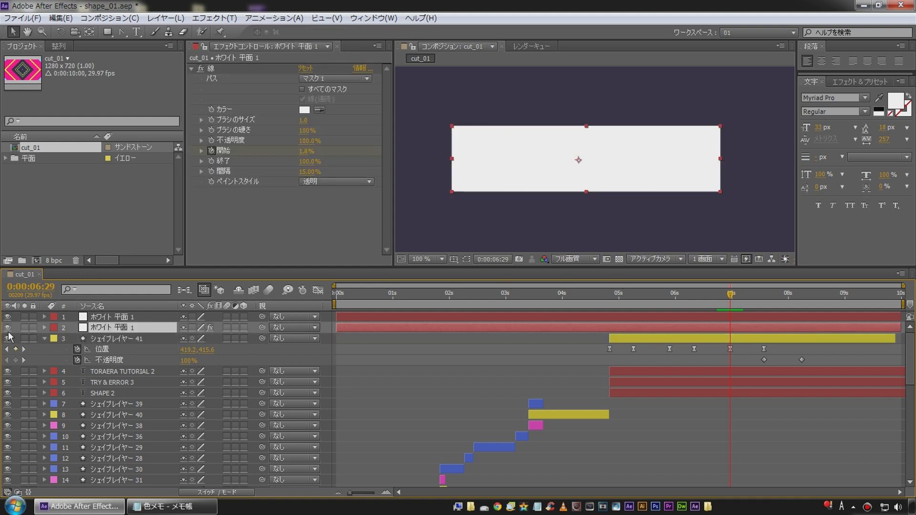
Rename the solid white box layer flash and trim its in point to 0:00:06:29
click(18, 316)
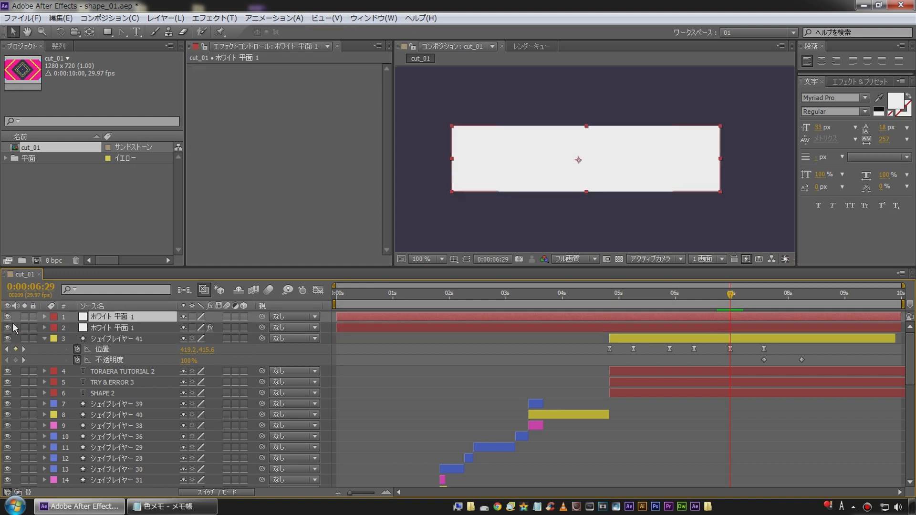
click(7, 317)
click(7, 317)
key(Return)
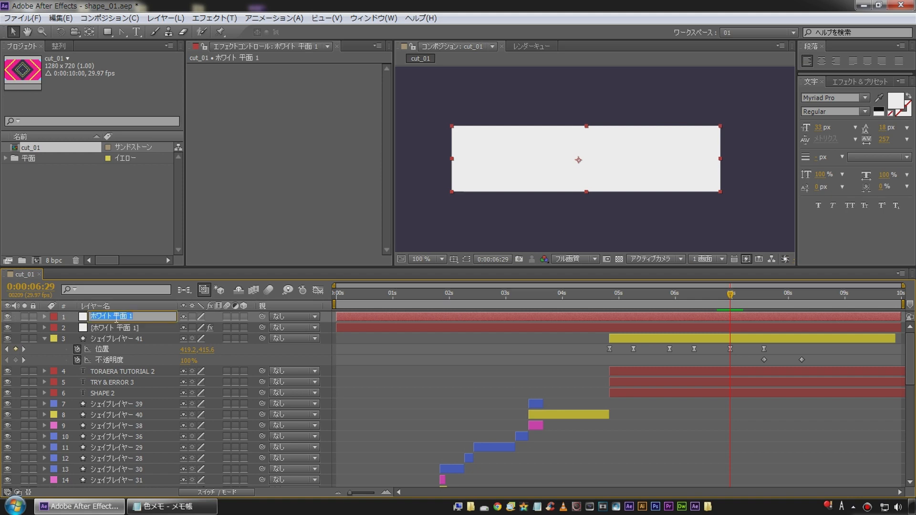
text(flash)
key(Return)
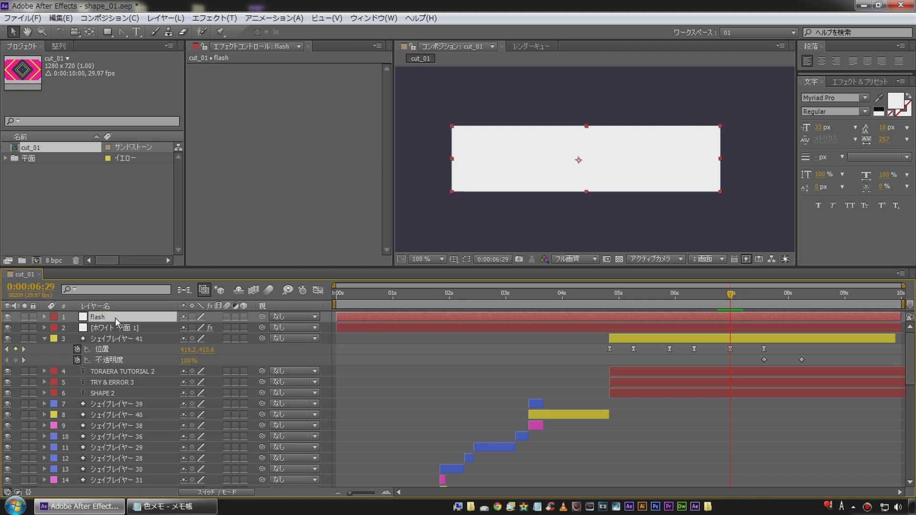
key(alt+bracketleft)
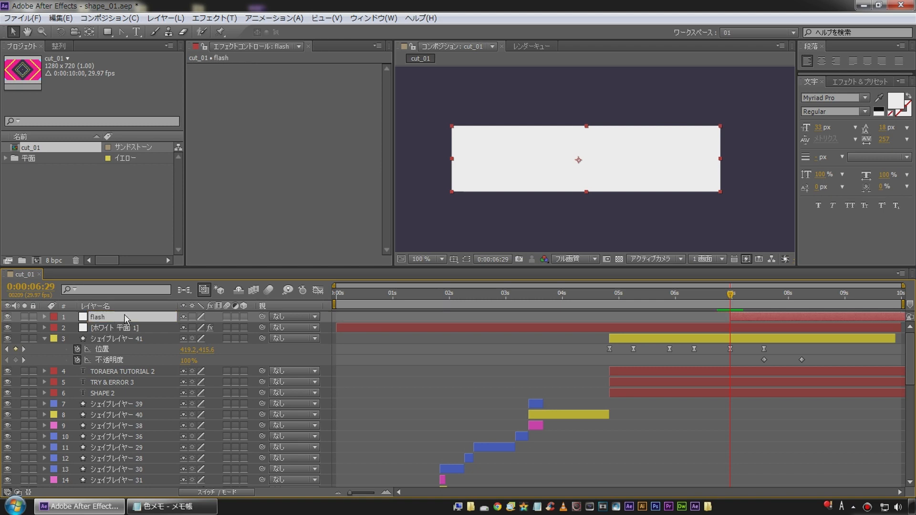
Keyframe the flash layer's opacity to drop from 100% at 0:00:06:29 to 0% at 0:00:07:04
key(alt+shift+t)
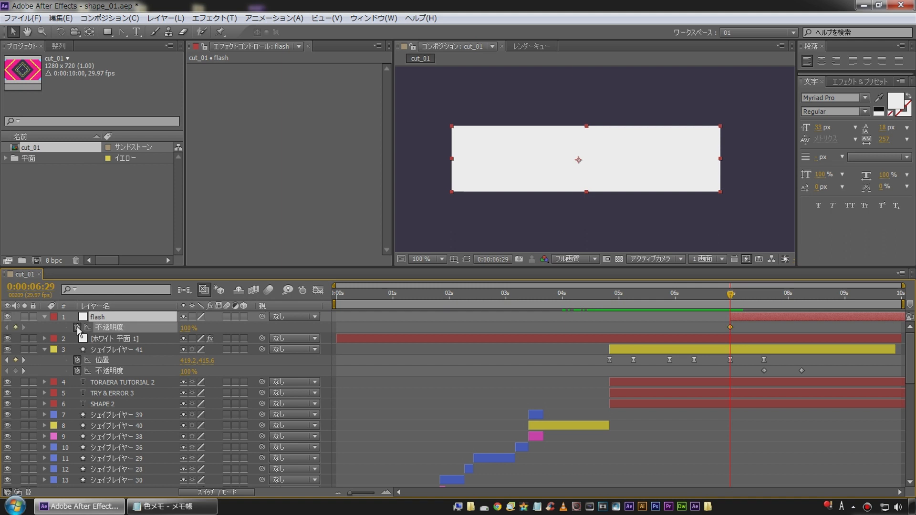
key(Page_Down)
key(Page_Down)
key(Page_Down)
key(Page_Down)
key(Page_Down)
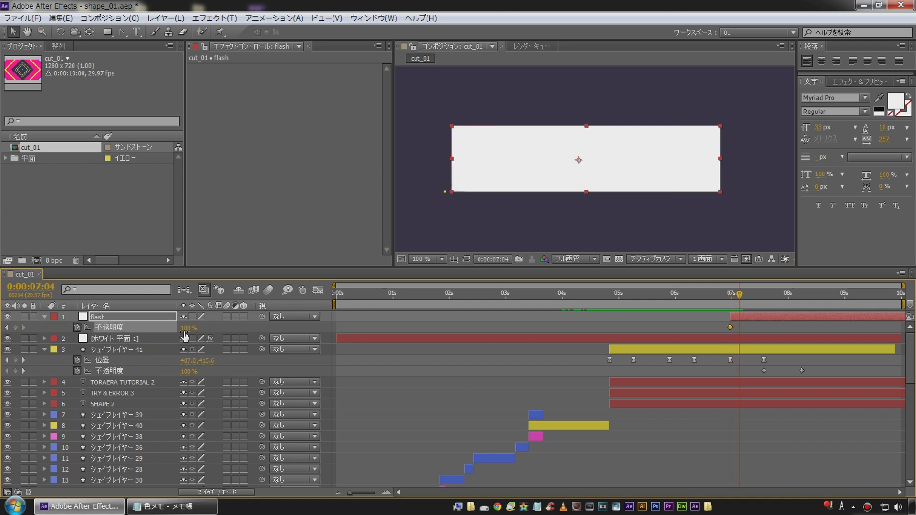
text(0)
key(Return)
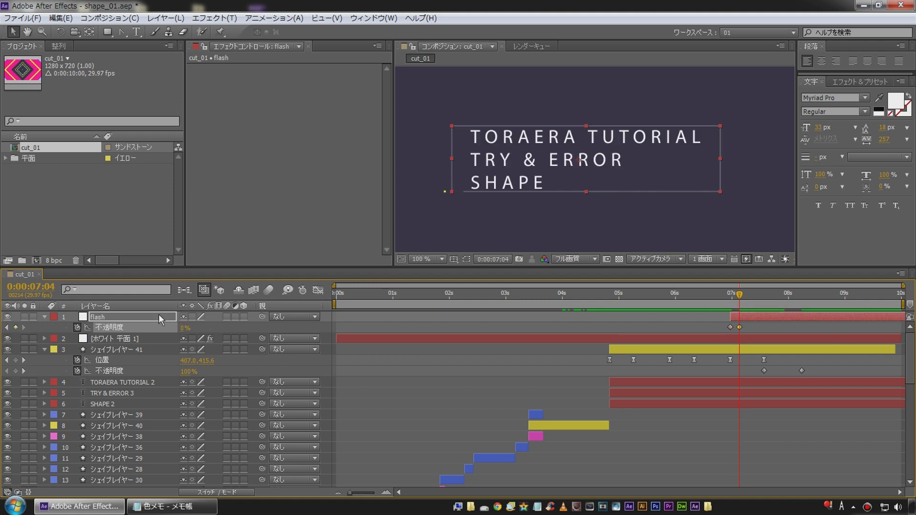
Split the flash layer at 0:00:07:04 and delete the part after the fade
click(116, 318)
key(ctrl+shift+d)
key(Delete)
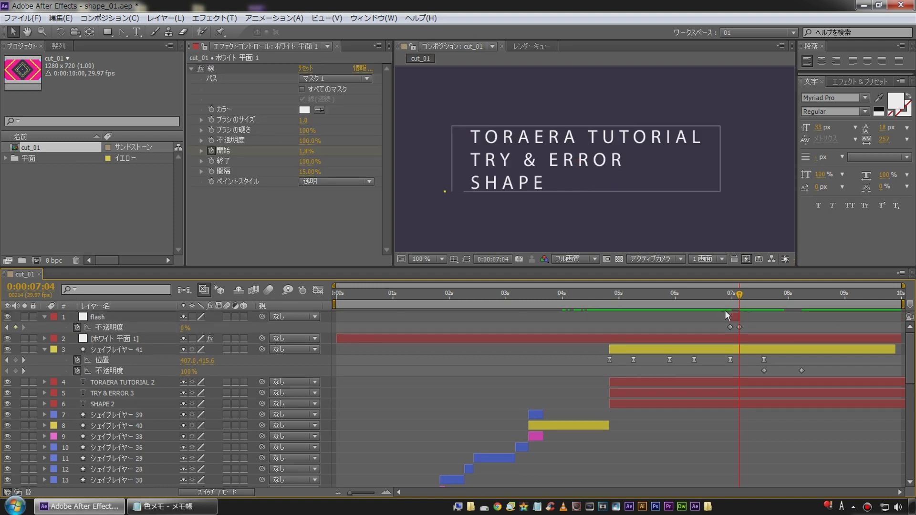
Play the white flash from just before it starts to check its timing
click(728, 294)
drag(728, 294, 723, 296)
key(space)
click(723, 297)
key(space)
key(space)
Duplicate the flash layer, shift the copy to start at about 0:00:07:03, and preview both flashes from 0:00:06:24
click(113, 318)
key(ctrl+d)
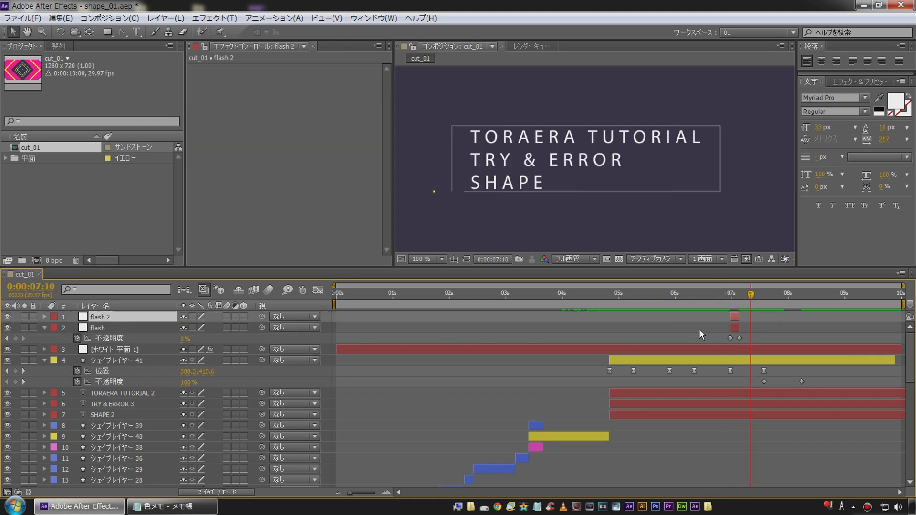
drag(353, 497, 371, 494)
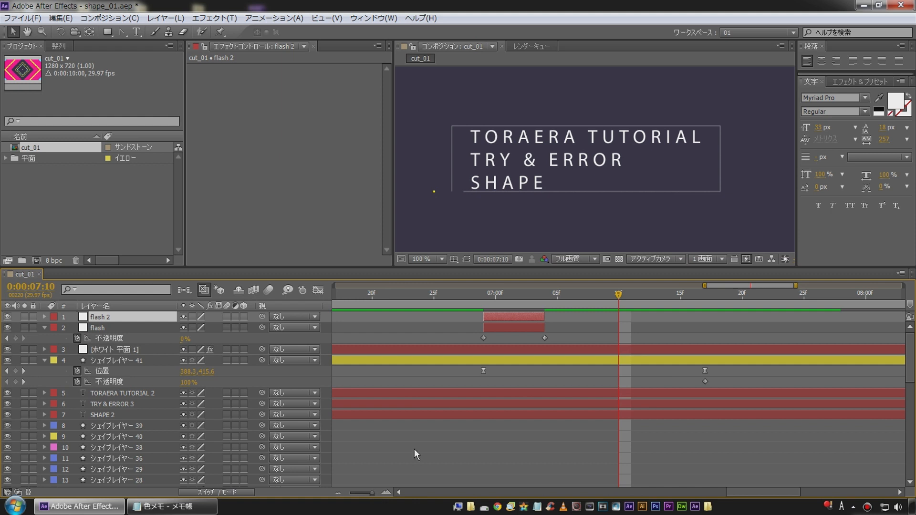
drag(493, 320, 542, 317)
click(421, 300)
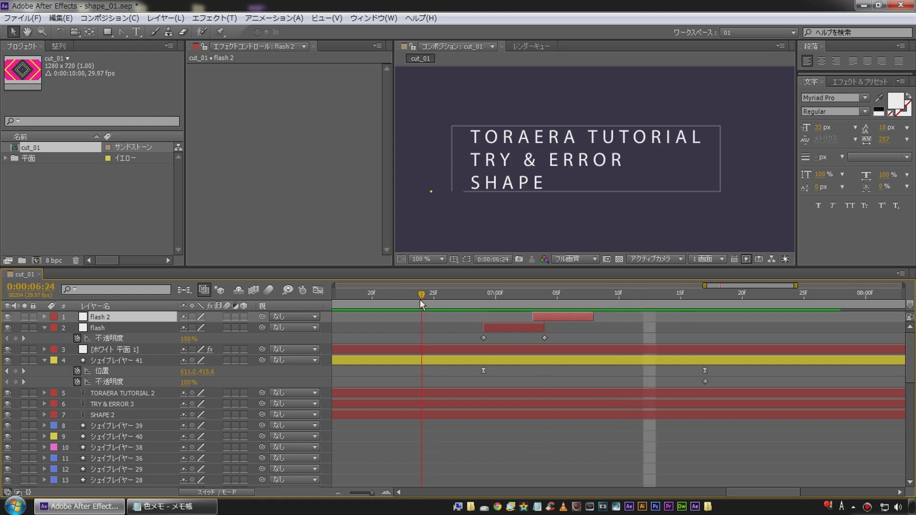
click(420, 300)
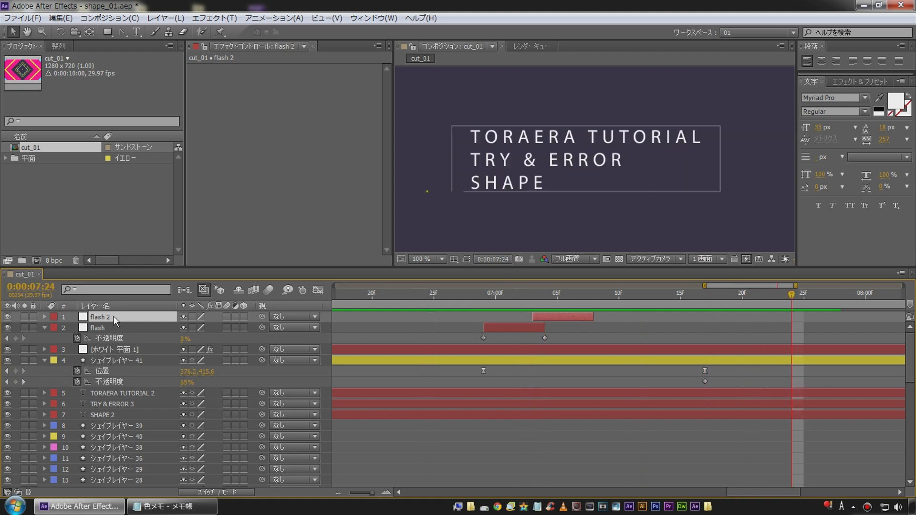
Duplicate flash 2 to start at 0:00:07:16 and replace the copy's opacity keyframes with a constant 100%
key(ctrl+d)
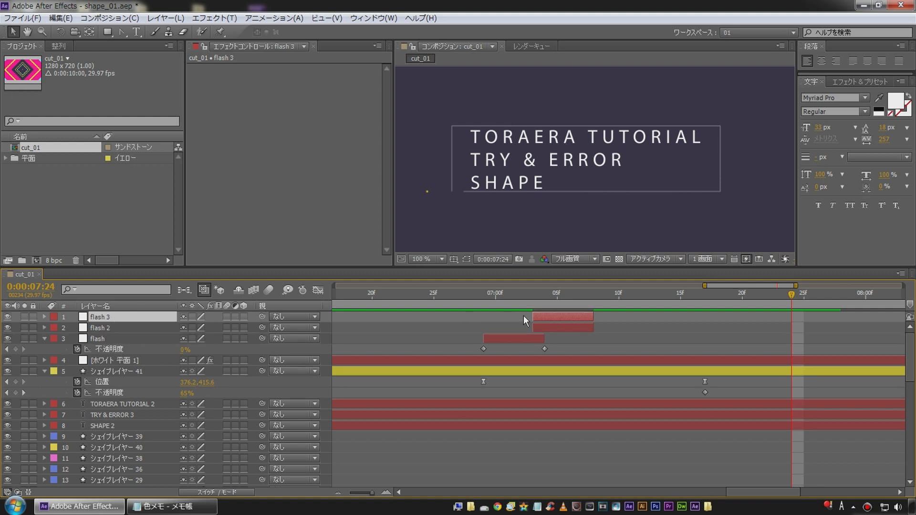
drag(539, 316, 706, 311)
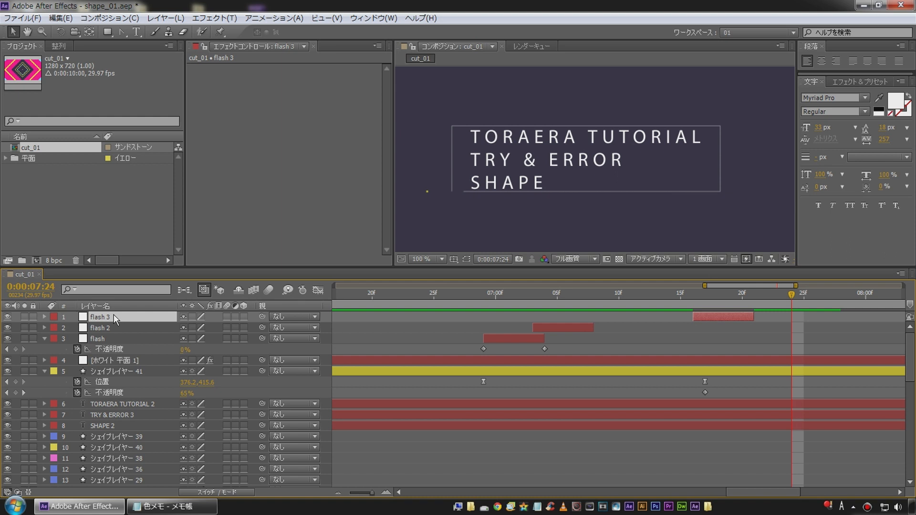
key(t)
click(78, 327)
click(185, 328)
key(Return)
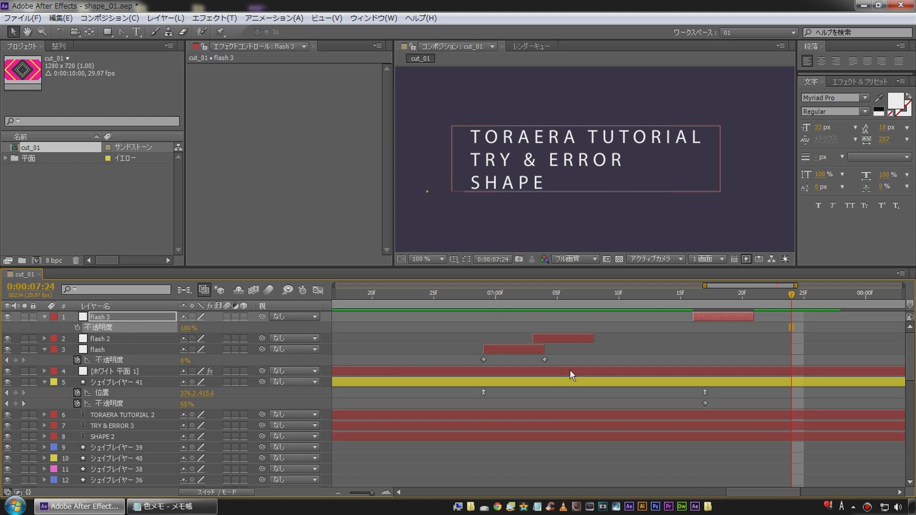
Extend the flash 3 layer's out point to about 0:00:09:03
key(i)
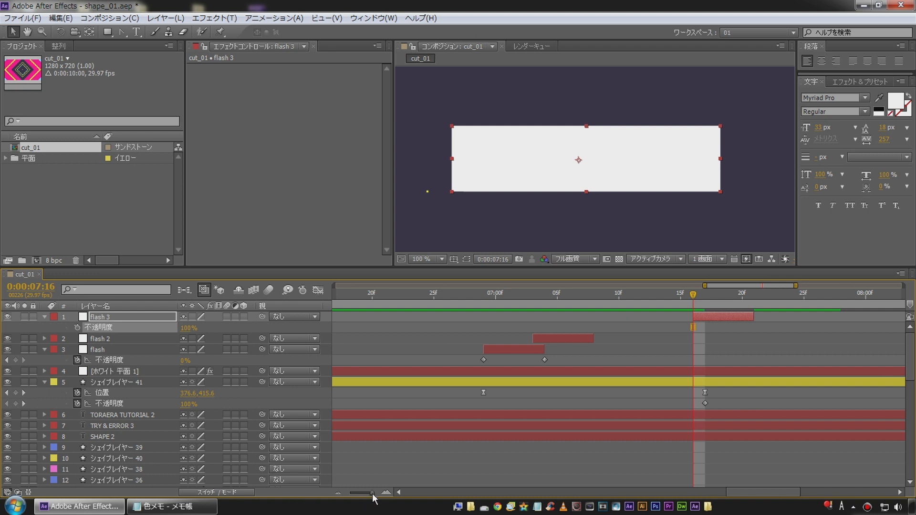
drag(373, 494, 341, 497)
drag(773, 319, 850, 316)
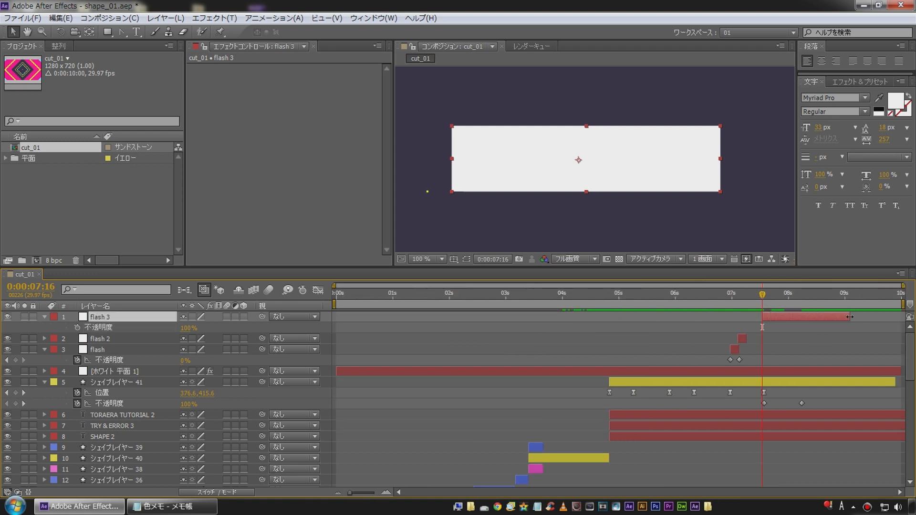
Preview the flashes and move the current time to シェイプレイヤー 41's last position keyframe at 0:00:07:17
click(723, 298)
key(space)
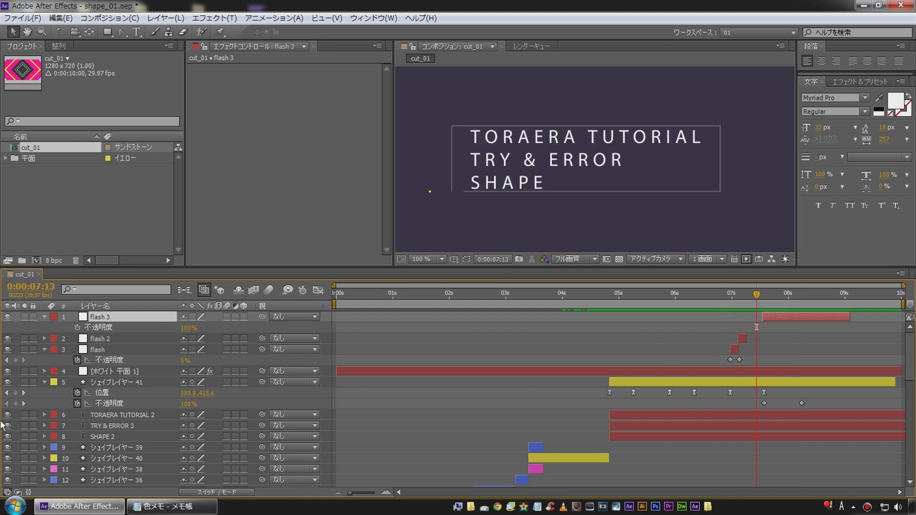
click(24, 393)
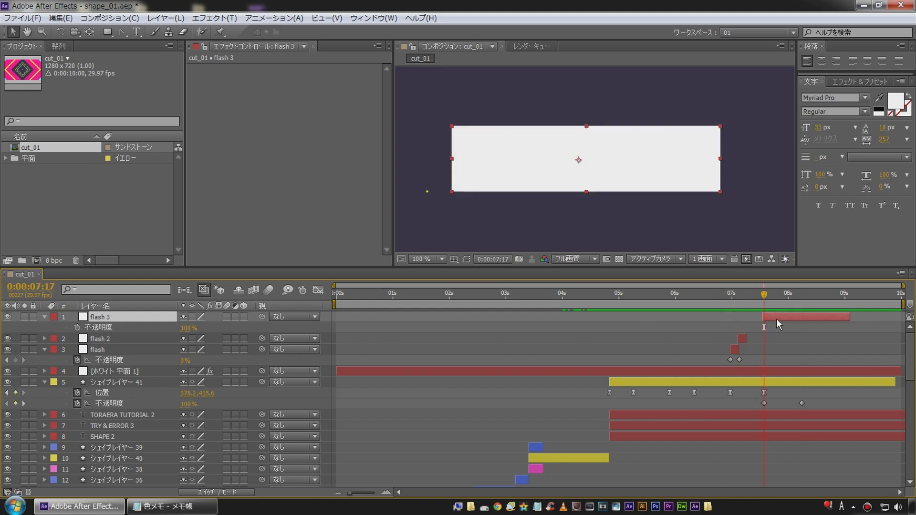
Apply the 塗り (Fill) effect to the flash 3 layer
drag(777, 320, 779, 319)
right_click(252, 98)
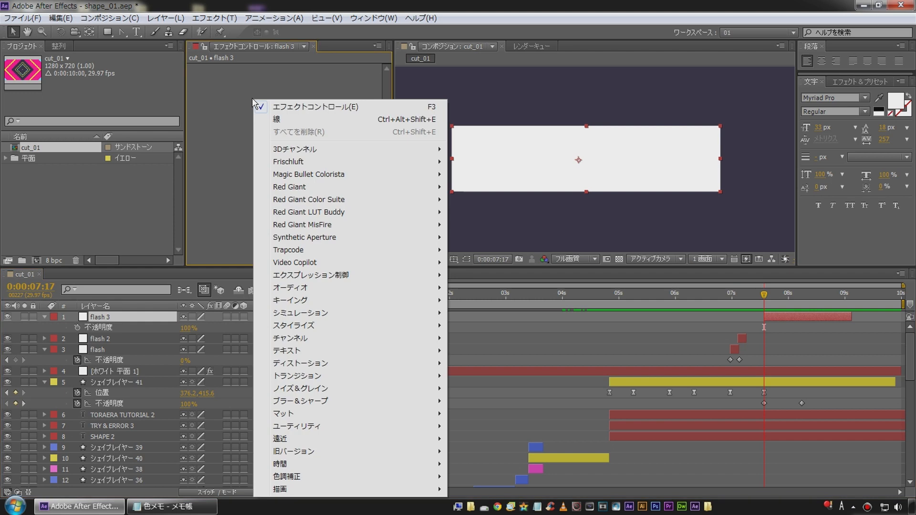
mouse_move(308, 490)
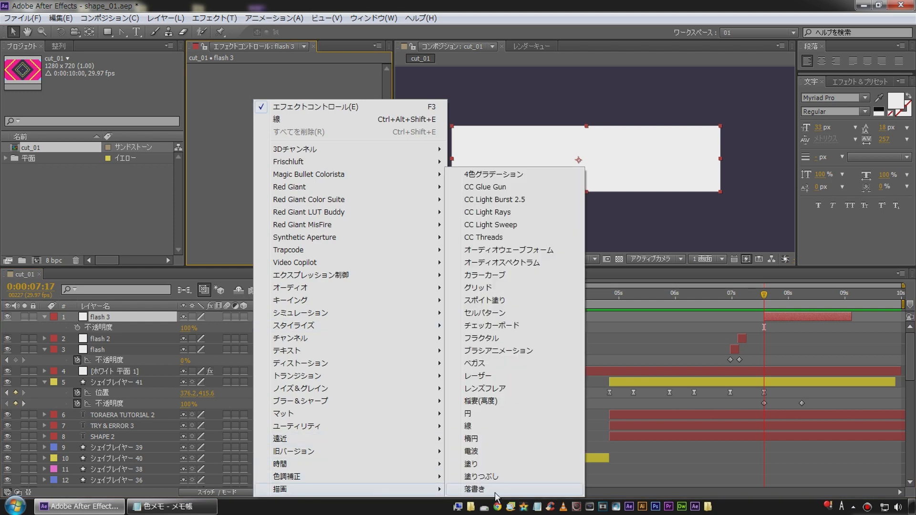
click(504, 464)
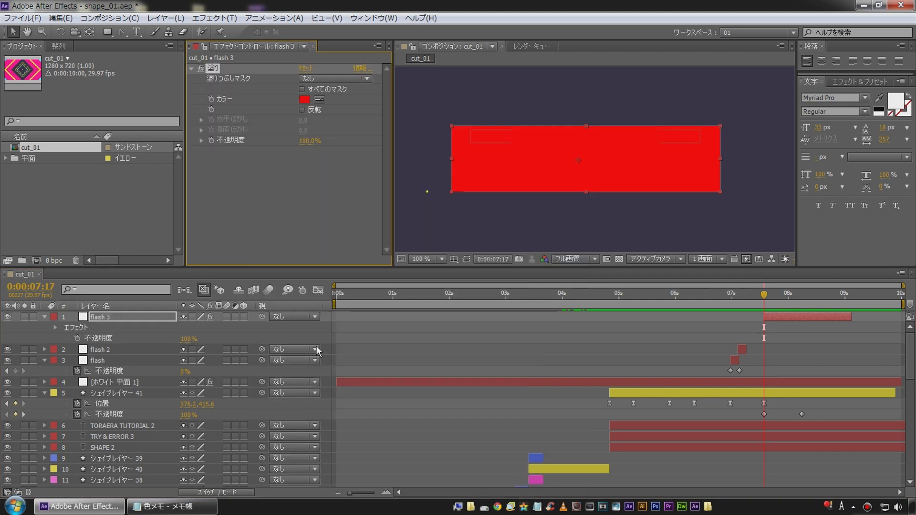
Copy the pink code from the 色メモ Notepad note and set flash 3's fill colour to FF0E90
click(172, 506)
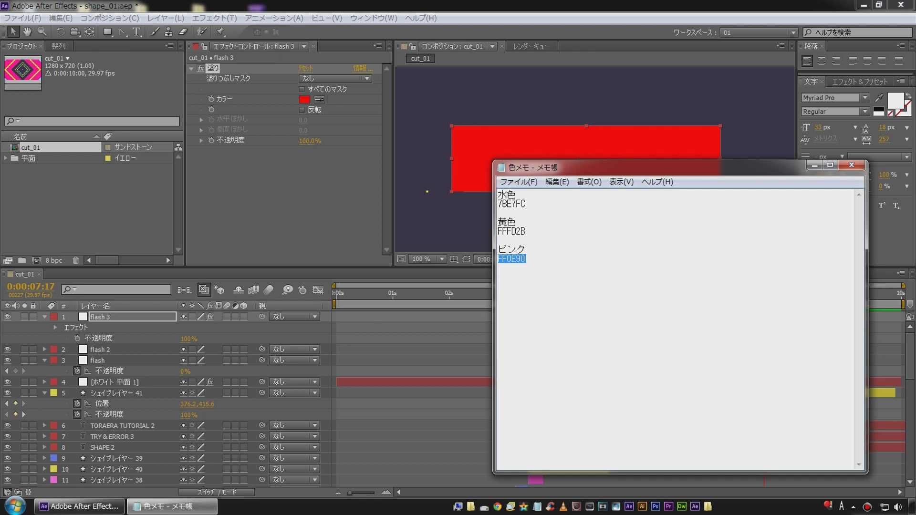
right_click(519, 258)
click(534, 292)
click(308, 98)
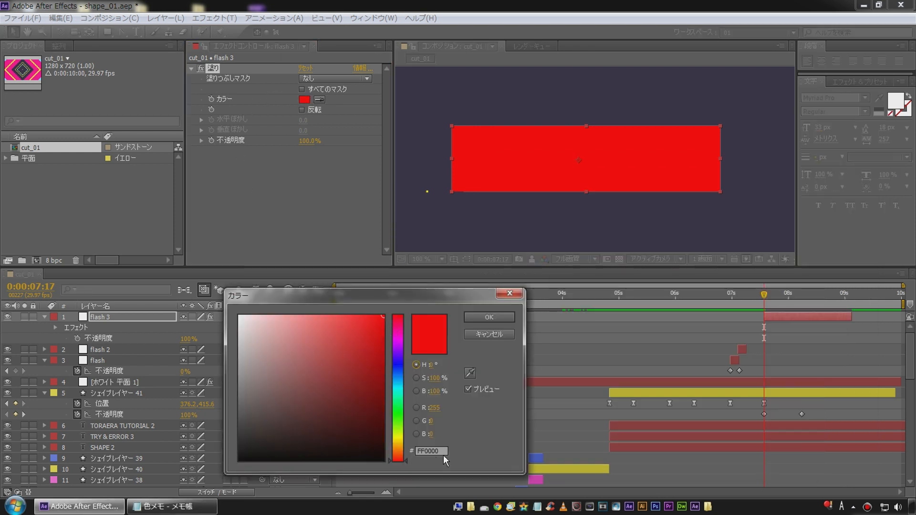
double_click(445, 451)
text(FF0E90)
click(478, 315)
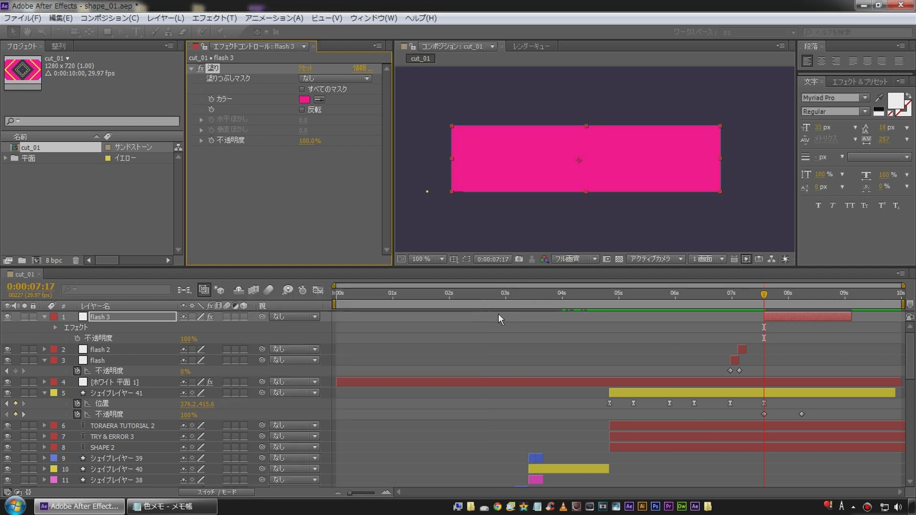
click(511, 348)
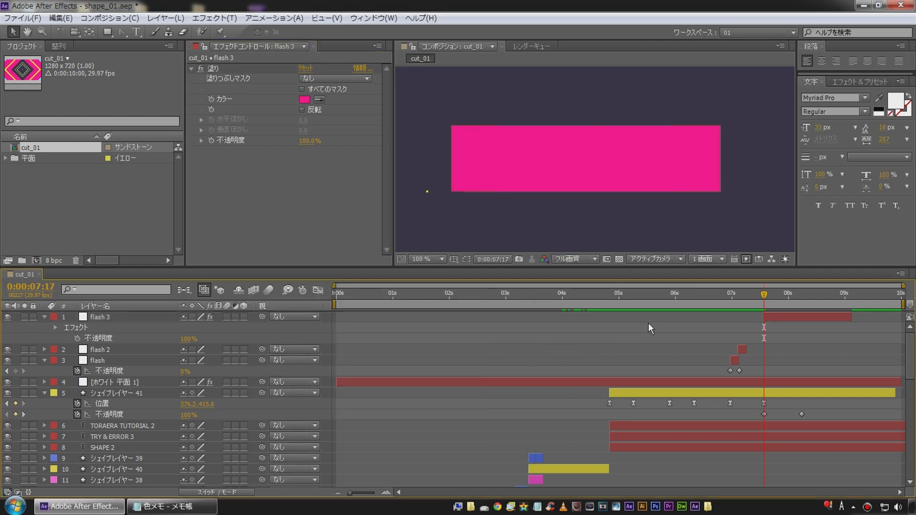
Collapse the fill settings and add the リニアワイプ (Linear Wipe) transition effect to flash 3
click(191, 68)
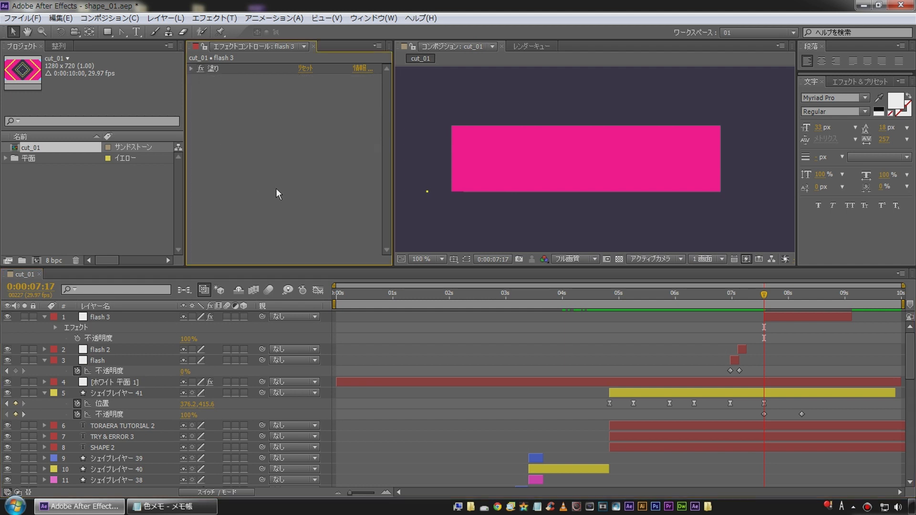
right_click(261, 162)
click(785, 315)
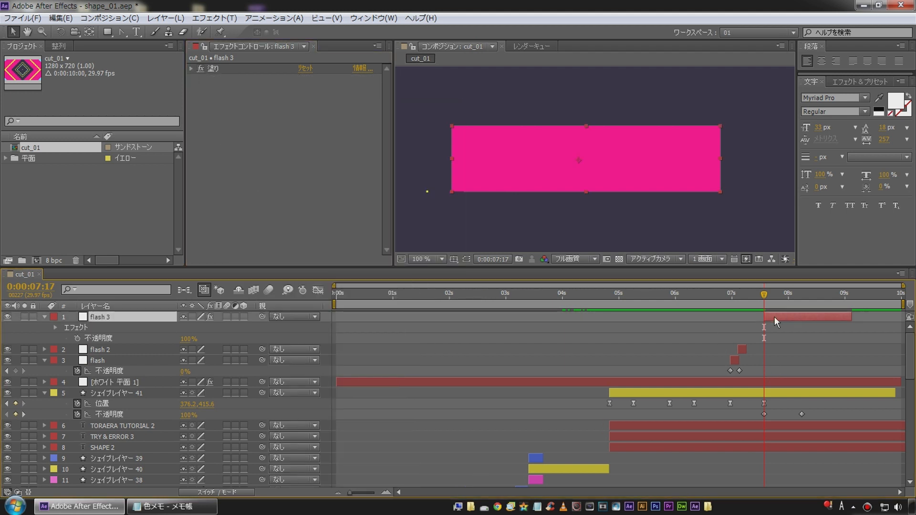
right_click(269, 181)
mouse_move(354, 377)
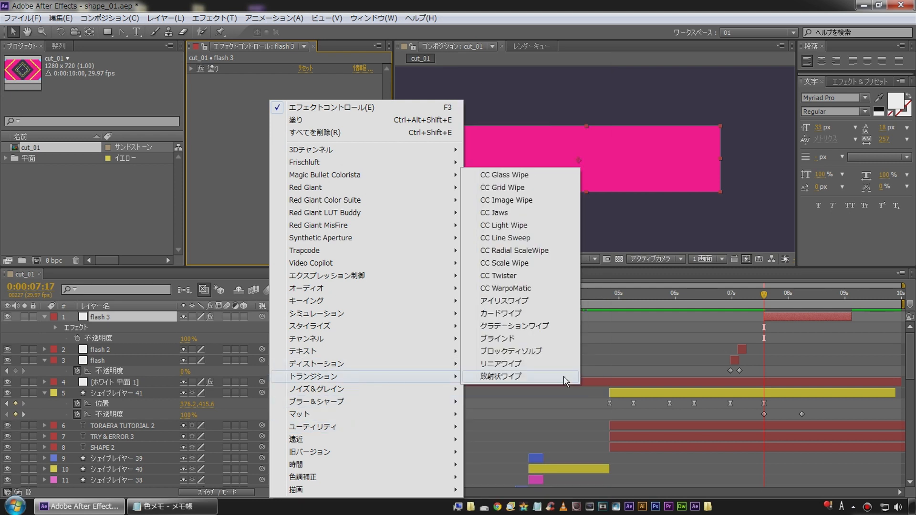
click(500, 364)
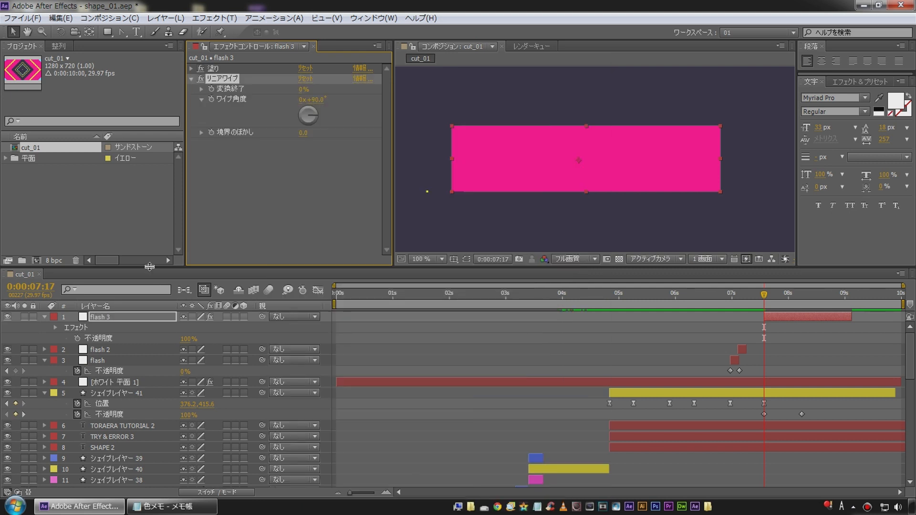
Set flash 3's wipe angle to 234° and keyframe its completion at 100% on 0:00:07:17 and 0% on 0:00:07:22
drag(304, 90, 398, 95)
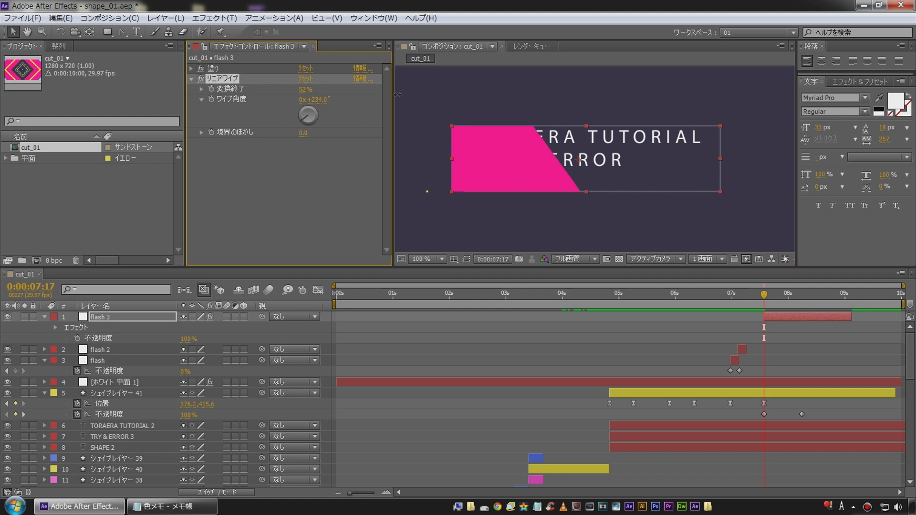
drag(306, 89, 359, 91)
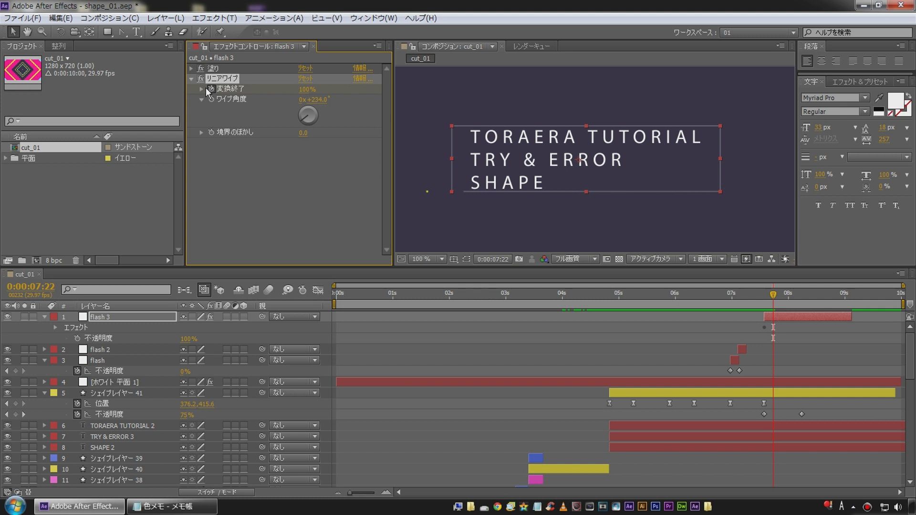
drag(308, 90, 239, 162)
drag(763, 303, 760, 298)
key(space)
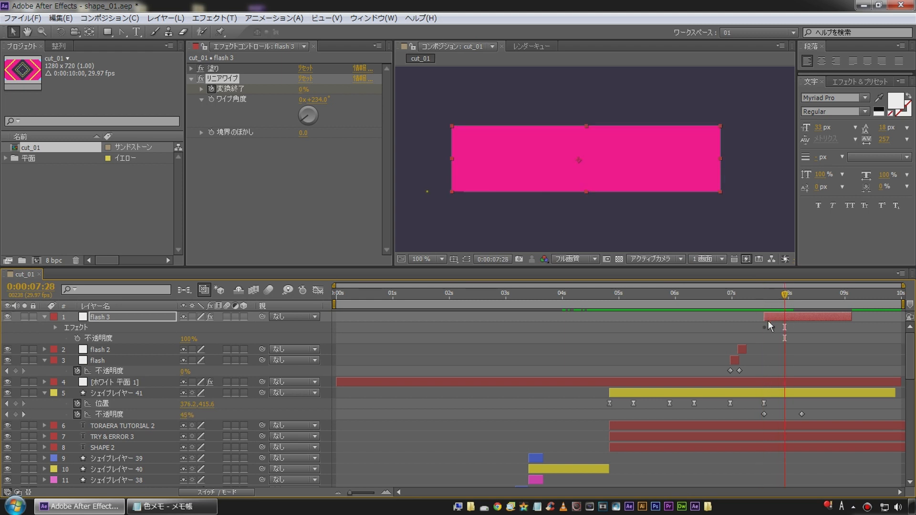
Ease flash 3's first wipe completion keyframe, move the last one to about 0:00:07:28, and preview the wipe
click(775, 317)
key(u)
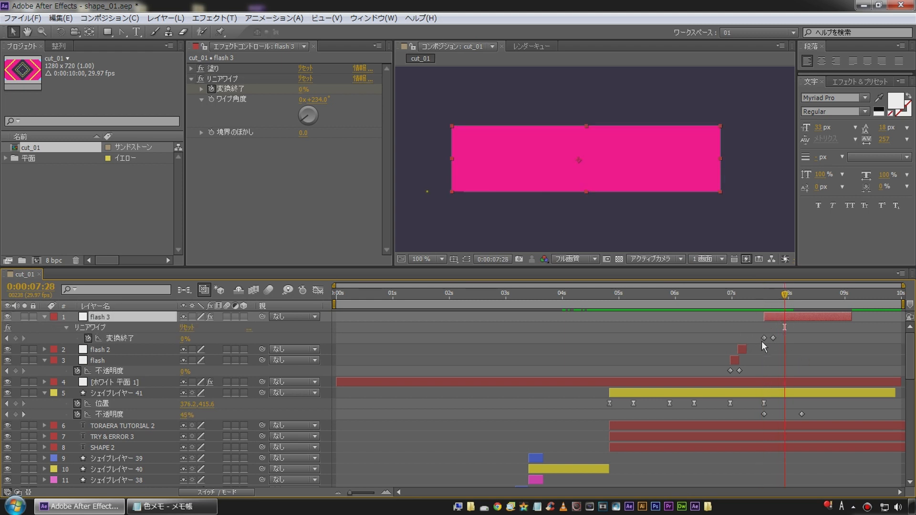
click(764, 338)
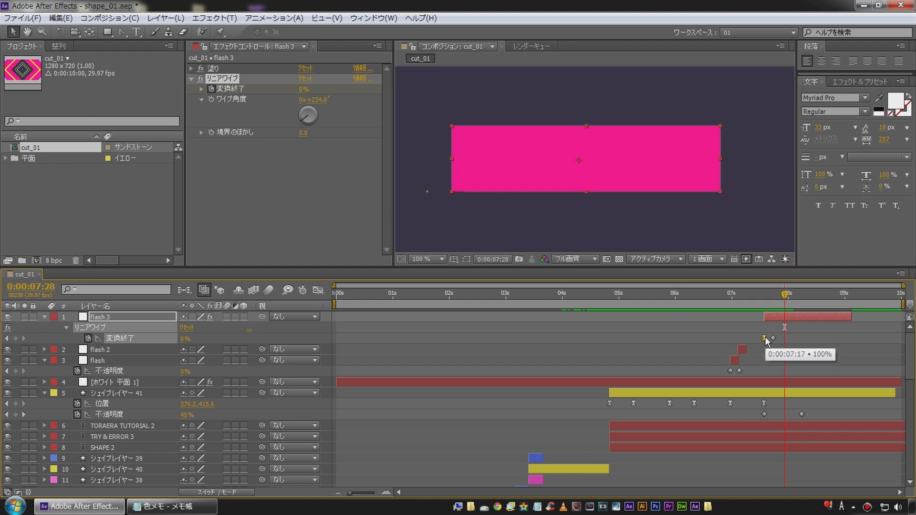
click(758, 301)
key(space)
key(space)
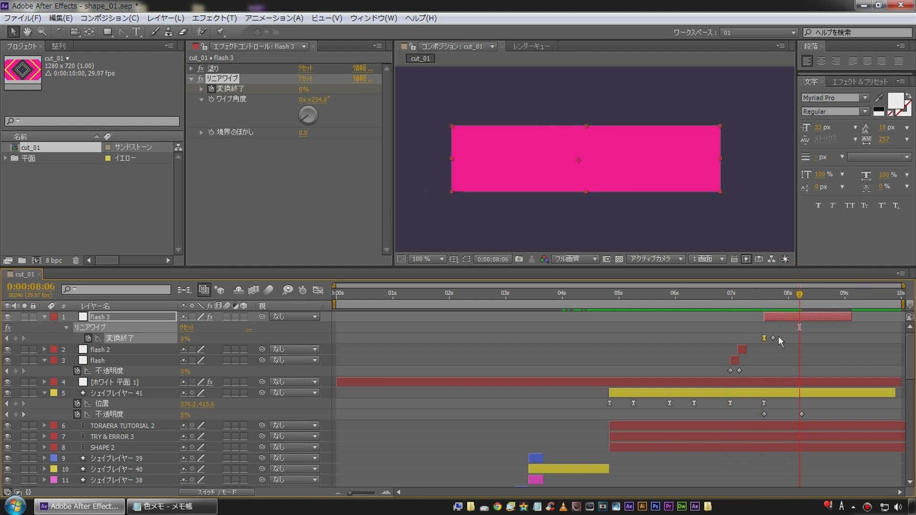
click(733, 297)
key(space)
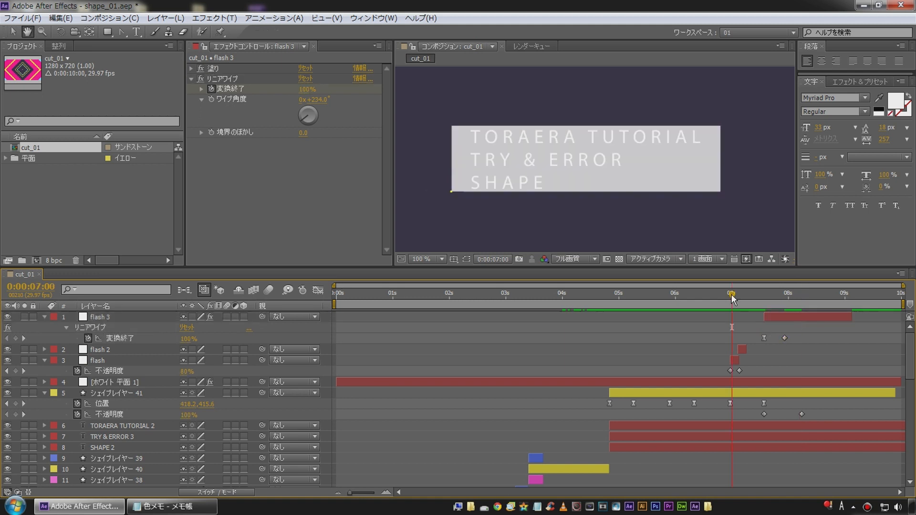
click(714, 297)
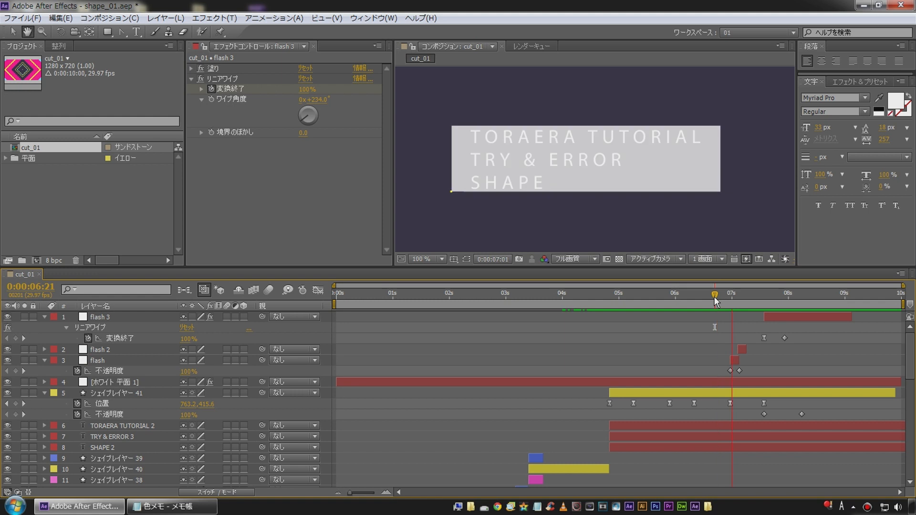
Shift the flash 3 layer earlier to start at about 0:00:07:13, previewing the timing from around 0:00:06:20
click(779, 319)
drag(778, 318, 763, 318)
click(722, 302)
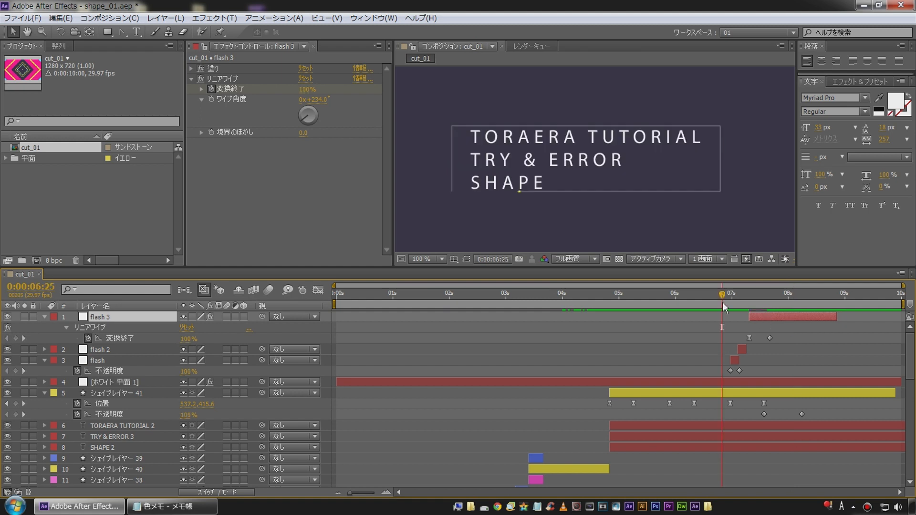
key(space)
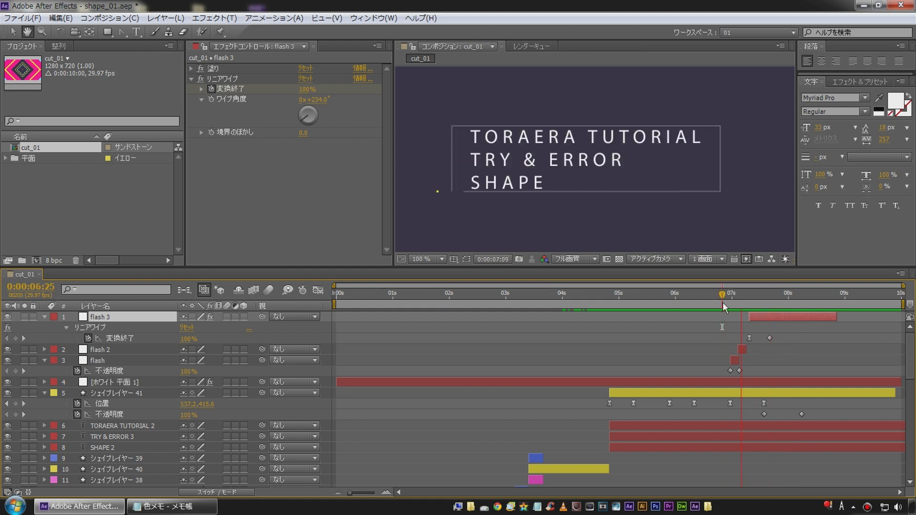
drag(762, 317, 773, 318)
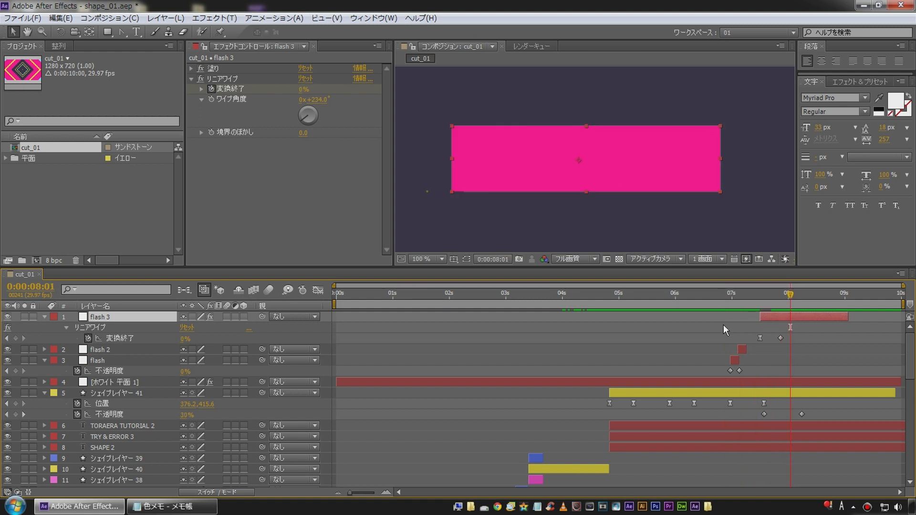
click(724, 324)
click(714, 306)
key(space)
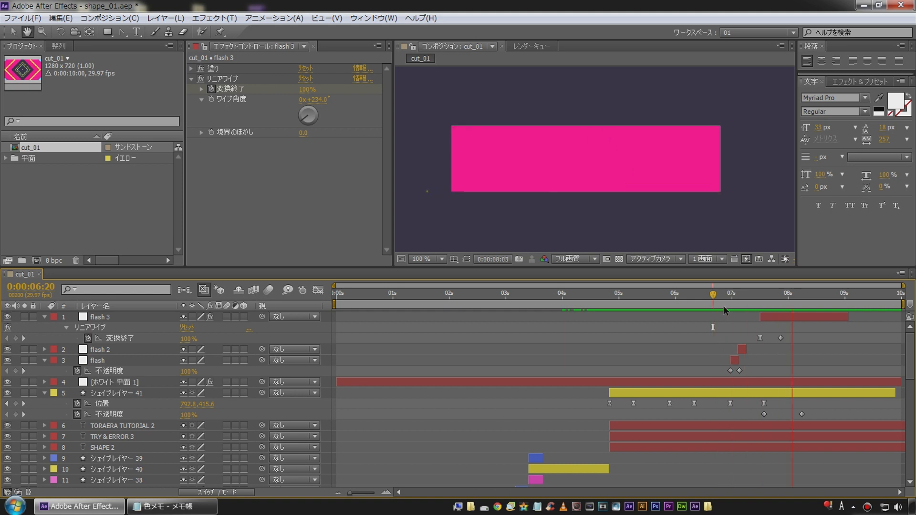
click(767, 313)
drag(766, 315, 763, 315)
click(710, 313)
click(711, 295)
key(space)
Duplicate flash 2, place the copy at the top of the layer stack, and start it at 0:00:07:24
click(777, 316)
click(6, 338)
click(113, 353)
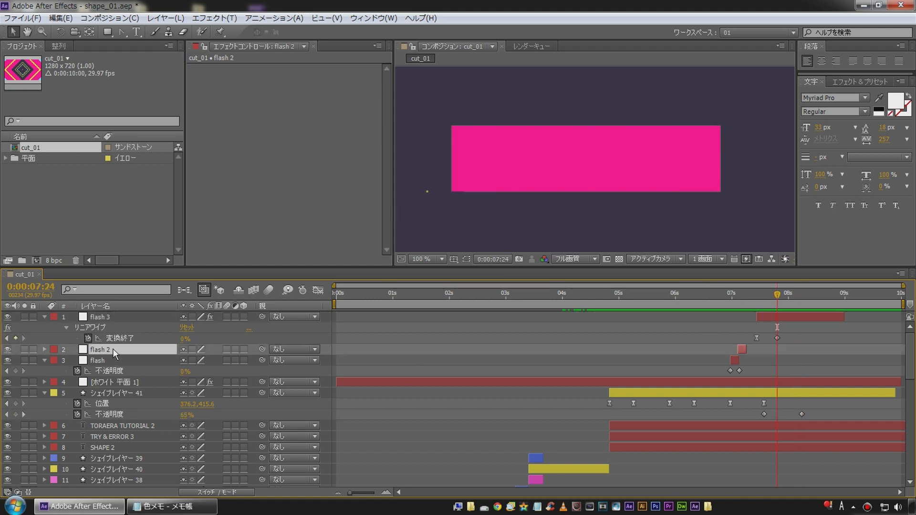
key(ctrl+d)
drag(115, 354, 139, 311)
click(772, 328)
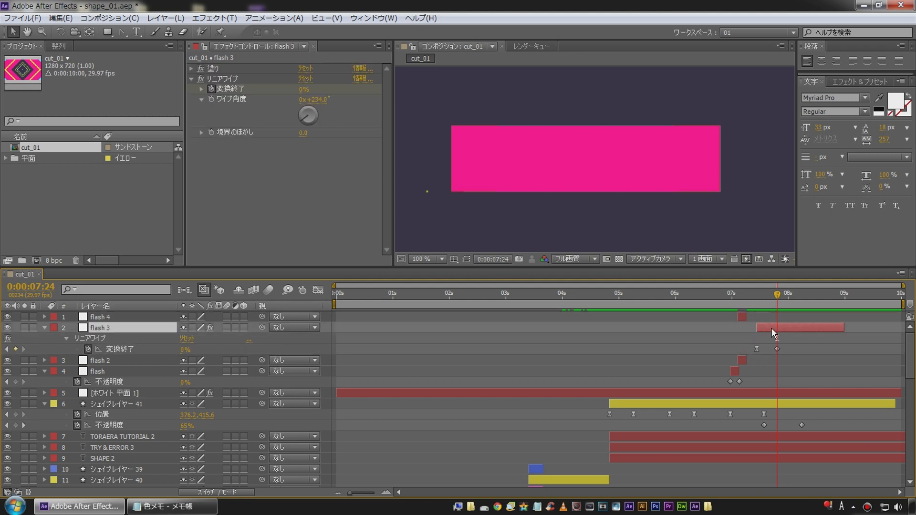
click(108, 317)
key([)
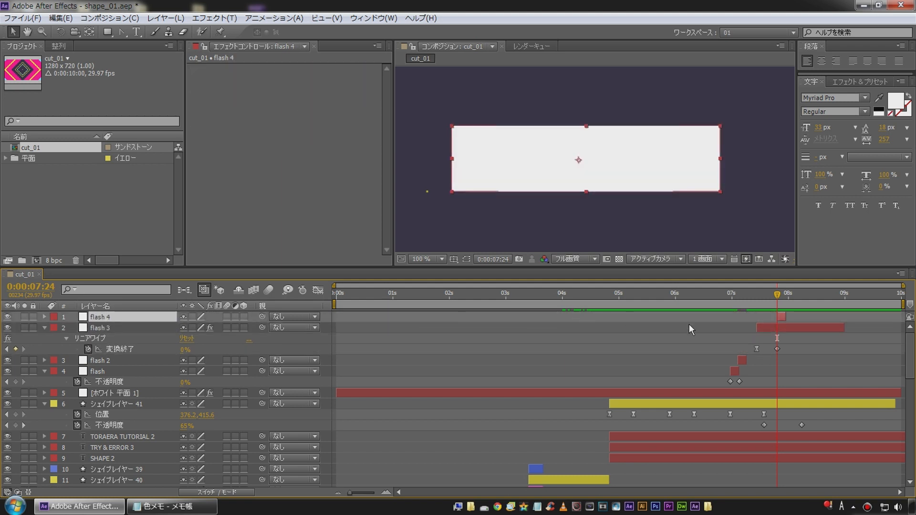
Preview the flashes from 0:00:06:27 and extend flash 3's out point to the end of the composition
click(725, 300)
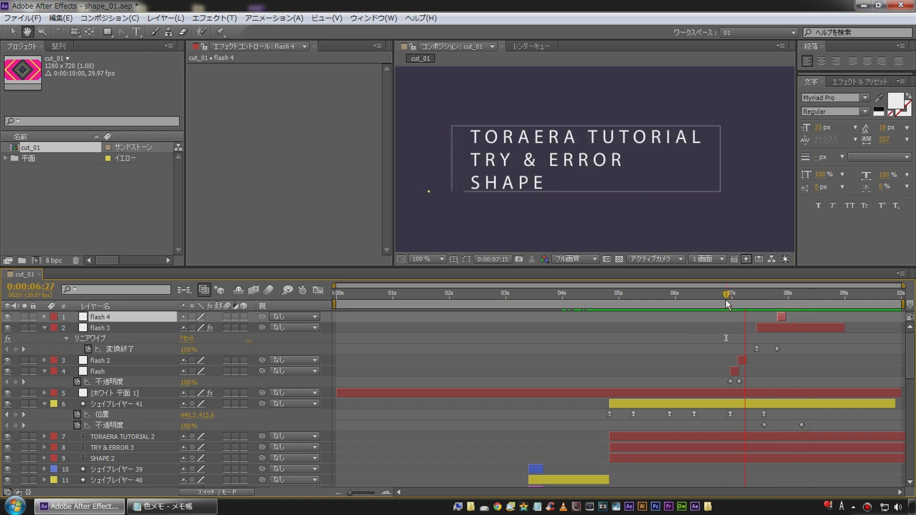
key(space)
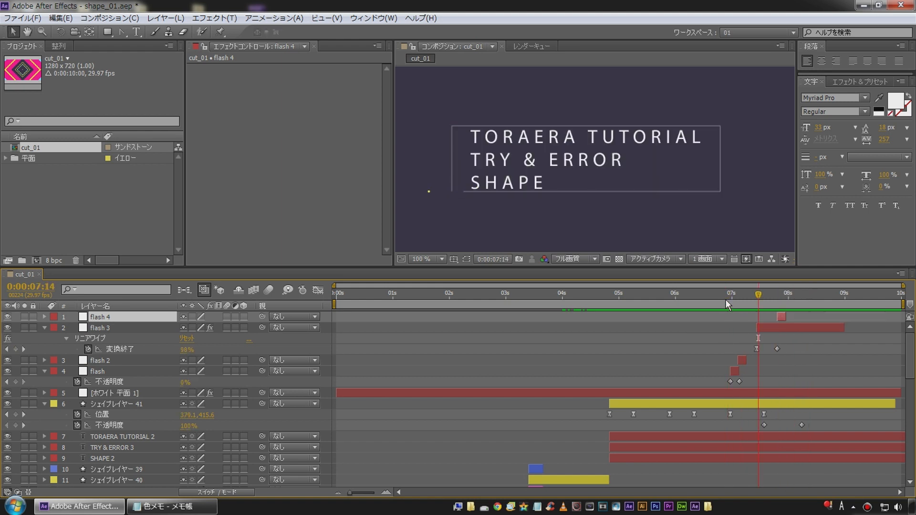
drag(765, 292, 799, 305)
drag(843, 330, 904, 329)
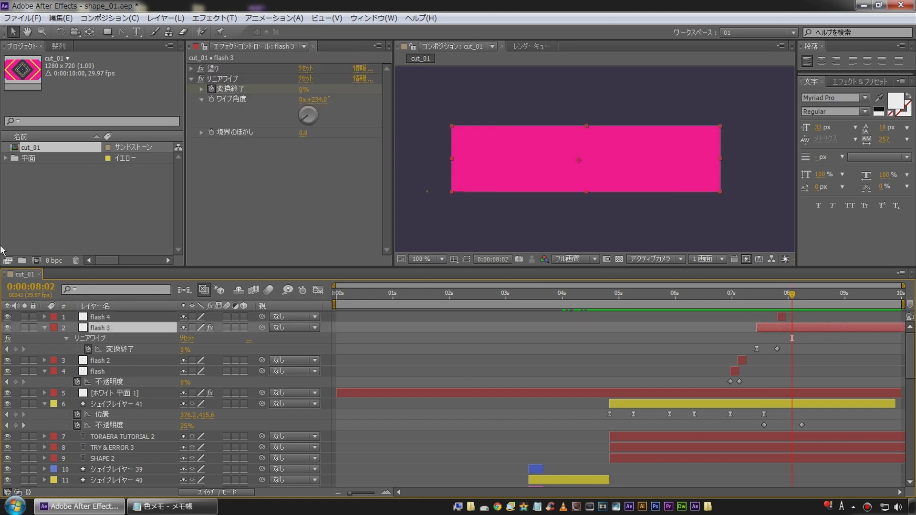
Add a new text layer reading "TORAERA" above the pink box
click(136, 32)
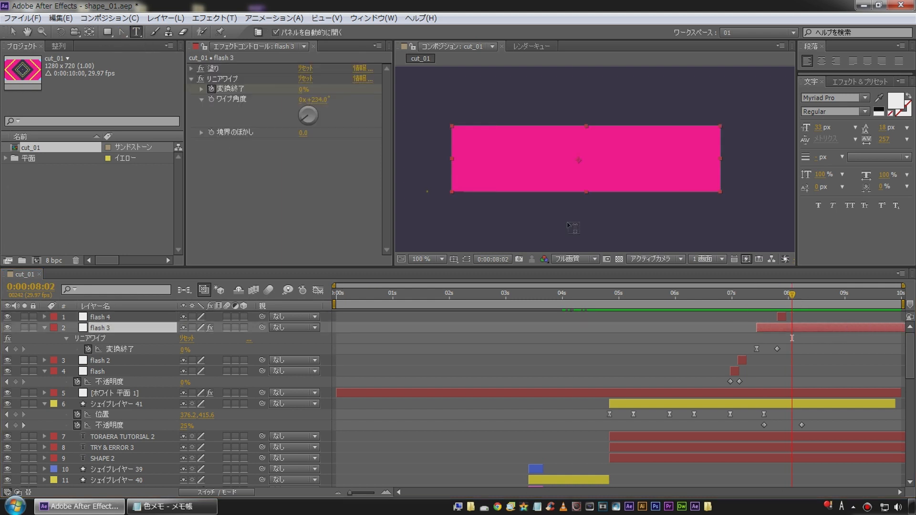
click(515, 152)
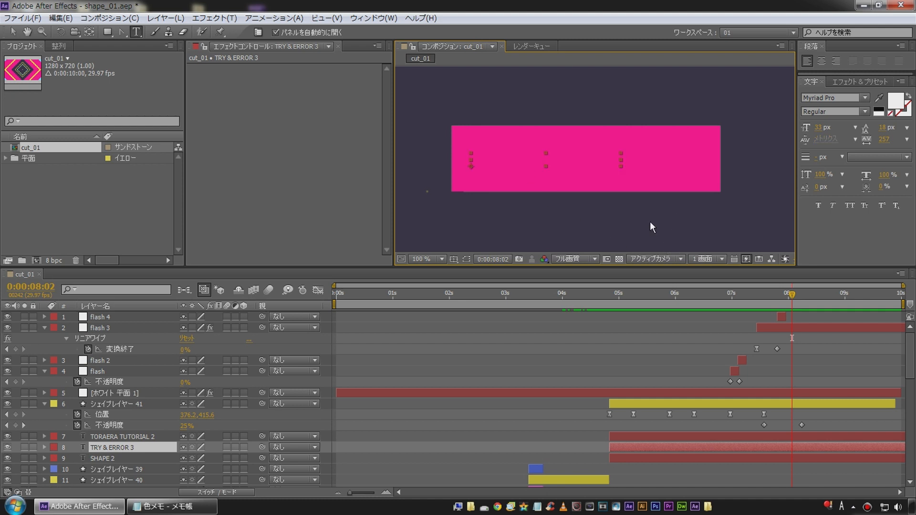
click(539, 89)
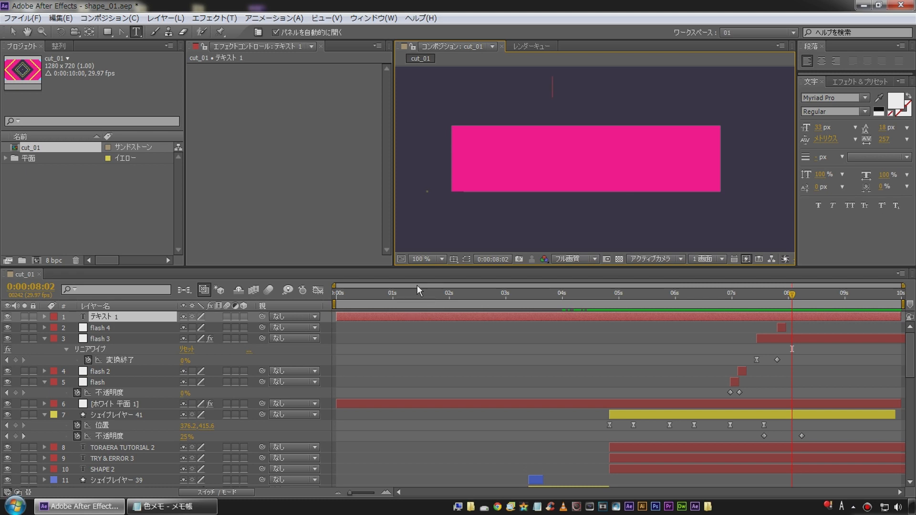
text(TORAERA)
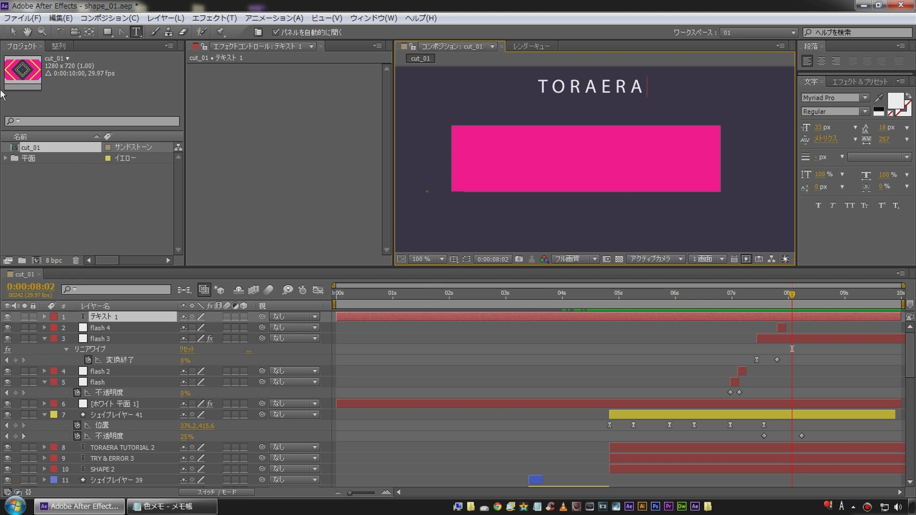
click(13, 32)
Copy the light-blue code 7BE7FC from the Notepad colour memo and apply it as the TORAERA text's fill colour in After Effects
click(172, 506)
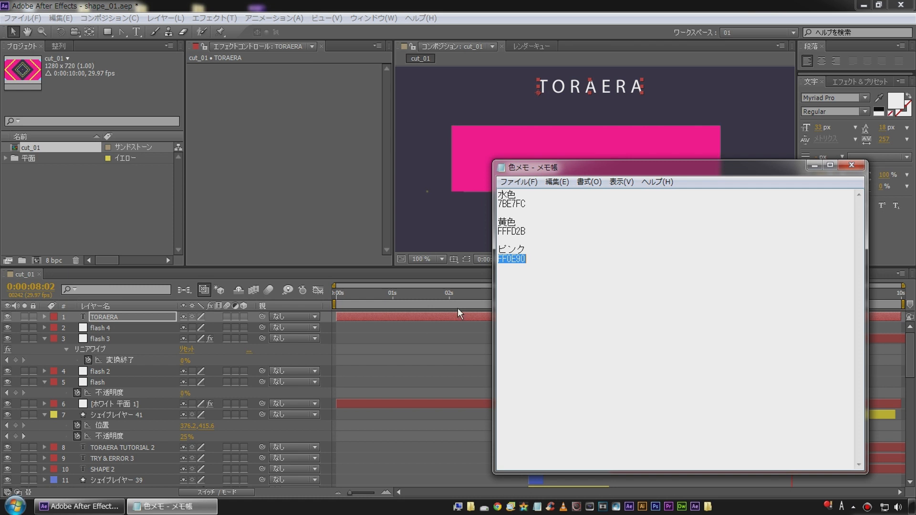
drag(527, 204, 426, 205)
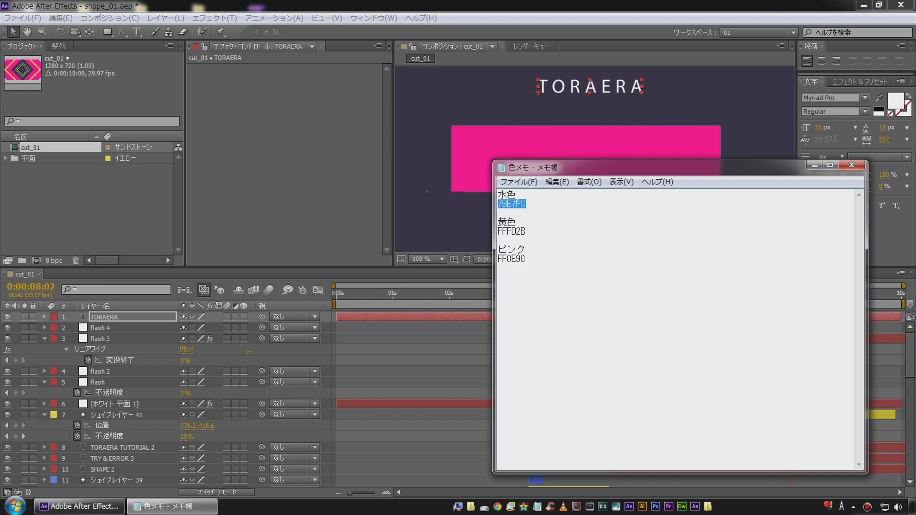
right_click(513, 202)
click(530, 240)
click(39, 6)
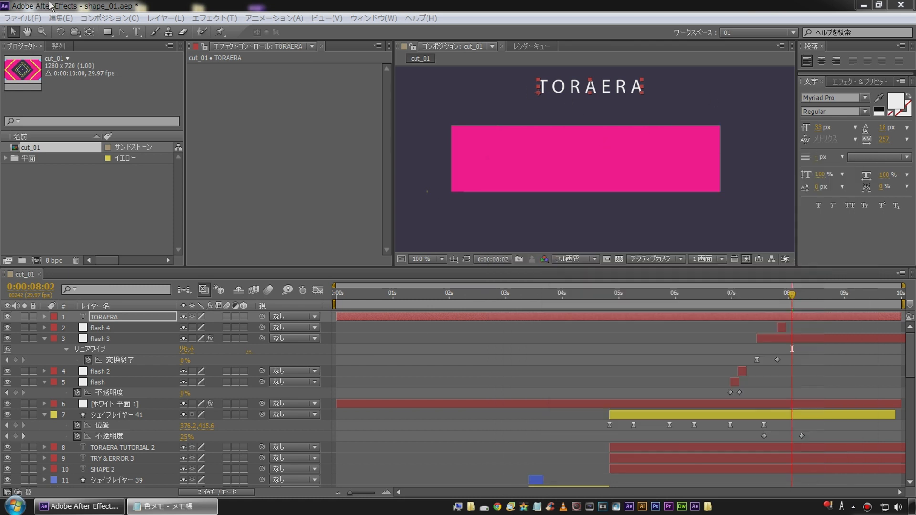
click(895, 101)
key(ctrl+v)
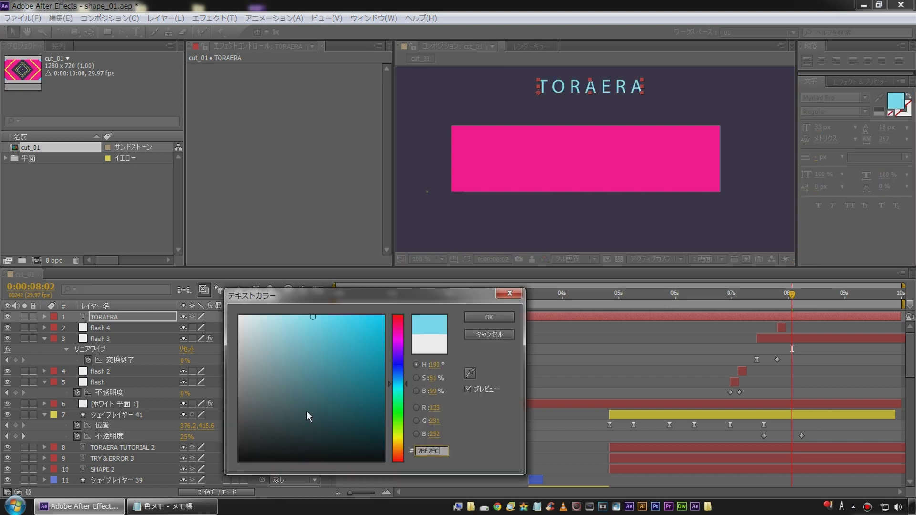
click(489, 317)
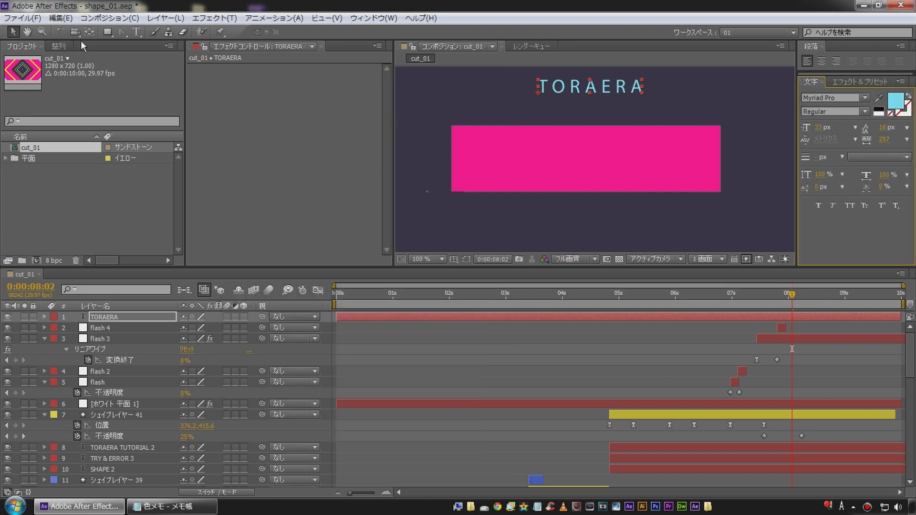
Centre the TORAERA text horizontally and vertically in the composition
click(55, 46)
click(31, 73)
click(90, 72)
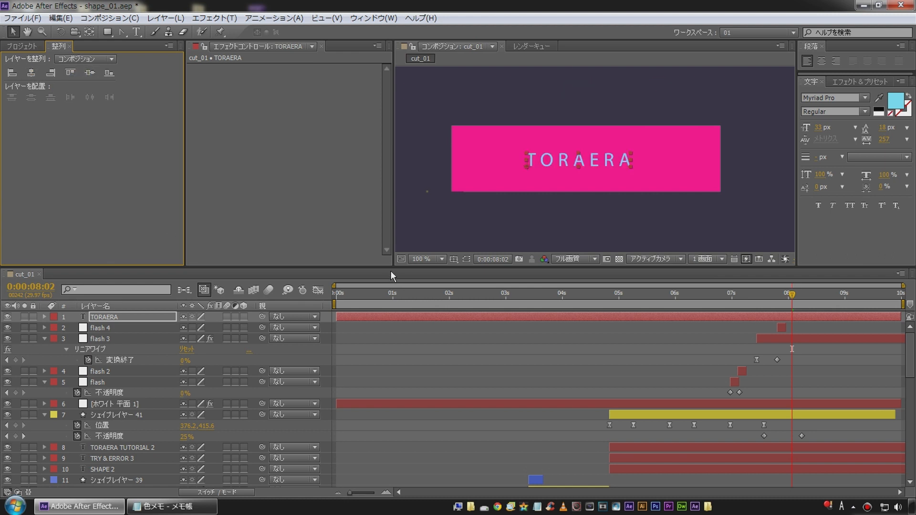
Move the TORAERA layer below flash 4 and start it at flash 4's first opacity keyframe, 0:00:07:24
click(780, 328)
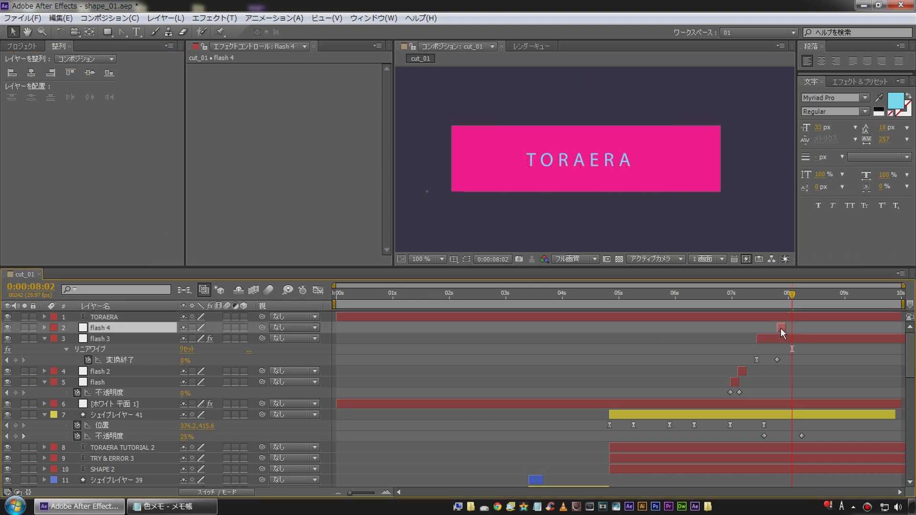
key(j)
click(113, 316)
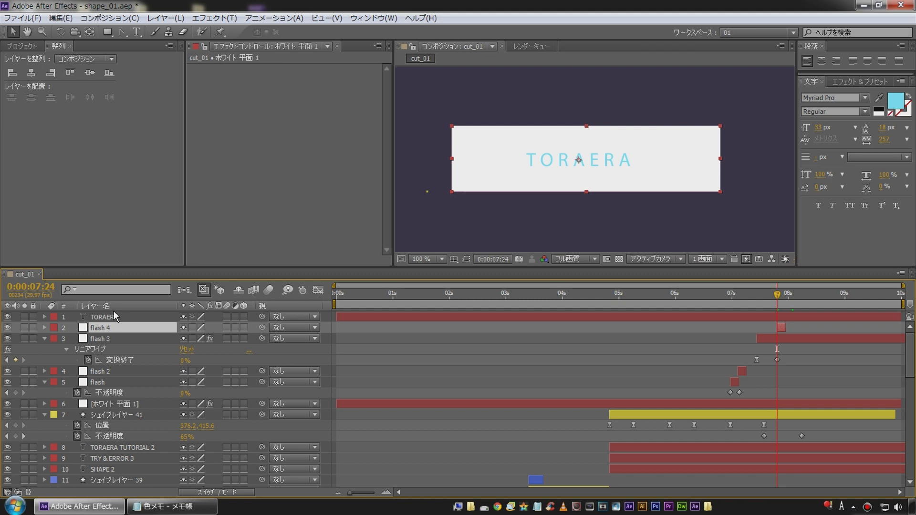
click(110, 307)
drag(105, 315, 111, 331)
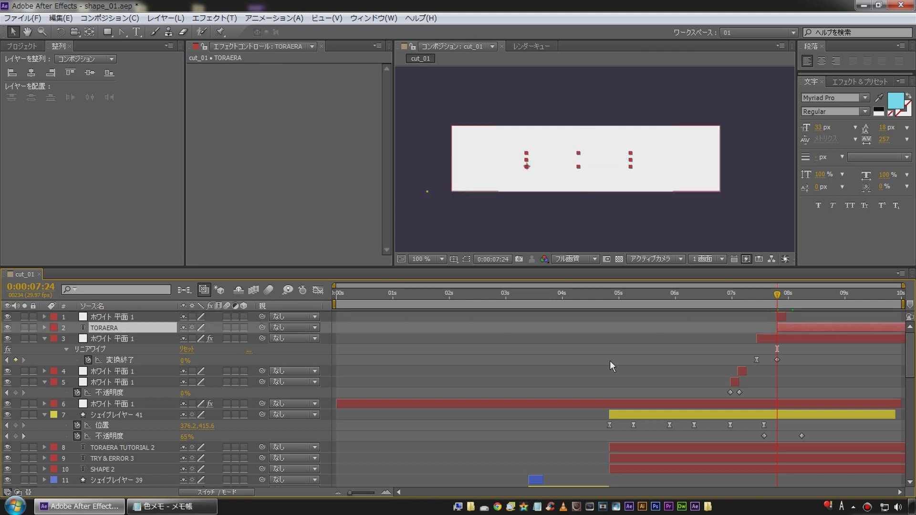
click(92, 305)
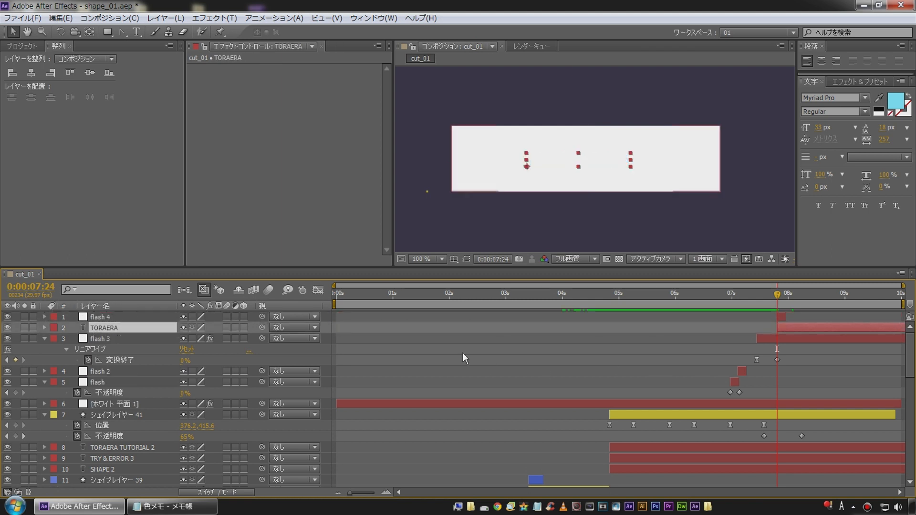
Preview the flashes, pink wipe and TORAERA text reveal from just before the 7-second mark
click(669, 339)
click(759, 299)
key(space)
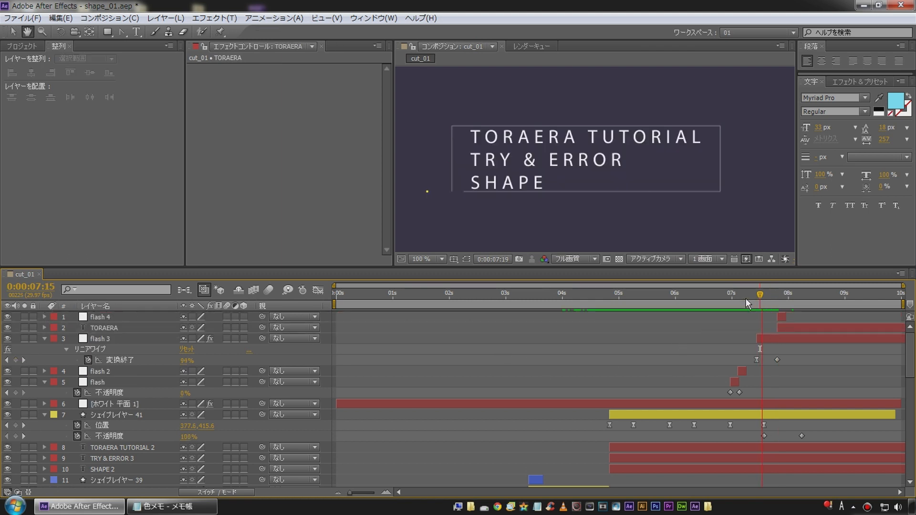
click(718, 300)
drag(765, 299, 742, 293)
click(714, 299)
click(121, 330)
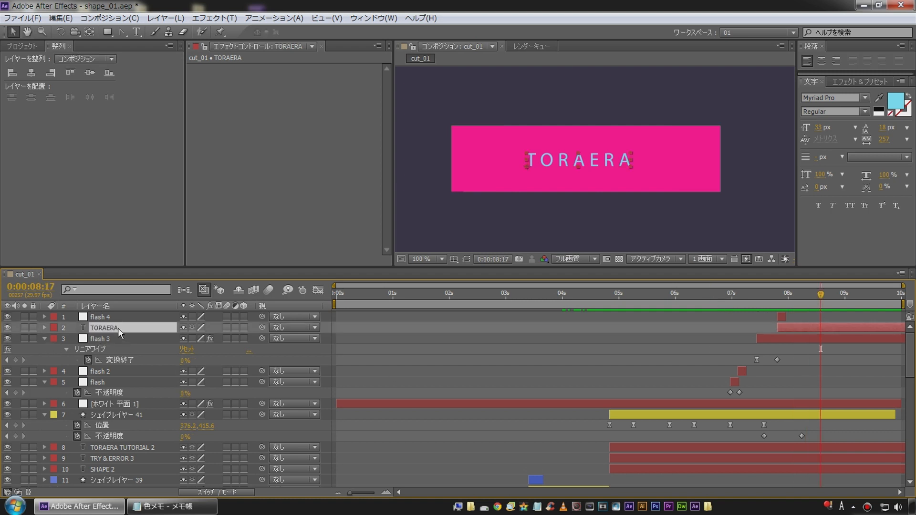
Move the playhead to flash 4's last opacity keyframe at 0:00:07:29 and collapse the flash 3 and flash 4 properties
click(113, 319)
key(t)
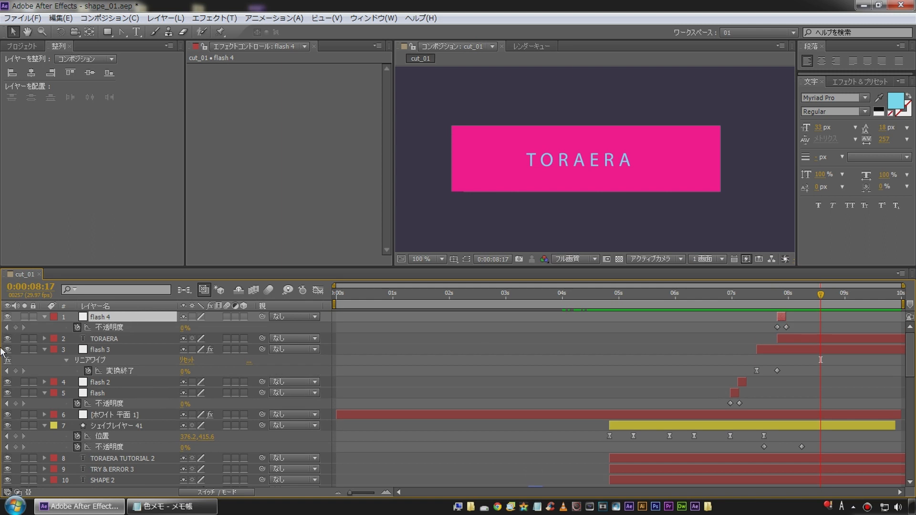
click(7, 328)
click(44, 349)
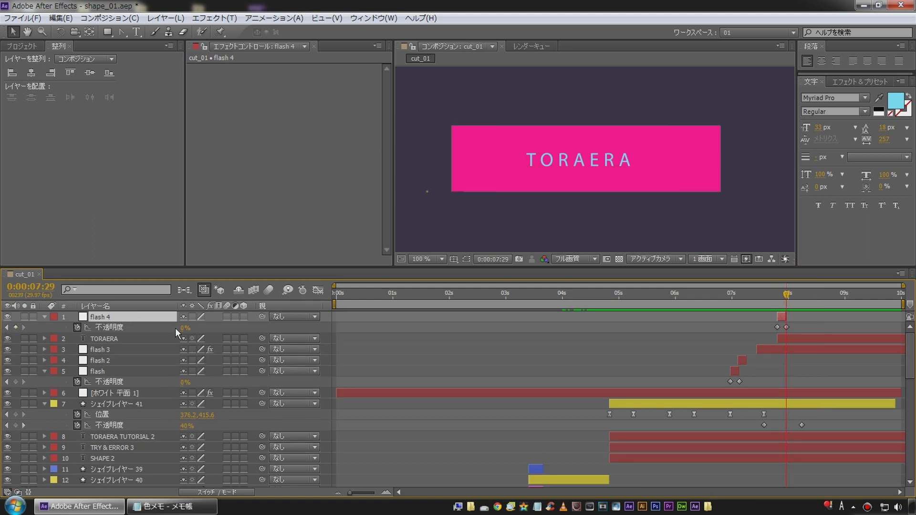
click(44, 317)
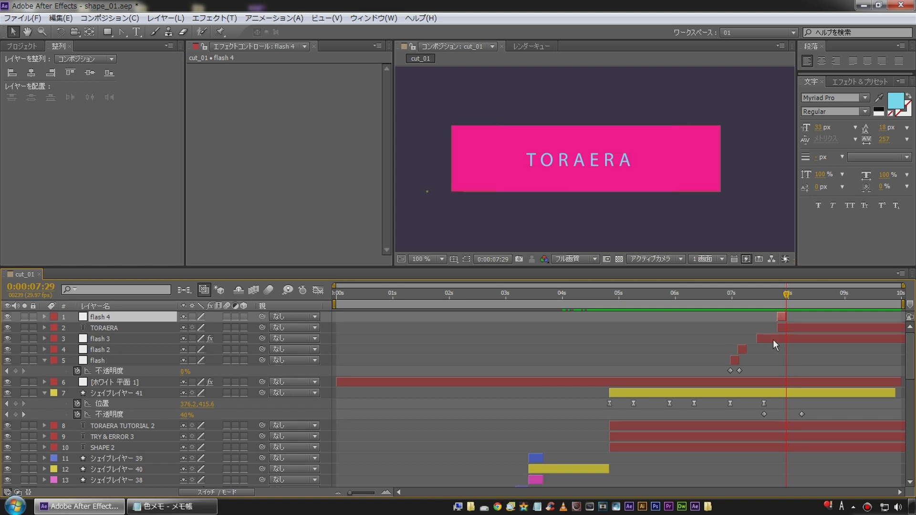
Set flash 3's layer label colour to fuchsia pink (フクシアピンク)
click(783, 338)
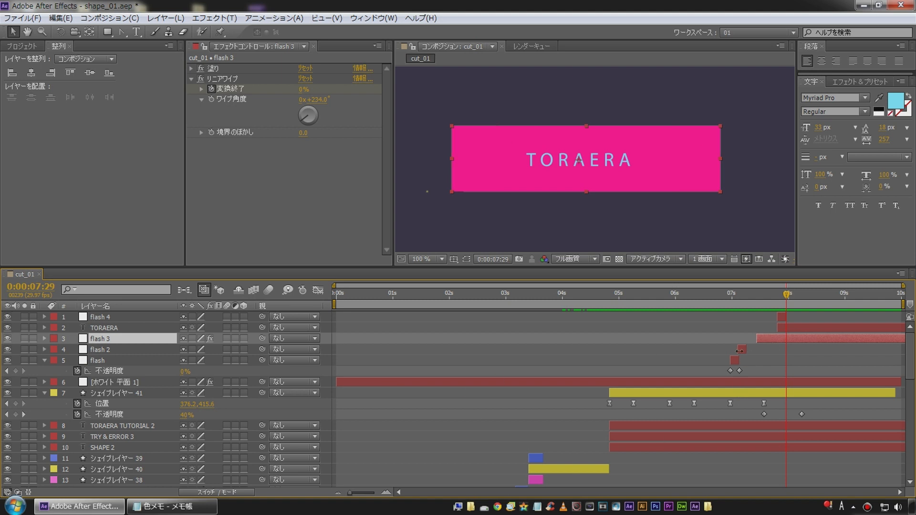
click(7, 339)
click(8, 339)
click(55, 339)
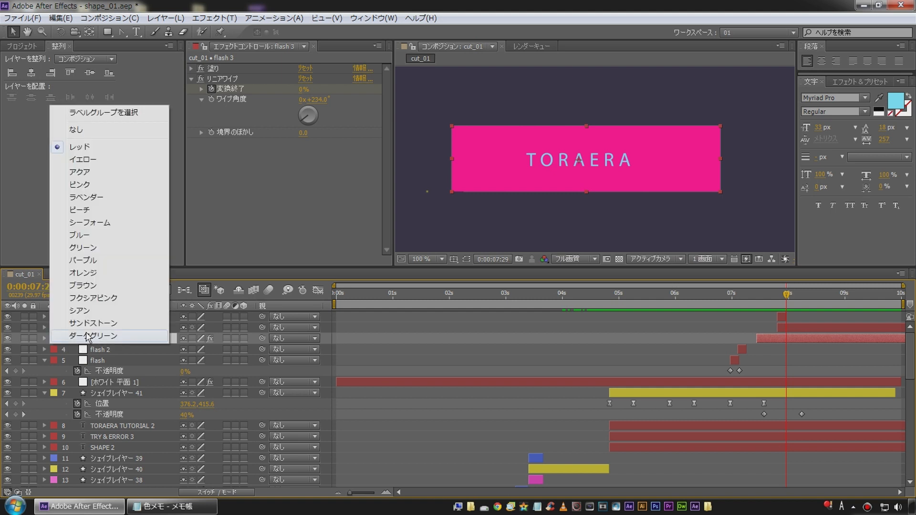
click(93, 298)
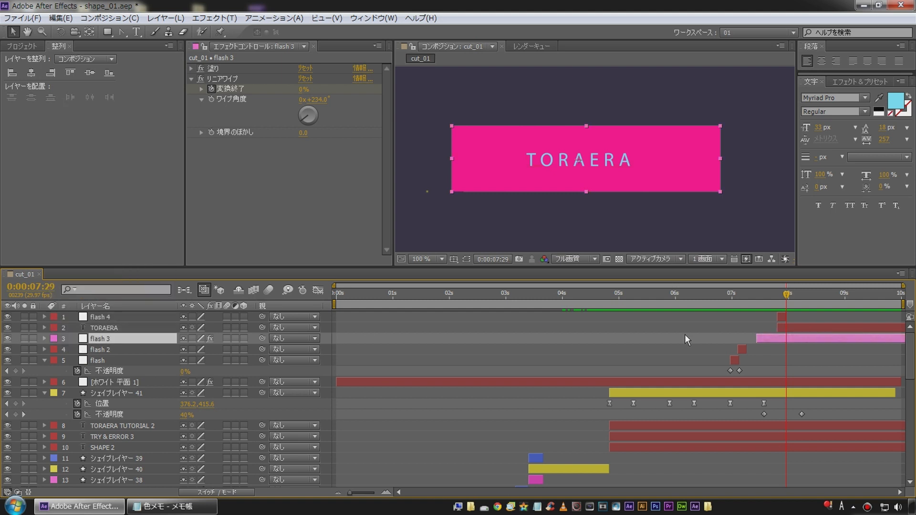
Trim the out points of the white outline solid, シェイプレイヤー 41 and the three old text layers to 0:00:07:29
click(753, 386)
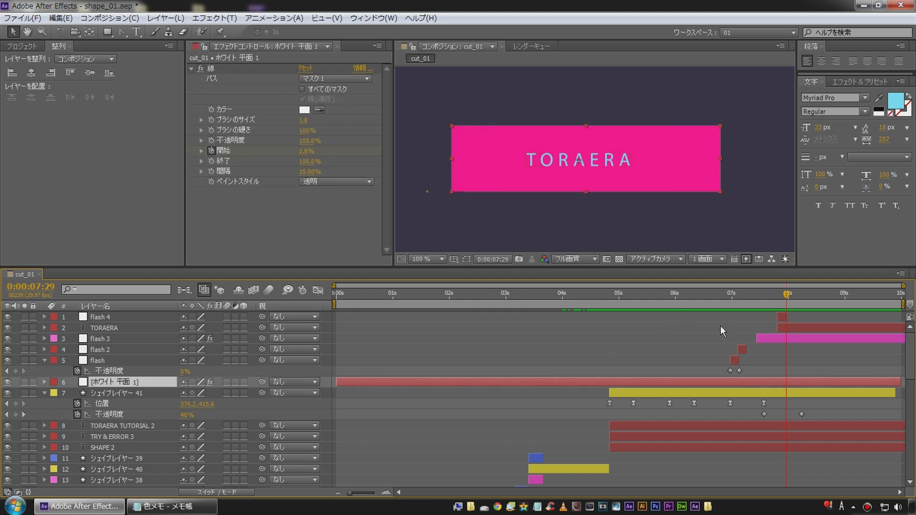
scroll(719, 326, down, 4)
scroll(727, 357, up, 3)
shift+click(737, 416)
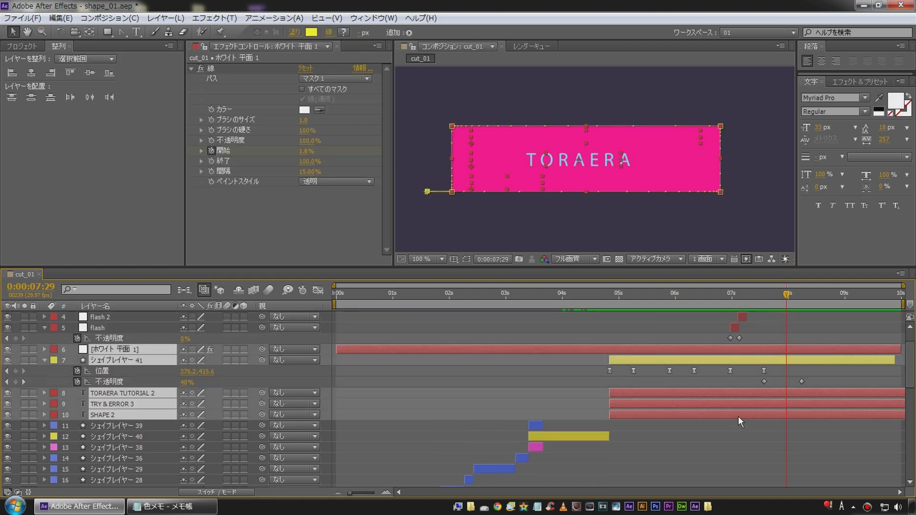
key(alt+bracketright)
click(753, 385)
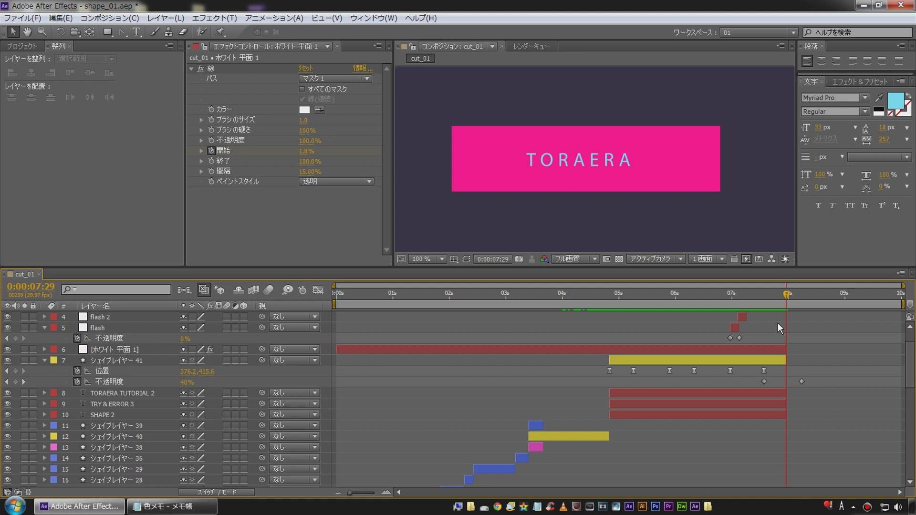
Preview the trimmed sequence from 0:00:06:21, park the playhead at 0:00:08:11, and save the project
drag(782, 296, 767, 294)
click(715, 289)
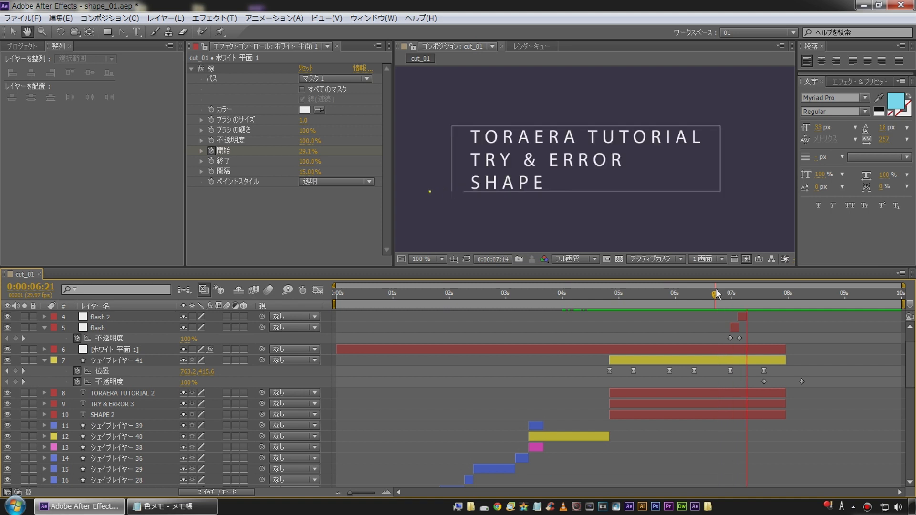
scroll(801, 326, up, 1)
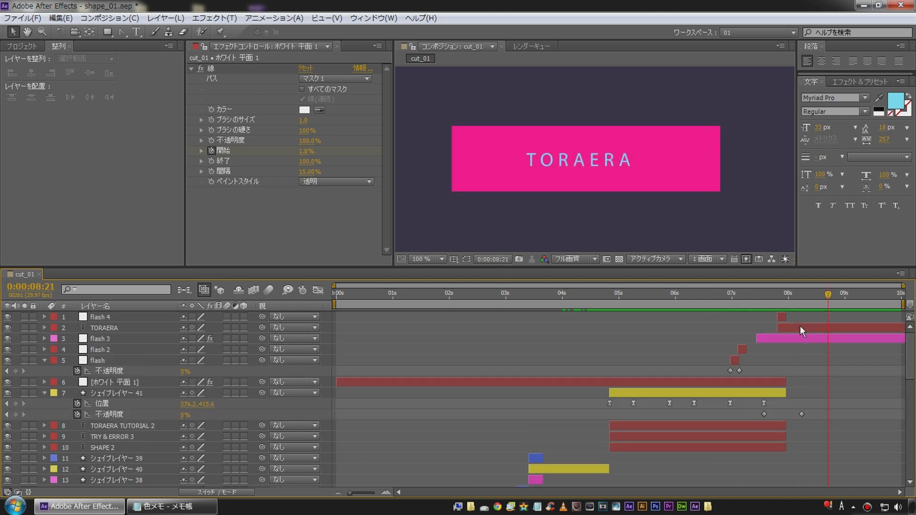
drag(785, 301, 808, 299)
key(space)
key(ctrl+s)
Toggle flash 3's visibility off and on to check which layer makes up the pink box behind TORAERA
click(96, 338)
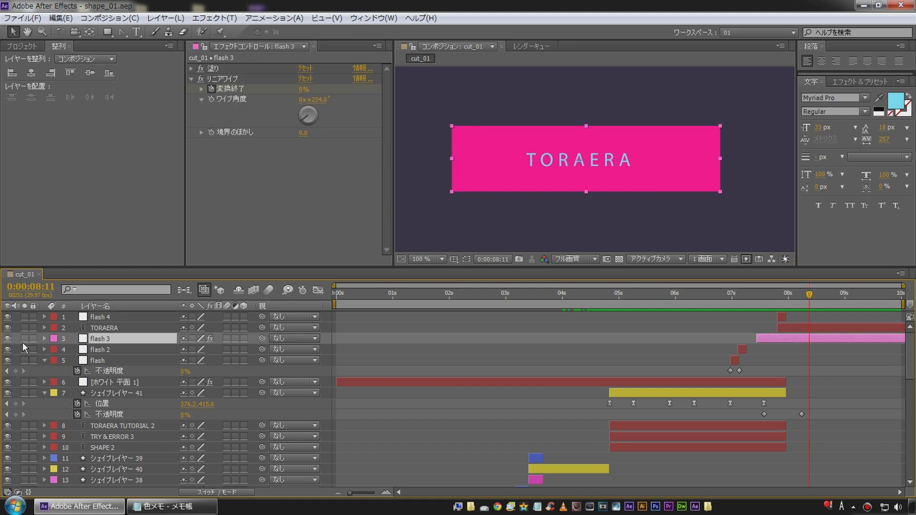
click(8, 338)
click(7, 339)
click(95, 328)
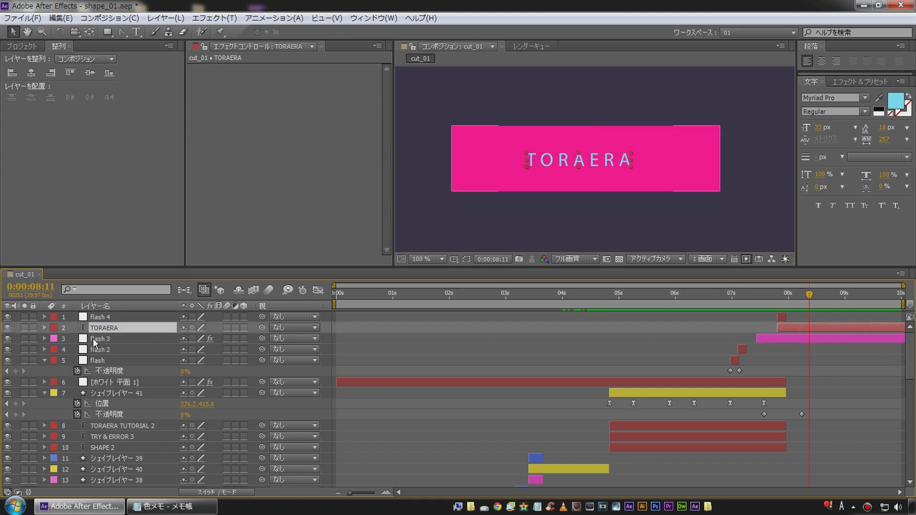
click(109, 339)
click(8, 338)
click(7, 339)
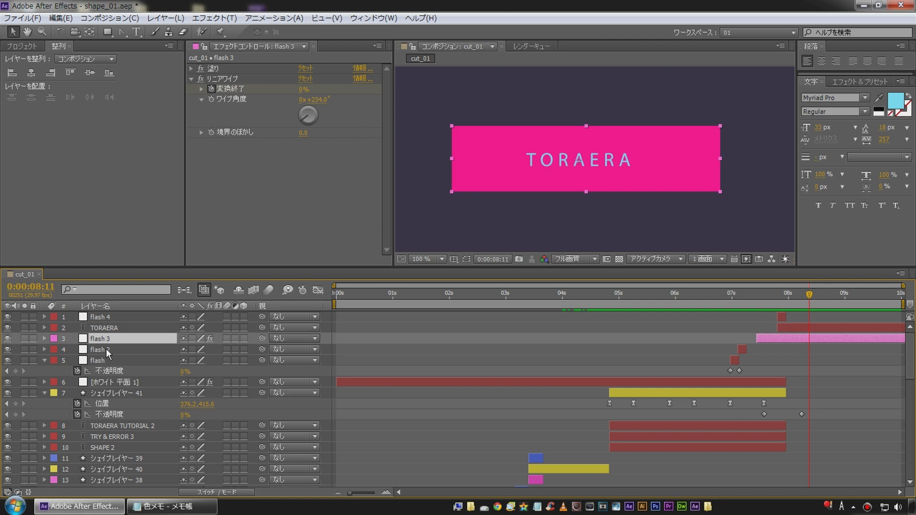
Show the mask outlines in the viewer and duplicate the flash 3 layer twice
click(468, 260)
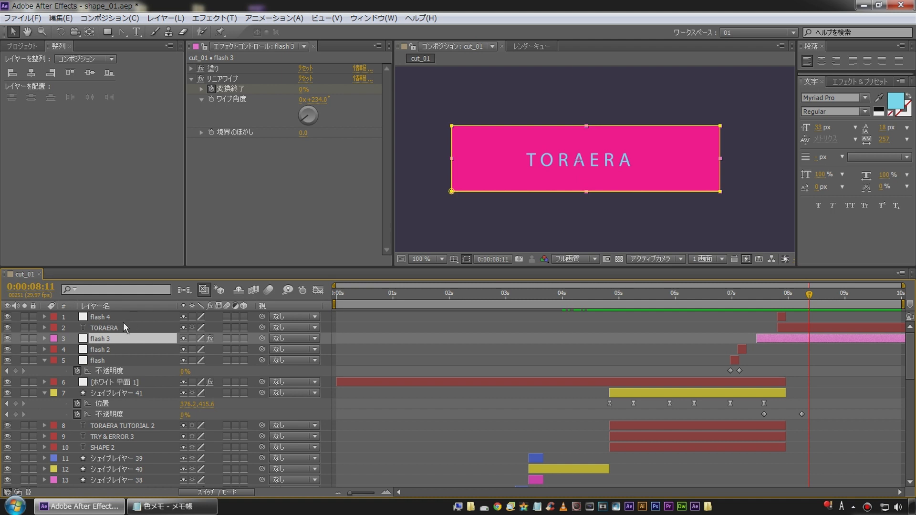
key(ctrl+d)
key(ctrl+d)
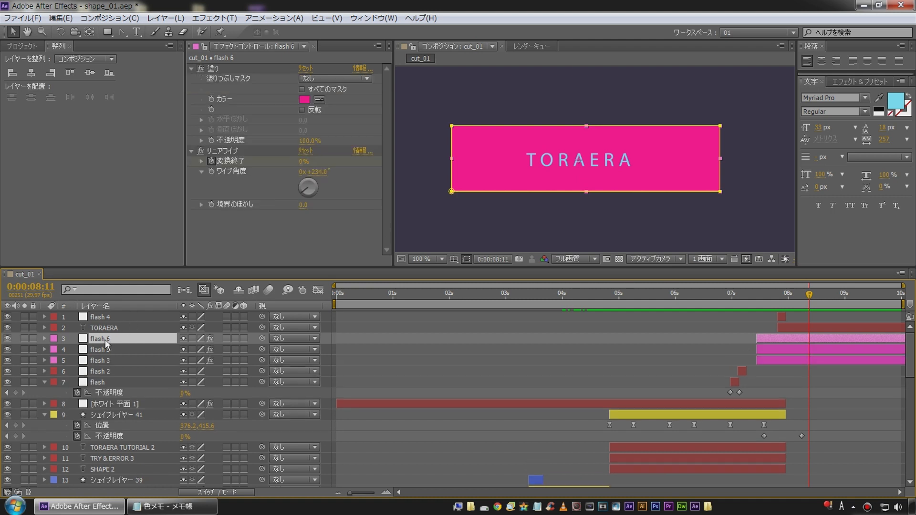
Shrink flash 6's mask from its lower edge so it covers only the upper strip of the pink box
click(103, 361)
click(116, 340)
click(451, 192)
drag(586, 192, 589, 145)
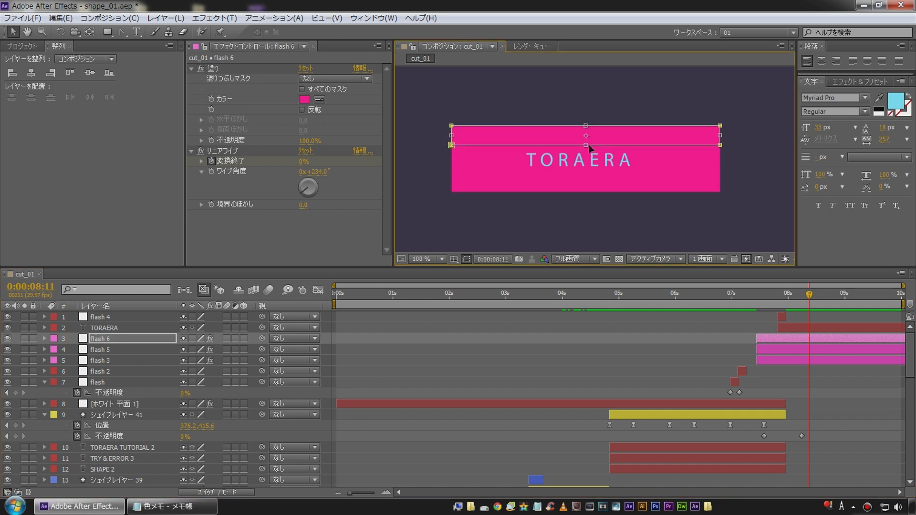
Shrink flash 3's mask from its upper edge so it covers only the lower strip of the pink box
click(92, 358)
click(451, 129)
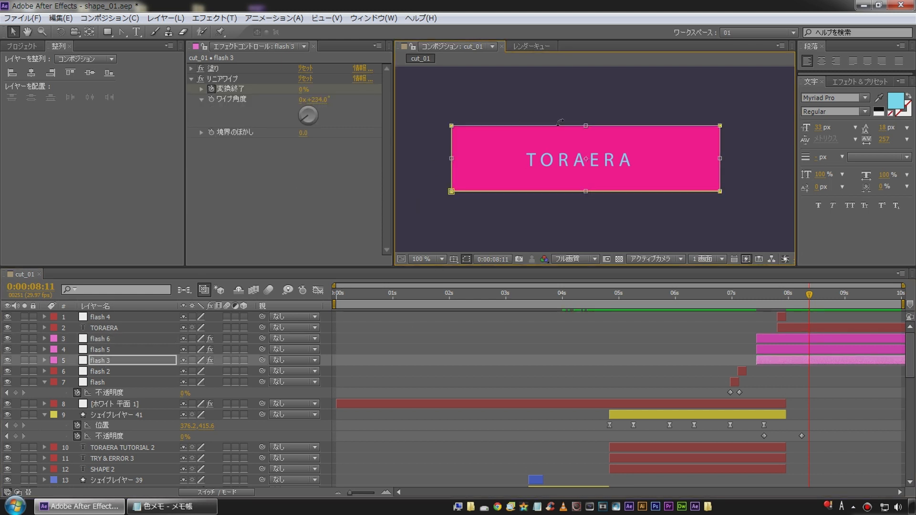
drag(586, 124, 577, 173)
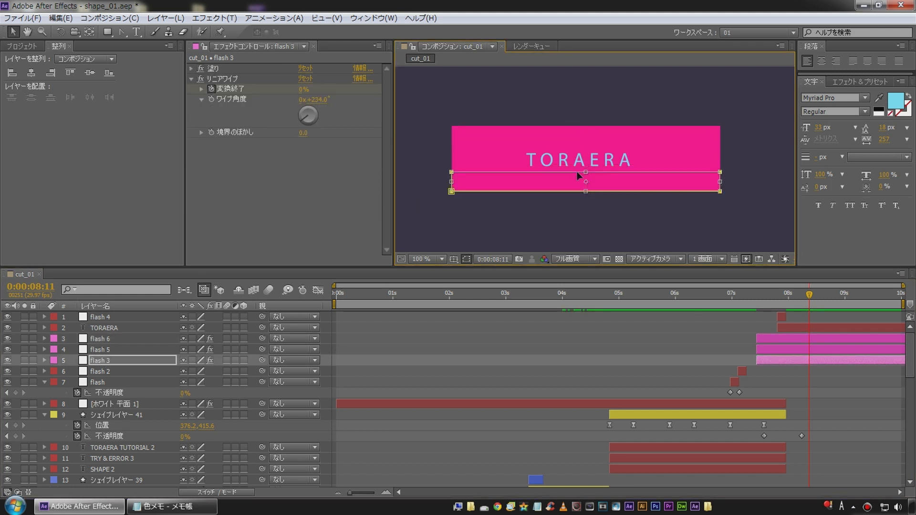
Shrink flash 5's mask from both its upper and lower edges to cover the middle strip of the pink box behind TORAERA
click(112, 349)
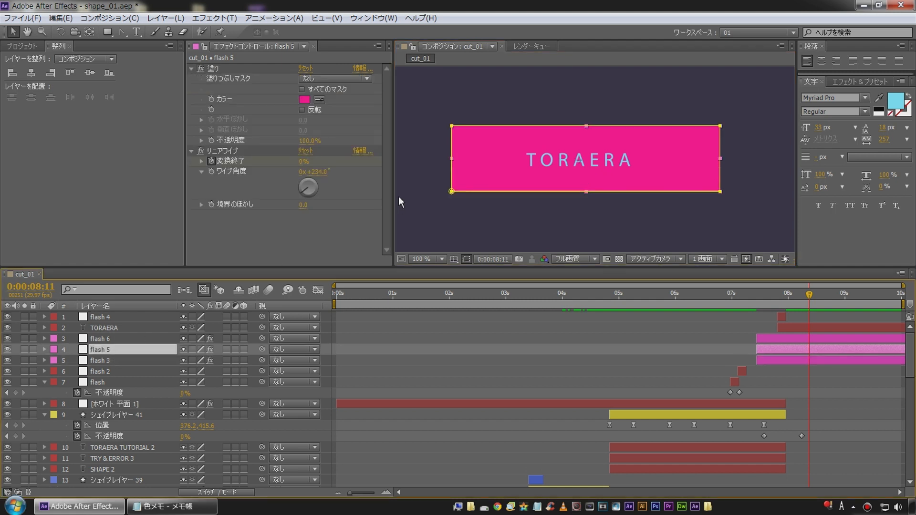
click(454, 129)
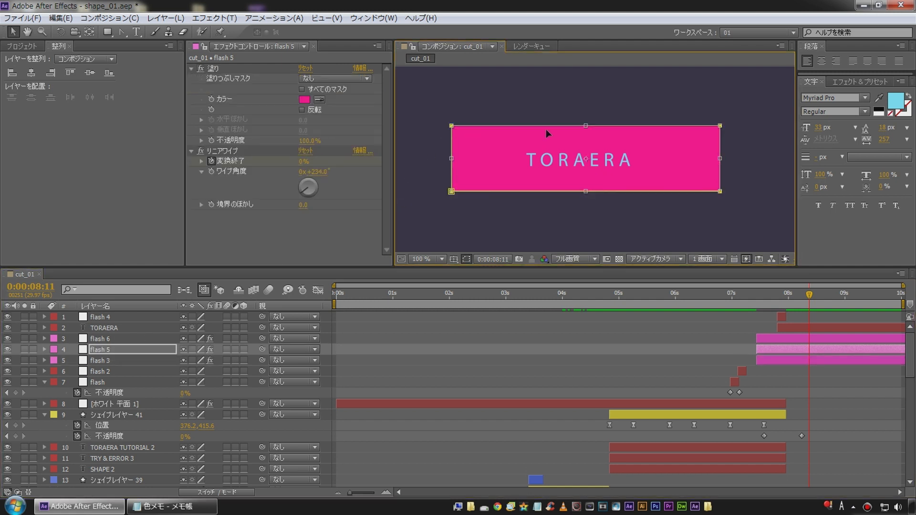
drag(586, 126, 574, 146)
drag(585, 191, 591, 172)
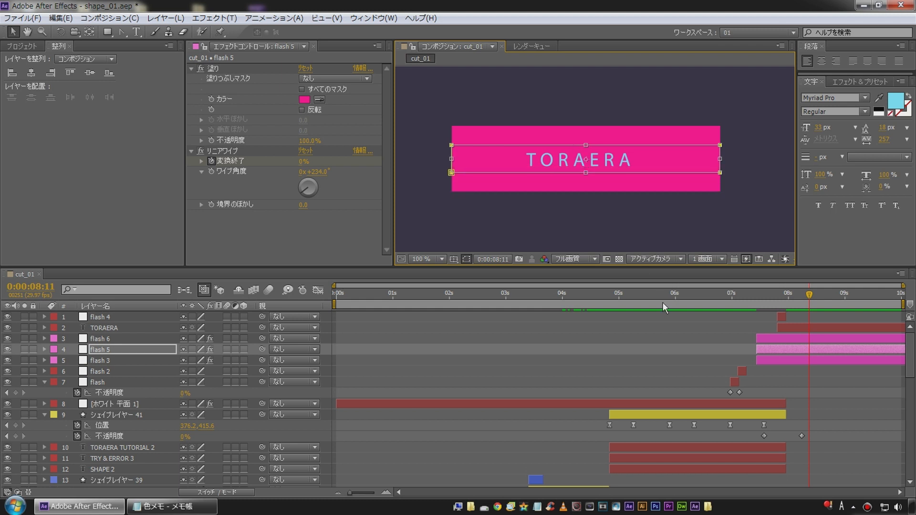
click(671, 336)
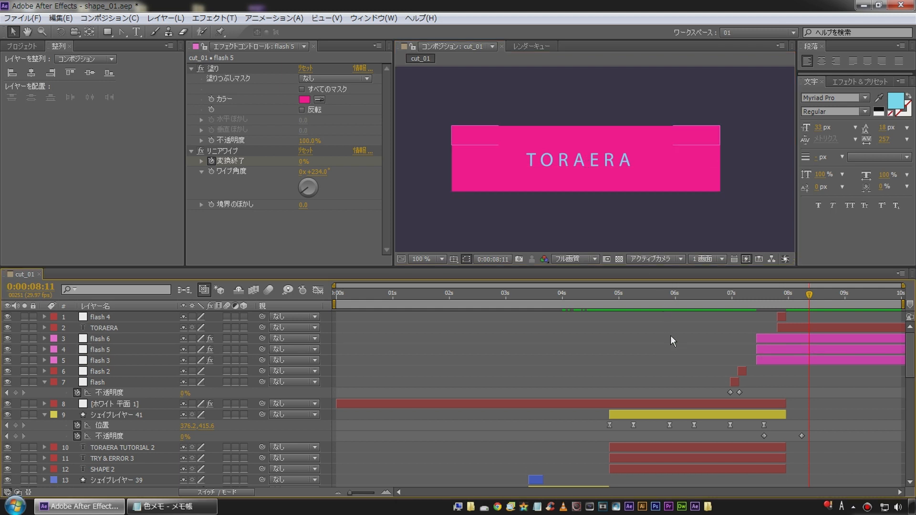
Add mask path keyframes at 0:00:08:11 to the flash 6, flash 5 and flash 3 layers
click(793, 342)
click(791, 349)
click(787, 364)
click(791, 347)
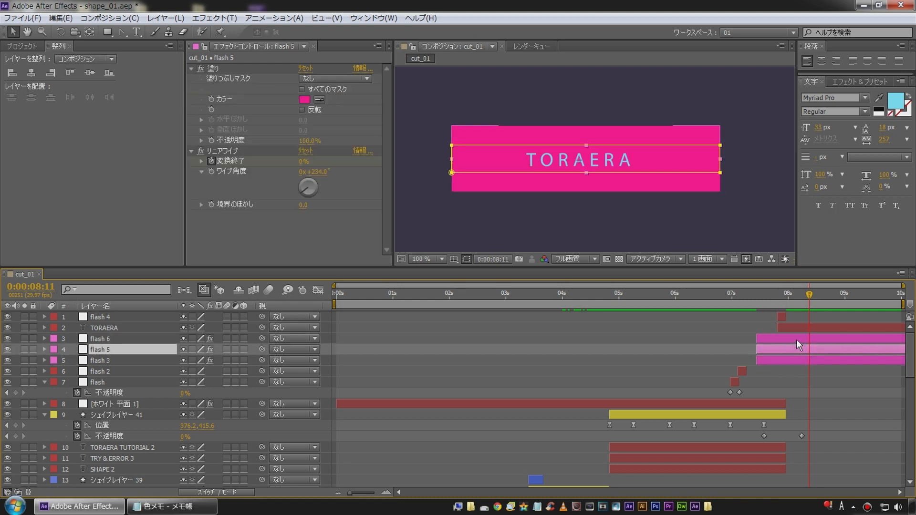
click(797, 339)
shift+click(91, 365)
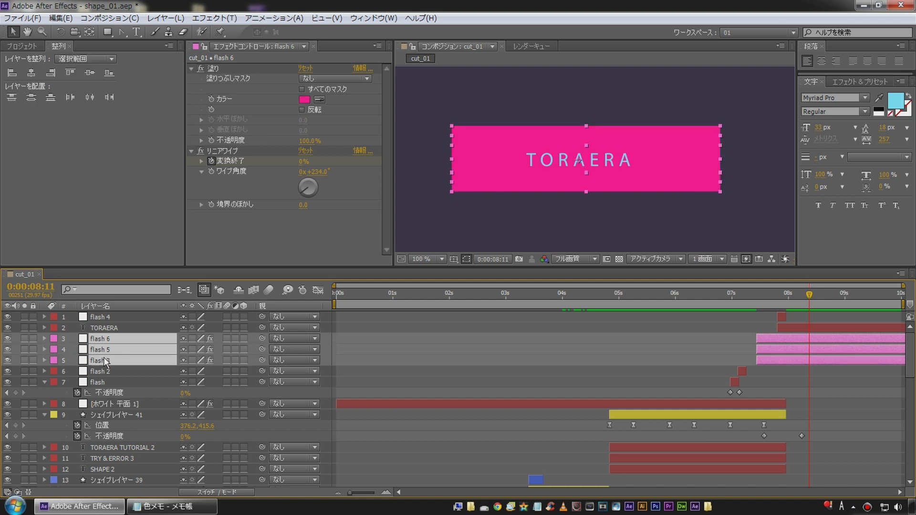
key(m)
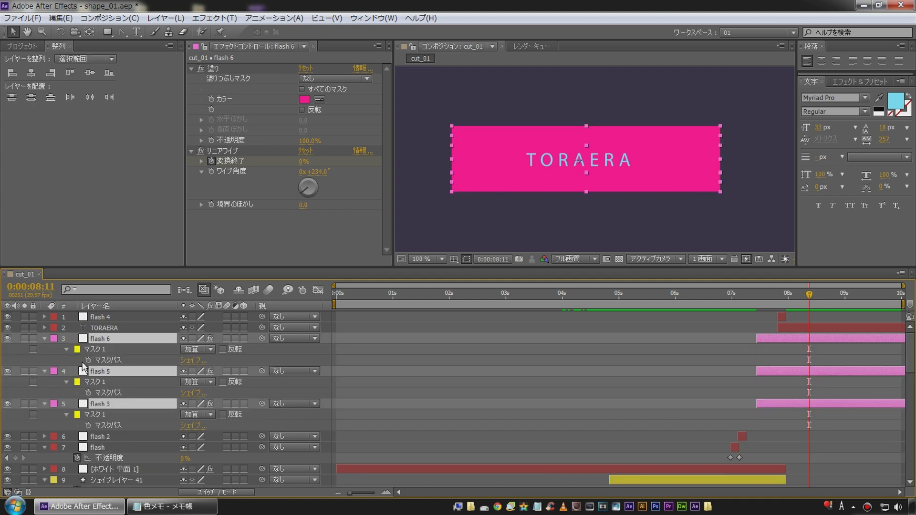
click(88, 359)
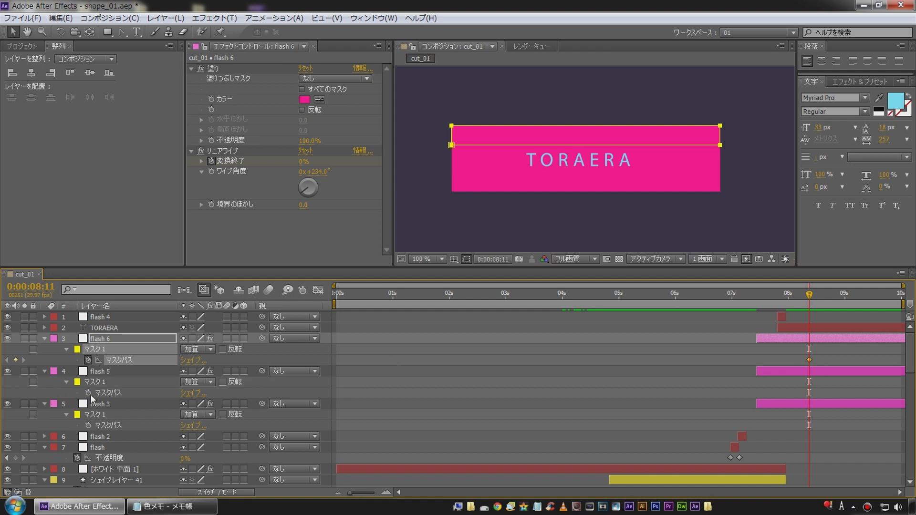
click(88, 393)
click(88, 425)
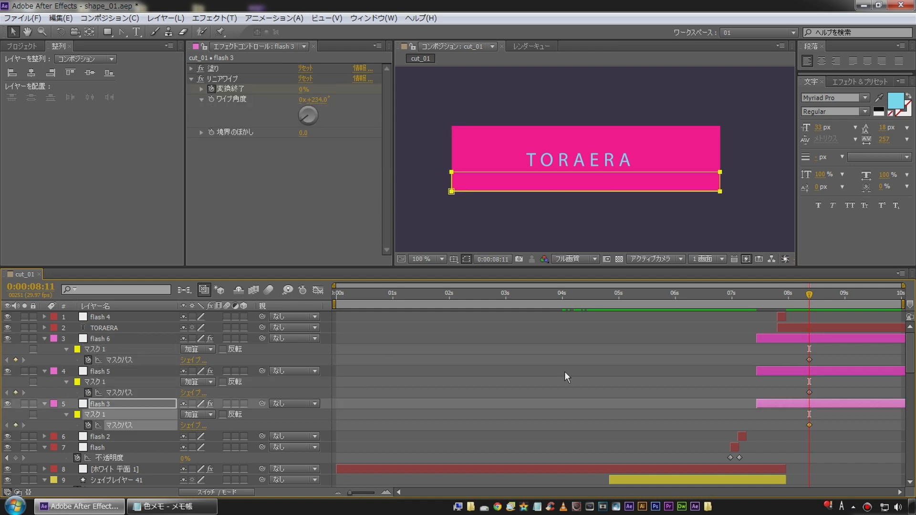
At 0:00:08:21, move the lower-left corner of flash 6's mask about 15 px outward to the left
click(846, 355)
key(shift+Page_Down)
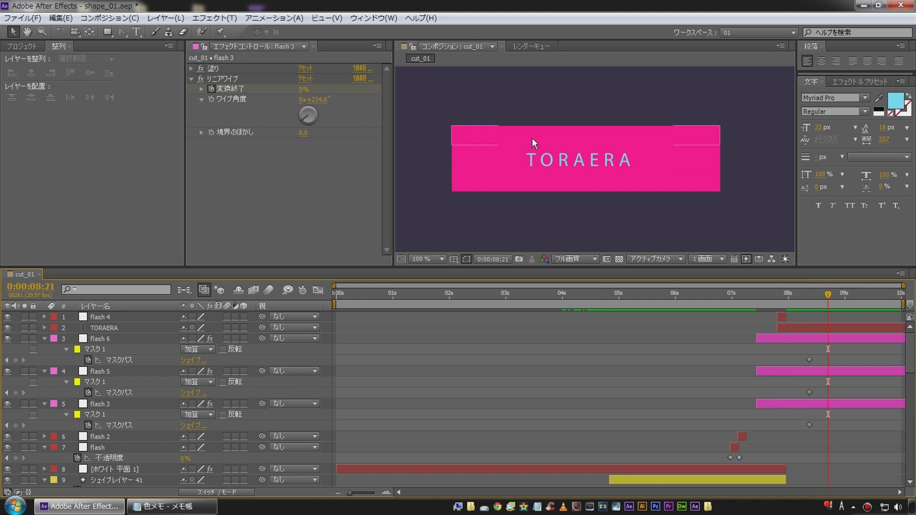
key(period)
drag(532, 139, 606, 128)
drag(447, 139, 579, 154)
key(period)
key(comma)
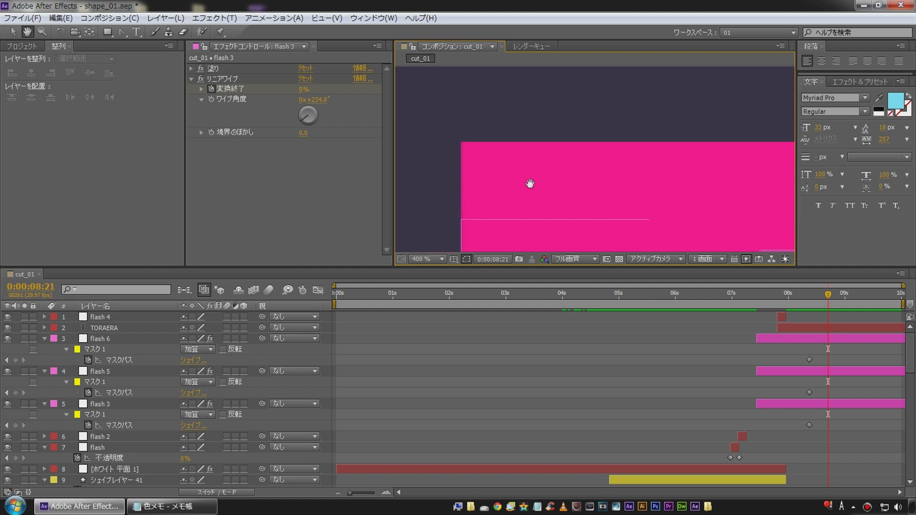
drag(528, 184, 538, 181)
drag(605, 194, 575, 137)
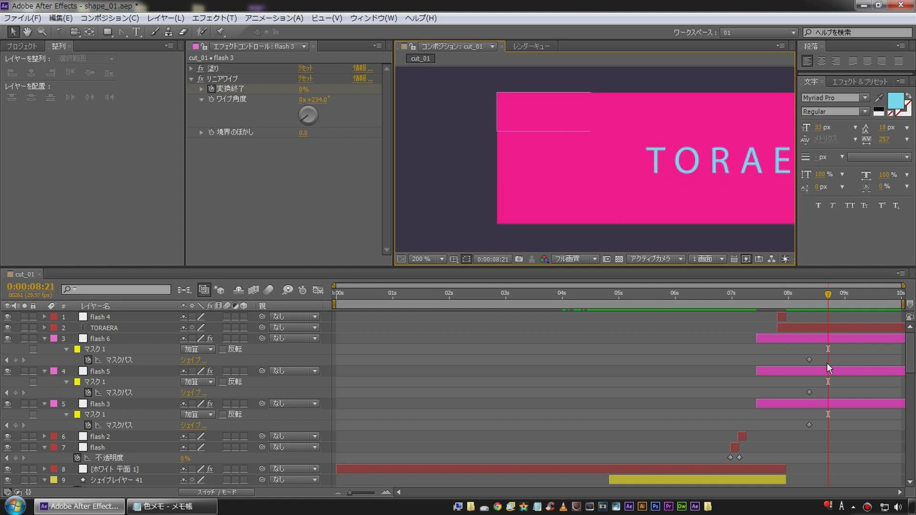
click(788, 339)
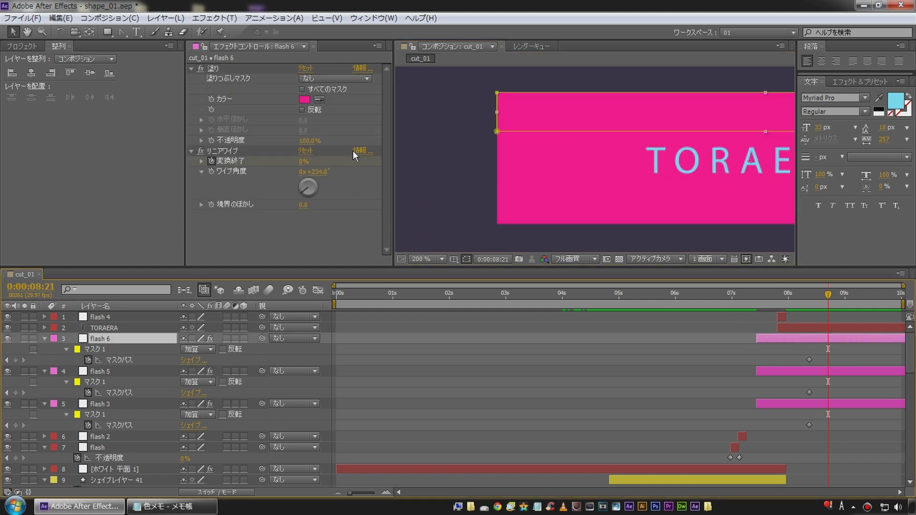
click(496, 129)
key(Left)
key(Left)
key(Left)
key(Left)
key(Left)
key(Left)
key(Left)
key(Left)
key(Left)
key(Left)
key(Left)
key(Left)
key(Left)
key(Left)
key(Left)
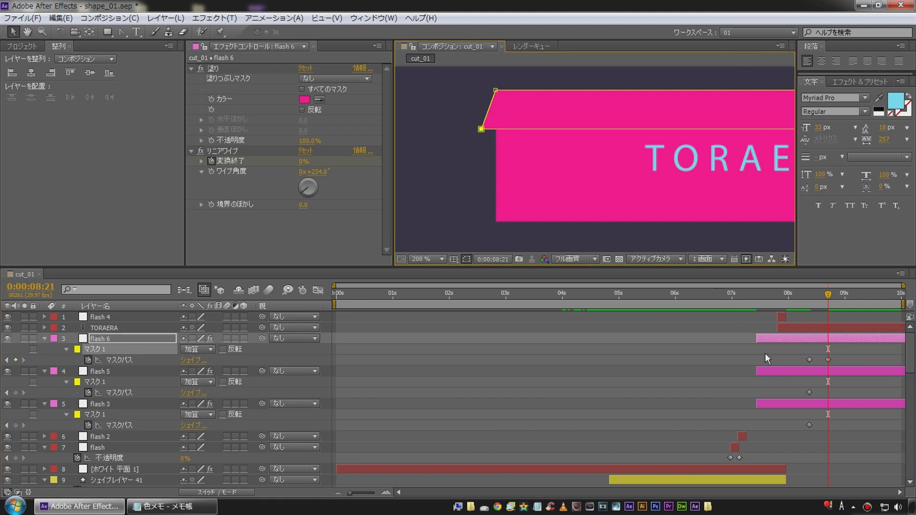
Move the upper-left corner of flash 5's mask about 15 px left to meet flash 6's slanted edge
click(775, 370)
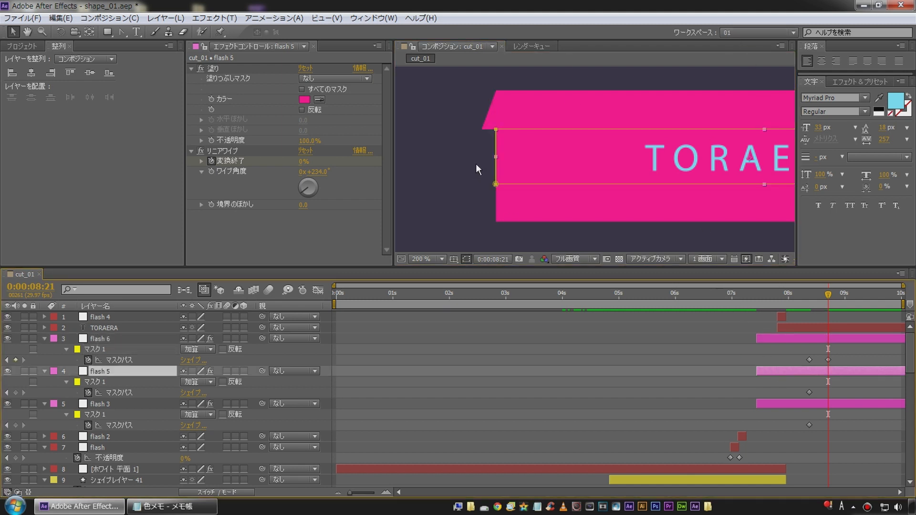
click(495, 130)
key(Left)
key(Left)
key(Left)
key(Left)
key(Left)
key(Left)
key(Left)
key(Left)
key(Left)
key(Left)
key(Left)
key(Left)
key(Left)
key(Left)
key(Left)
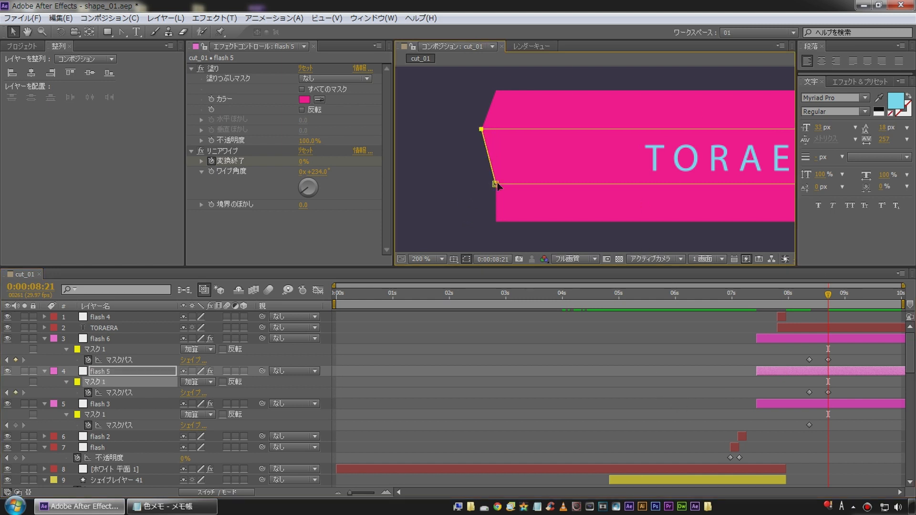
Move the lower-left corner of flash 5's mask about 15 px inward to the right
key(Right)
key(Right)
key(Right)
key(Right)
key(Right)
key(Right)
key(Right)
key(Right)
key(Right)
key(Right)
key(Right)
key(Right)
key(Right)
key(Right)
key(Right)
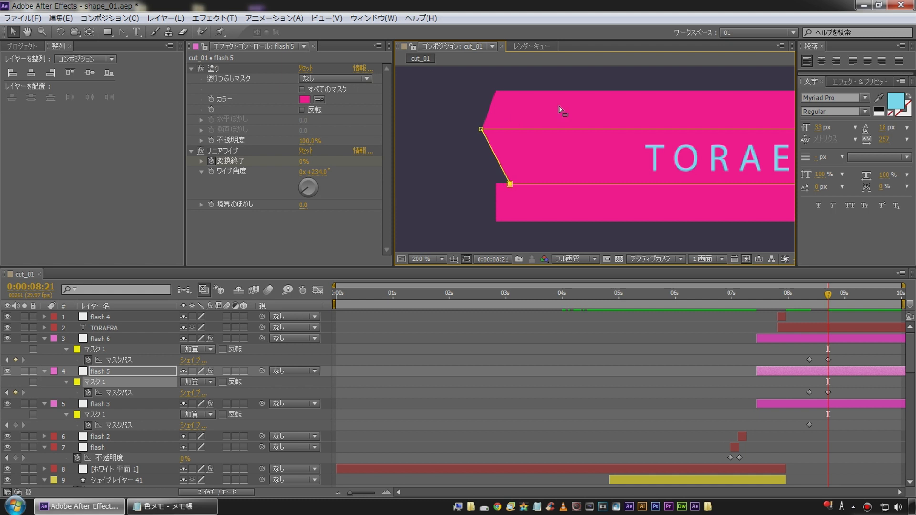
Move the upper-left corner of flash 3's mask about 15 px right to meet the middle strip's corner
click(762, 403)
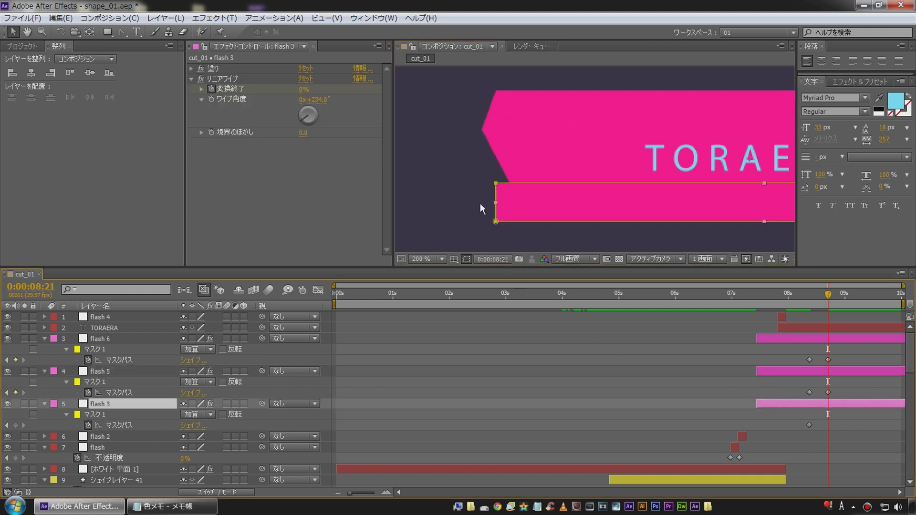
click(496, 183)
key(Right)
key(Right)
key(Right)
key(Right)
key(Right)
key(Right)
key(Right)
key(Right)
key(Right)
key(Right)
key(Right)
key(Right)
key(Right)
key(Right)
key(Right)
click(687, 414)
Move the upper-right corner of flash 3's mask about 15 px outward to the right
key(space)
drag(601, 167, 340, 176)
drag(639, 181, 503, 182)
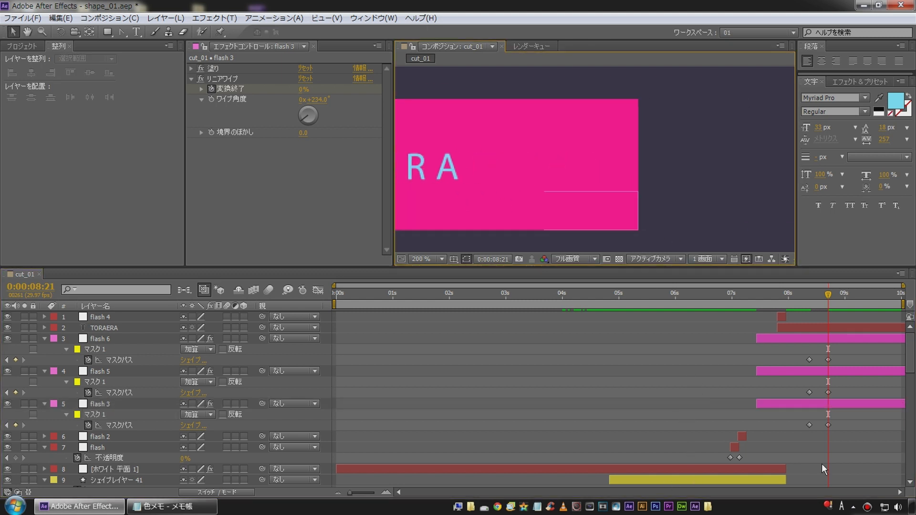
click(774, 373)
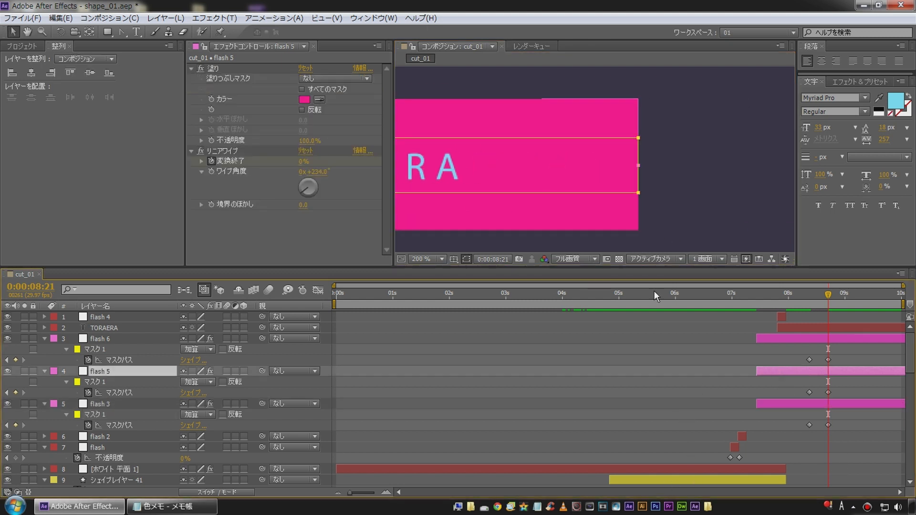
click(772, 404)
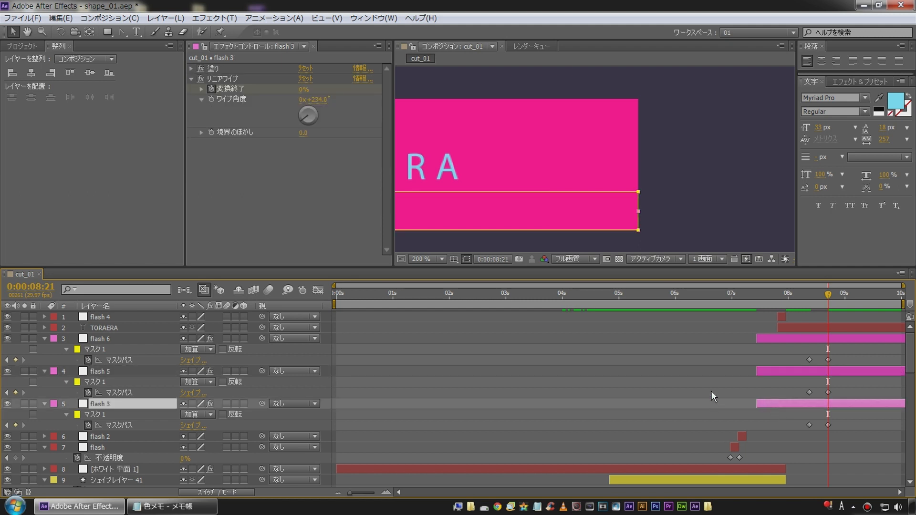
click(637, 193)
key(Right)
key(Right)
key(Right)
key(Right)
key(Right)
key(Right)
key(Right)
key(Right)
key(Right)
key(Right)
key(Right)
key(Right)
key(Right)
key(Right)
key(Right)
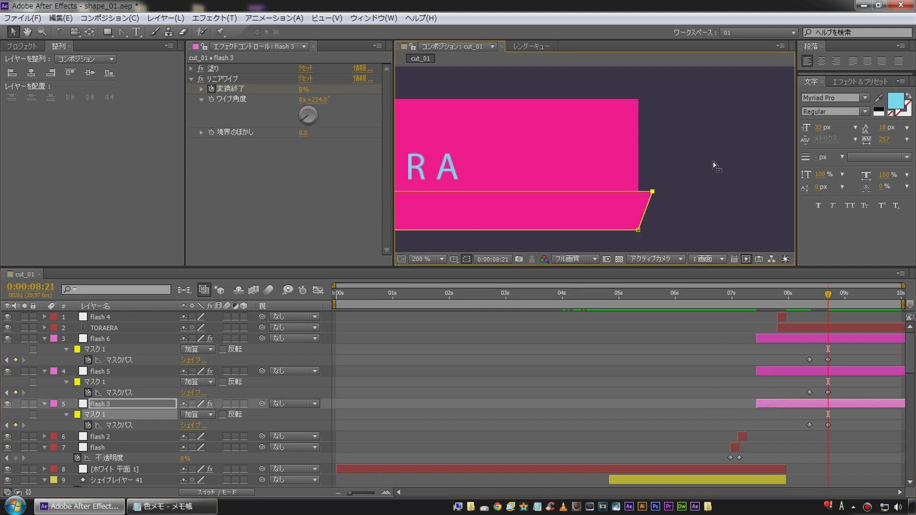
Move the lower-right corner of flash 5's mask about 15 px right to meet flash 3's slanted edge
click(764, 374)
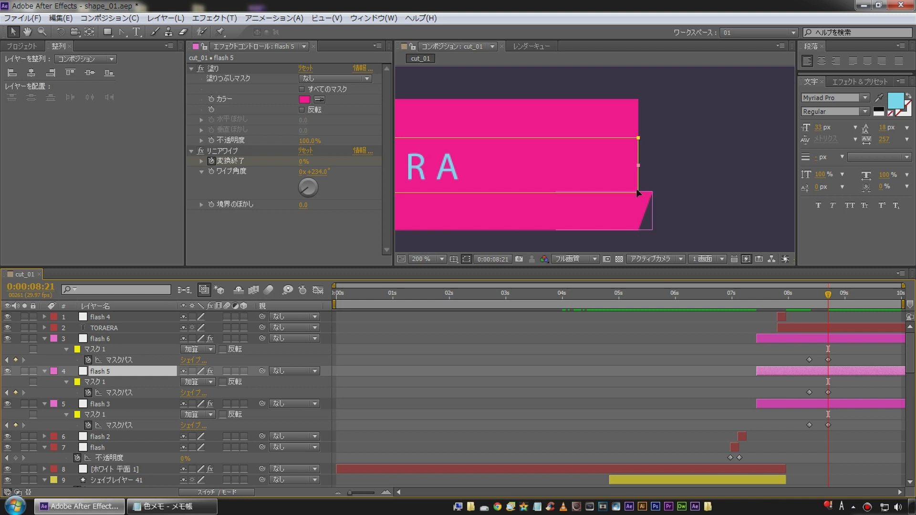
click(638, 193)
key(Right)
key(Right)
key(Right)
key(Right)
key(Right)
key(Right)
key(Right)
key(Right)
key(Right)
key(Right)
key(Right)
key(Right)
key(Right)
key(Right)
key(Right)
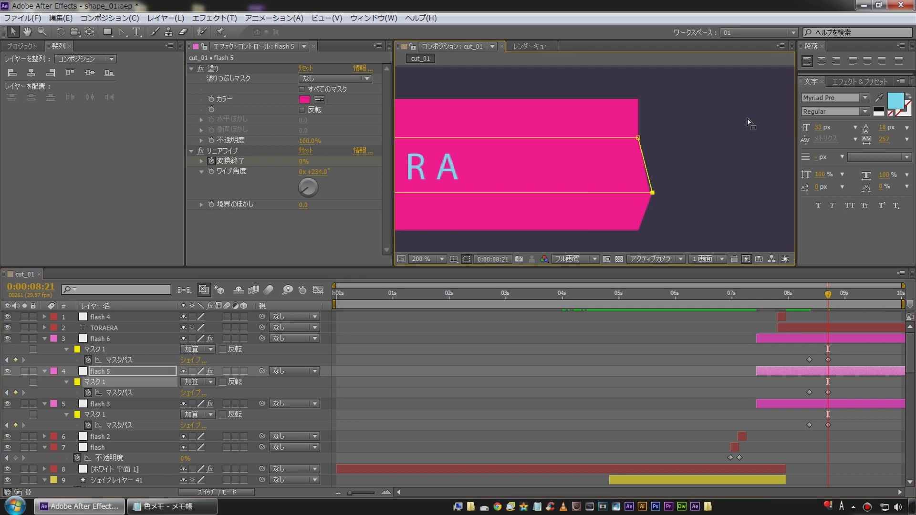
Move the upper-right corner of flash 5's mask about 15 px inward to the left
click(638, 139)
key(Left)
key(Left)
key(Left)
key(Left)
key(Left)
key(Left)
key(Left)
key(Left)
key(Left)
key(Left)
key(Left)
key(Left)
key(Left)
key(Left)
key(Left)
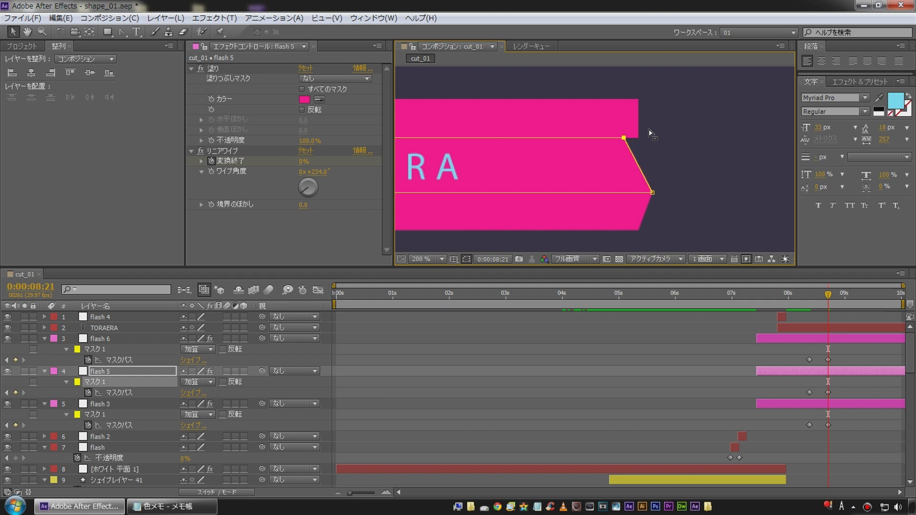
Move the lower-right corner of flash 6's mask about 15 px left to meet the middle strip's corner
click(769, 342)
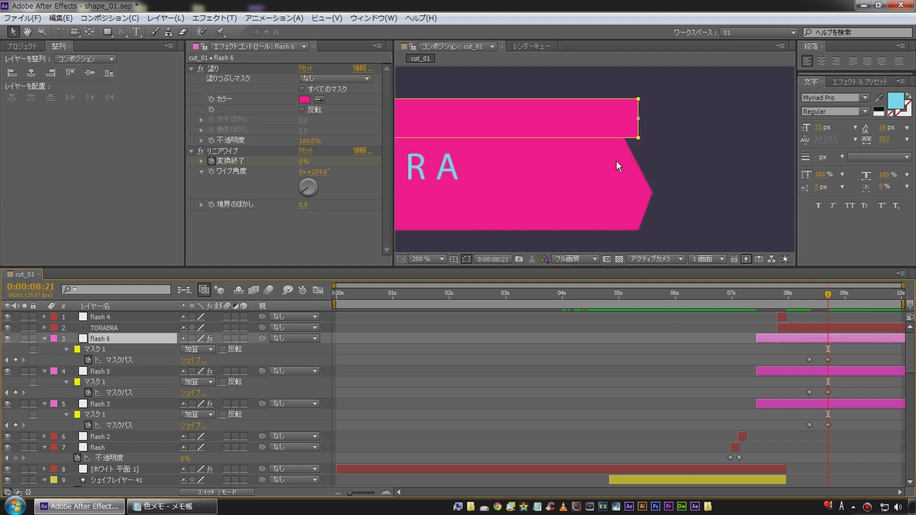
click(638, 139)
key(Left)
key(Left)
key(Left)
key(Left)
key(Left)
key(Left)
key(Left)
key(Left)
key(Left)
key(Left)
key(Left)
key(Left)
key(Left)
key(Left)
key(Left)
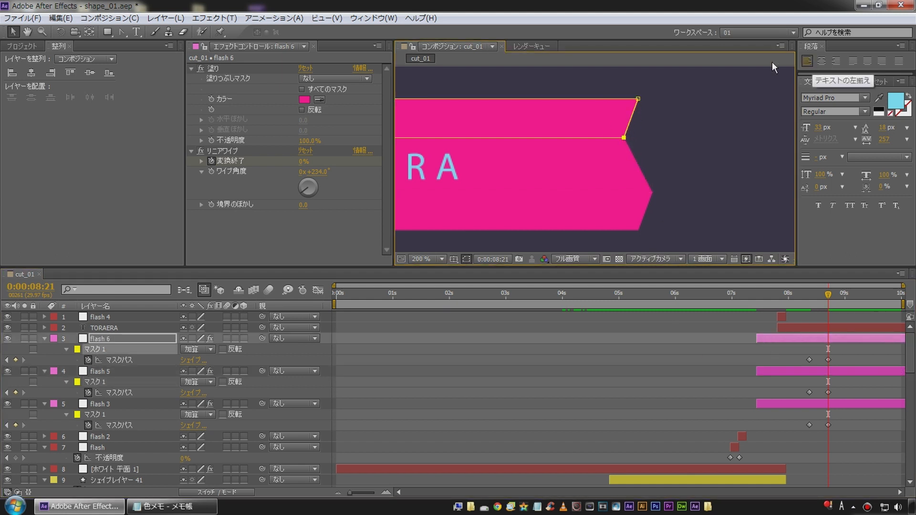
key(comma)
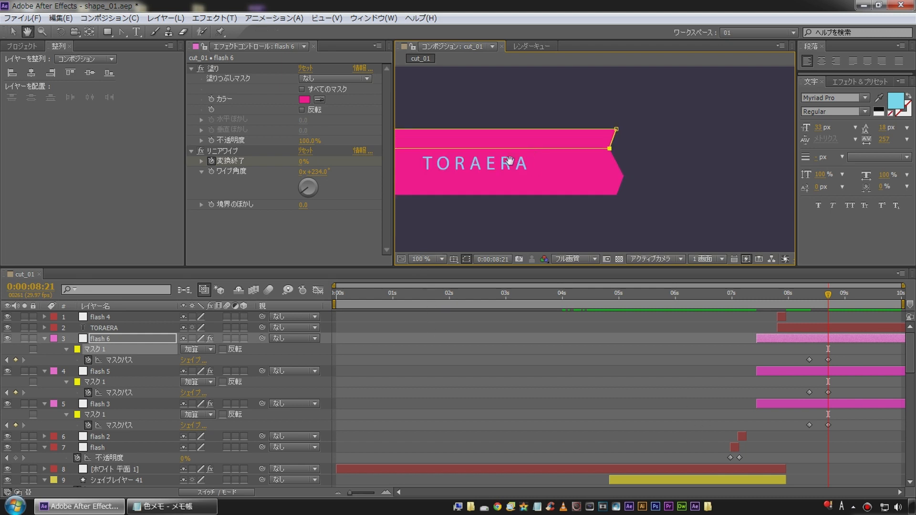
Preview the zigzag box animation from 0:00:07:09 with the whole pink box in view
drag(511, 161, 635, 160)
click(740, 330)
click(749, 296)
key(space)
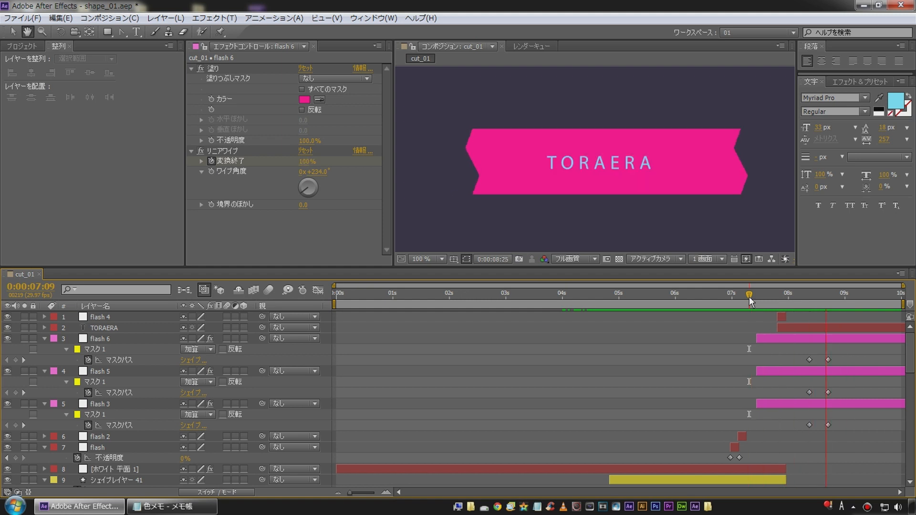
Add a keyframe for flash 5's fill color at the first mask keyframe, 0:00:08:11
click(796, 371)
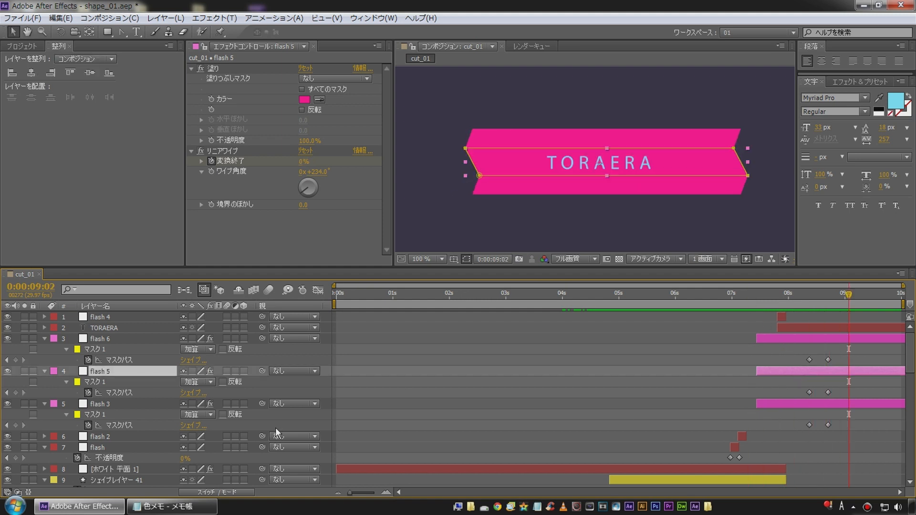
click(7, 393)
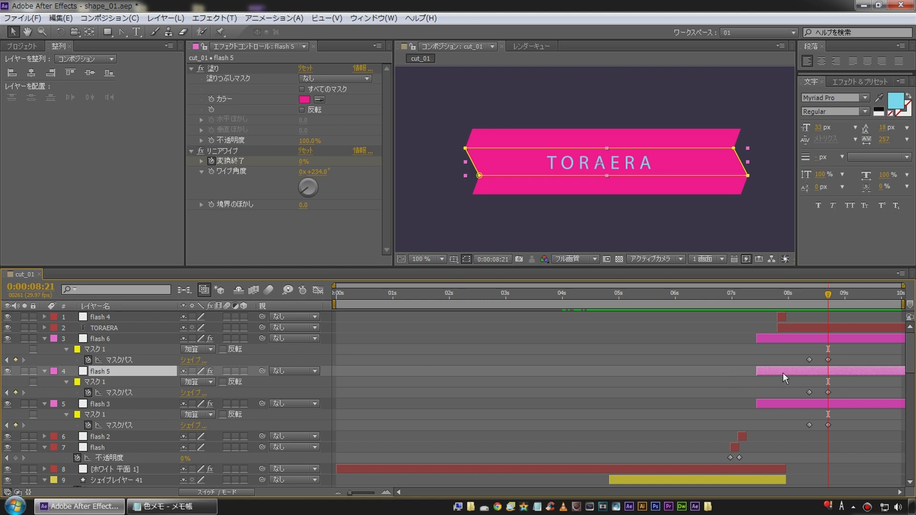
key(F2)
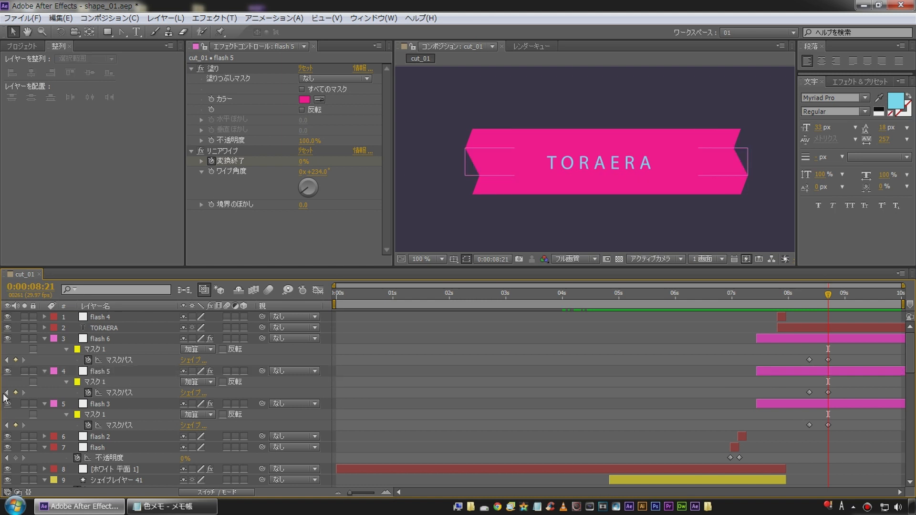
click(7, 392)
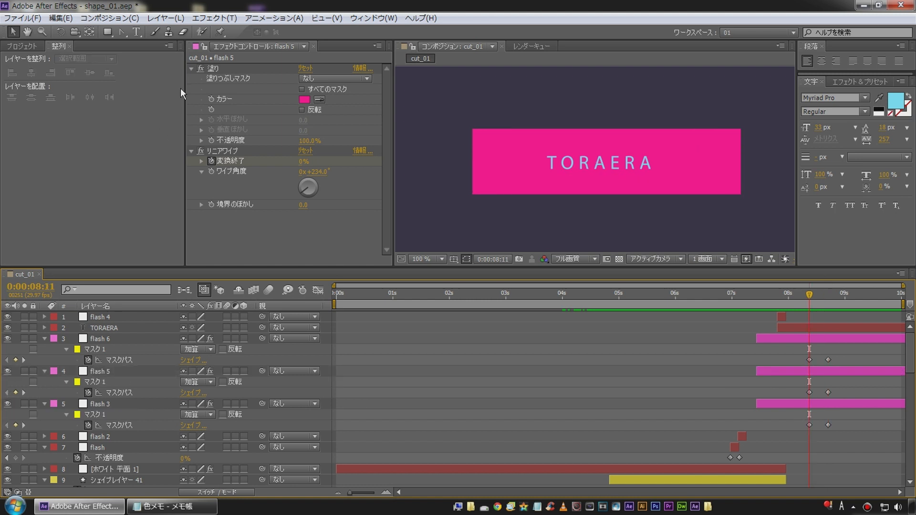
click(211, 102)
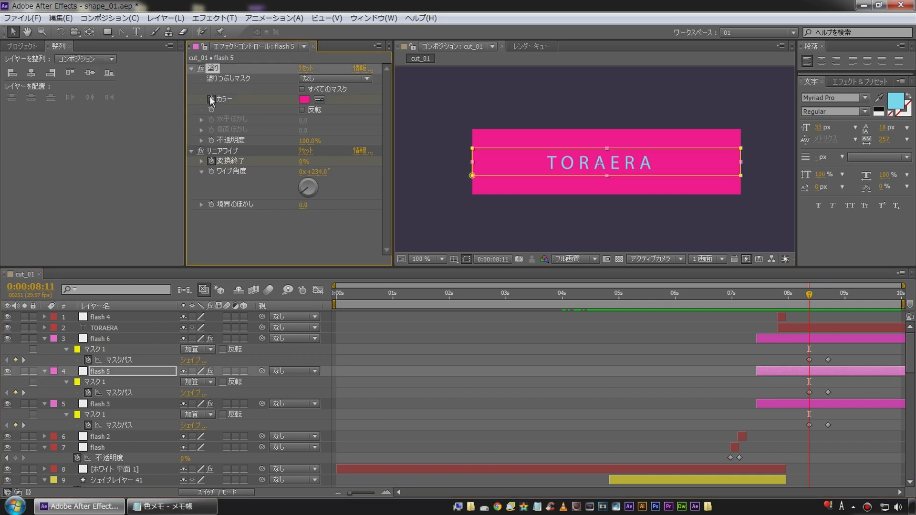
Set flash 5's fill color to a slightly darker pink at the second mask keyframe, 0:00:08:21
click(23, 393)
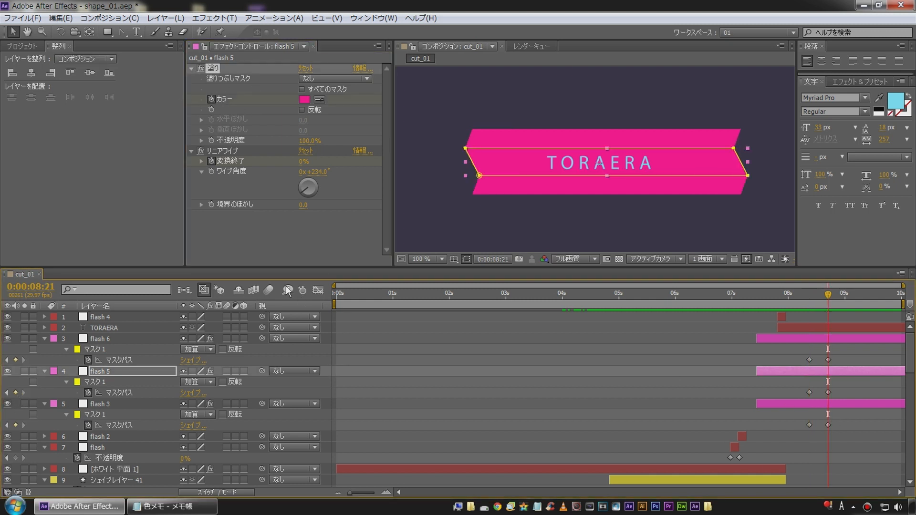
click(308, 101)
drag(376, 321, 379, 335)
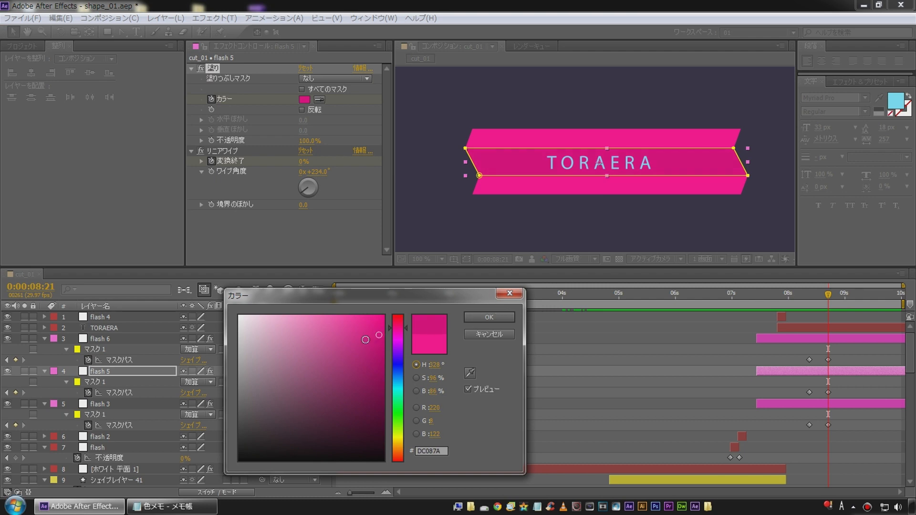
drag(381, 335, 372, 329)
click(512, 317)
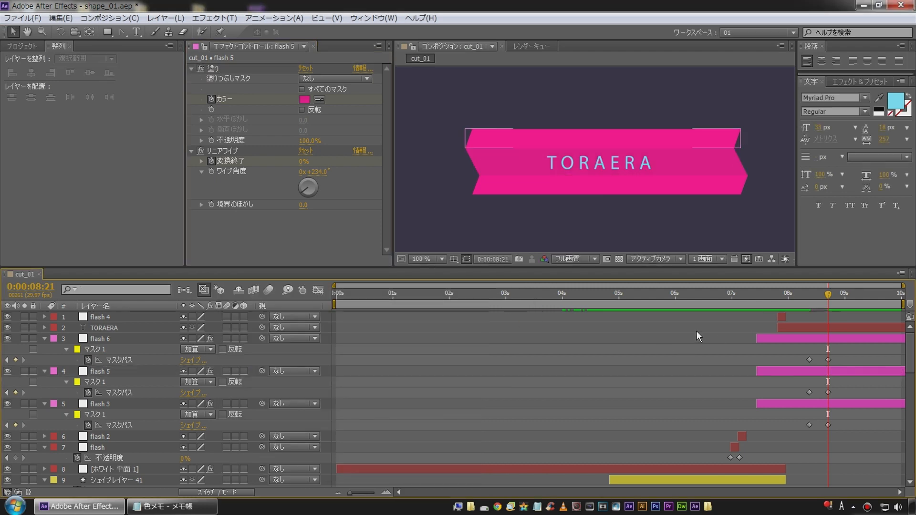
Preview the middle strip's color change together with the box's fold from about 0:00:07:09
click(749, 299)
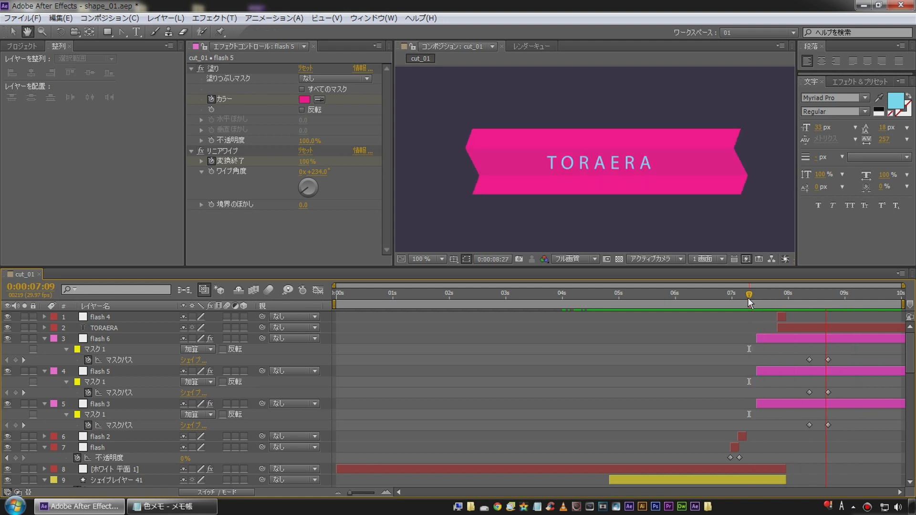
click(763, 297)
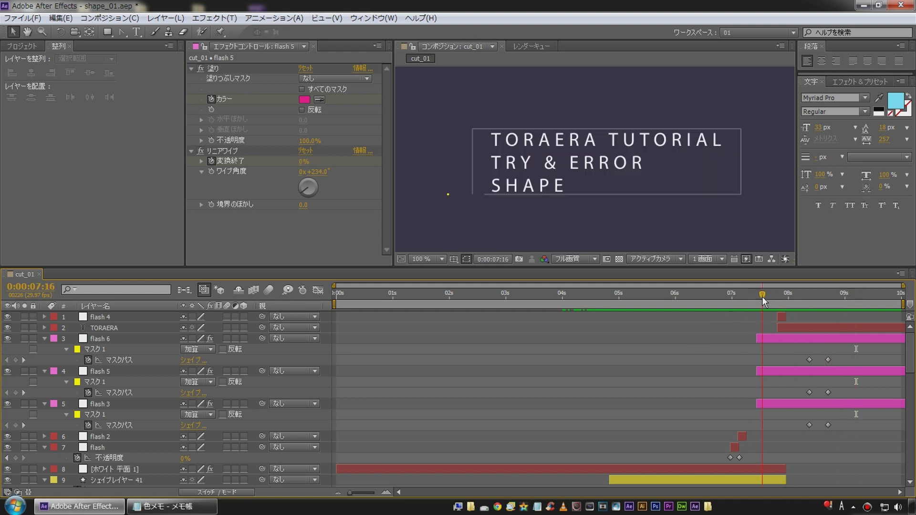
key(space)
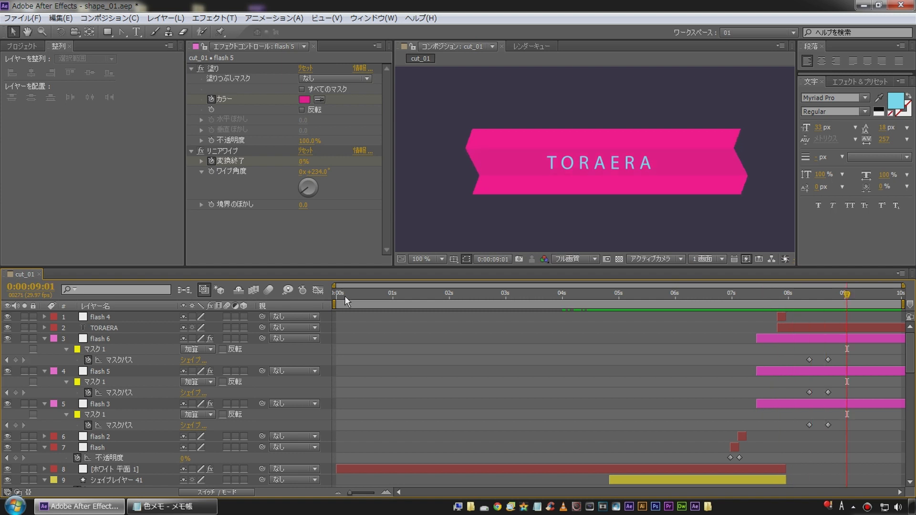
Add a skew (歪曲) text animator to the TORAERA layer with the current time at 0:00:08:11
click(5, 361)
click(6, 361)
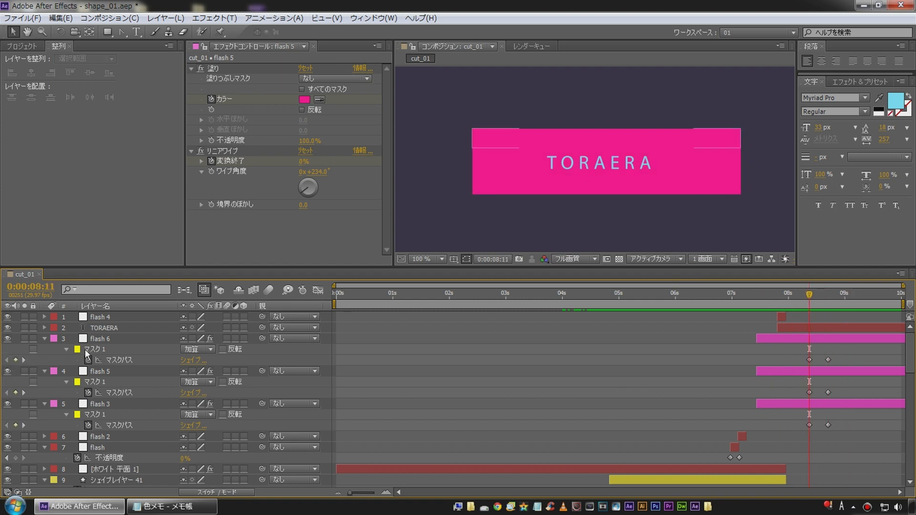
click(31, 327)
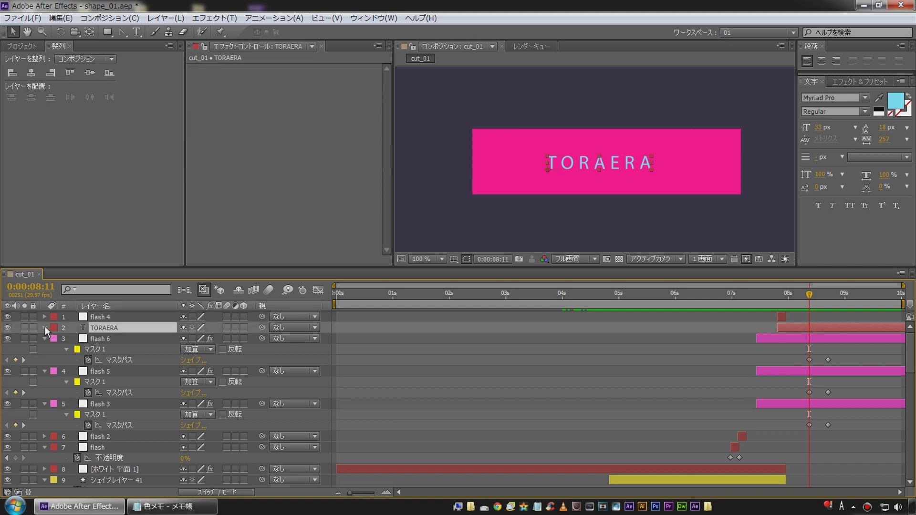
click(44, 326)
click(71, 340)
click(56, 340)
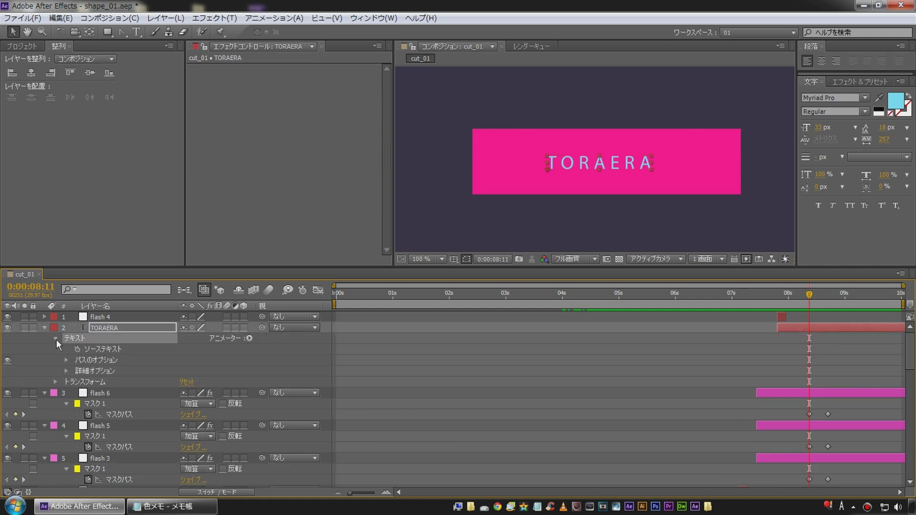
click(249, 338)
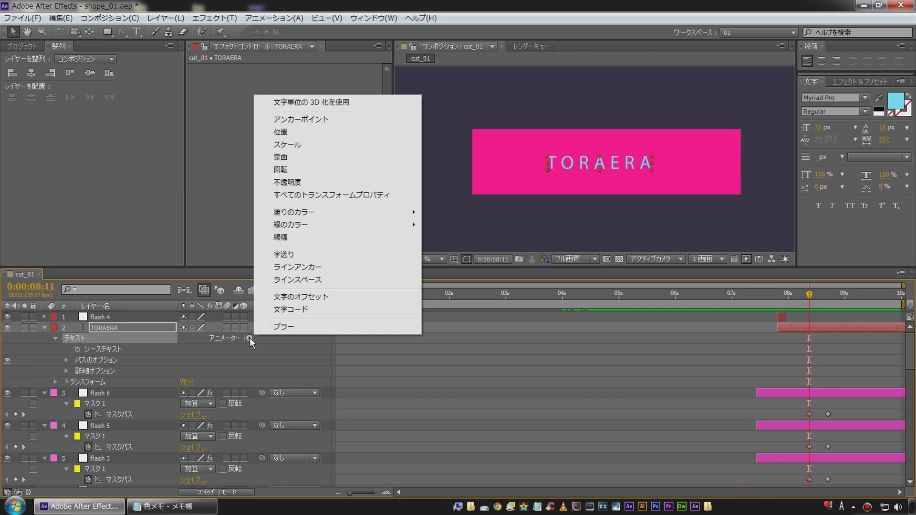
click(302, 157)
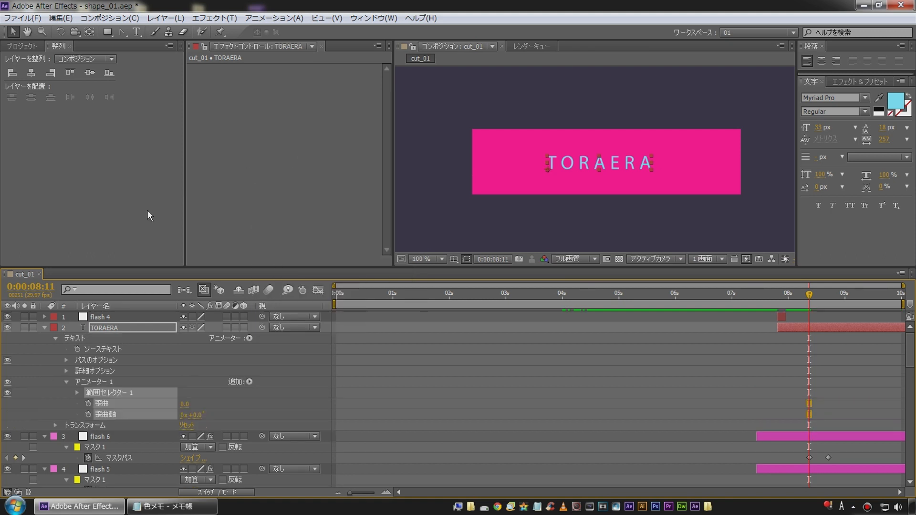
click(266, 417)
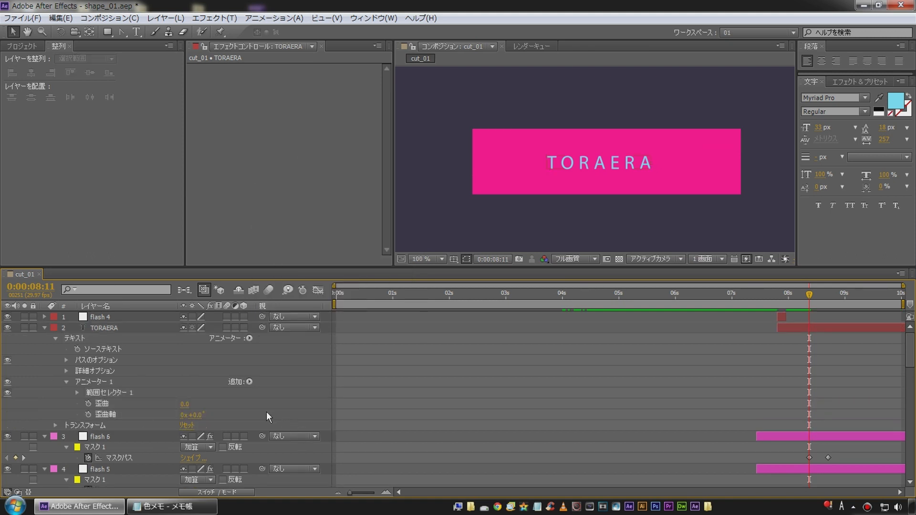
Keyframe the TORAERA text's skew from 0 at 0:00:08:11 to -38 at 0:00:08:21
click(89, 403)
click(24, 458)
drag(184, 404, 163, 405)
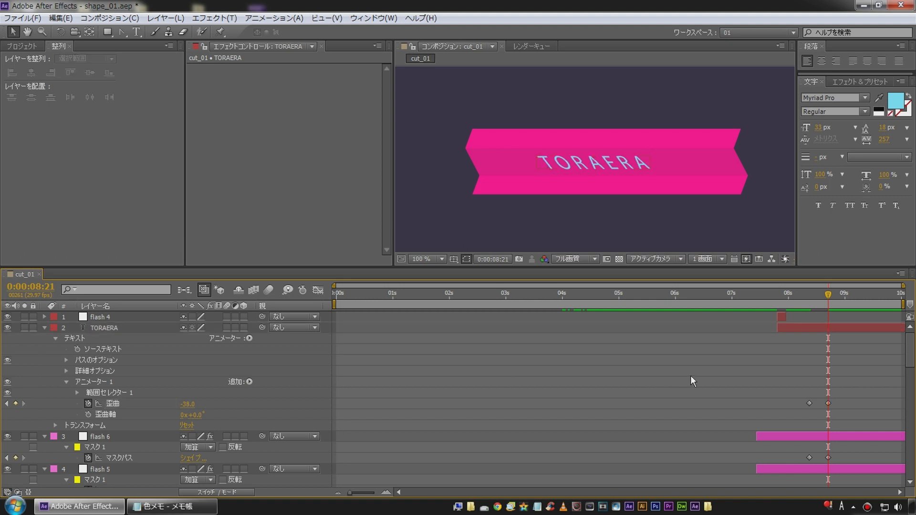
Preview the skewing TORAERA text against the folding box from 0:00:07:20
click(771, 297)
key(space)
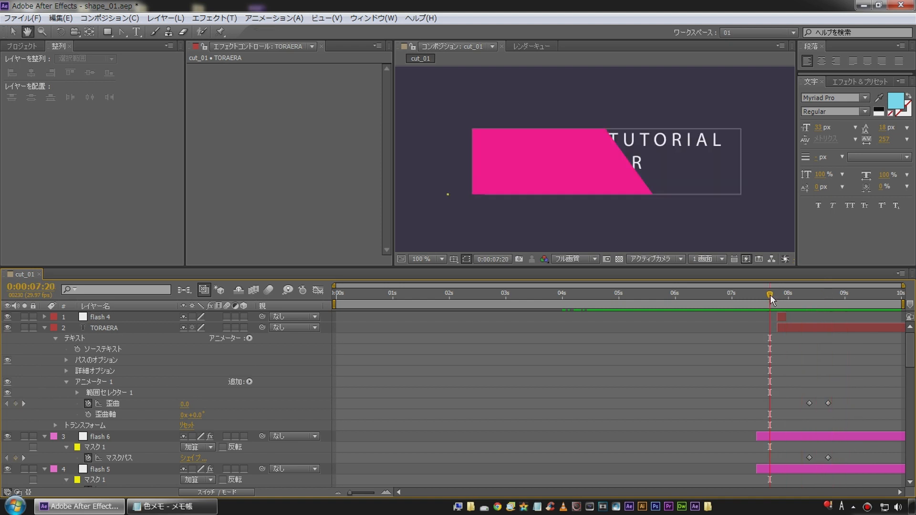
key(space)
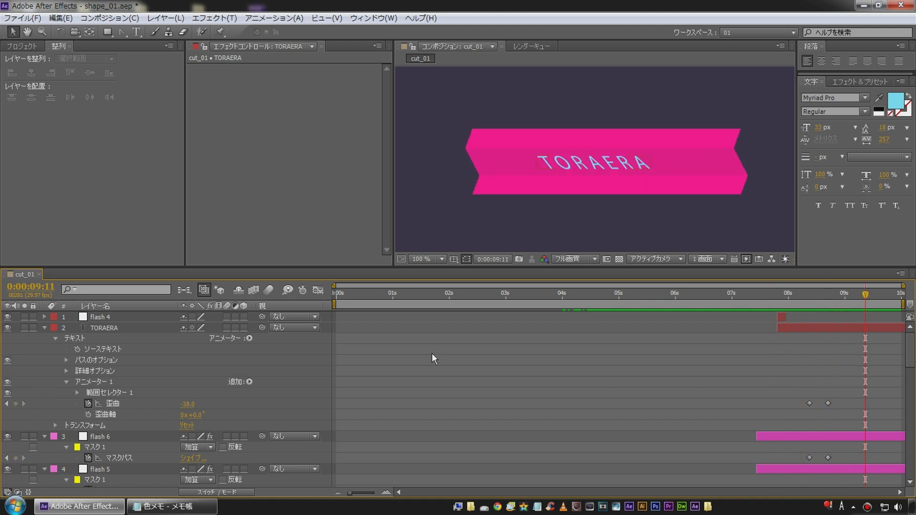
Collapse the expanded properties of all layers in the cut_01 timeline
click(43, 327)
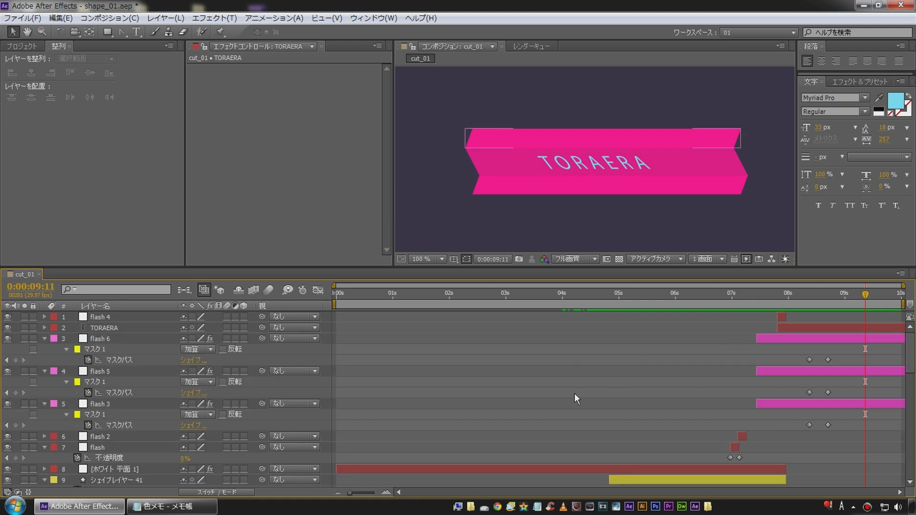
key(u)
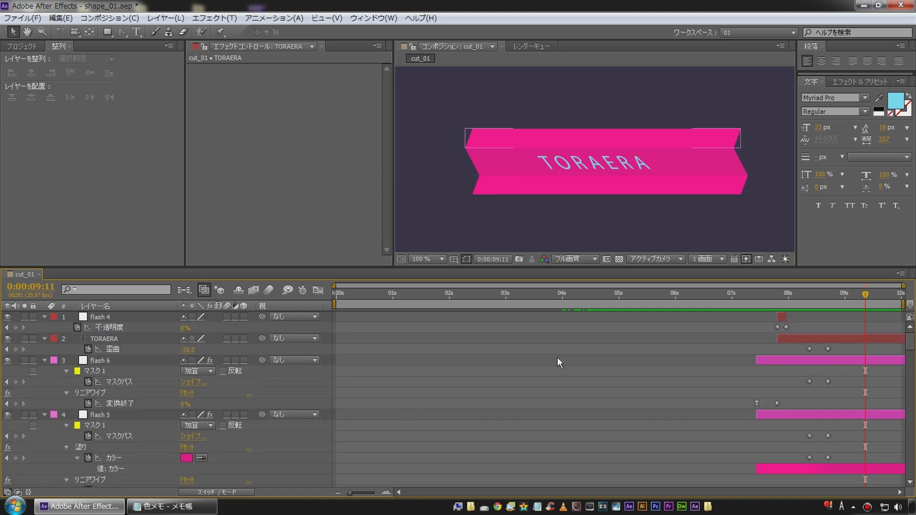
key(u)
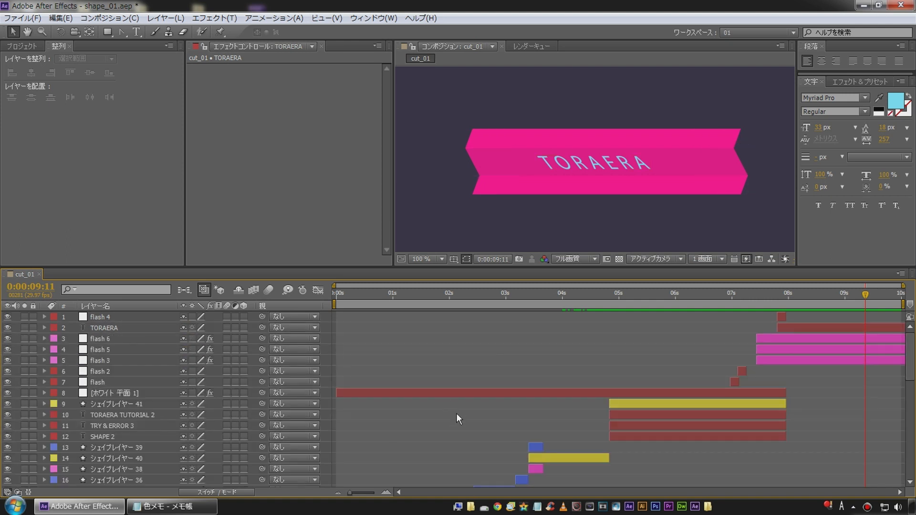
Run a RAM preview of the whole cut_01 composition with the frame fitted to the viewer
key(KP_0)
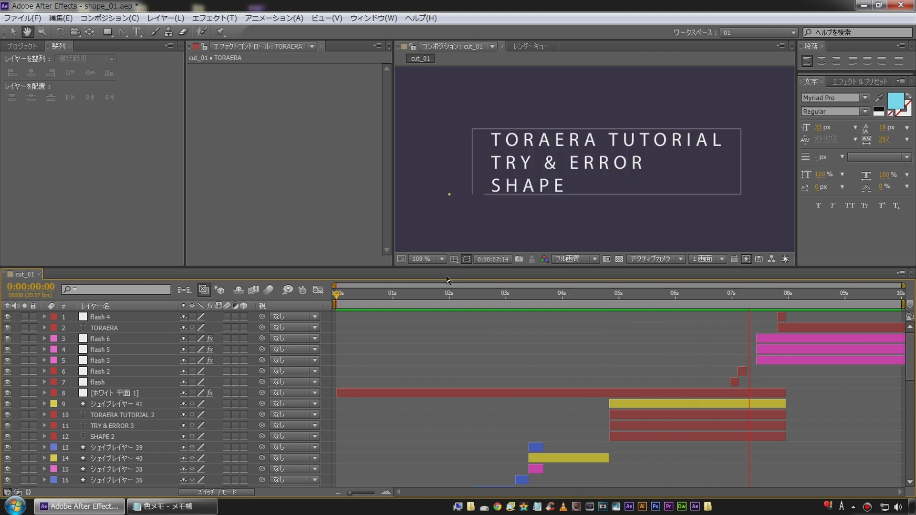
click(431, 258)
click(425, 269)
key(KP_0)
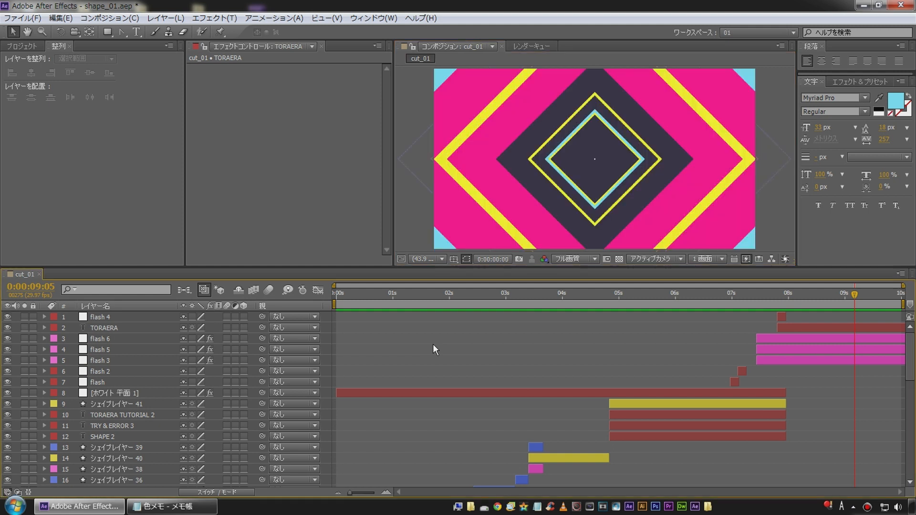